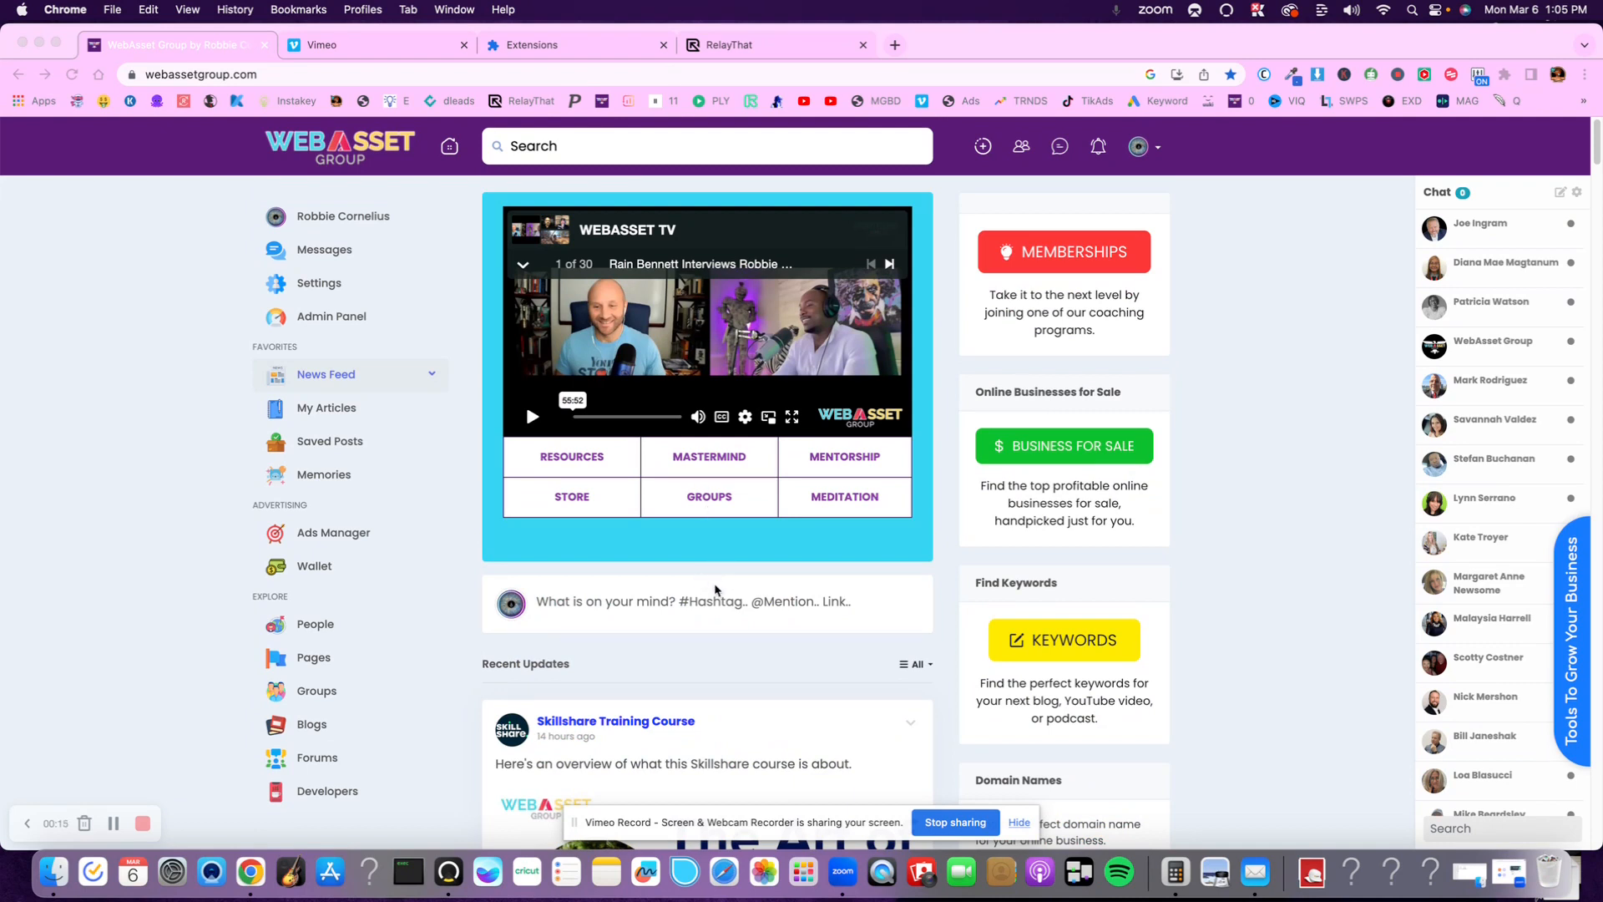
- Look over the course thumbnails in the news feed, and switch to RelayThat to view its home dashboard
scroll(567, 396, "down", 3)
scroll(567, 396, "down", 5)
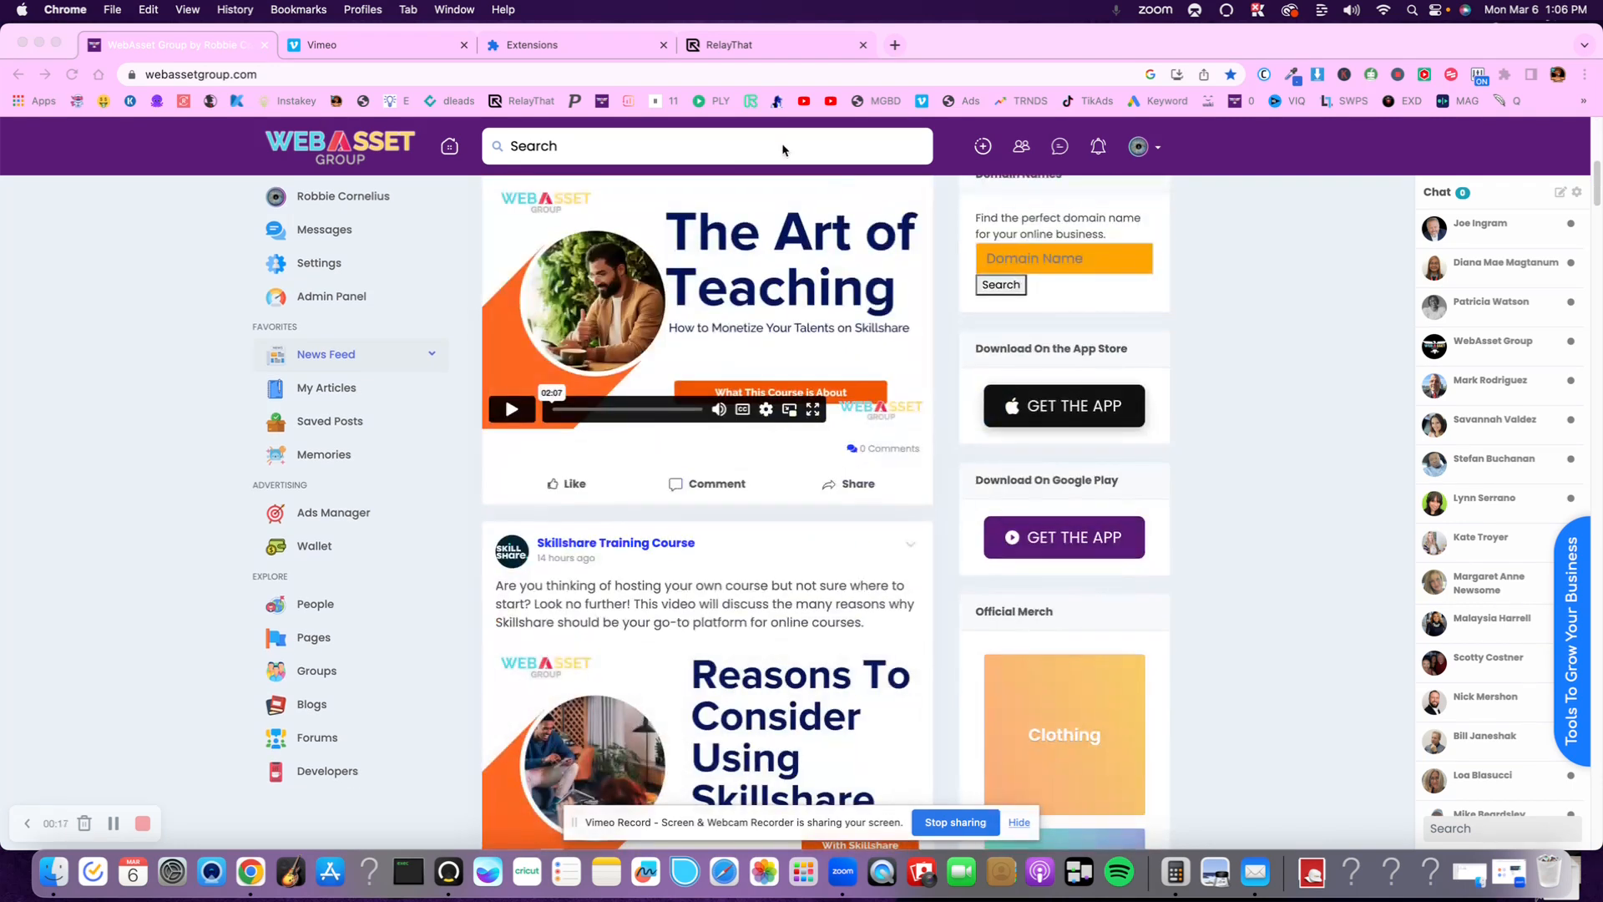
left_click(794, 45)
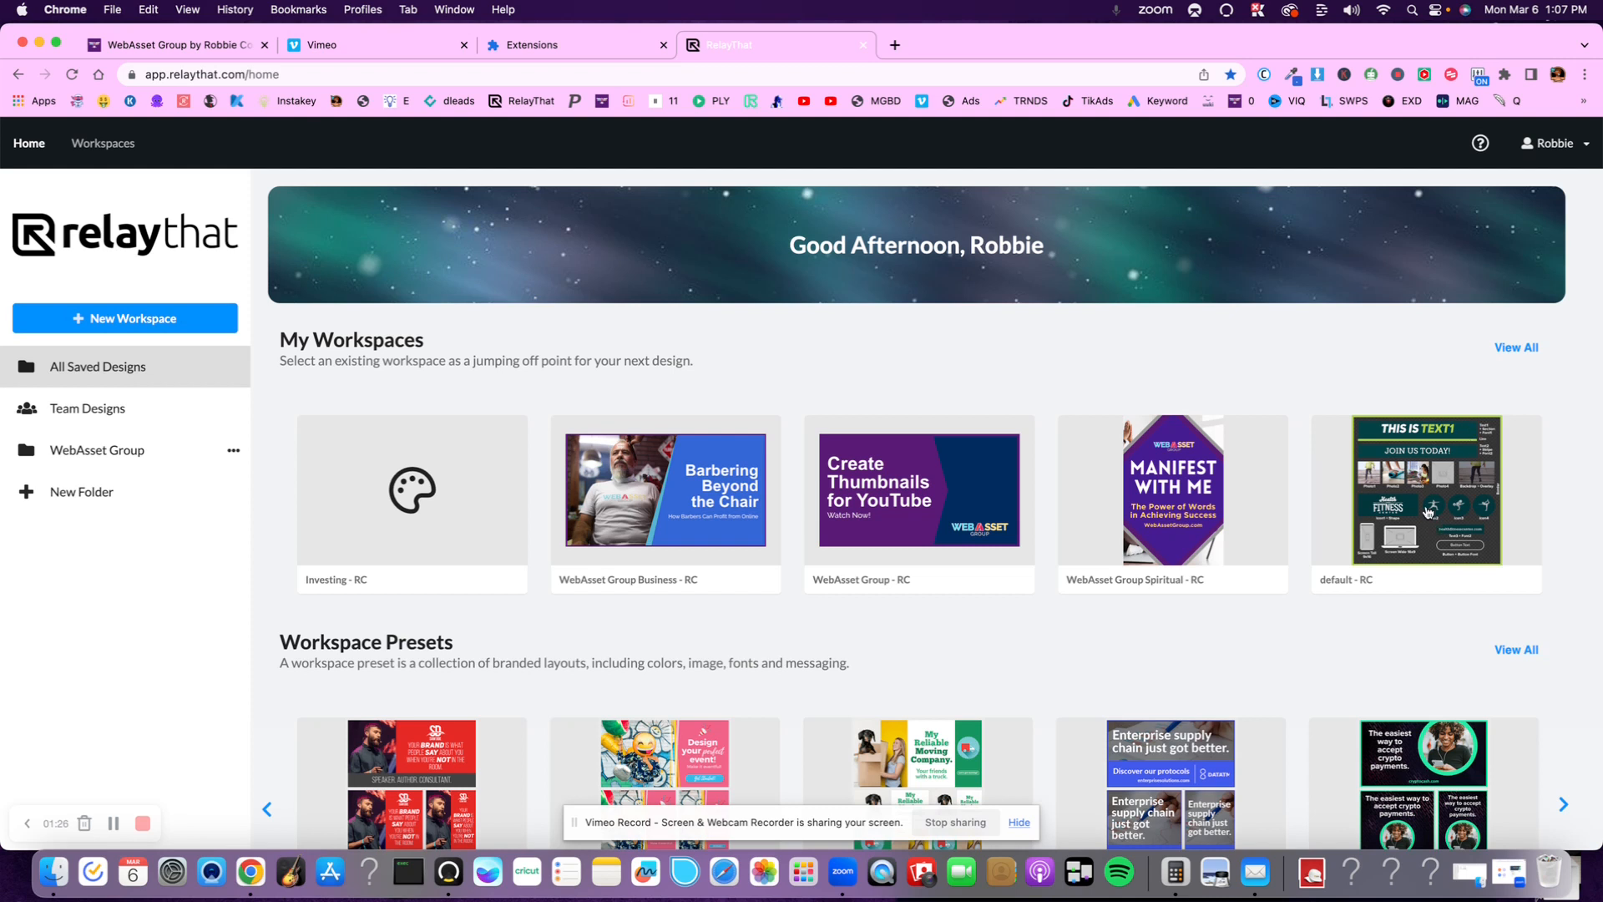
scroll(1319, 442, "down", 5)
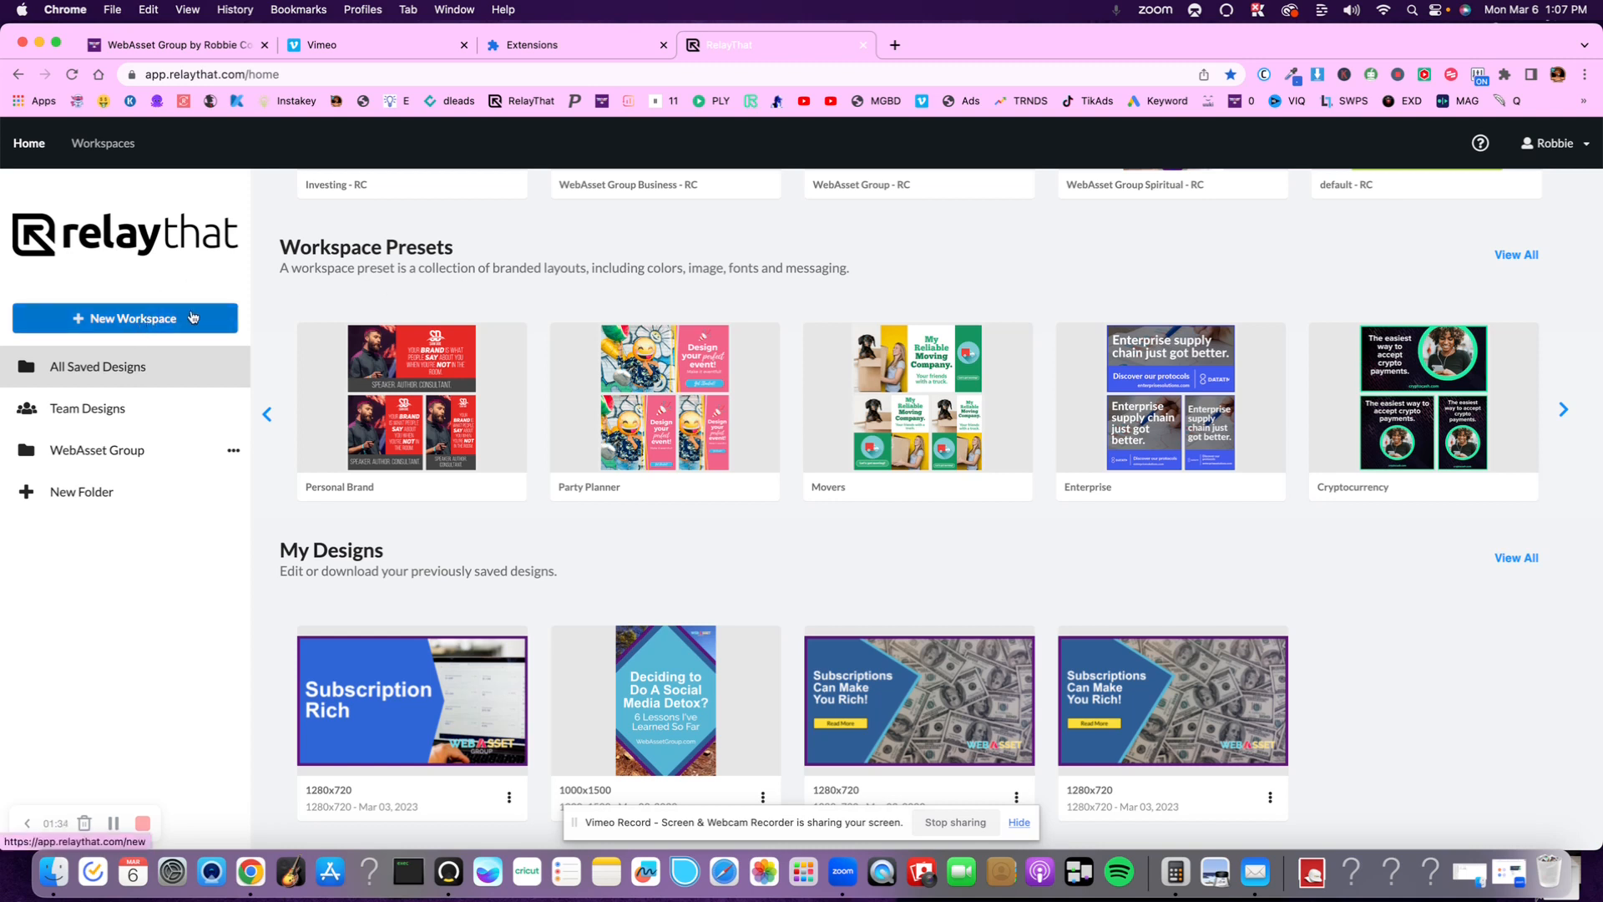
- Open the new workspace page and browse the full list of workspace presets
left_click(105, 324)
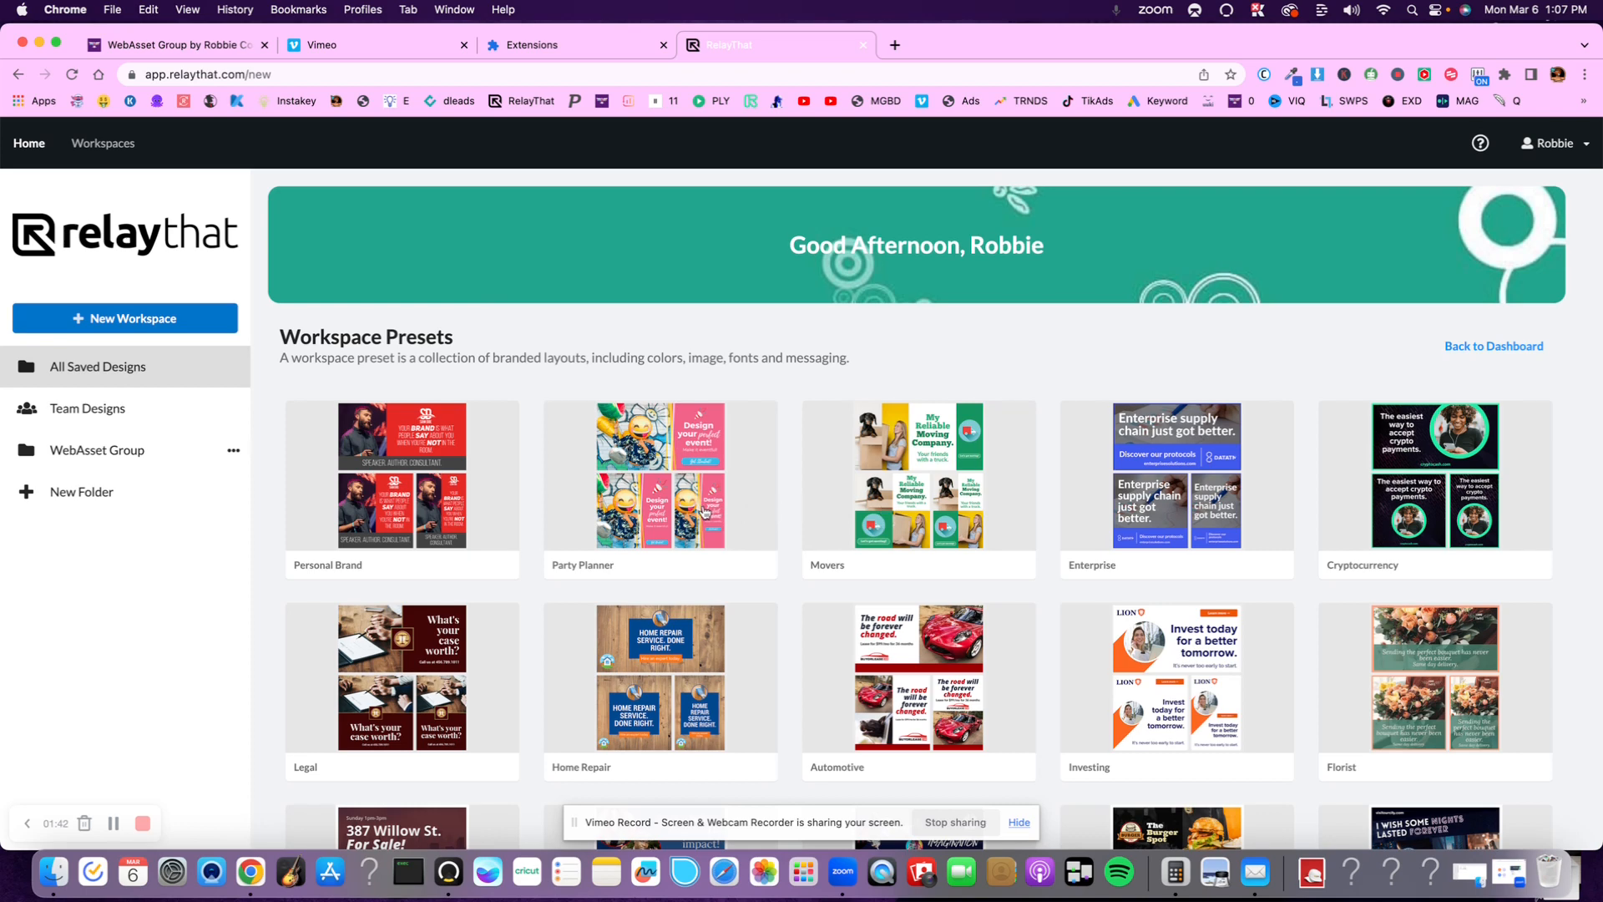
scroll(707, 512, "down", 6)
scroll(702, 509, "down", 1)
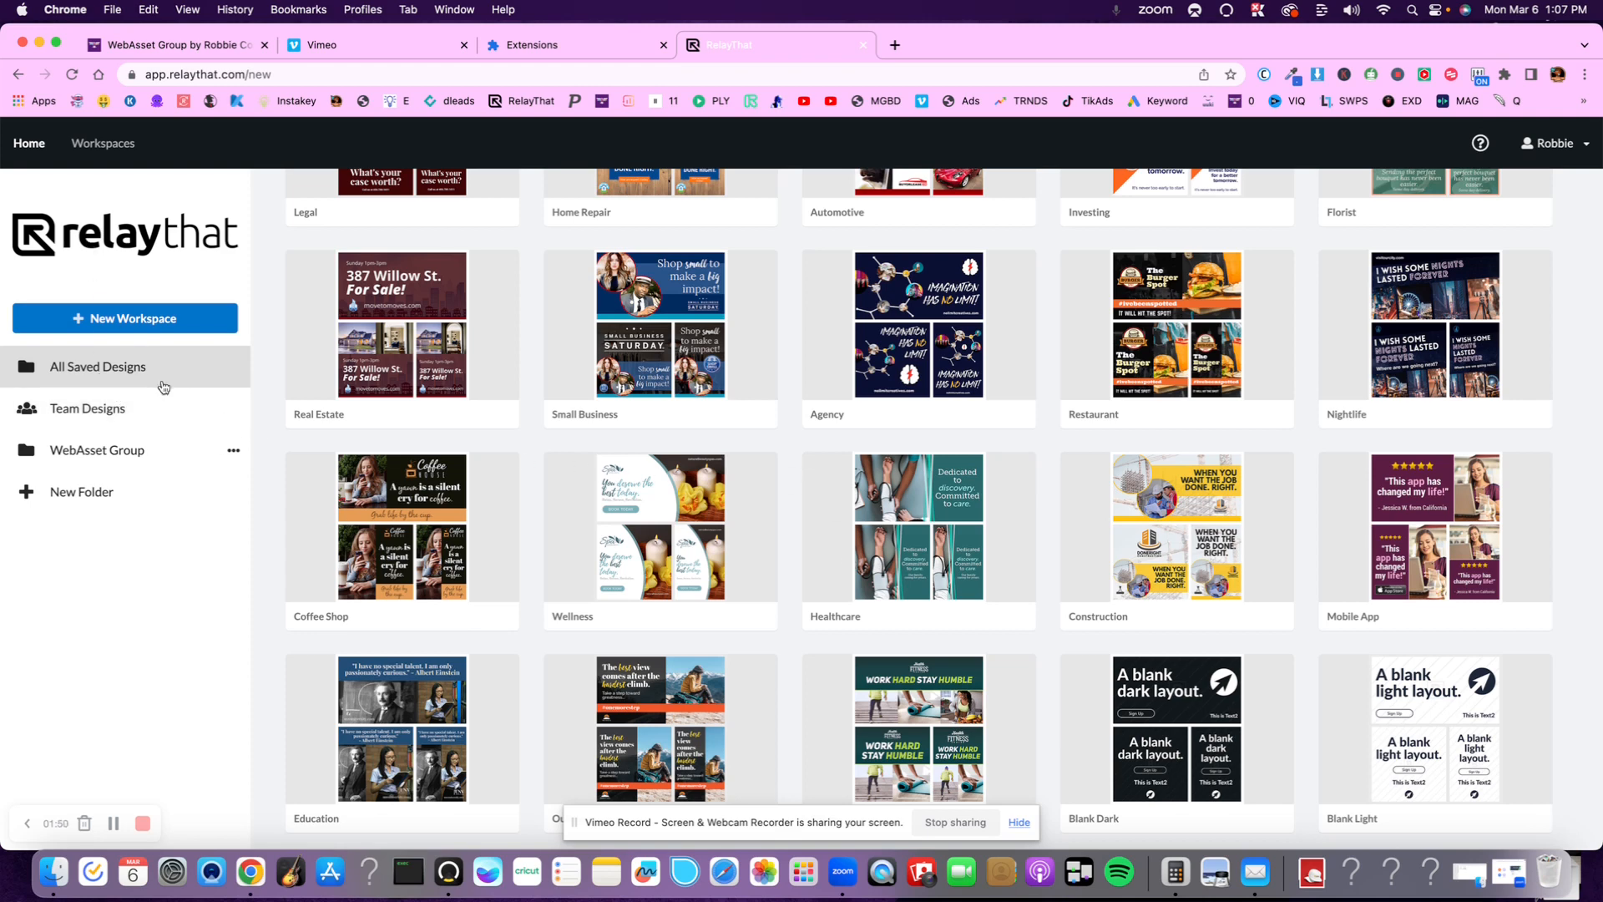
scroll(215, 450, "up", 8)
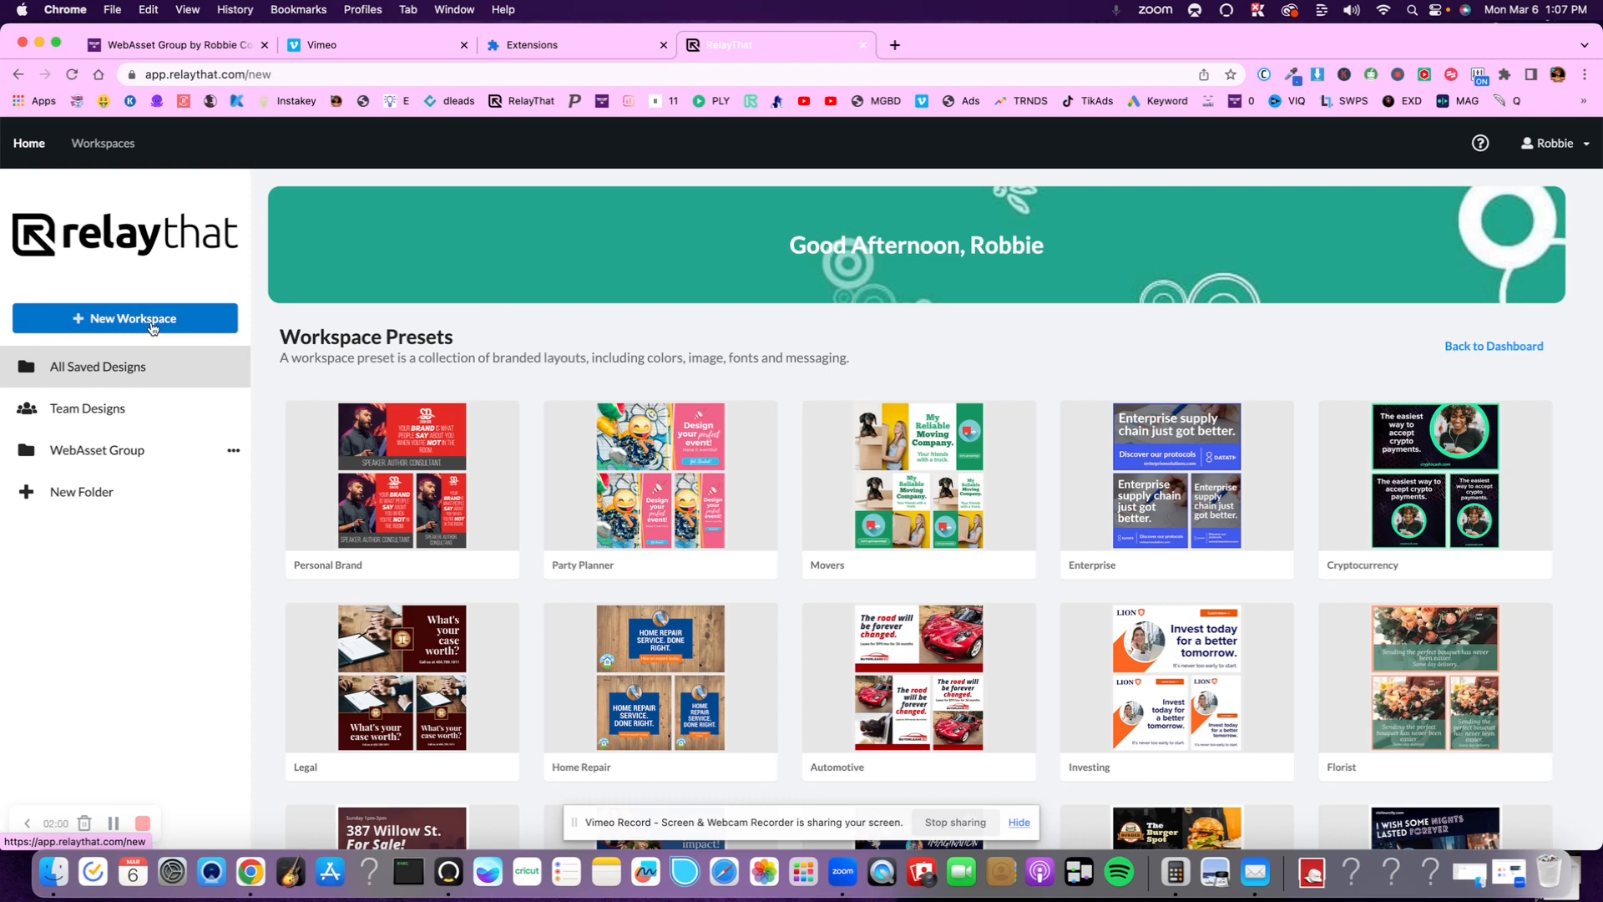
scroll(1506, 640, "down", 7)
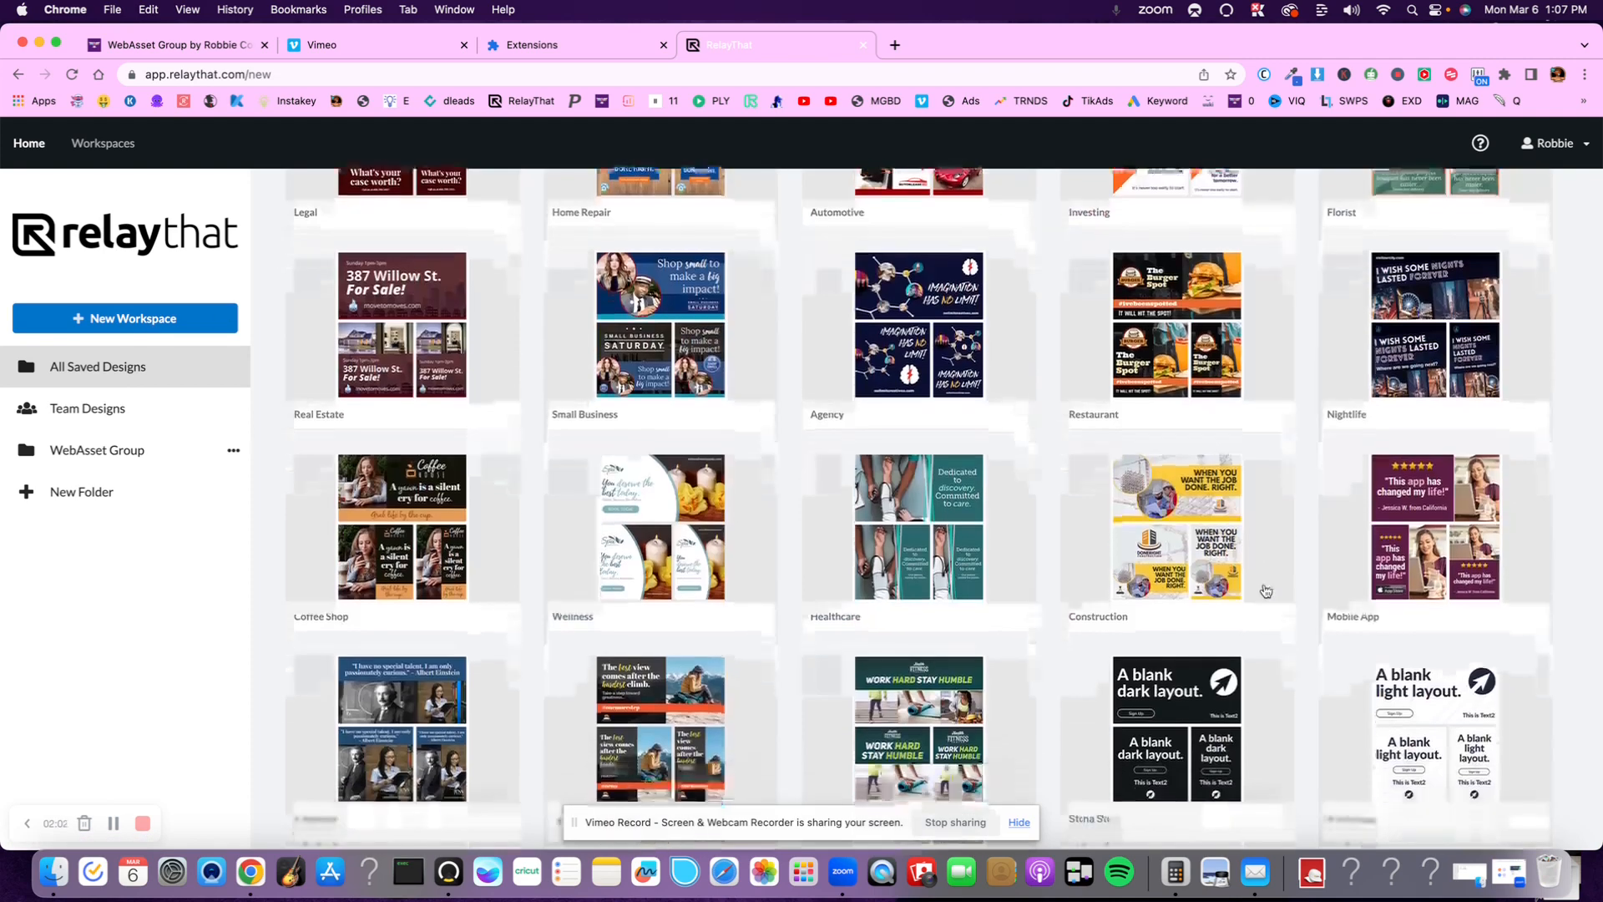
scroll(1327, 637, "up", 7)
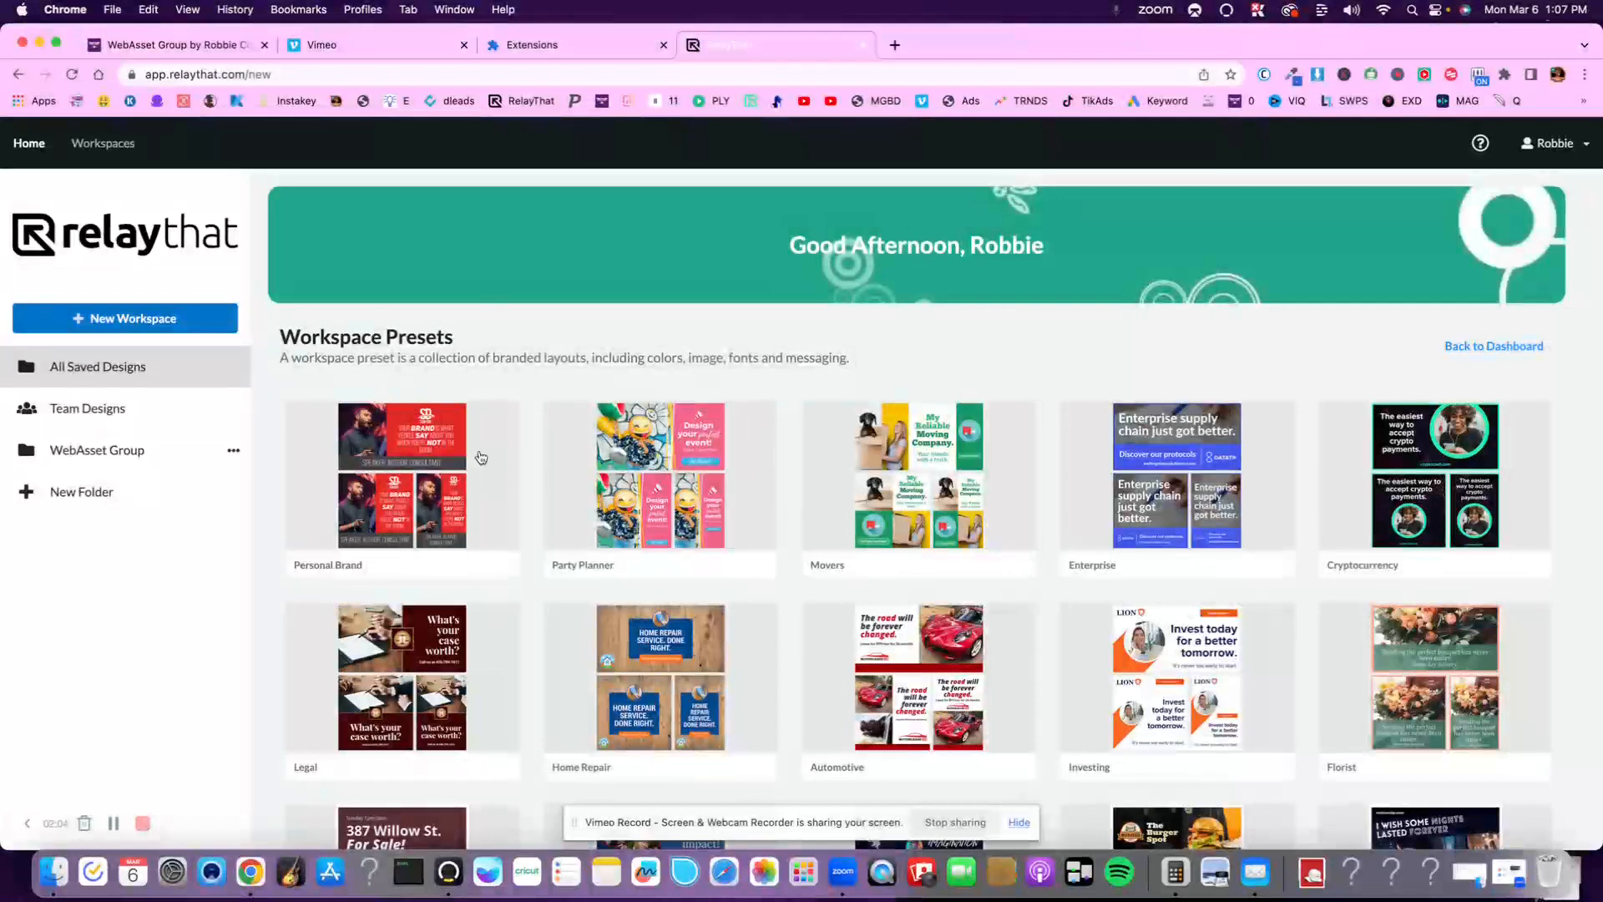
- Show the team designs and create a new design folder named YouTube
left_click(114, 406)
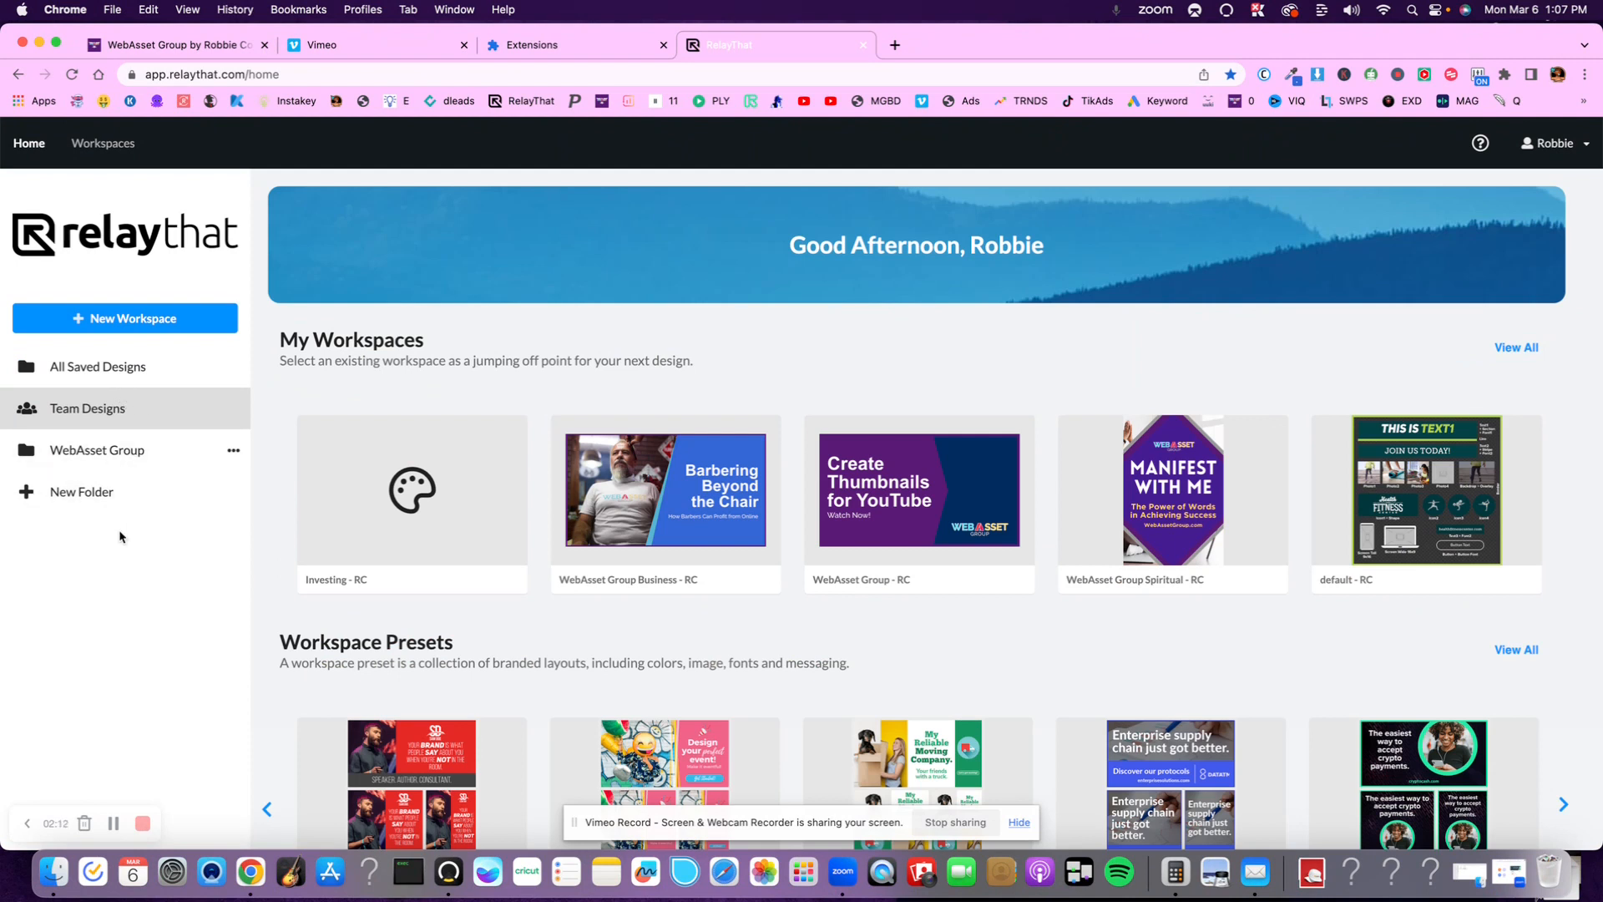
left_click(120, 498)
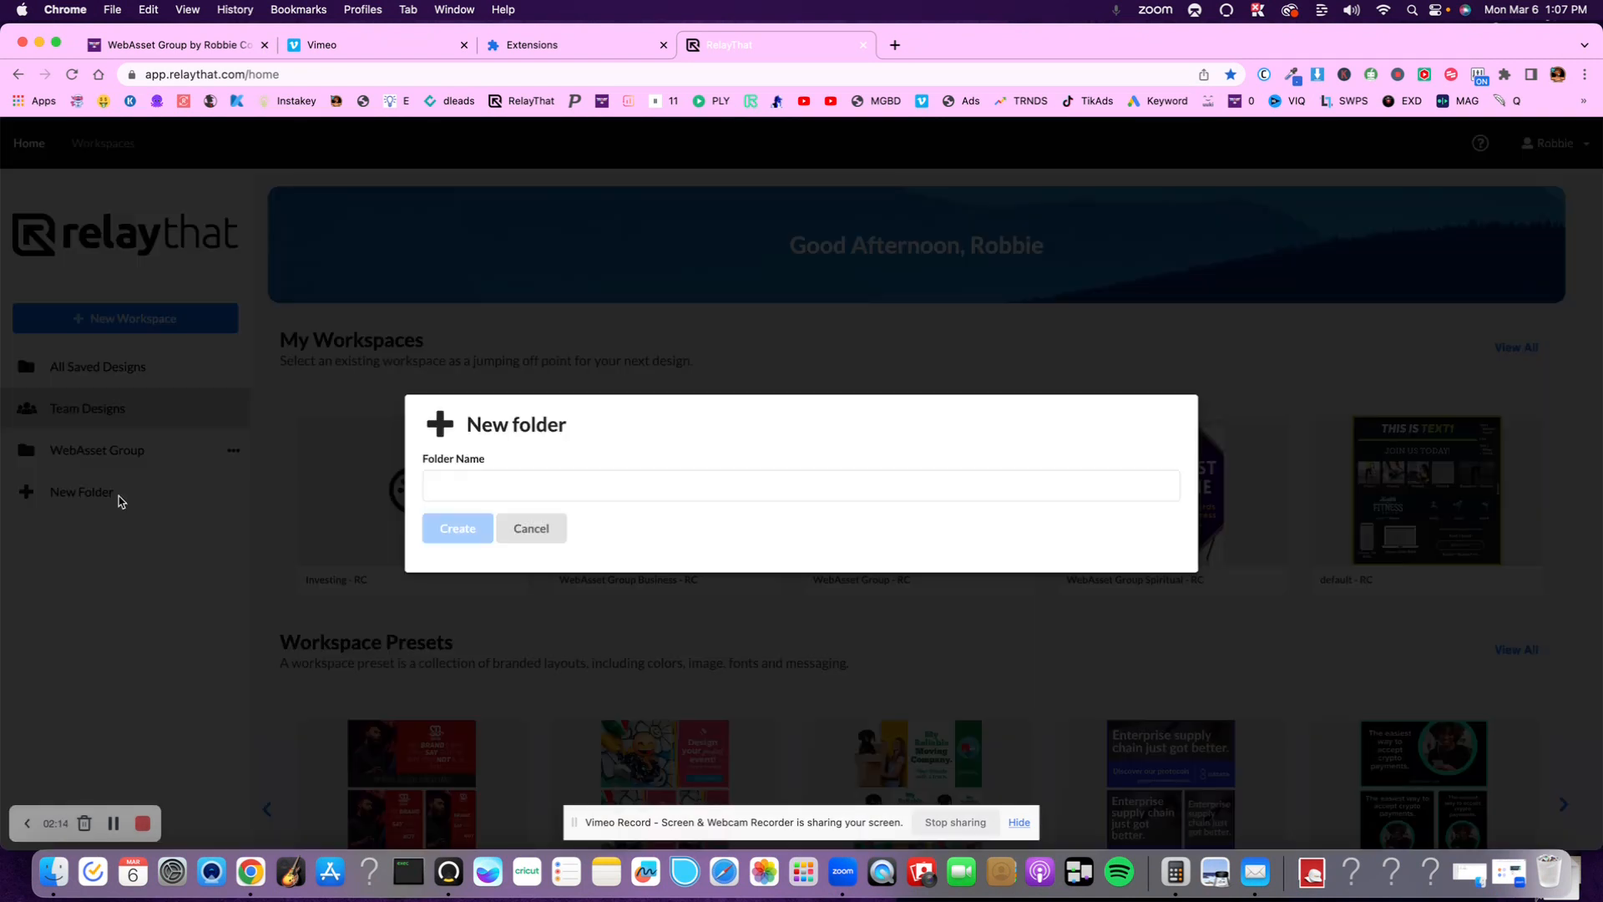
left_click(571, 491)
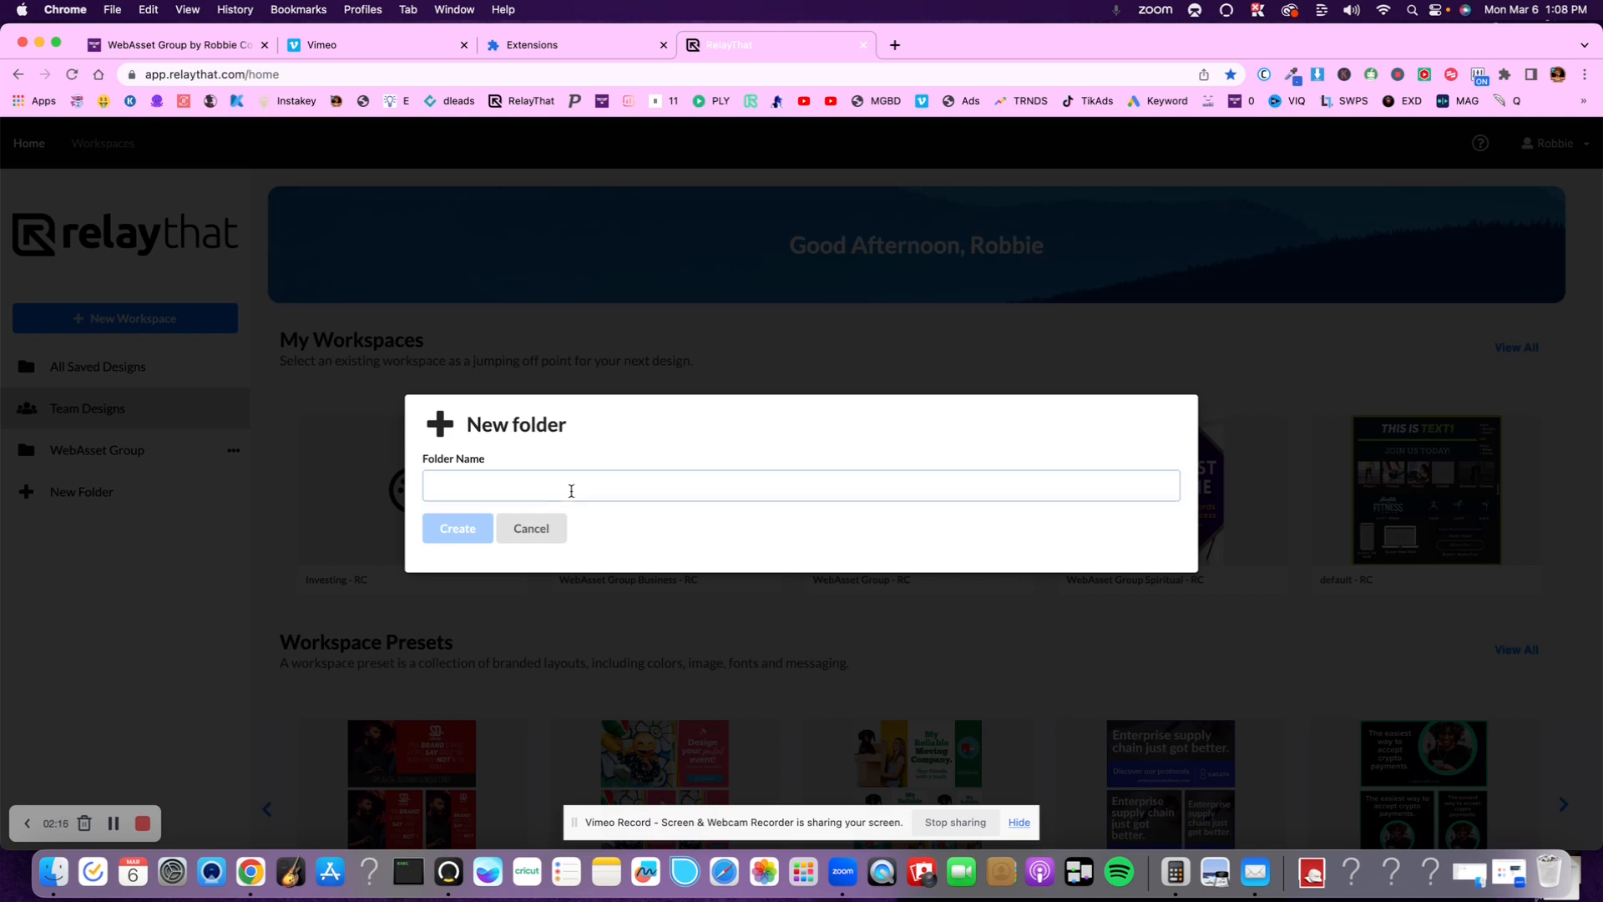
type("YouTube")
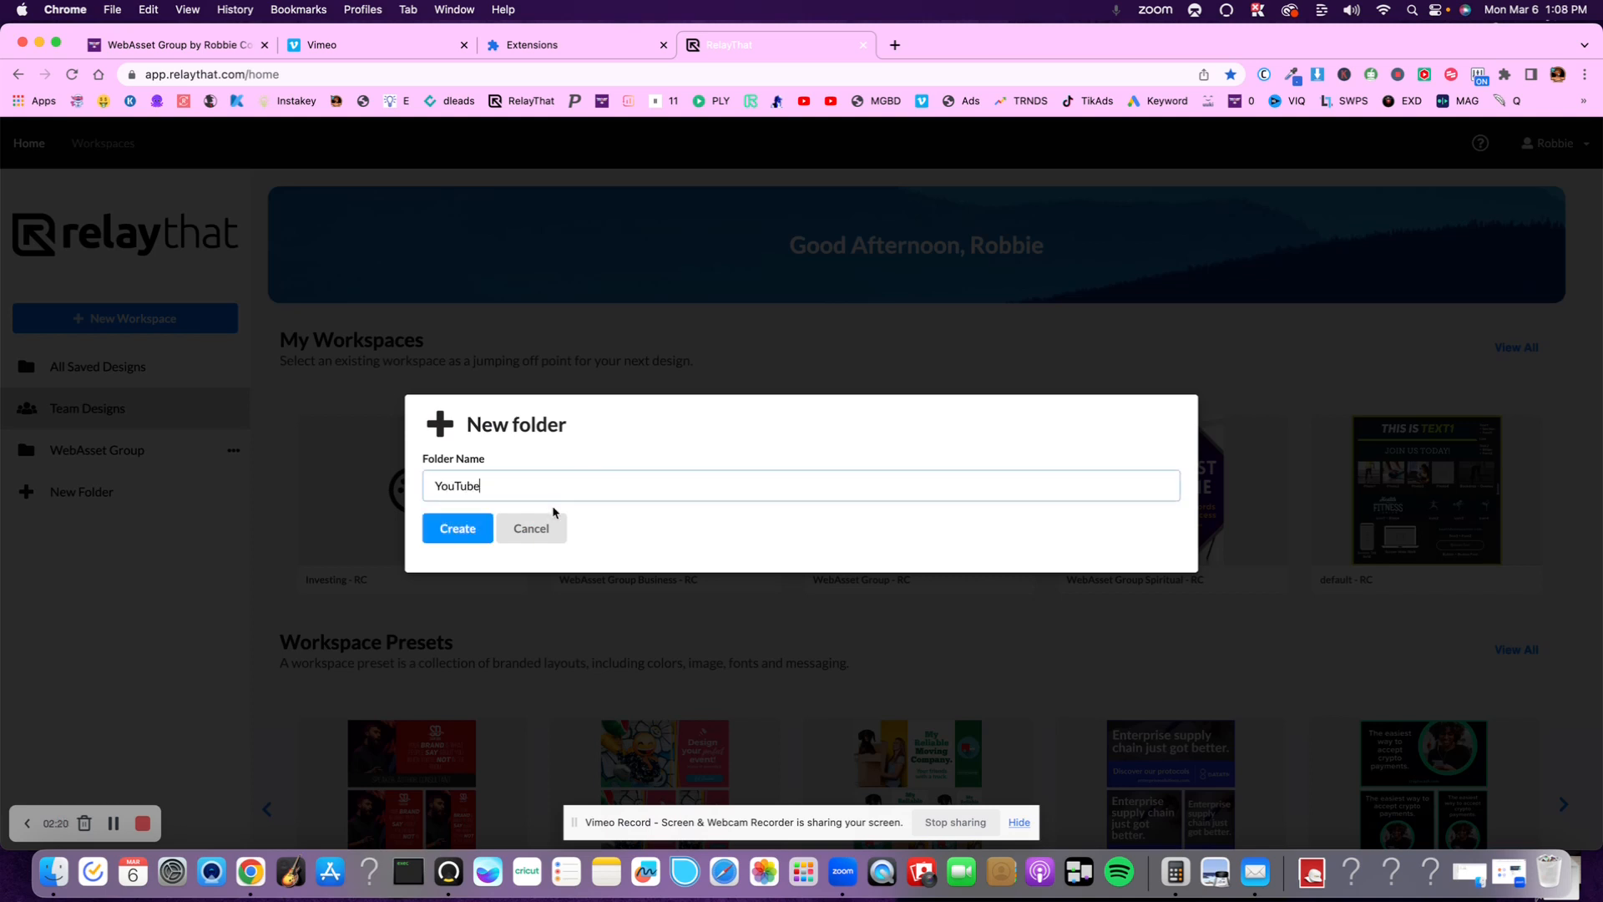
left_click(472, 527)
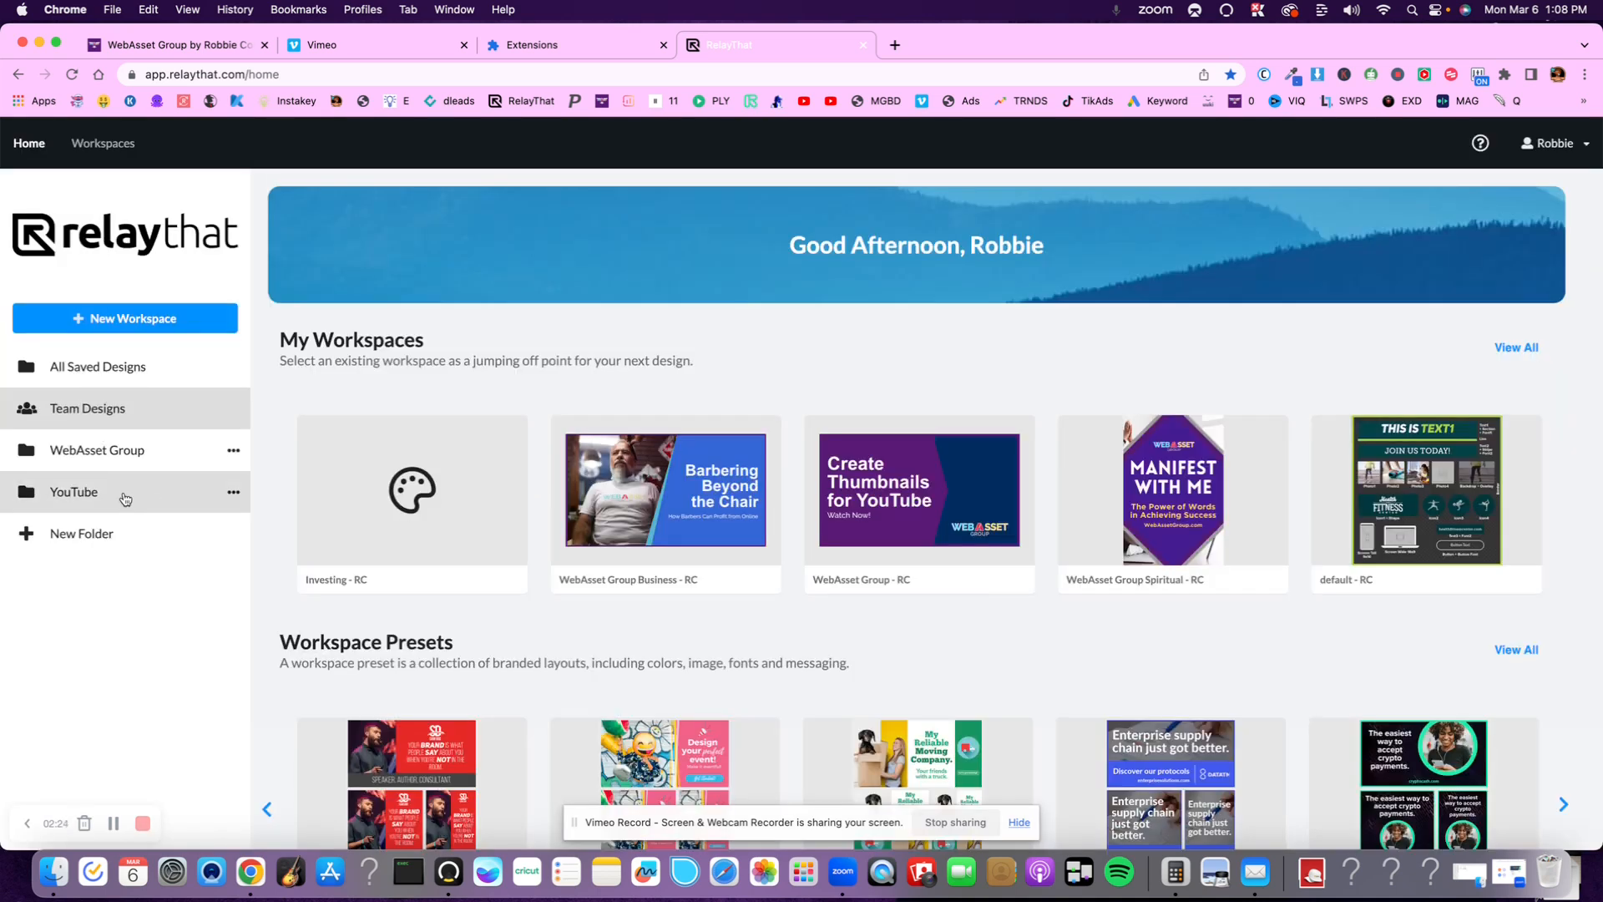
- Check the YouTube folder's options and view its saved designs section on the dashboard
left_click(233, 494)
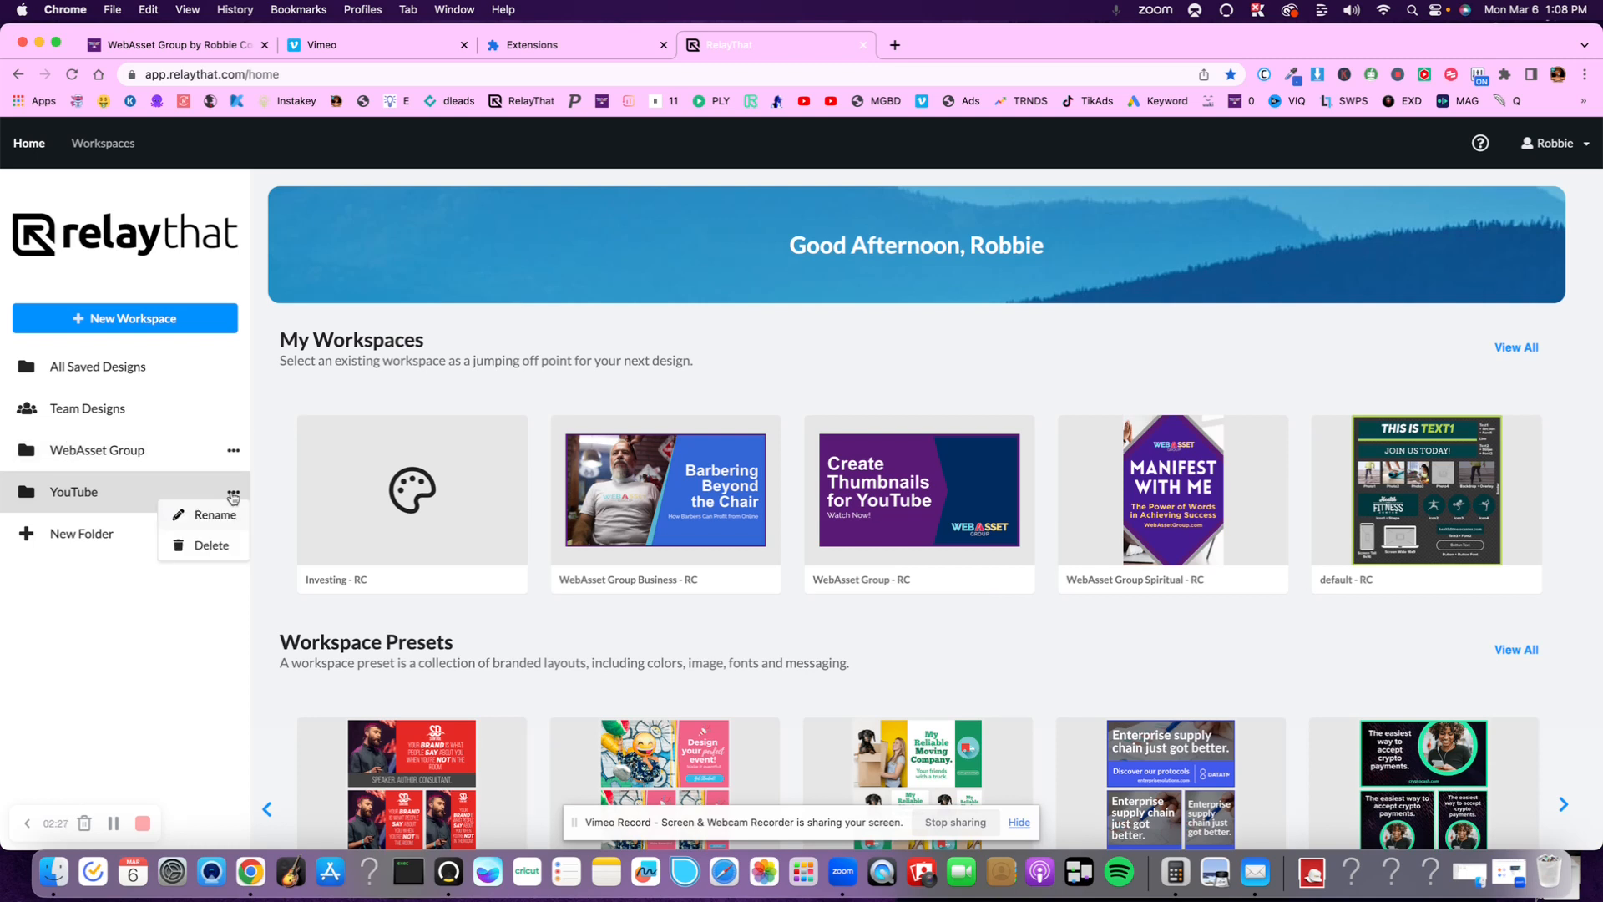
left_click(355, 368)
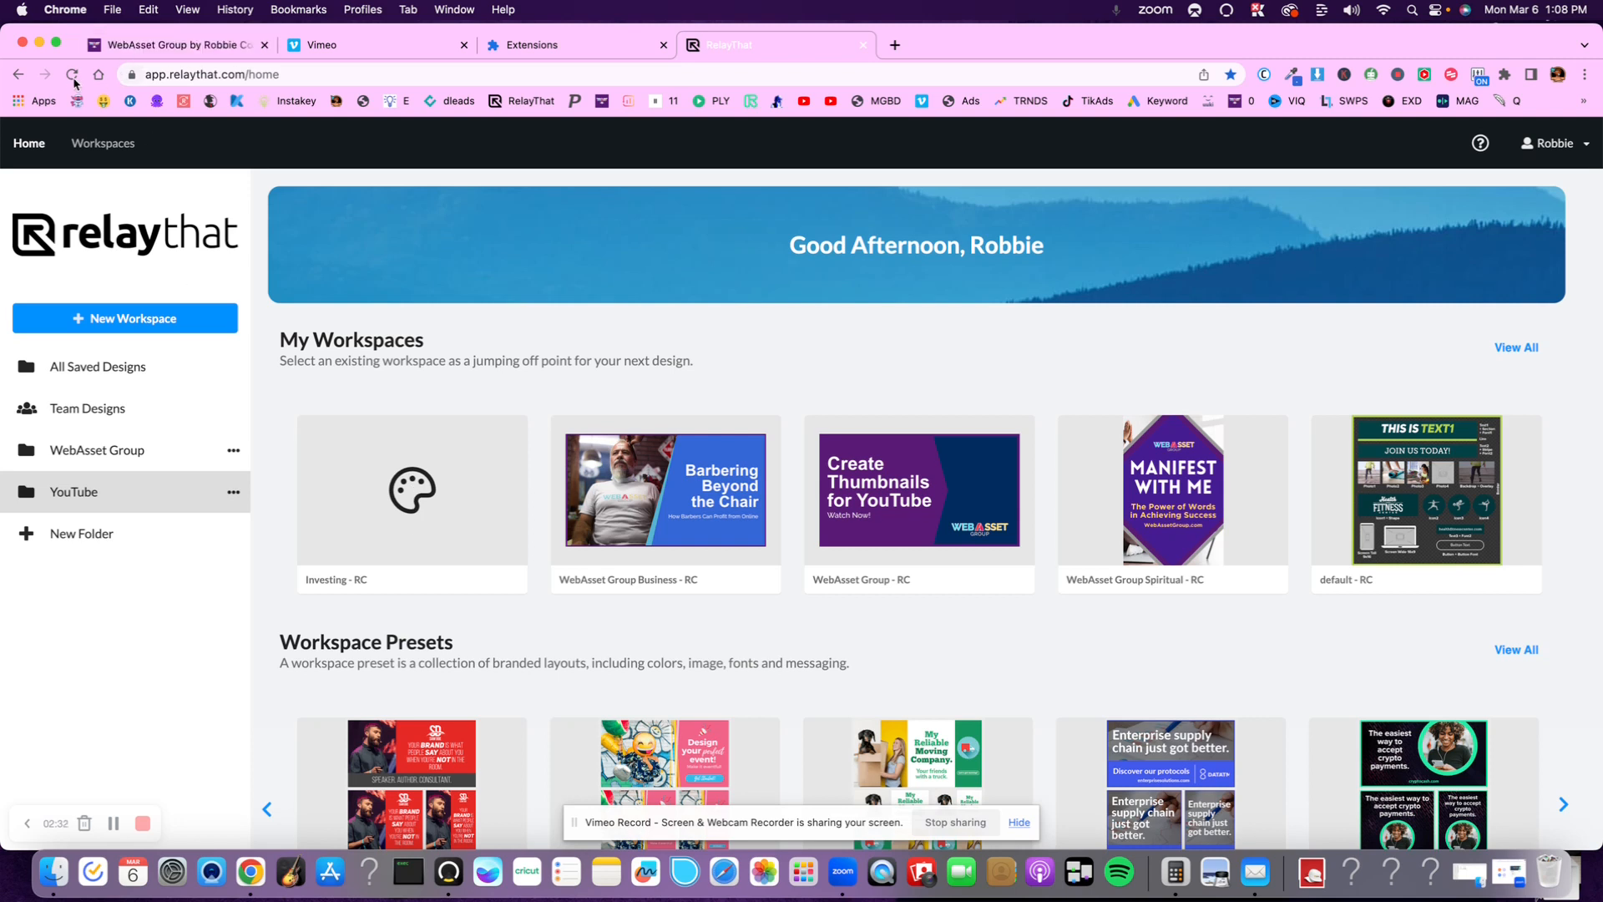
scroll(632, 515, "down", 5)
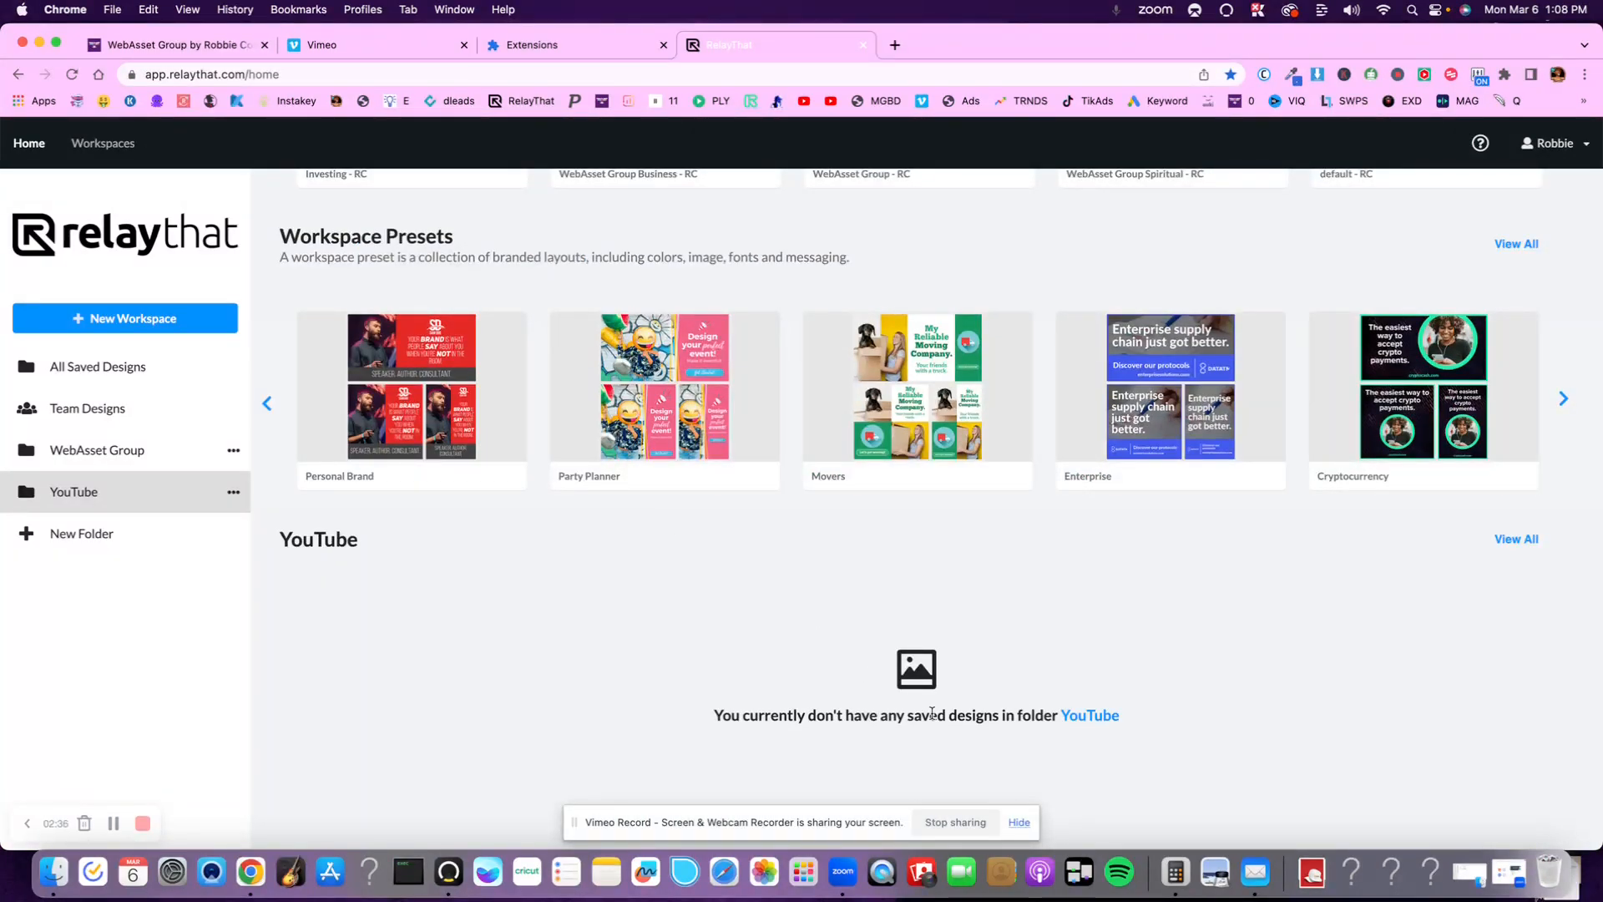
scroll(858, 664, "up", 5)
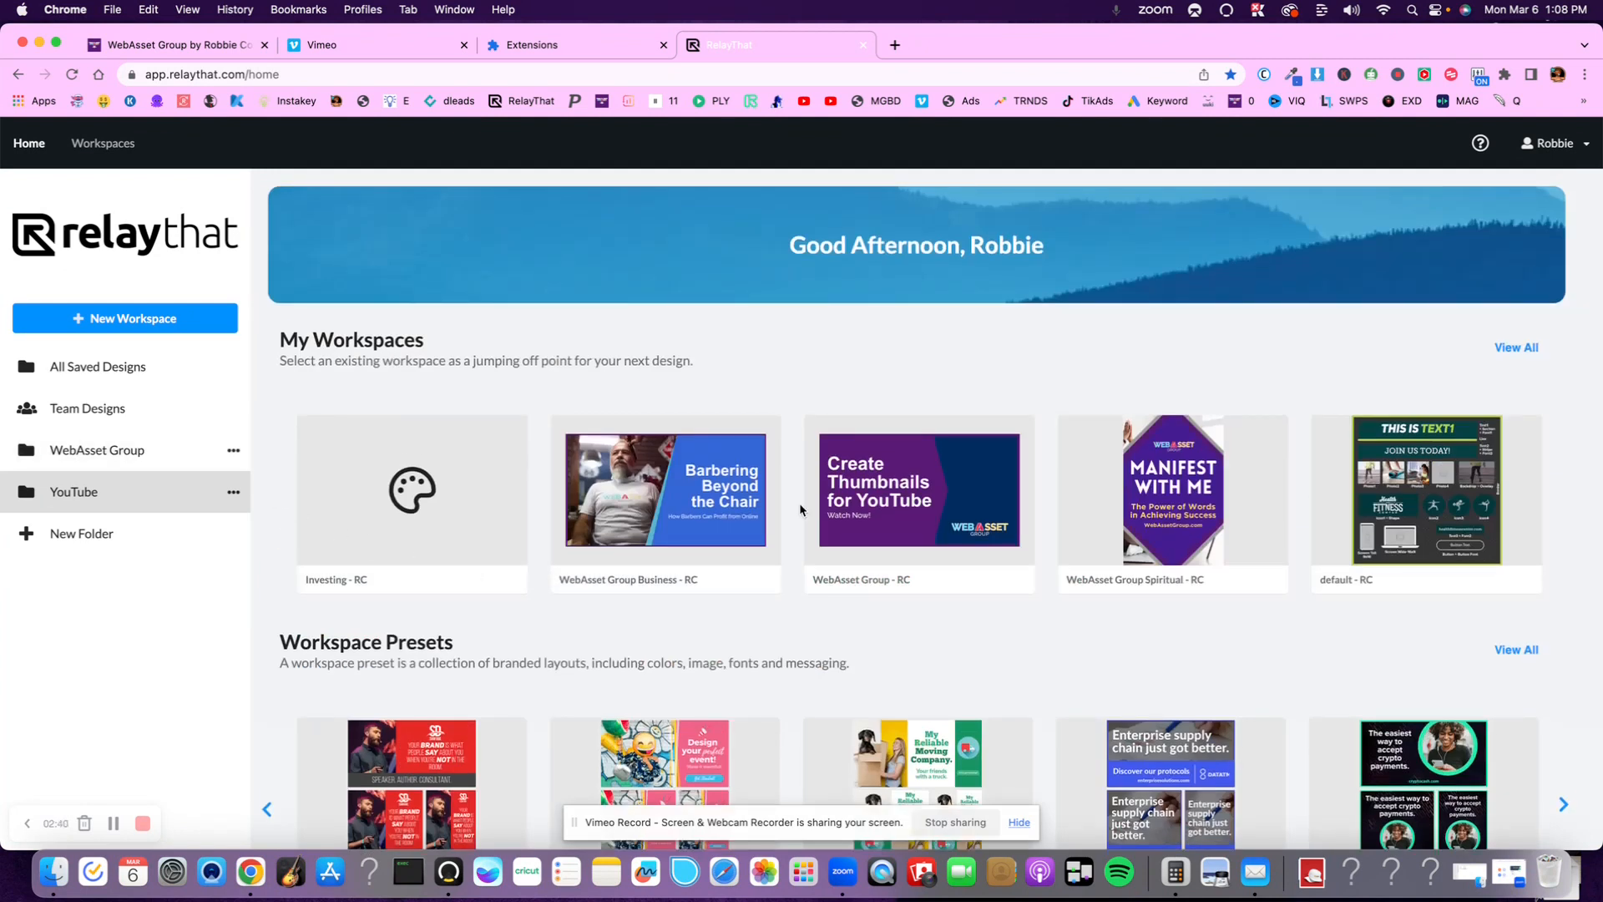
scroll(804, 498, "down", 5)
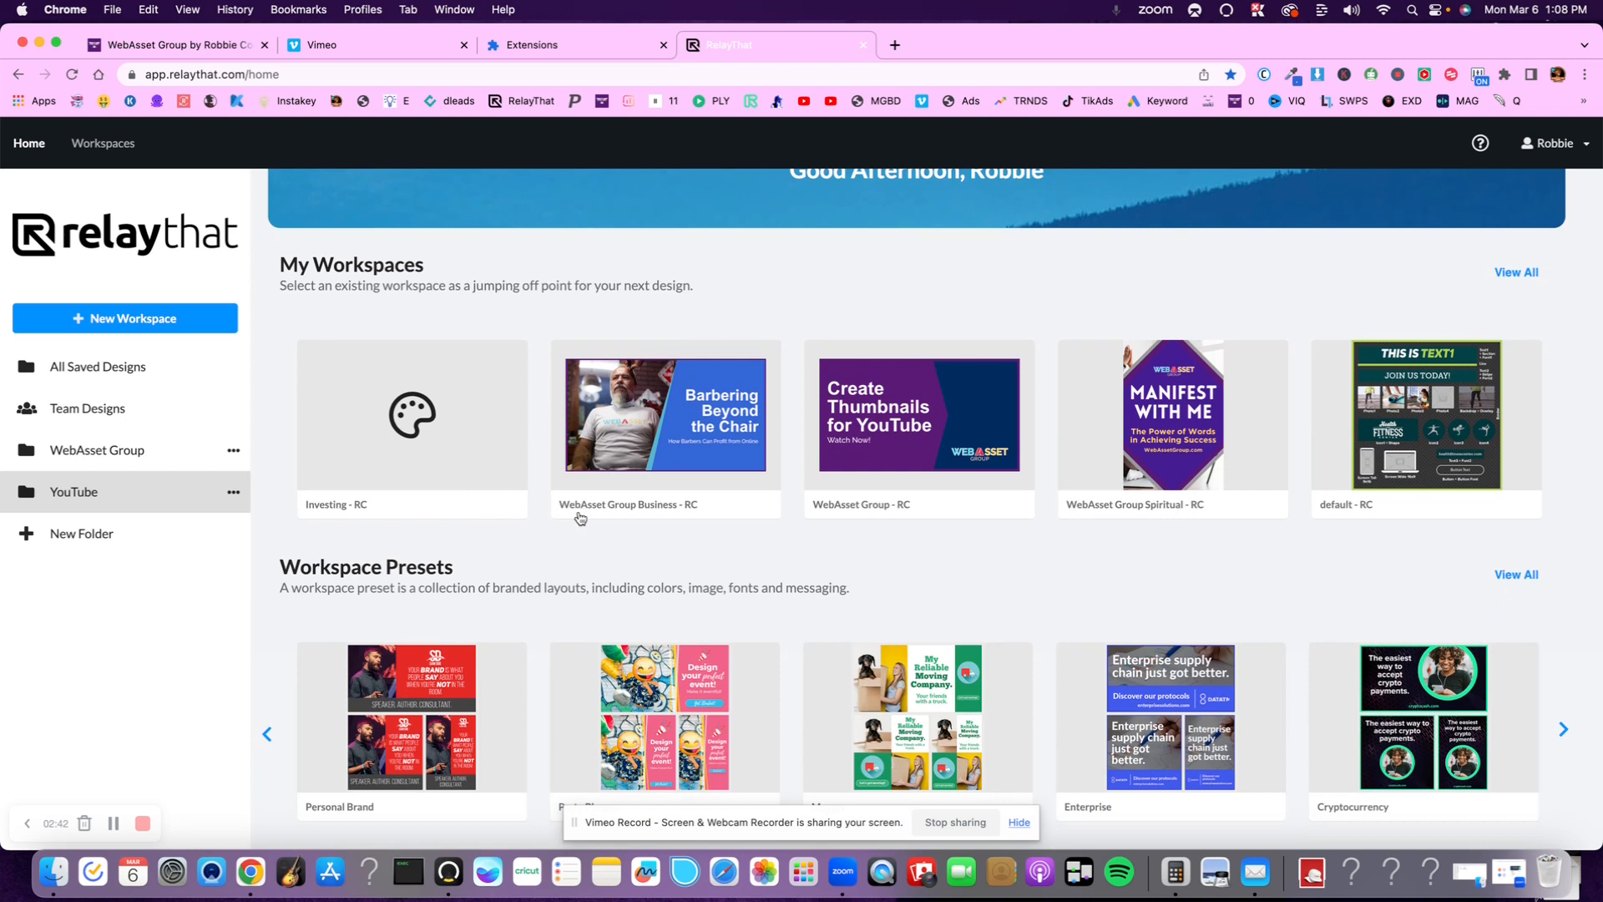
scroll(568, 520, "down", 1)
scroll(551, 434, "up", 2)
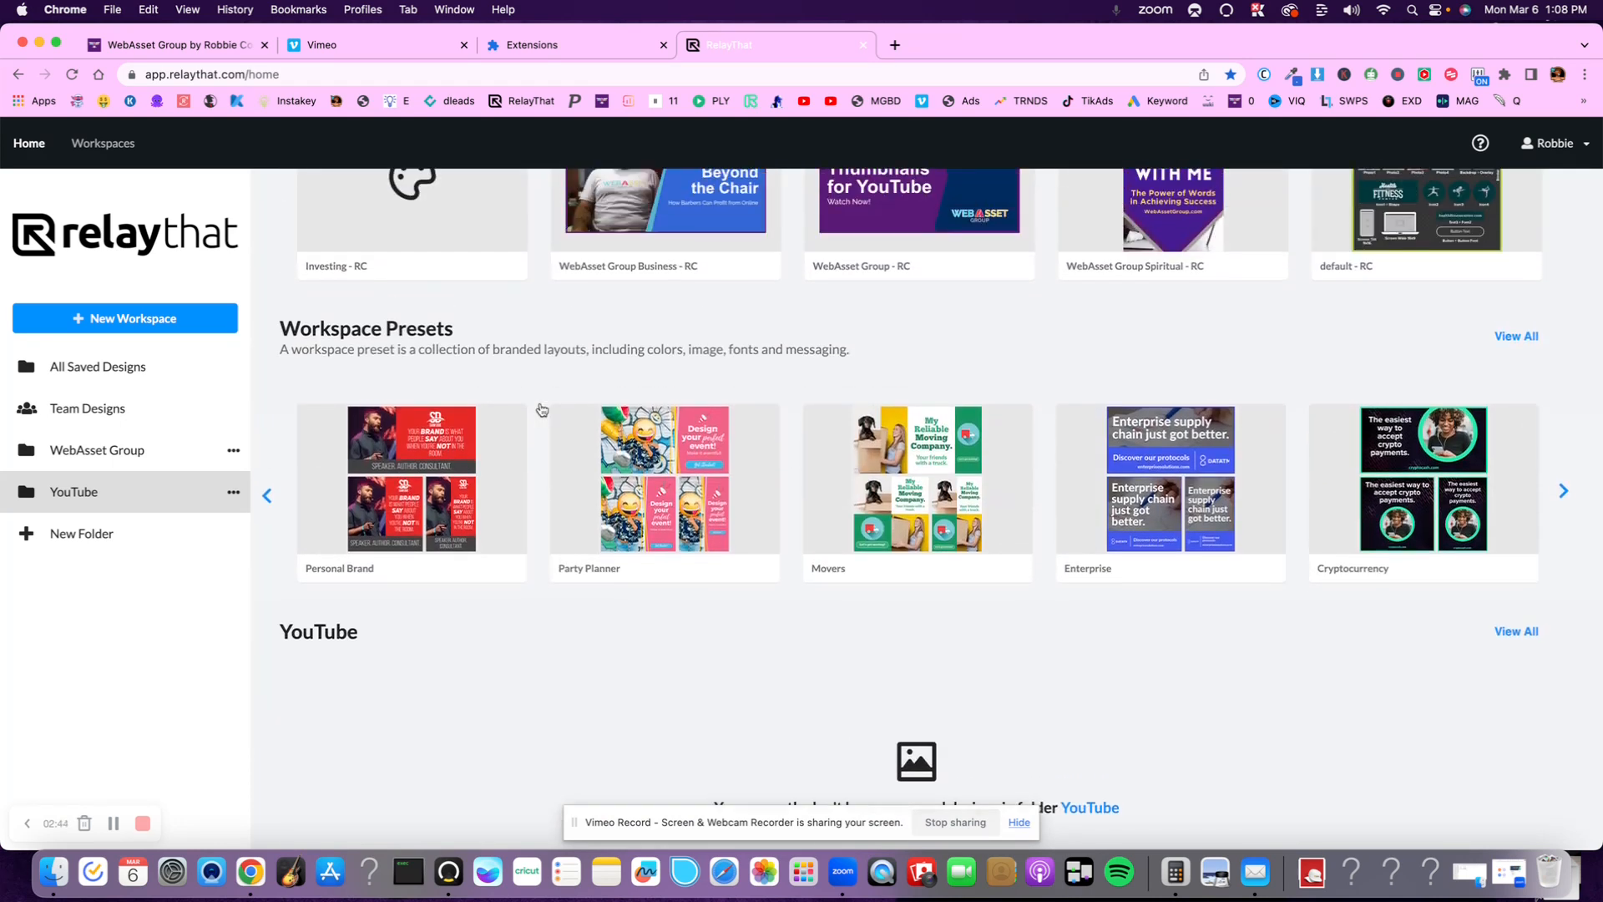
- Page through the workspace presets and try to create a workspace from the Personal Brand preset
left_click(265, 499)
left_click(264, 499)
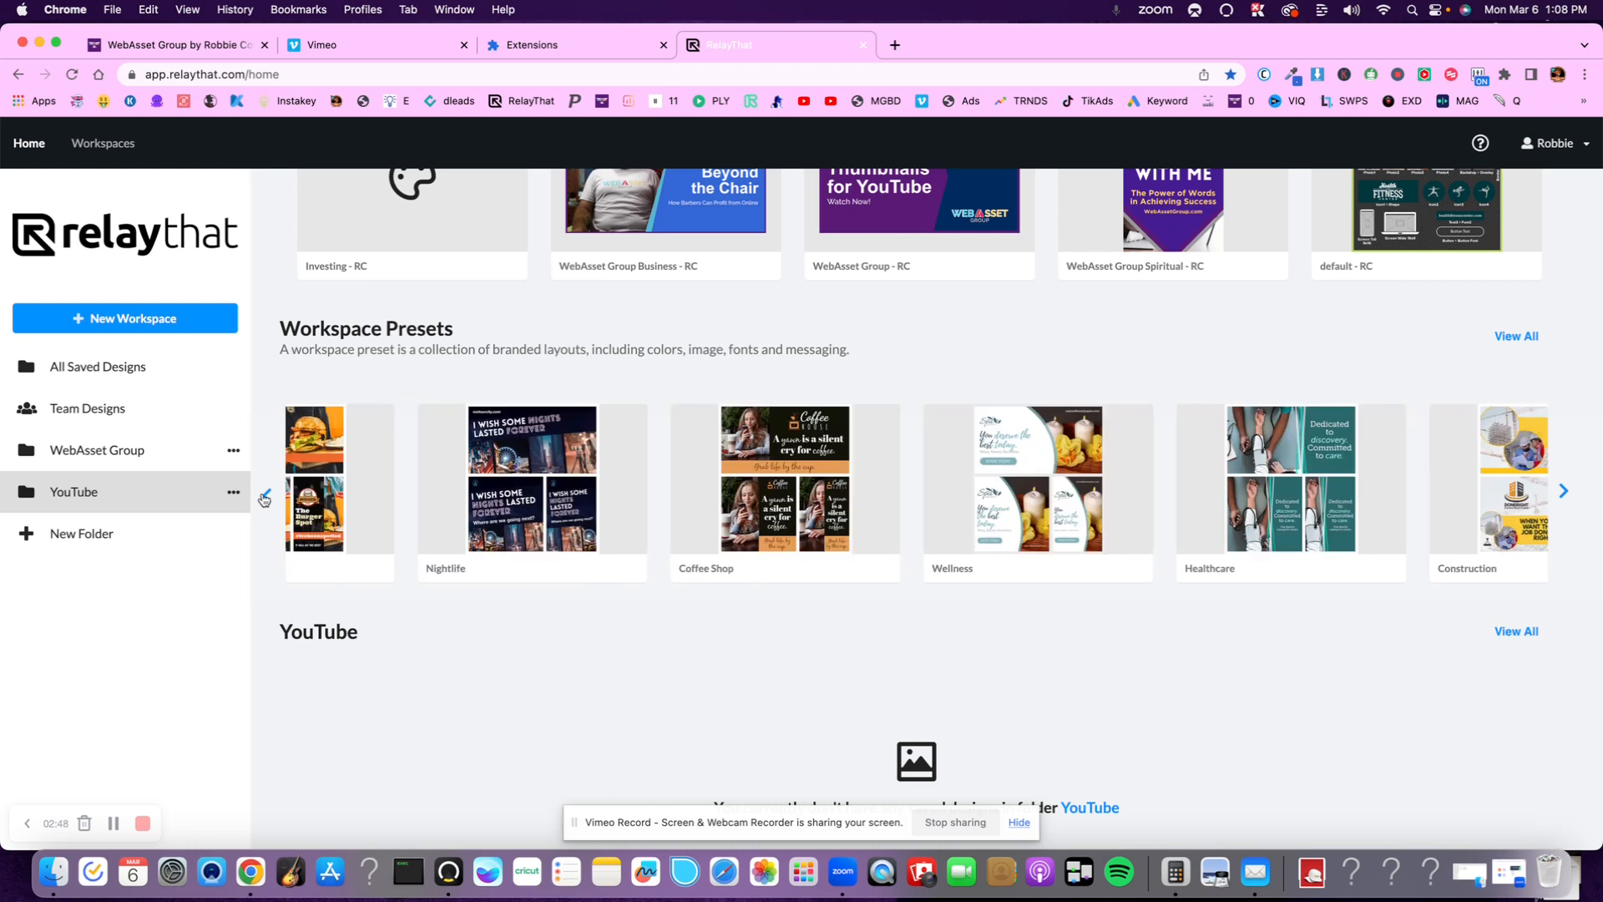
left_click(265, 498)
left_click(264, 499)
left_click(265, 499)
left_click(264, 499)
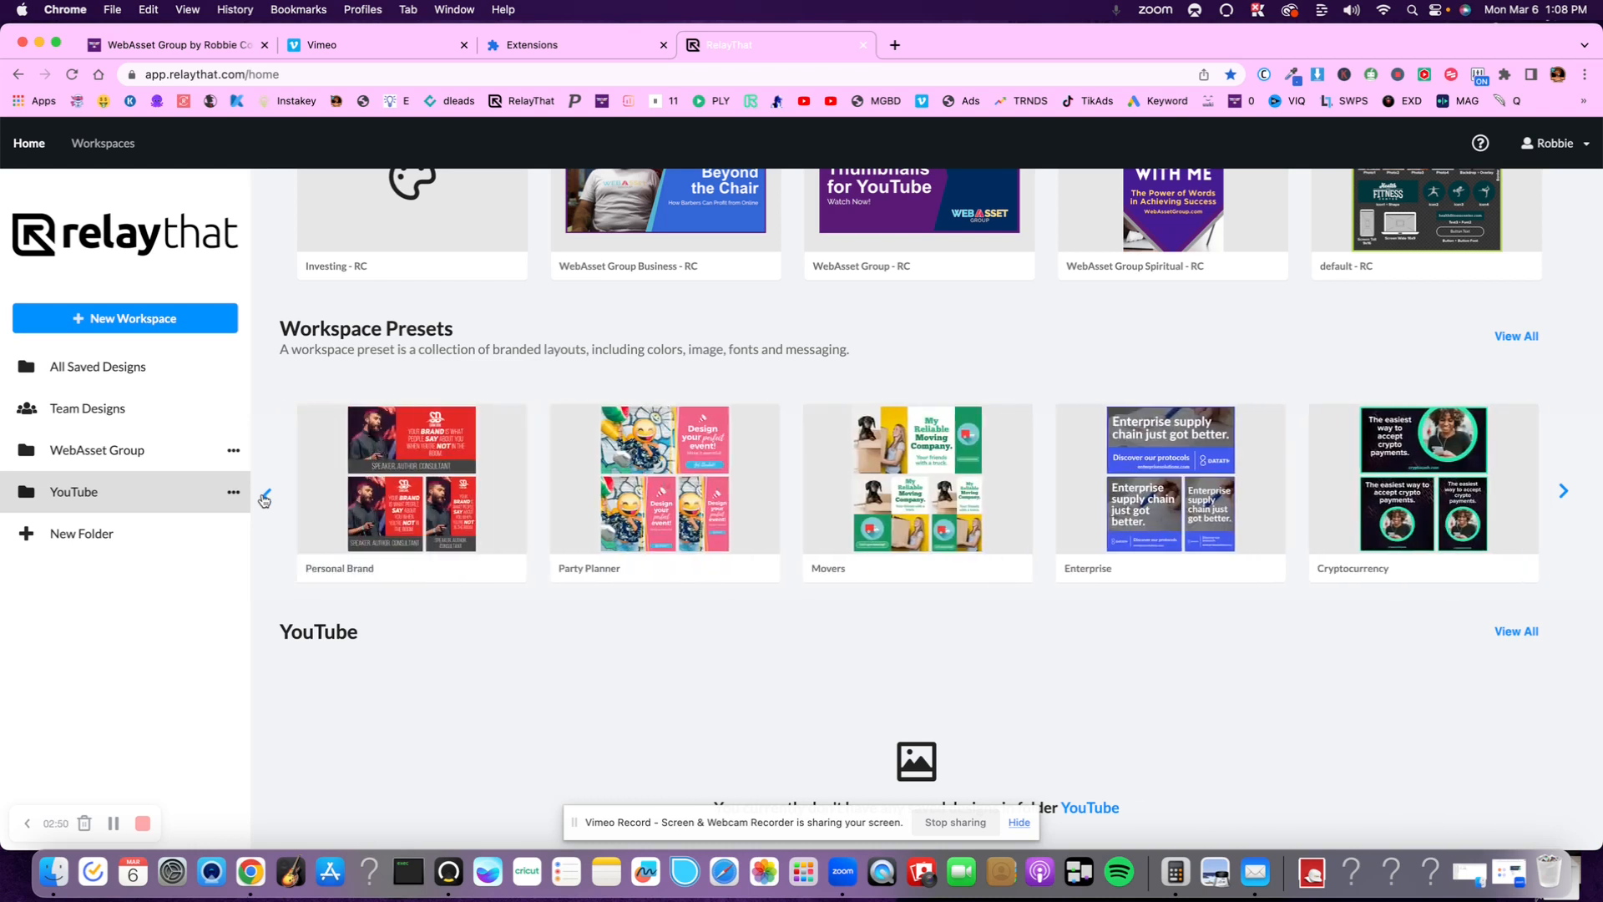
left_click(429, 467)
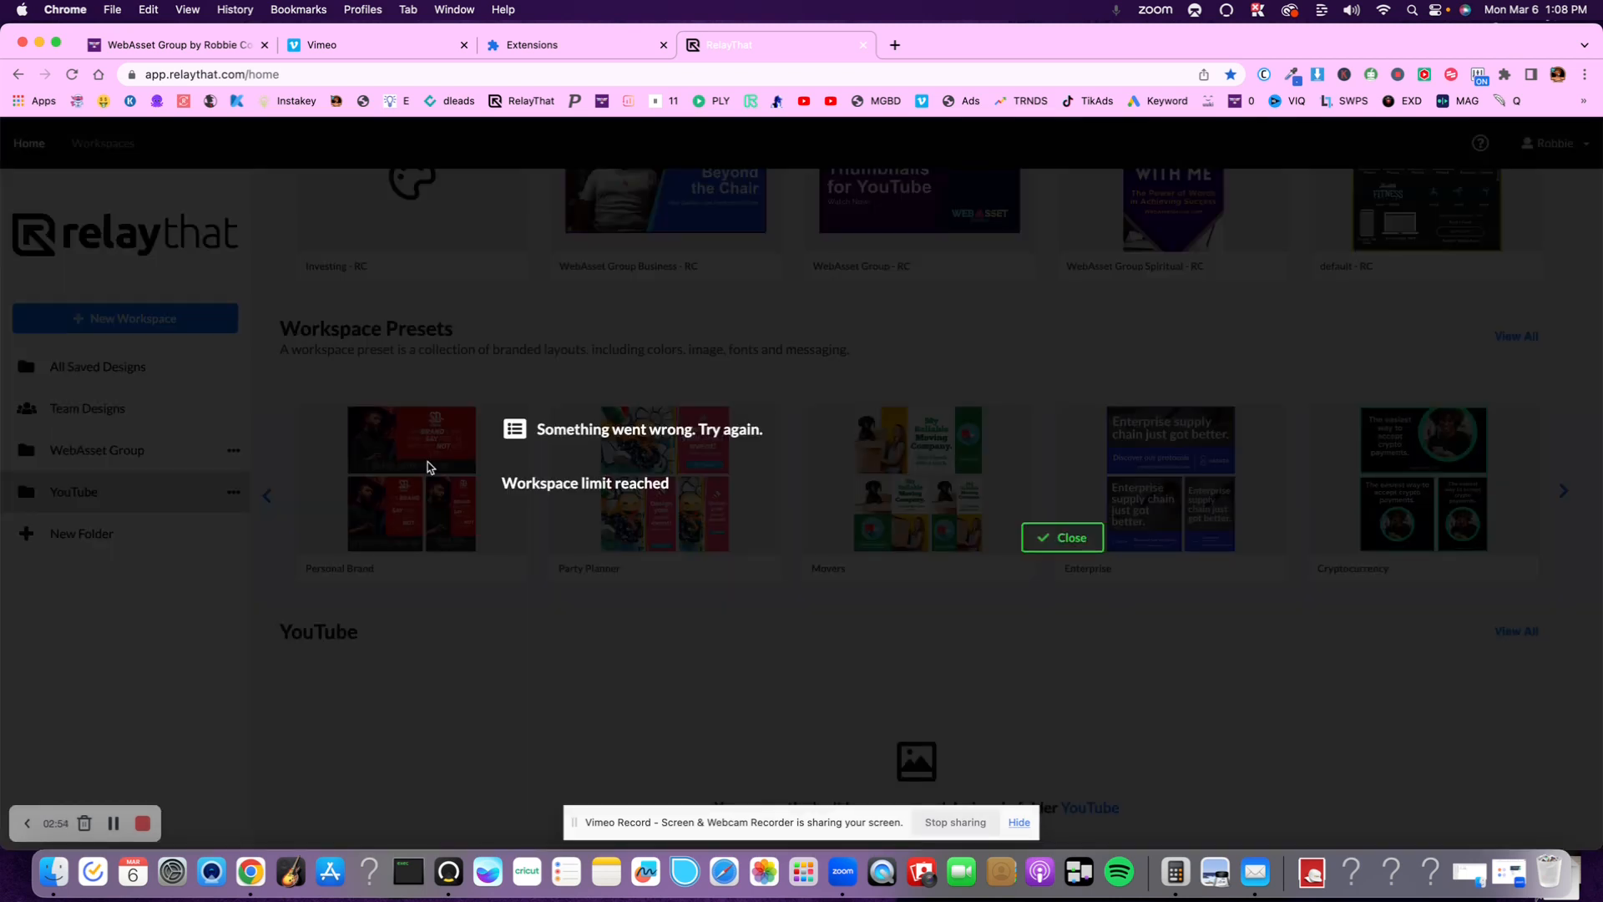
left_click(1092, 539)
scroll(803, 511, "up", 4)
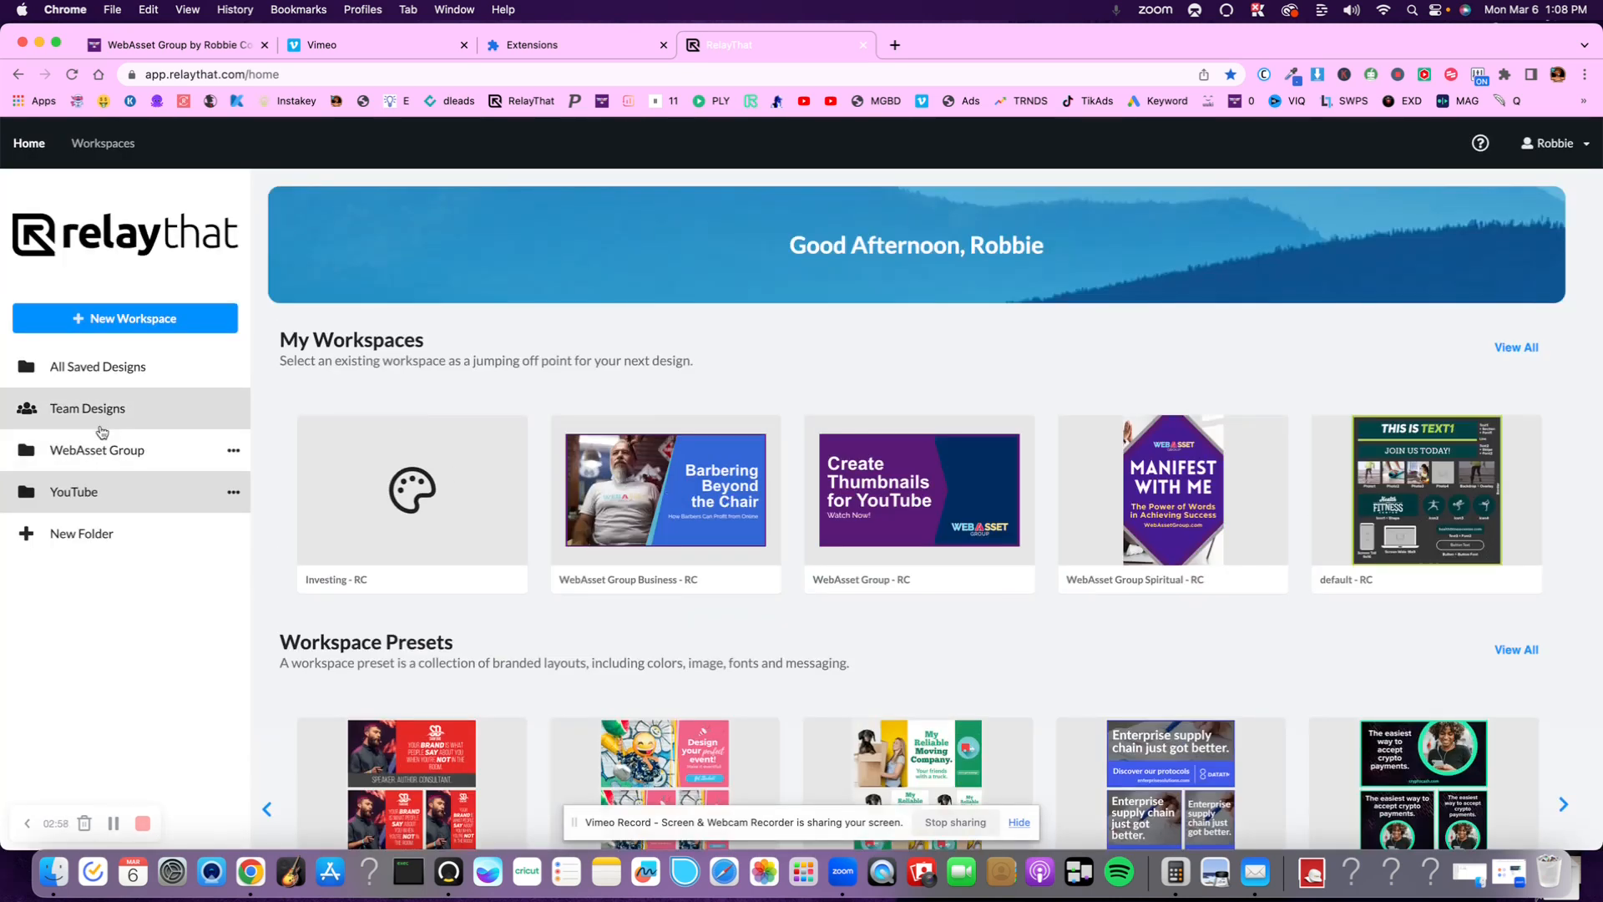
- Delete the YouTube folder and confirm its removal
left_click(234, 491)
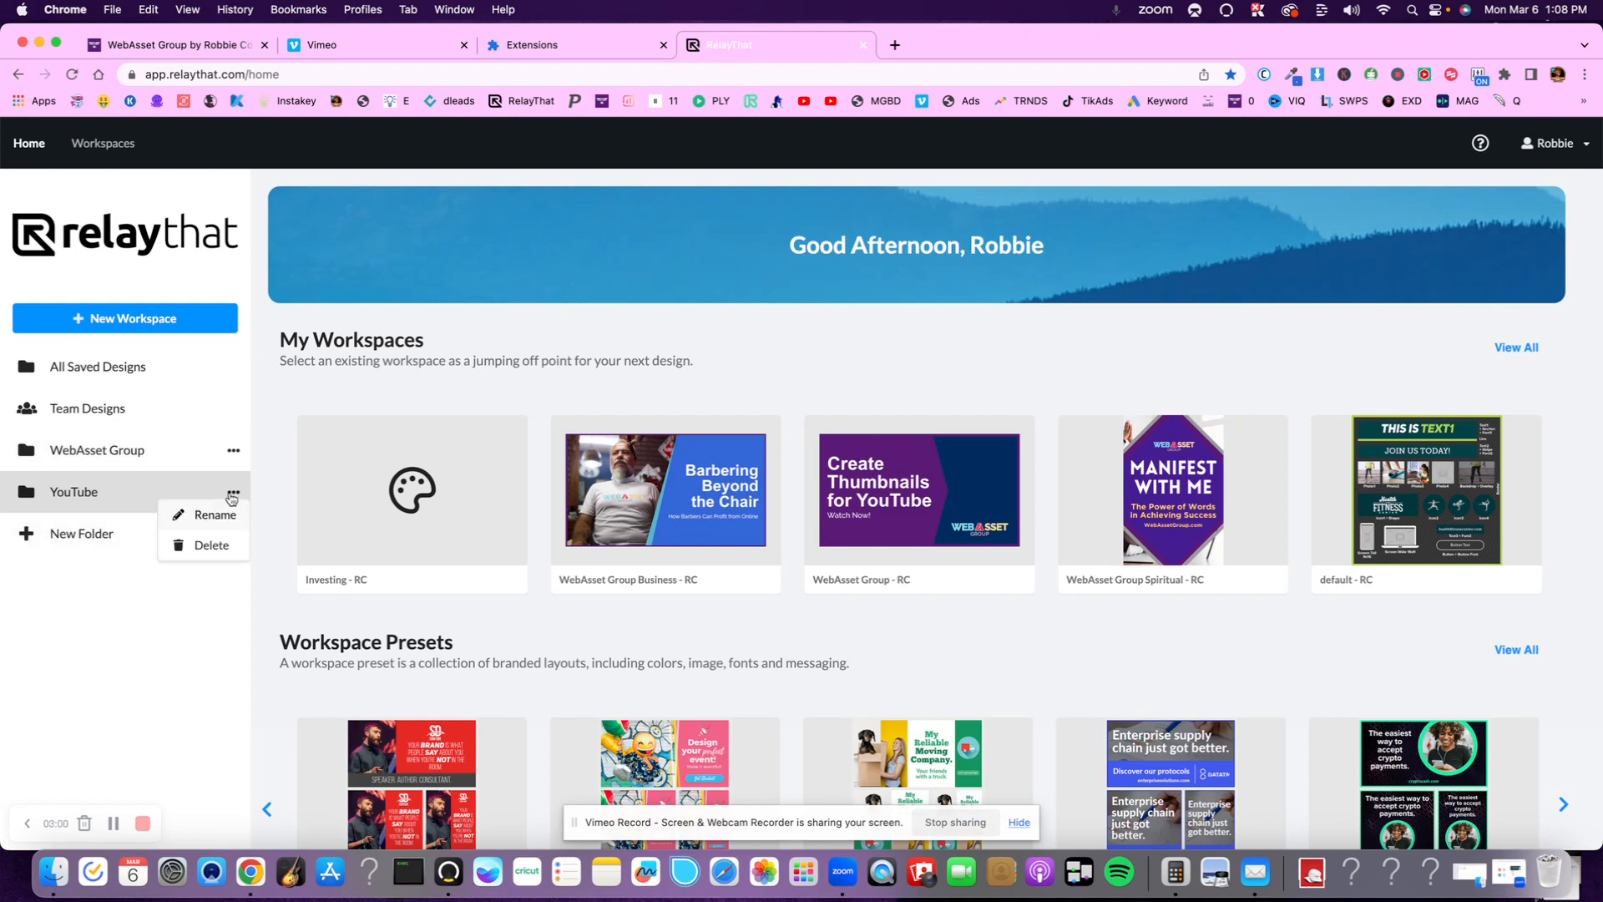
left_click(228, 541)
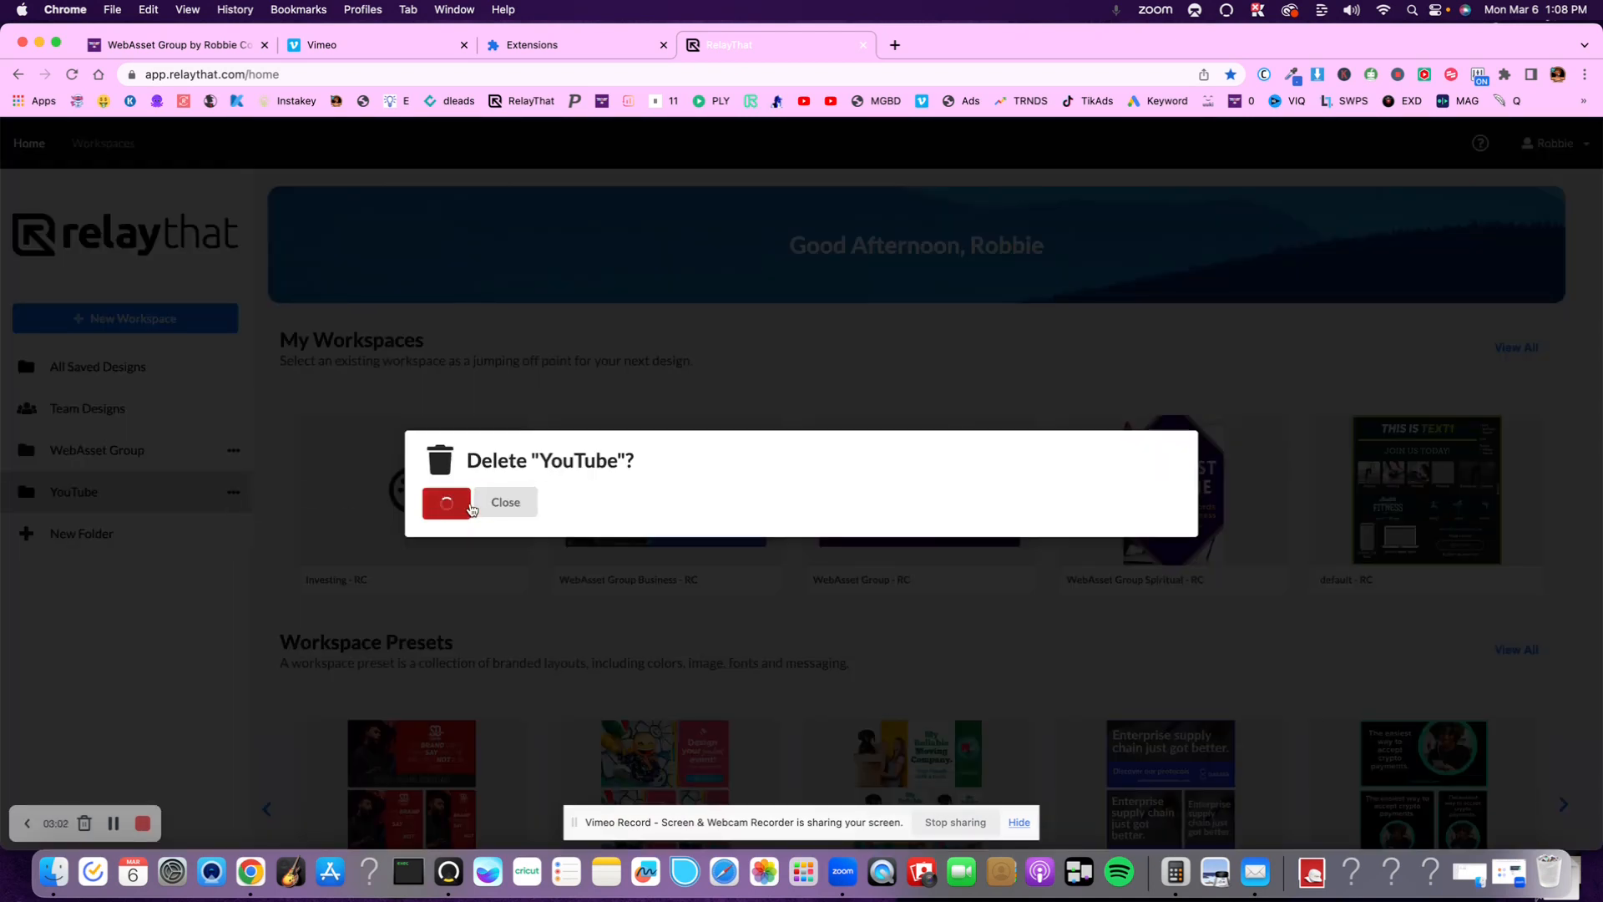
left_click(467, 506)
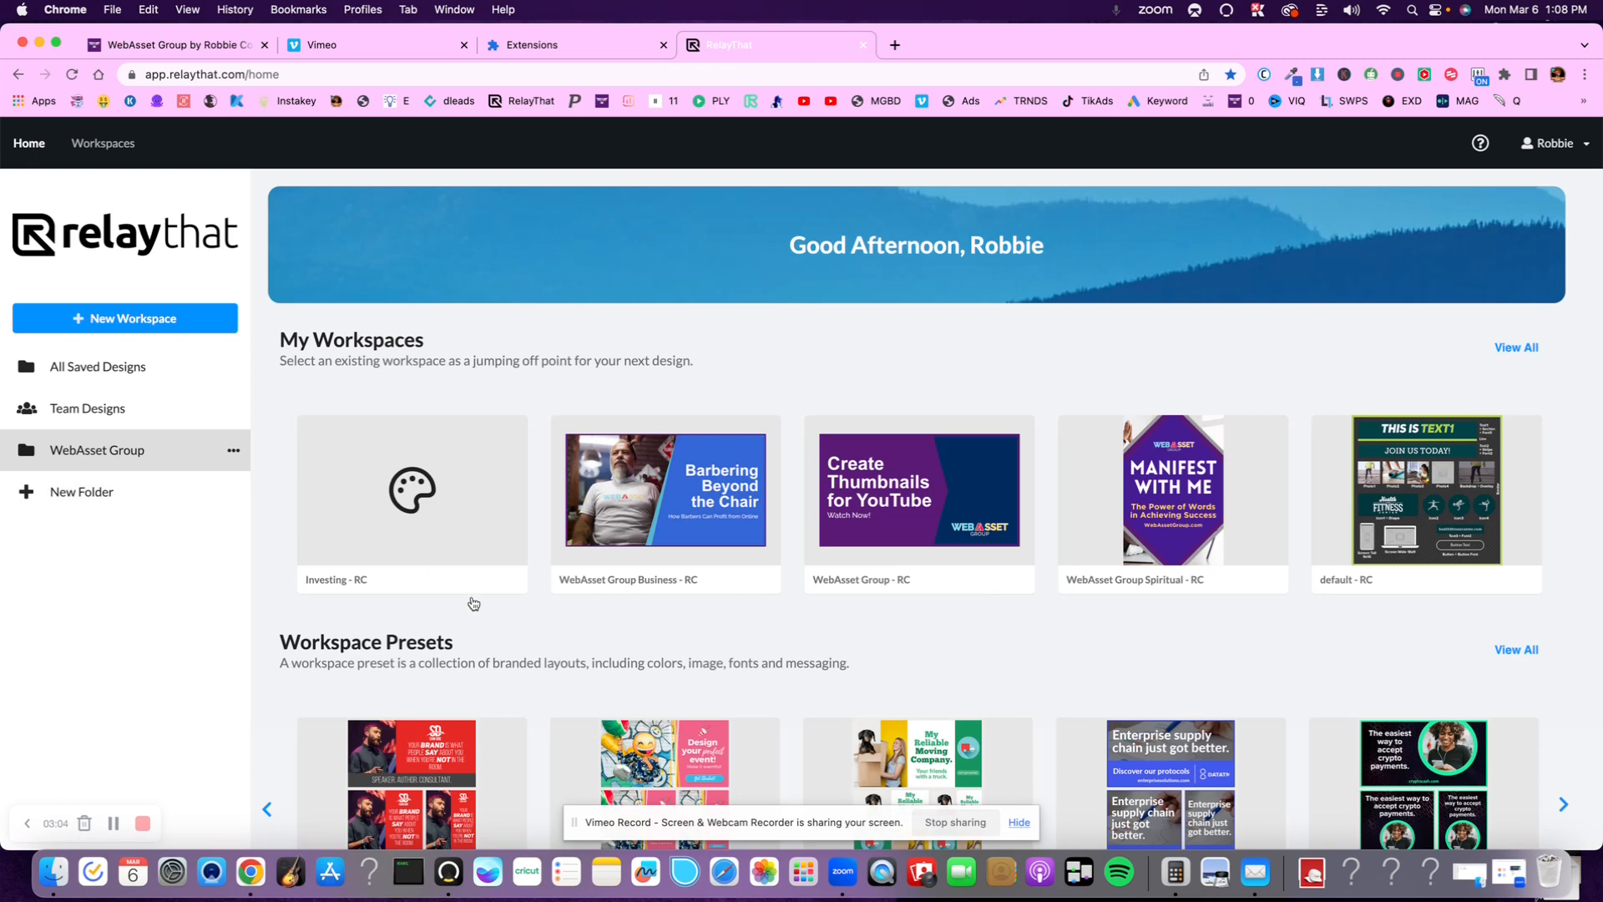
- Try again to create a workspace from the Personal Brand preset, with the WebAsset Group folder selected
scroll(524, 637, "down", 2)
scroll(524, 637, "down", 2)
scroll(490, 544, "up", 3)
scroll(490, 549, "down", 3)
left_click(466, 509)
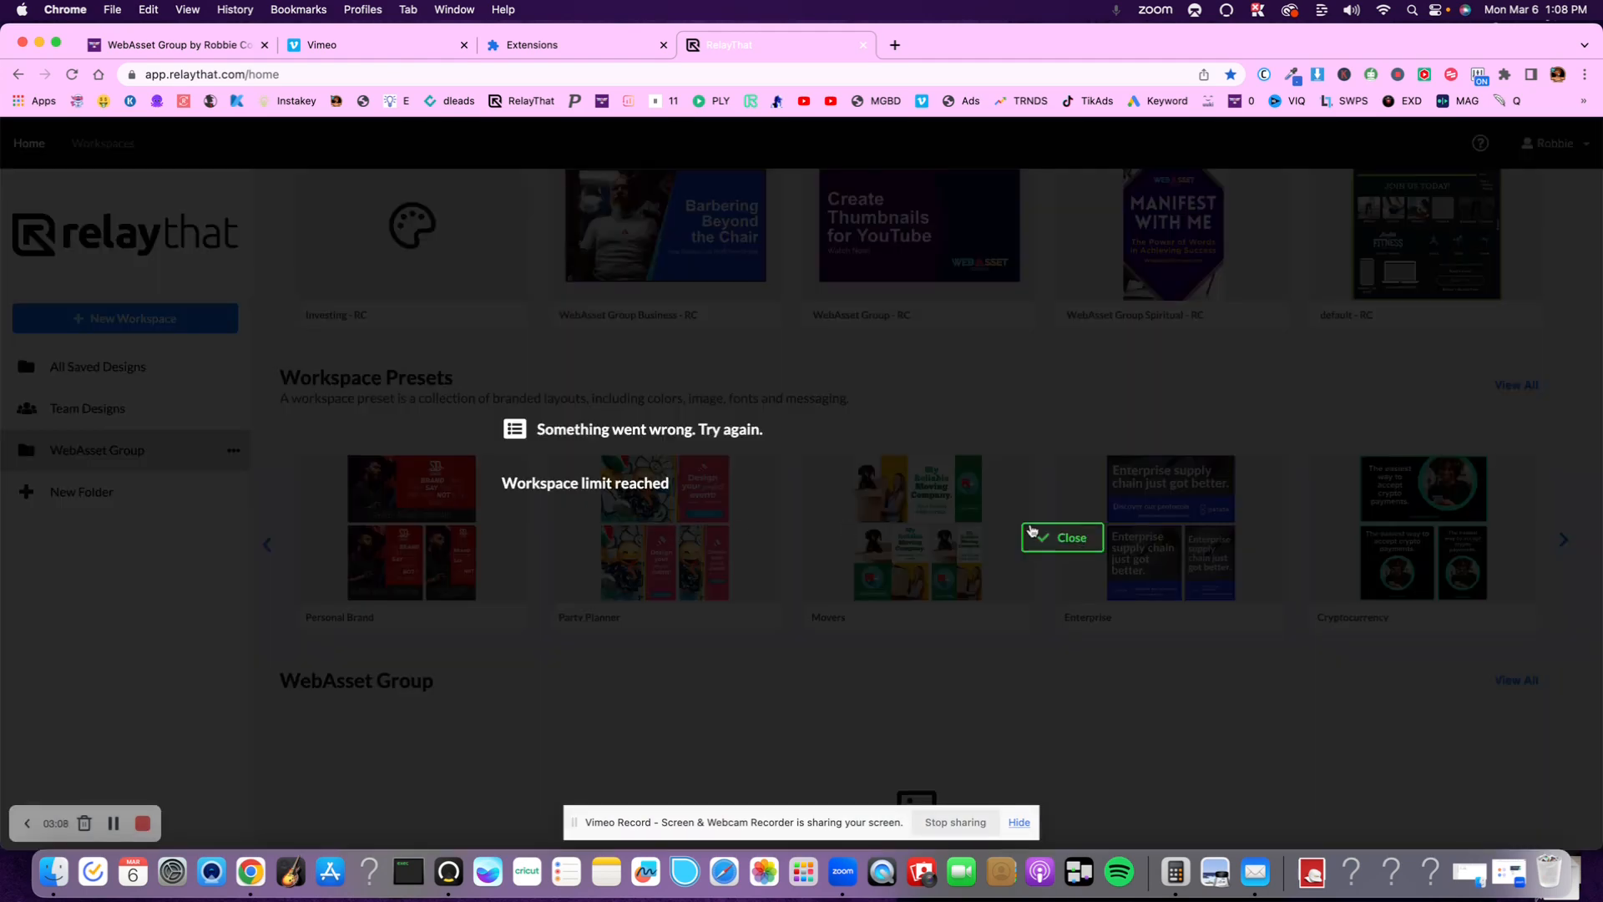
left_click(1060, 537)
scroll(1037, 534, "up", 1)
scroll(1035, 535, "up", 3)
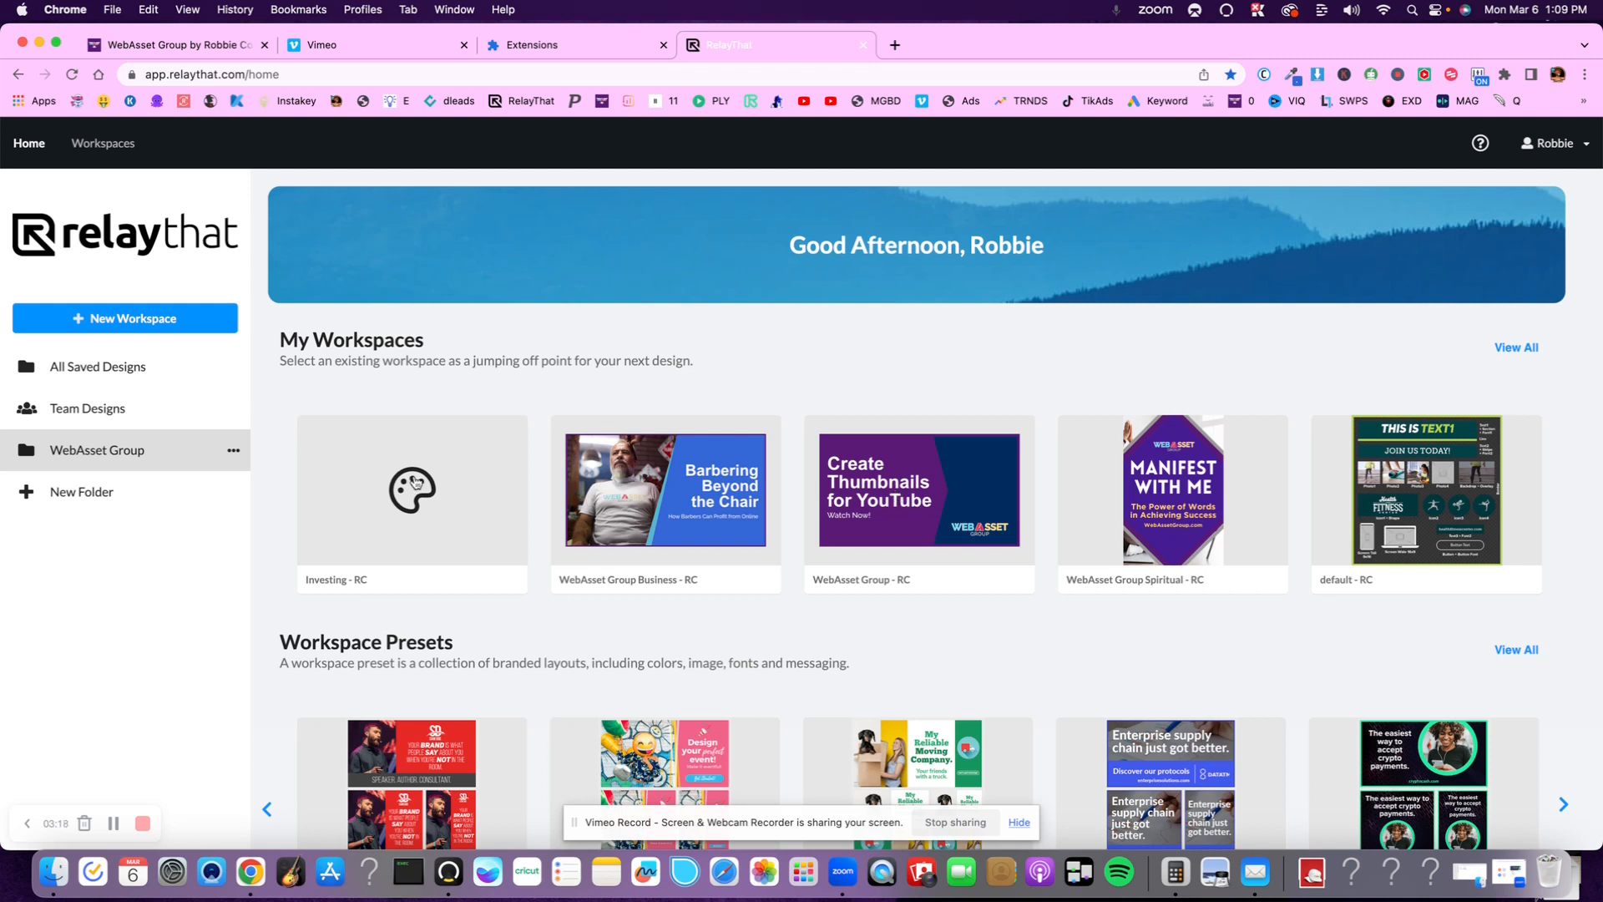
- Open the Investing workspace, compare its thumbnail design with the course posts in the WebAsset Group feed, and return to the editor
left_click(415, 485)
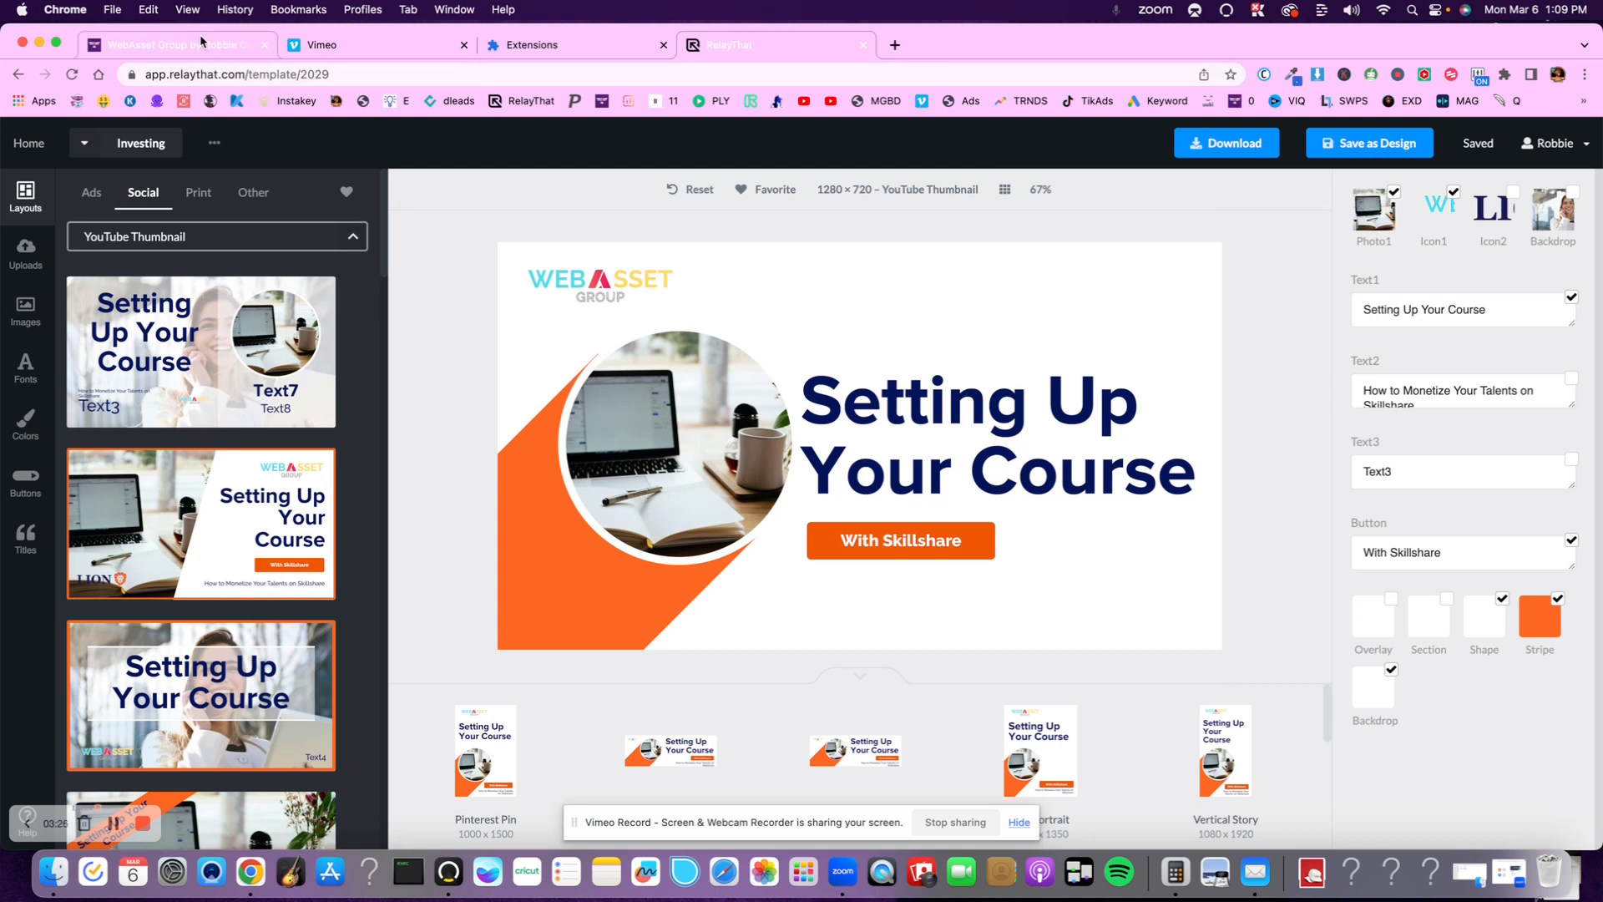
left_click(200, 40)
scroll(776, 296, "down", 3)
scroll(769, 376, "up", 4)
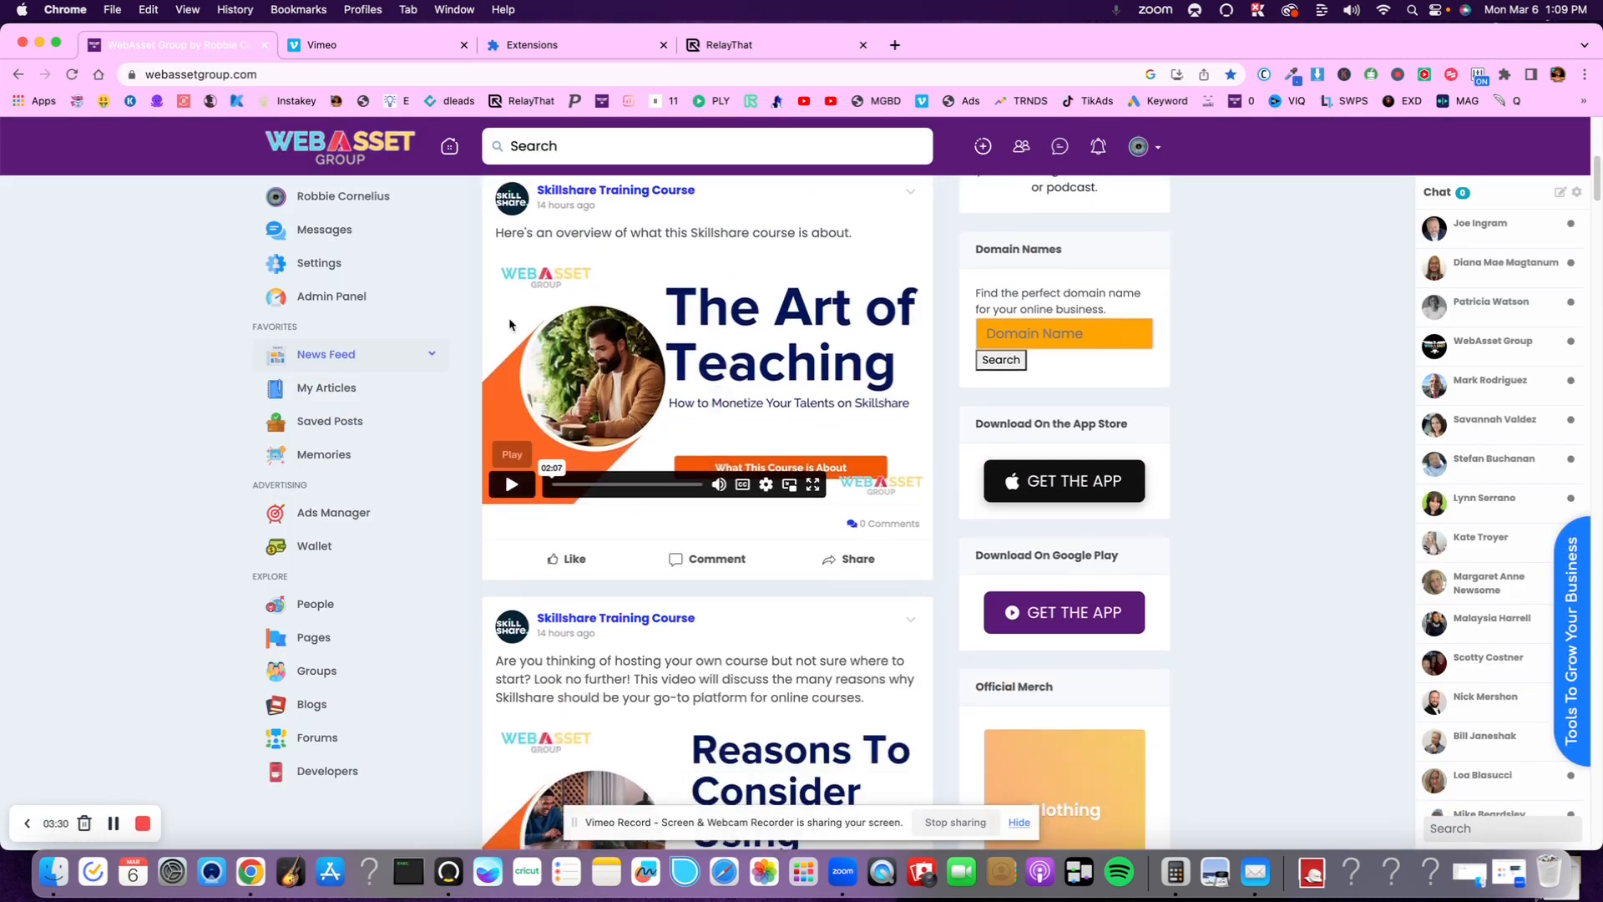
left_click(763, 50)
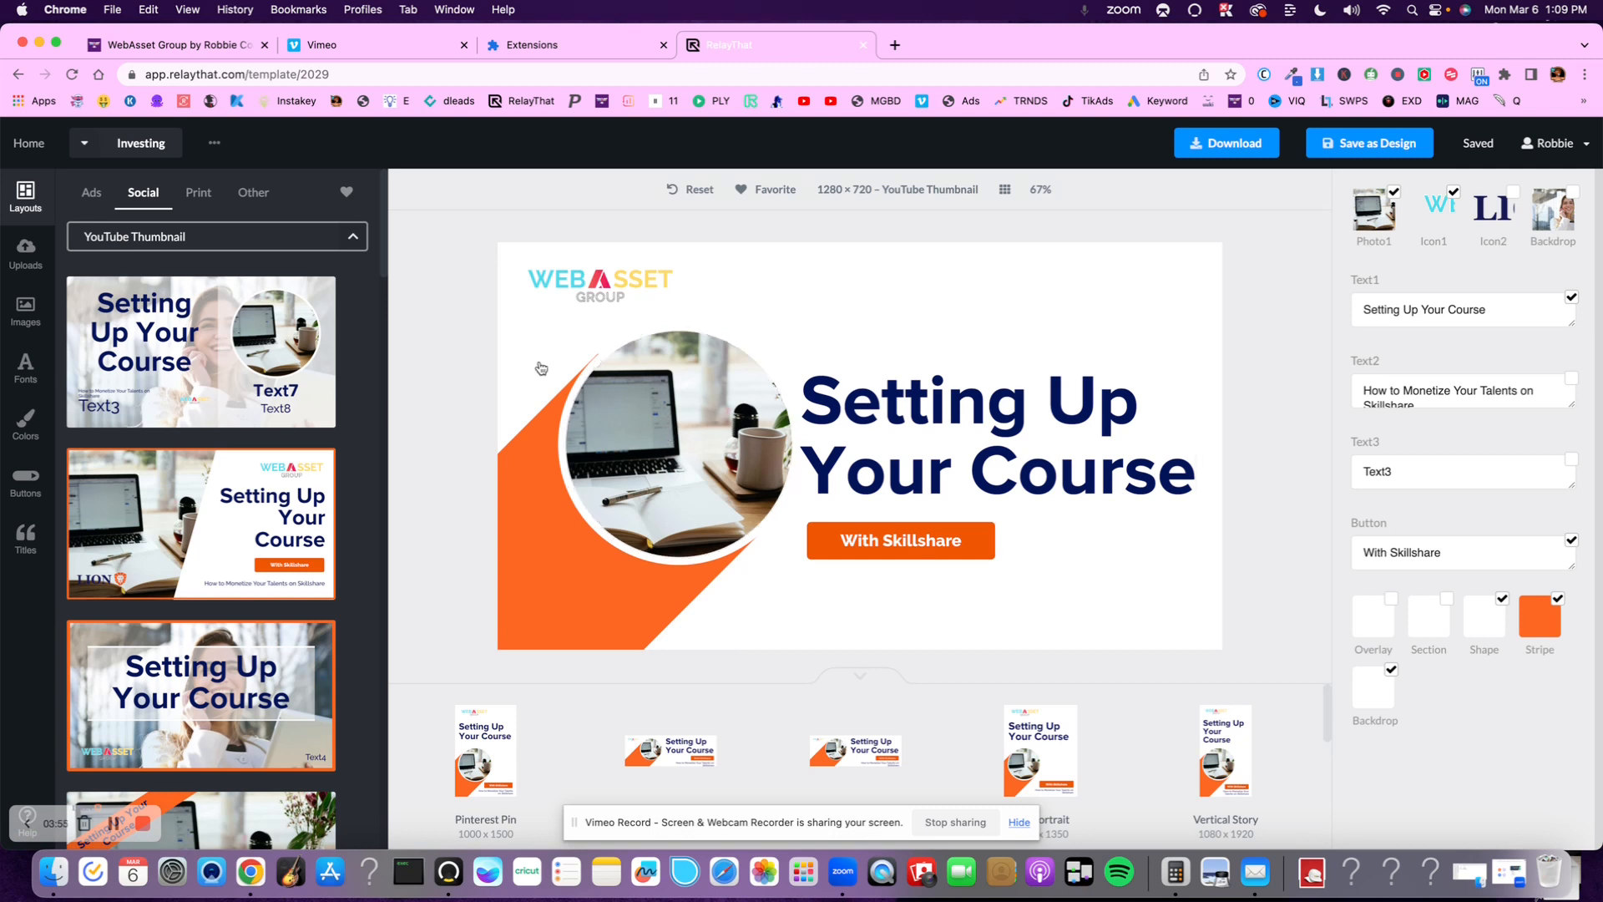
- Try shifting the circular laptop photo slightly, and reset the YouTube thumbnail to its default layout
left_click(709, 417)
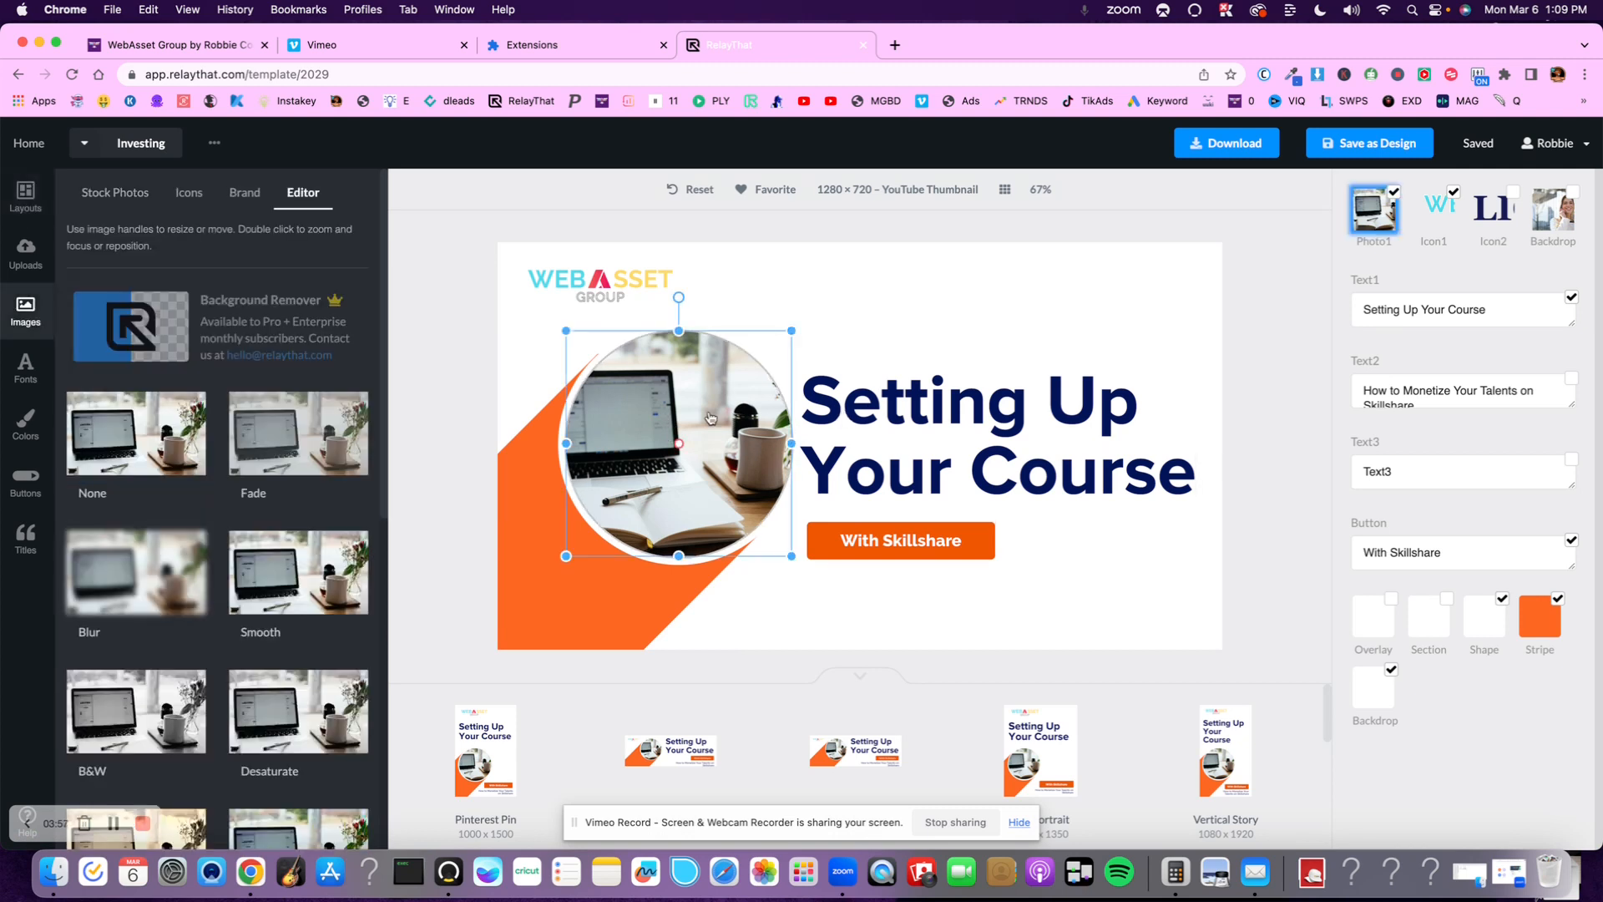
mouse_move(709, 417)
left_mouse_down()
mouse_move(764, 400)
mouse_move(661, 430)
mouse_move(713, 409)
mouse_move(705, 426)
mouse_move(714, 406)
left_mouse_up()
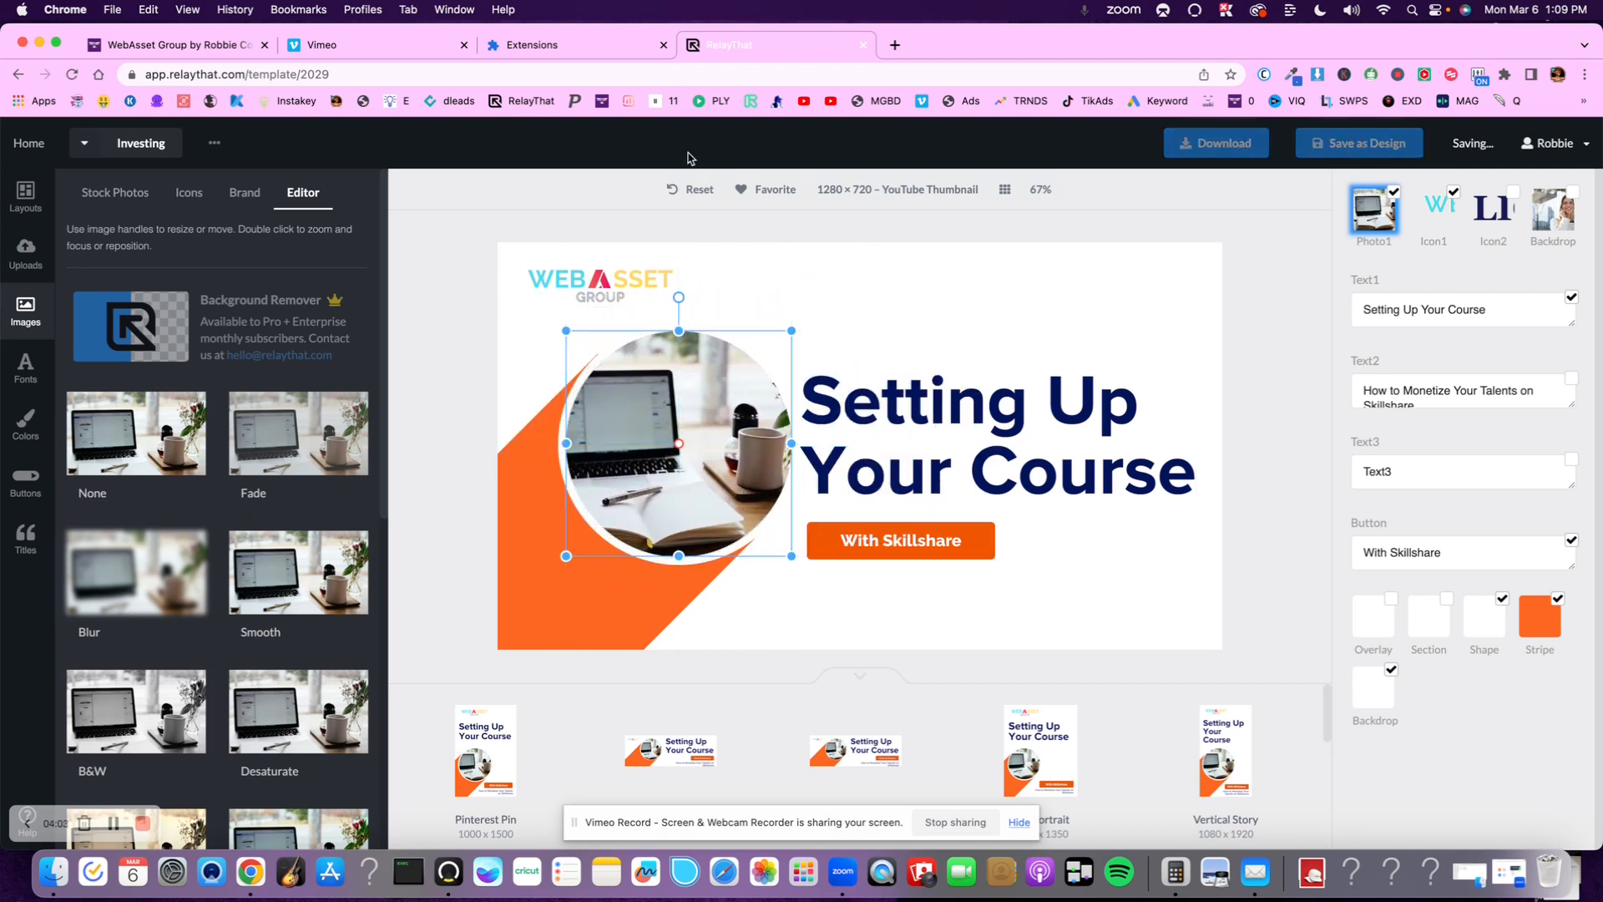
left_click(687, 189)
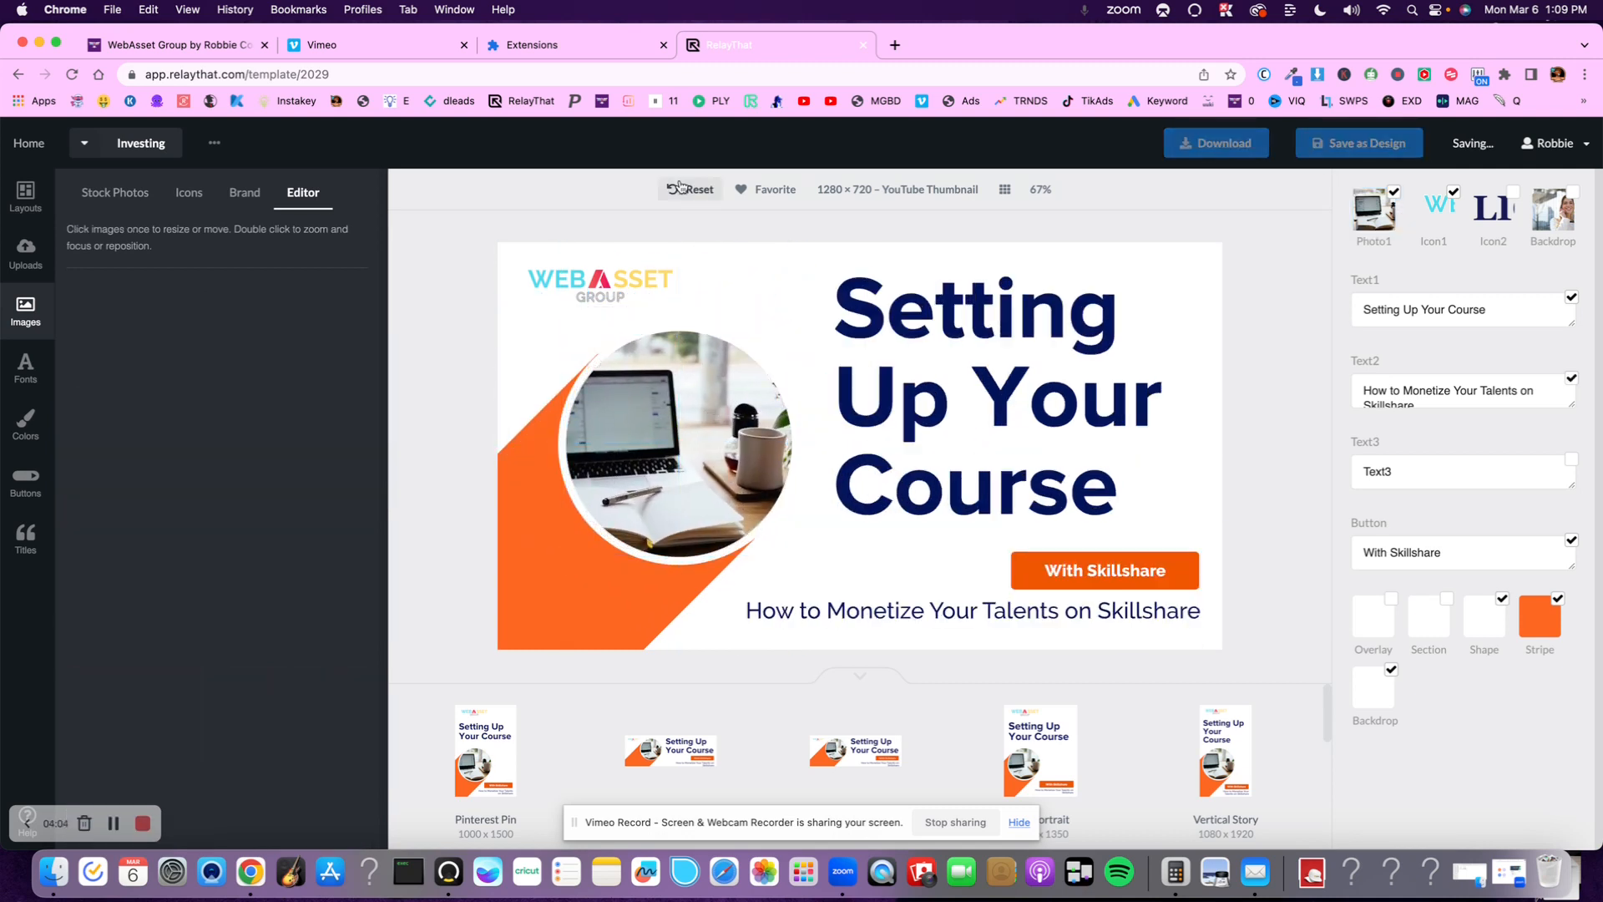
- Select the orange stripe and the circular laptop photo in turn to examine their editing options
left_click(533, 453)
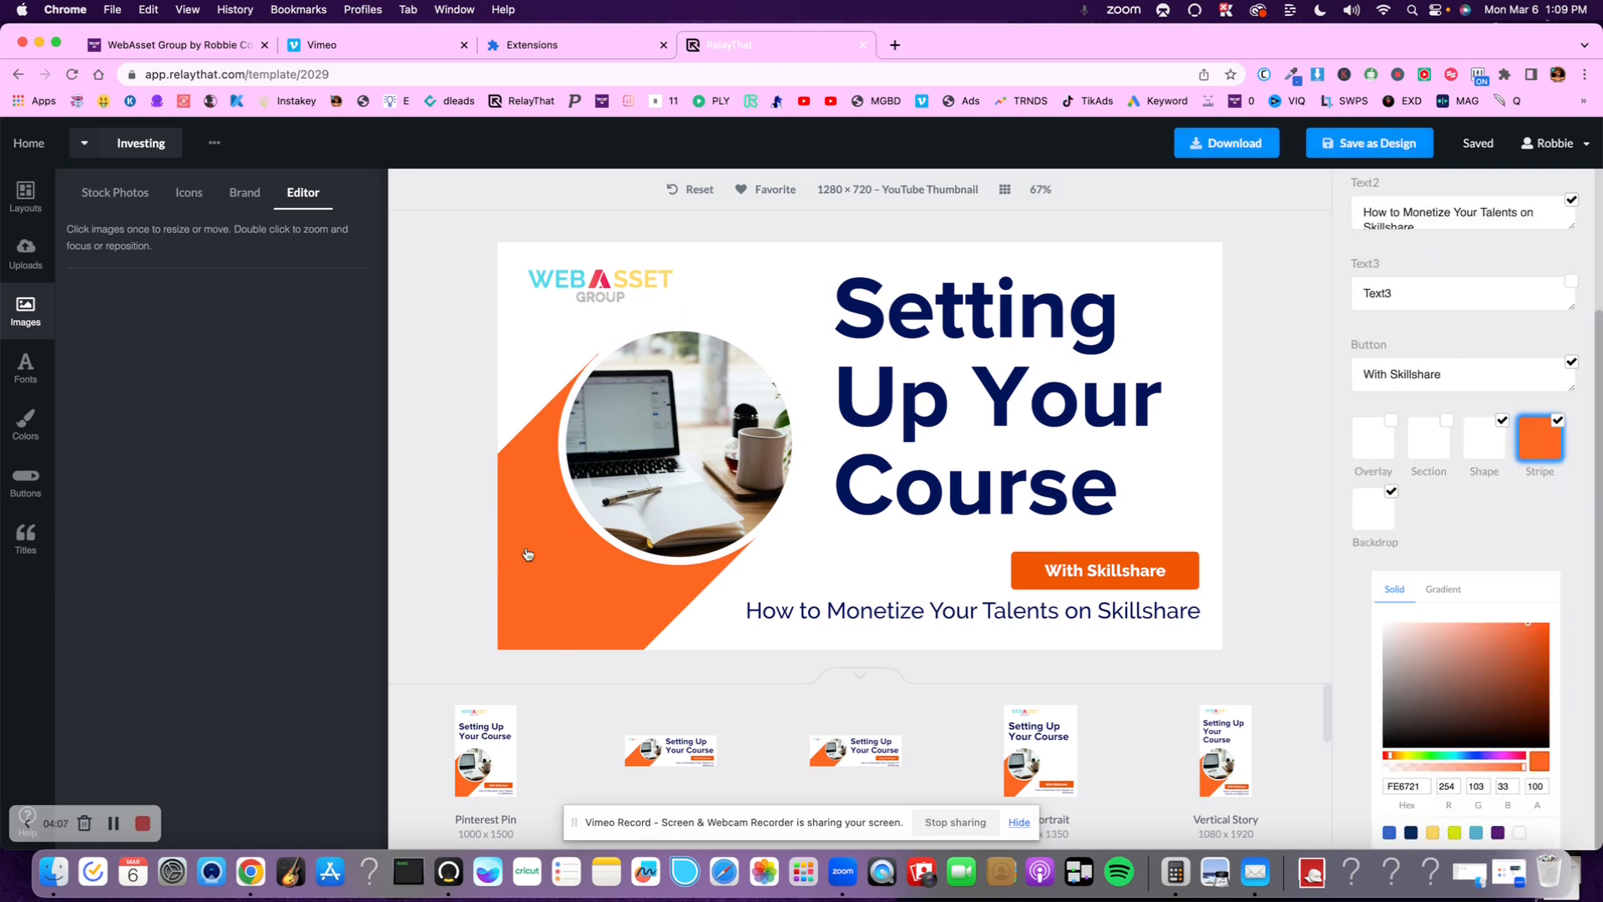
left_click(698, 480)
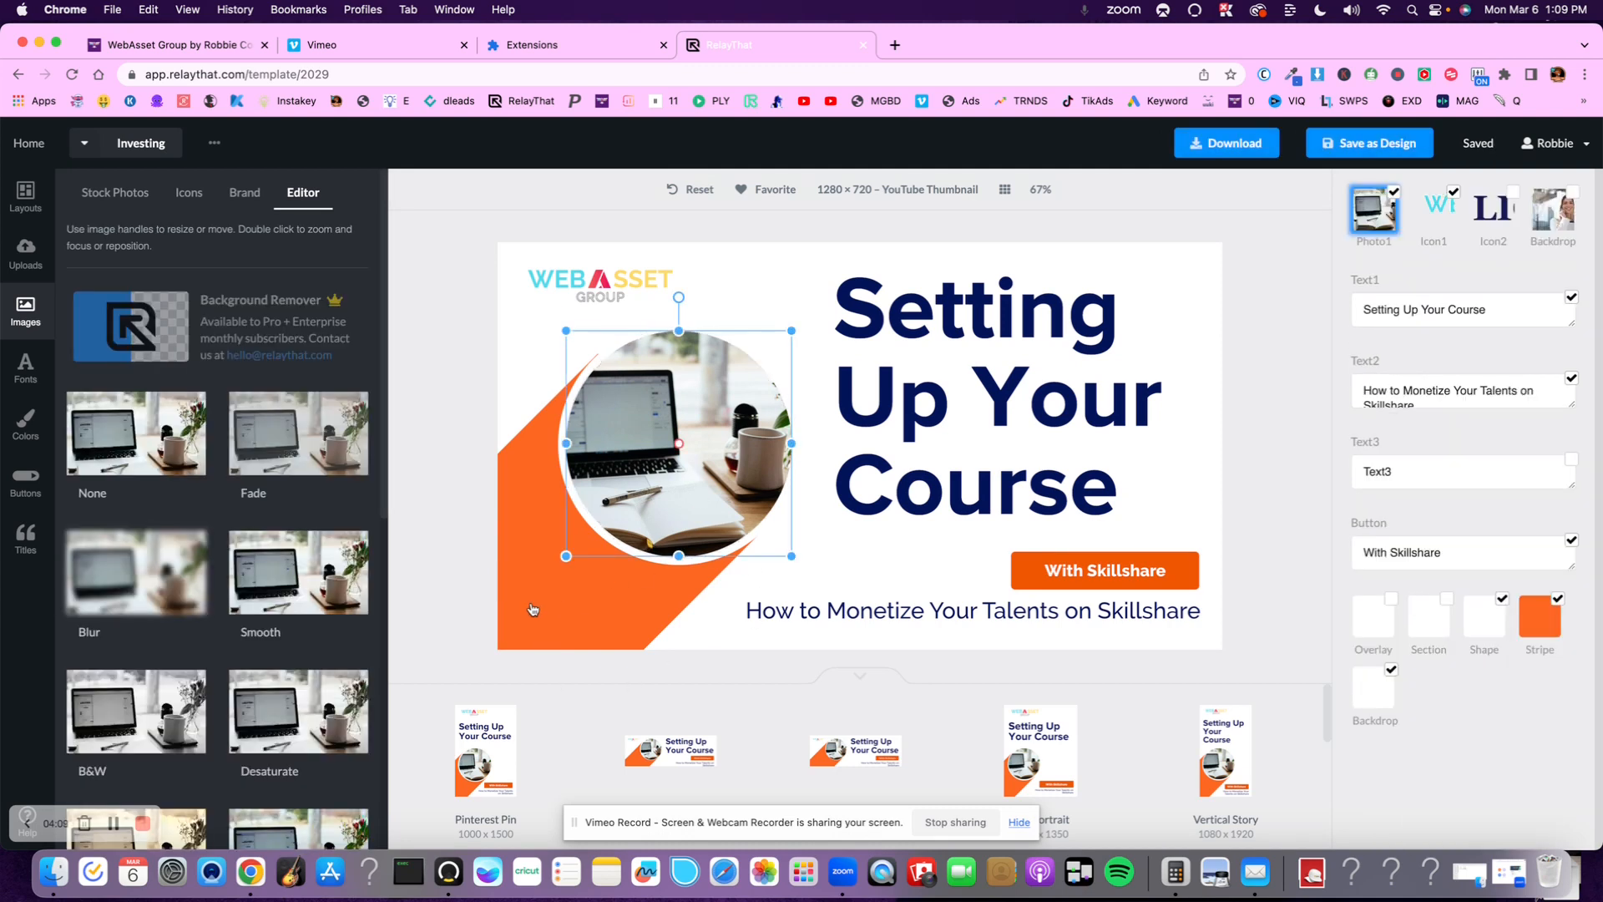
left_click(517, 608)
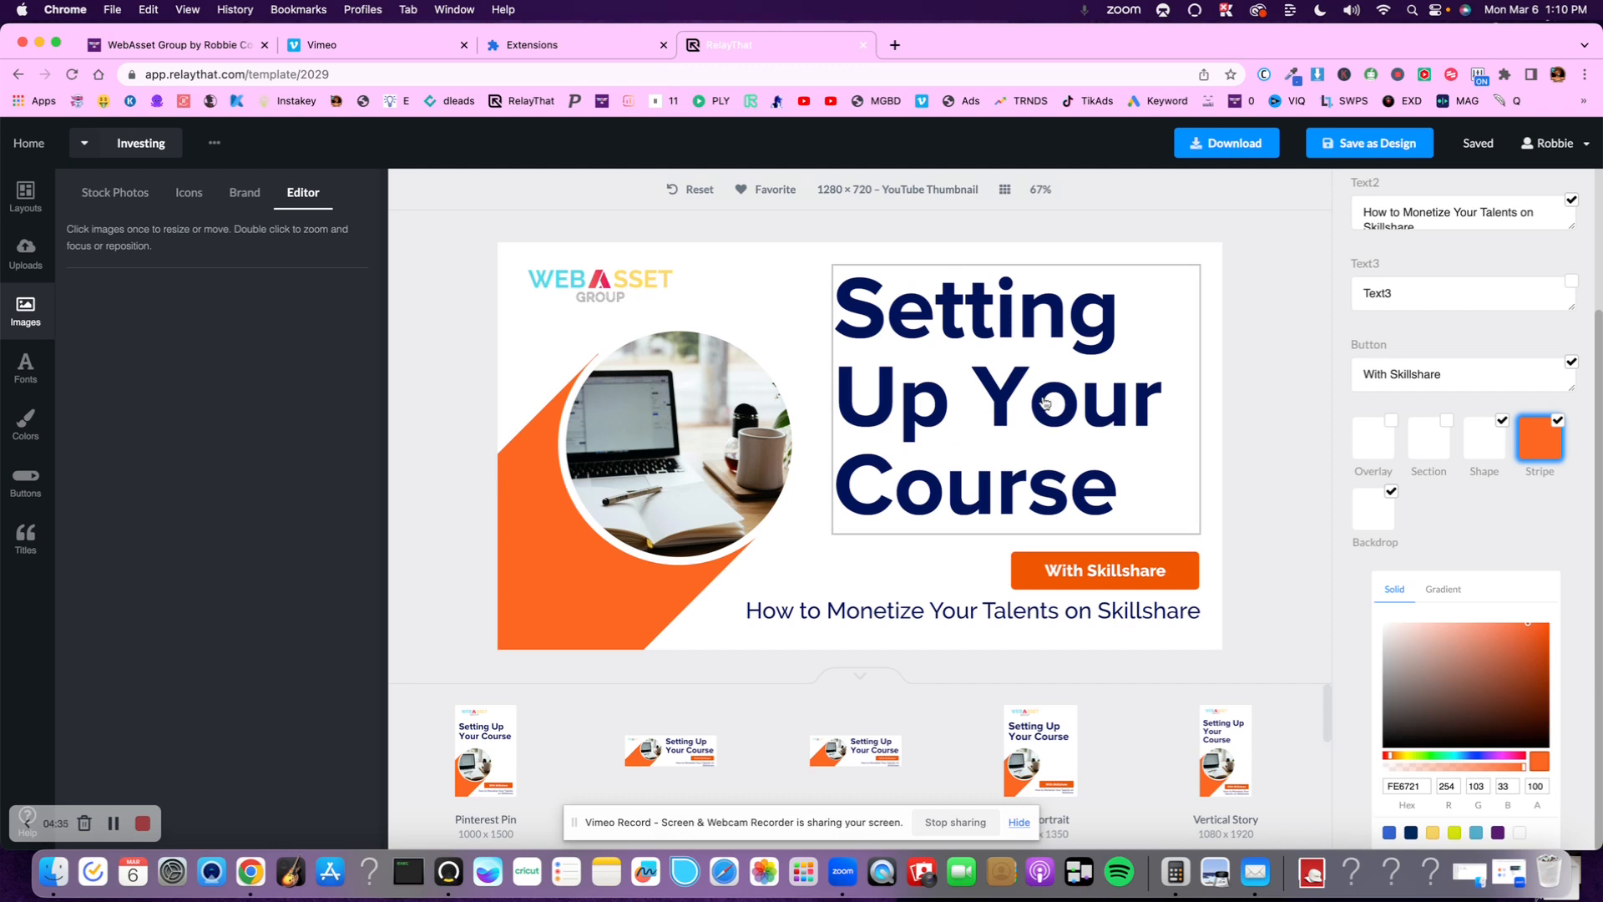
- Reposition the "With Skillshare" button directly under the start of the headline, and hide it from the thumbnail
left_click(1157, 579)
left_click_drag(1157, 579, 986, 564)
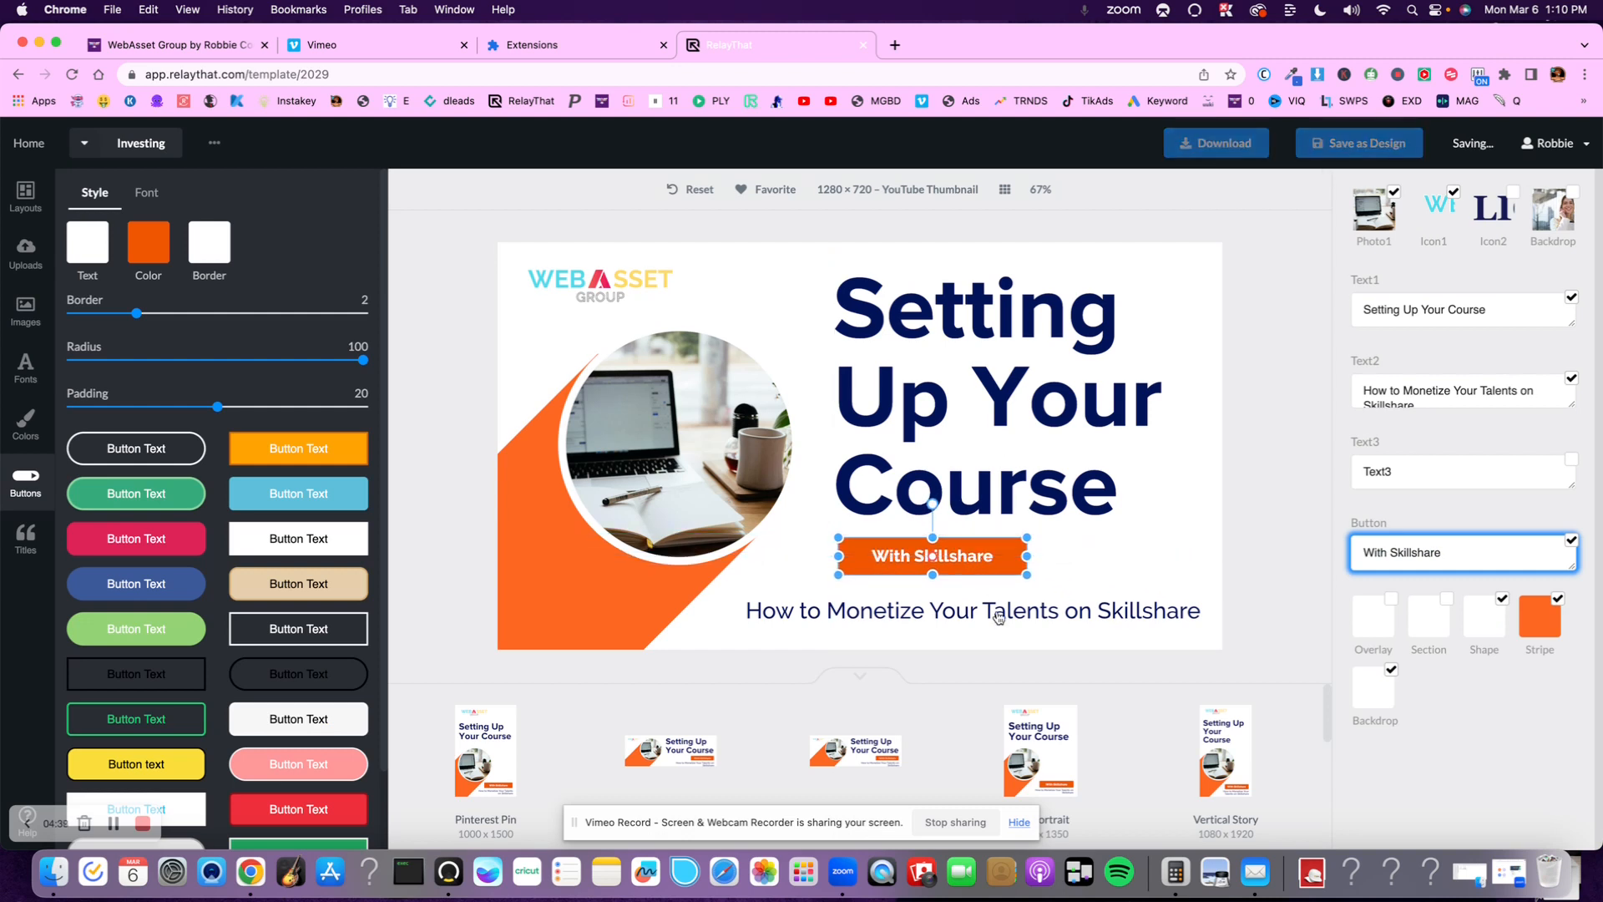
left_click(1571, 540)
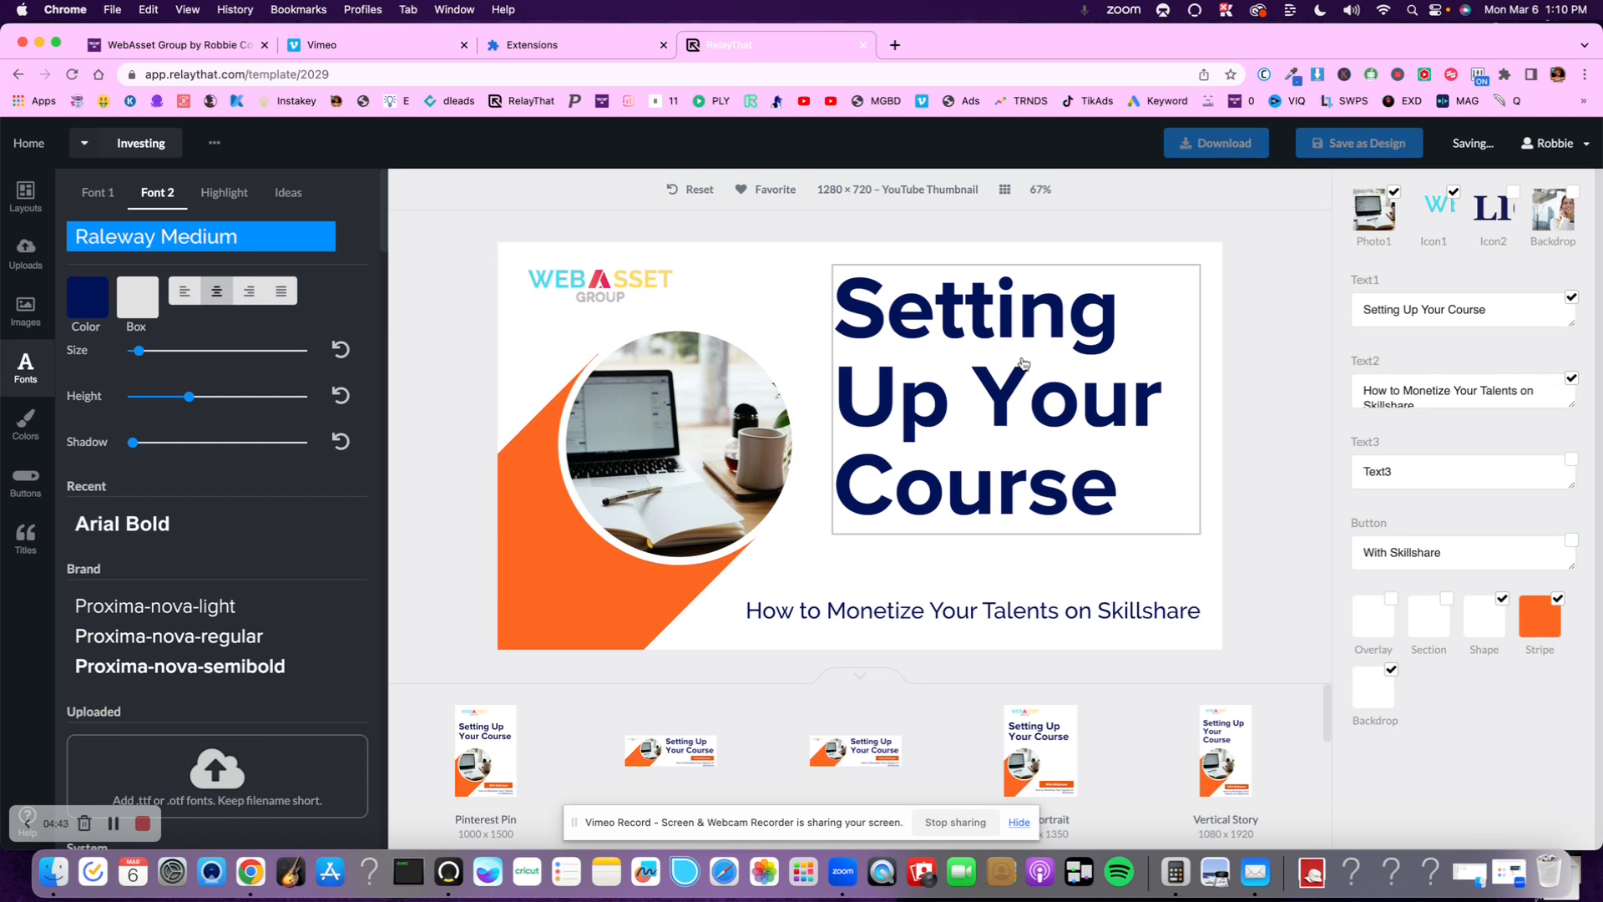
- Replace the headline text with "YouTube Tutorial for a Demo"
left_click(892, 368)
triple_click(1480, 309)
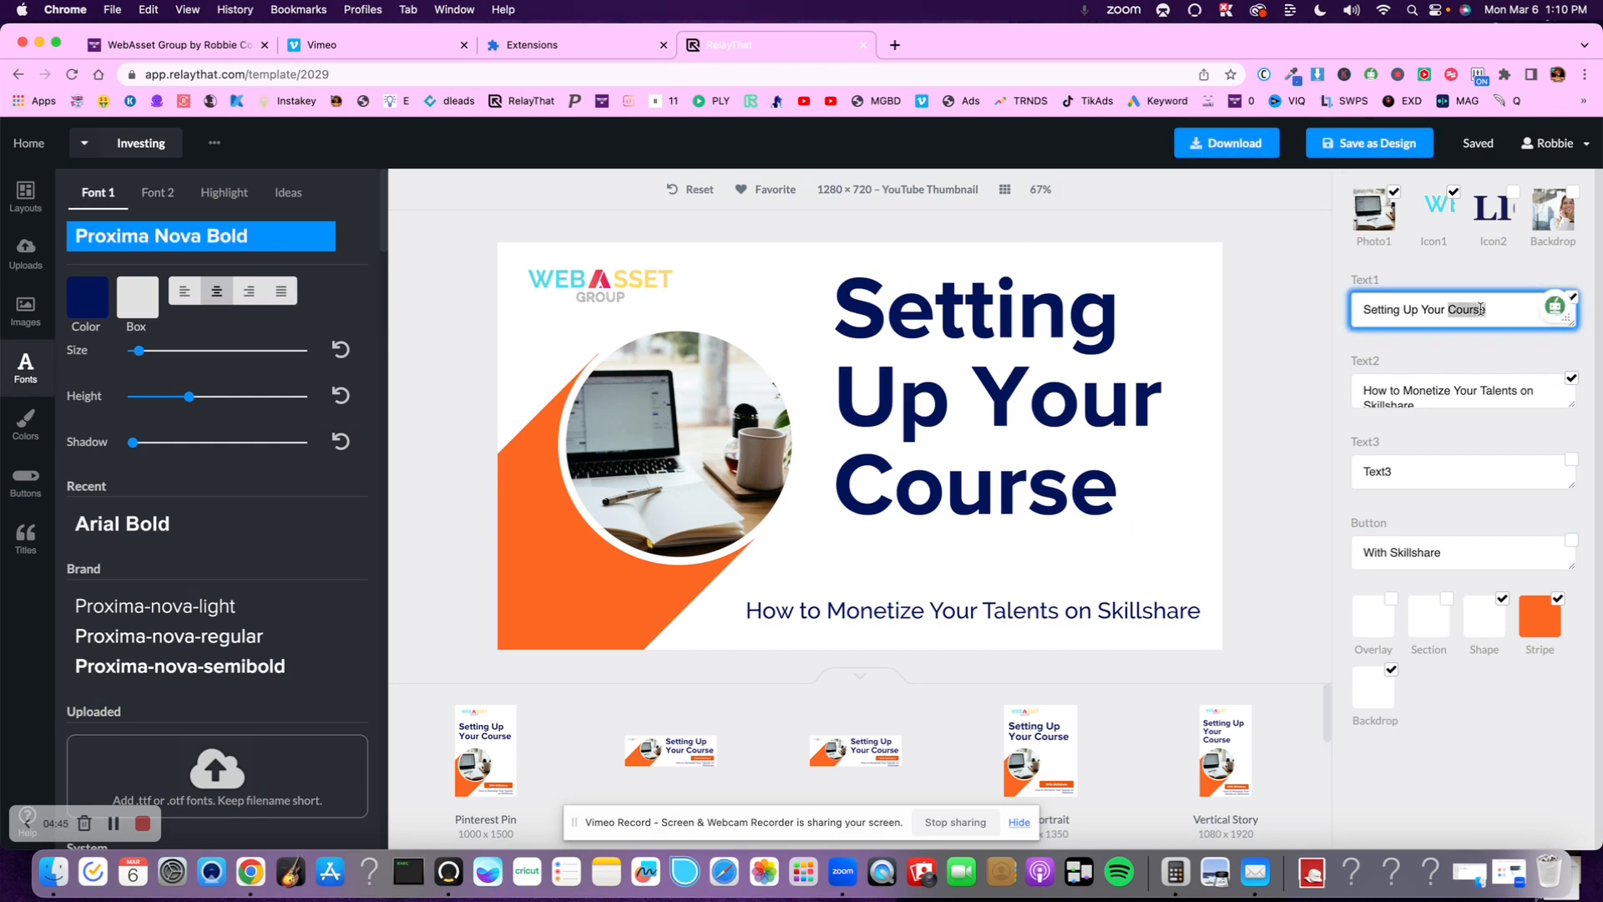
type("You")
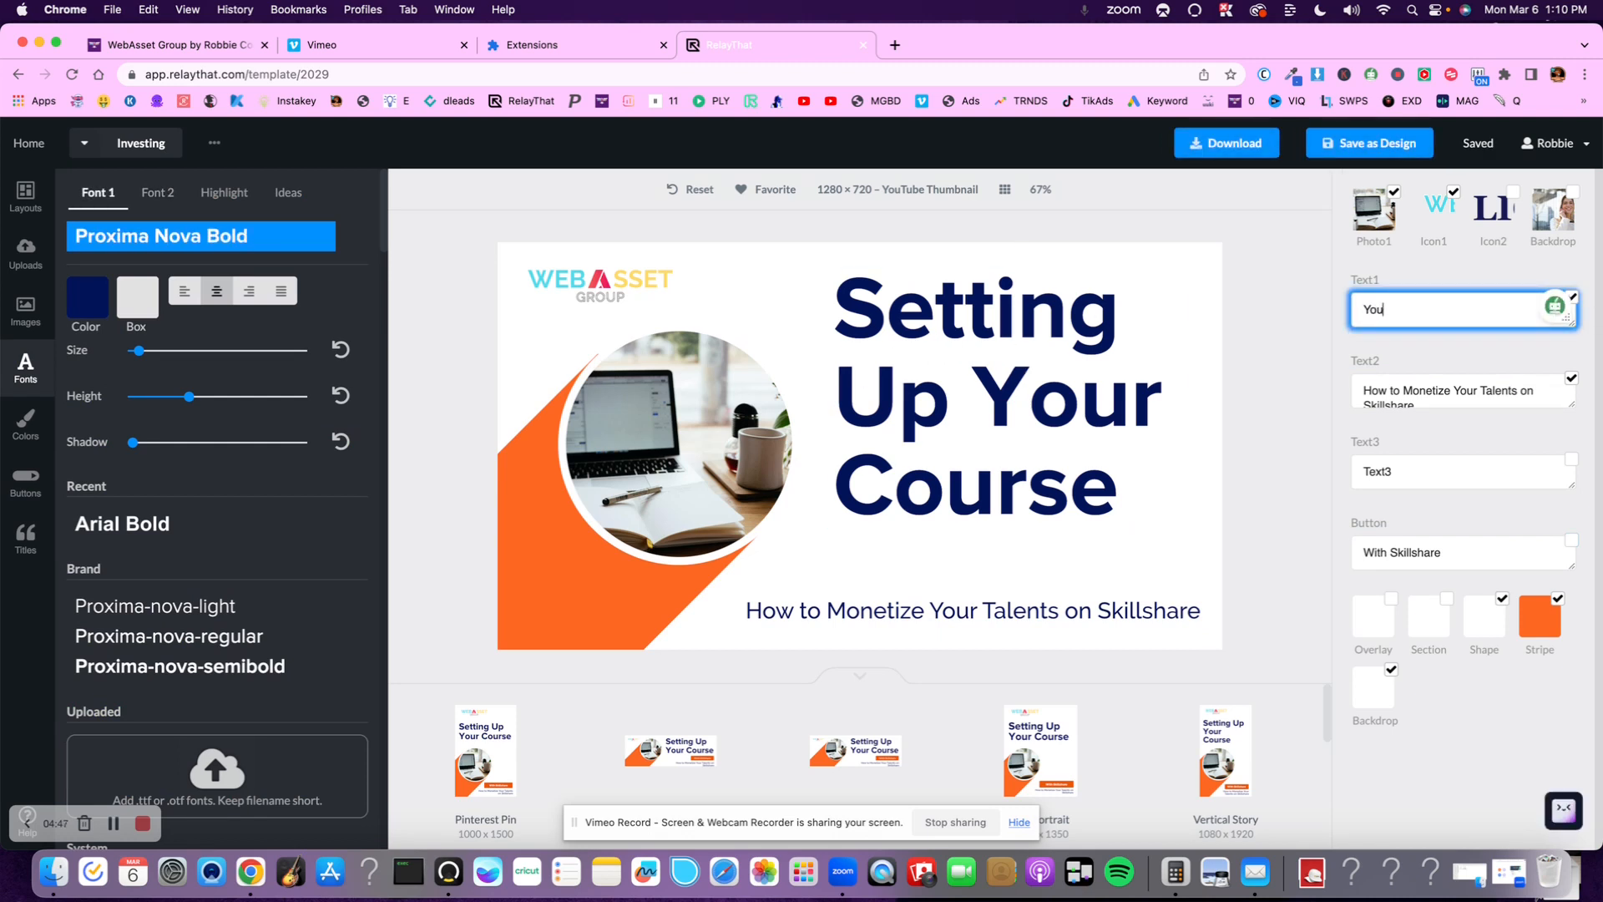
type("Tube Tutorial")
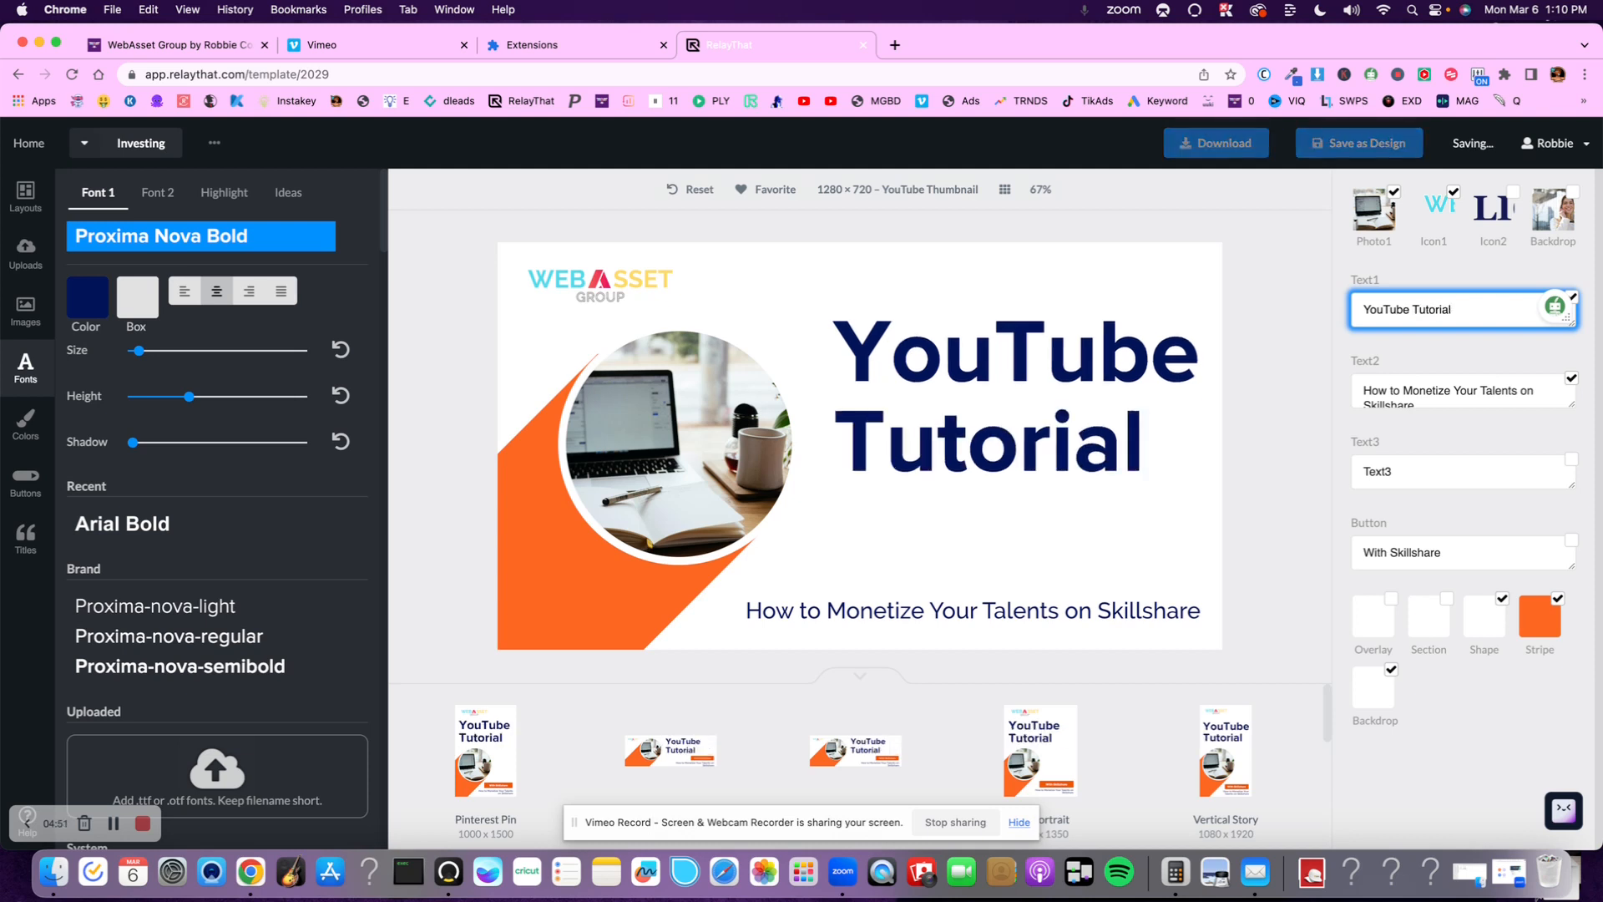
type(" for a Demo")
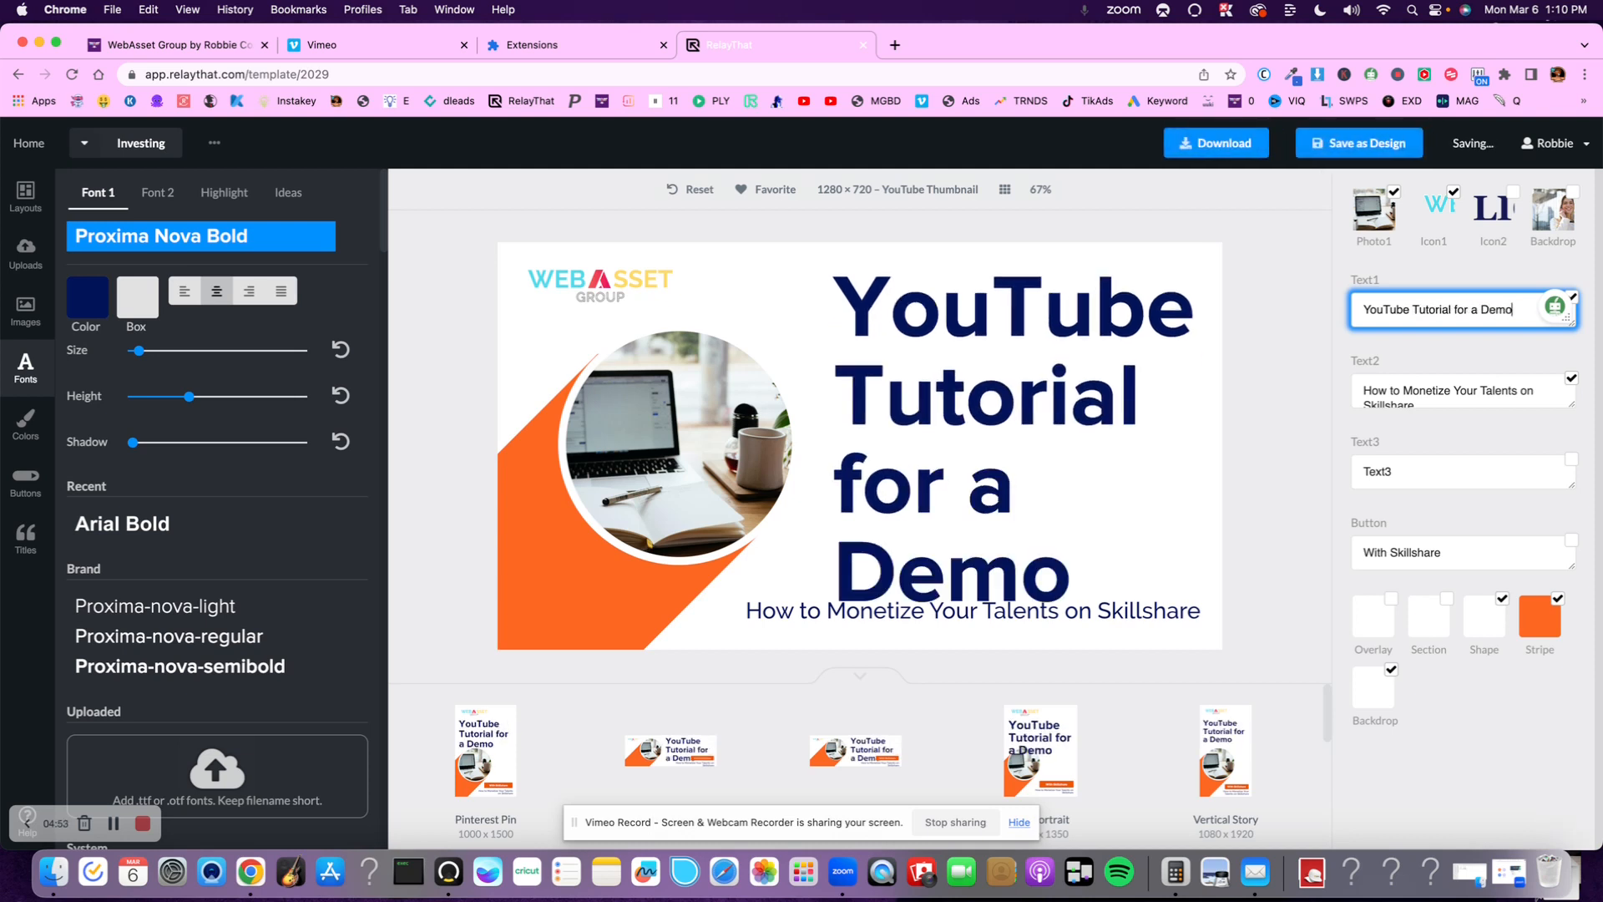
left_click(1277, 486)
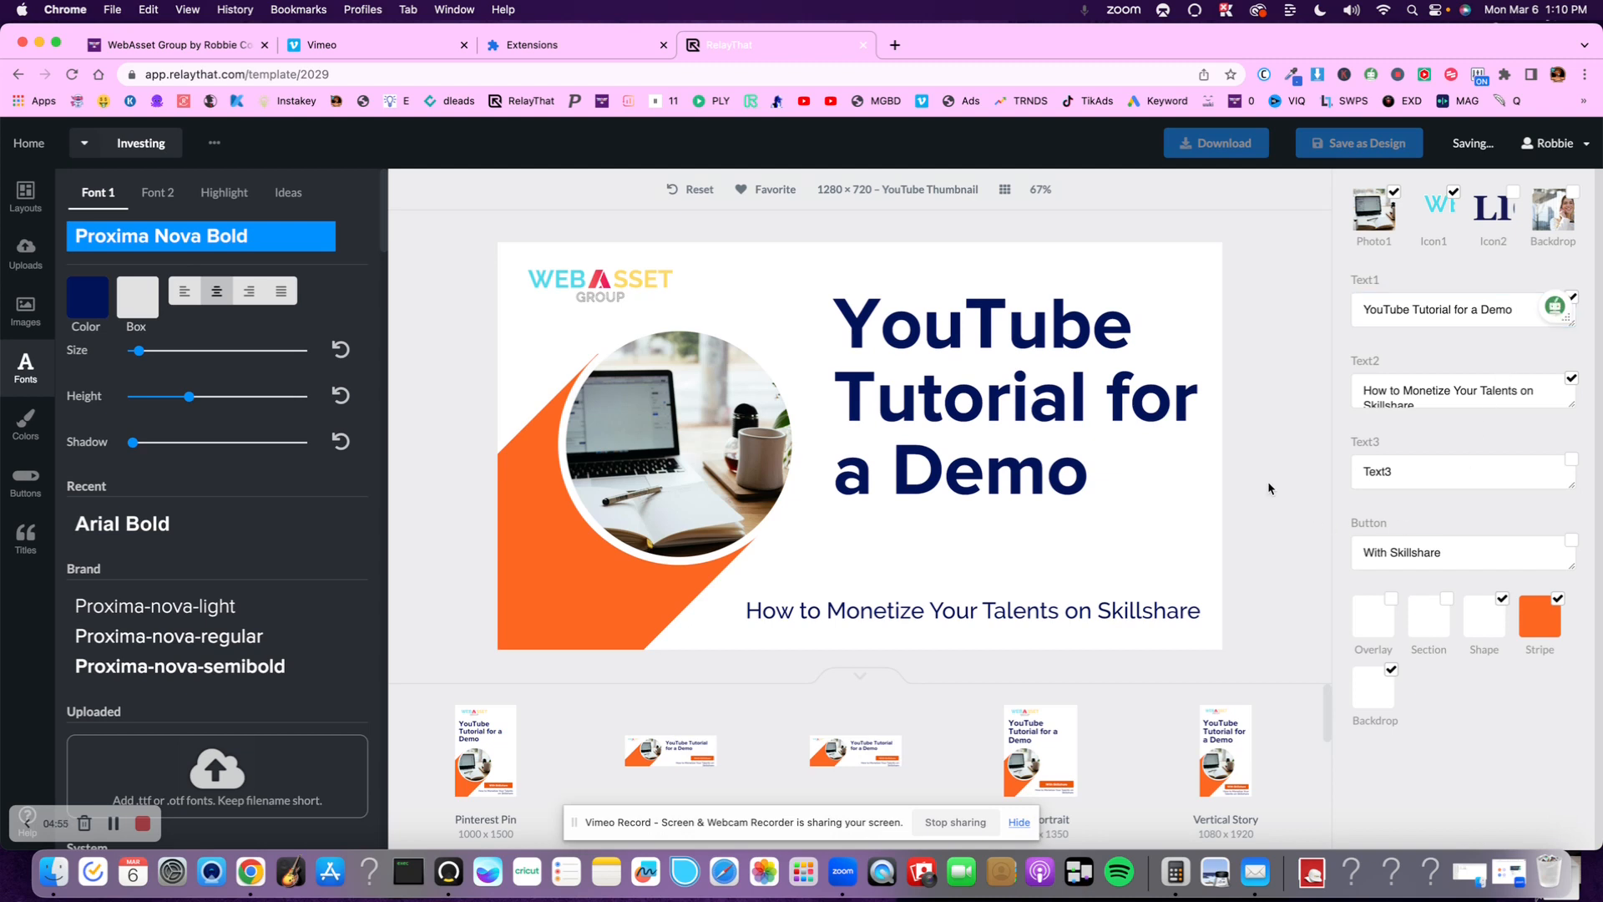
- Replace the headline with "This Software Makes it Easy to Create YouTube Thumnails" and widen its text box slightly
triple_click(1387, 309)
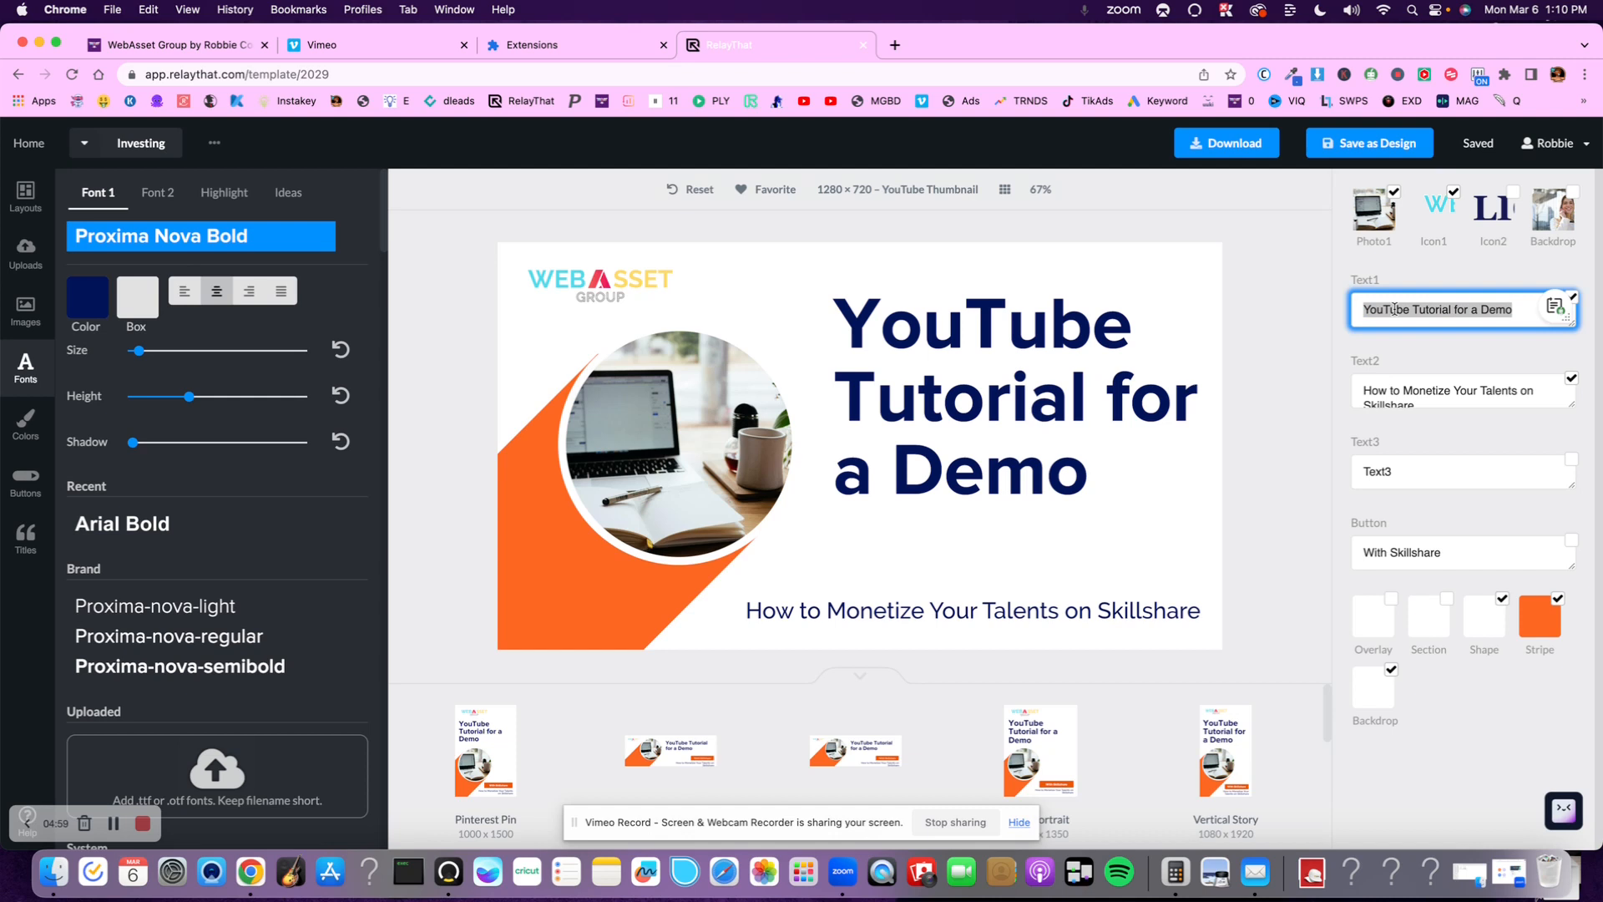
type("This")
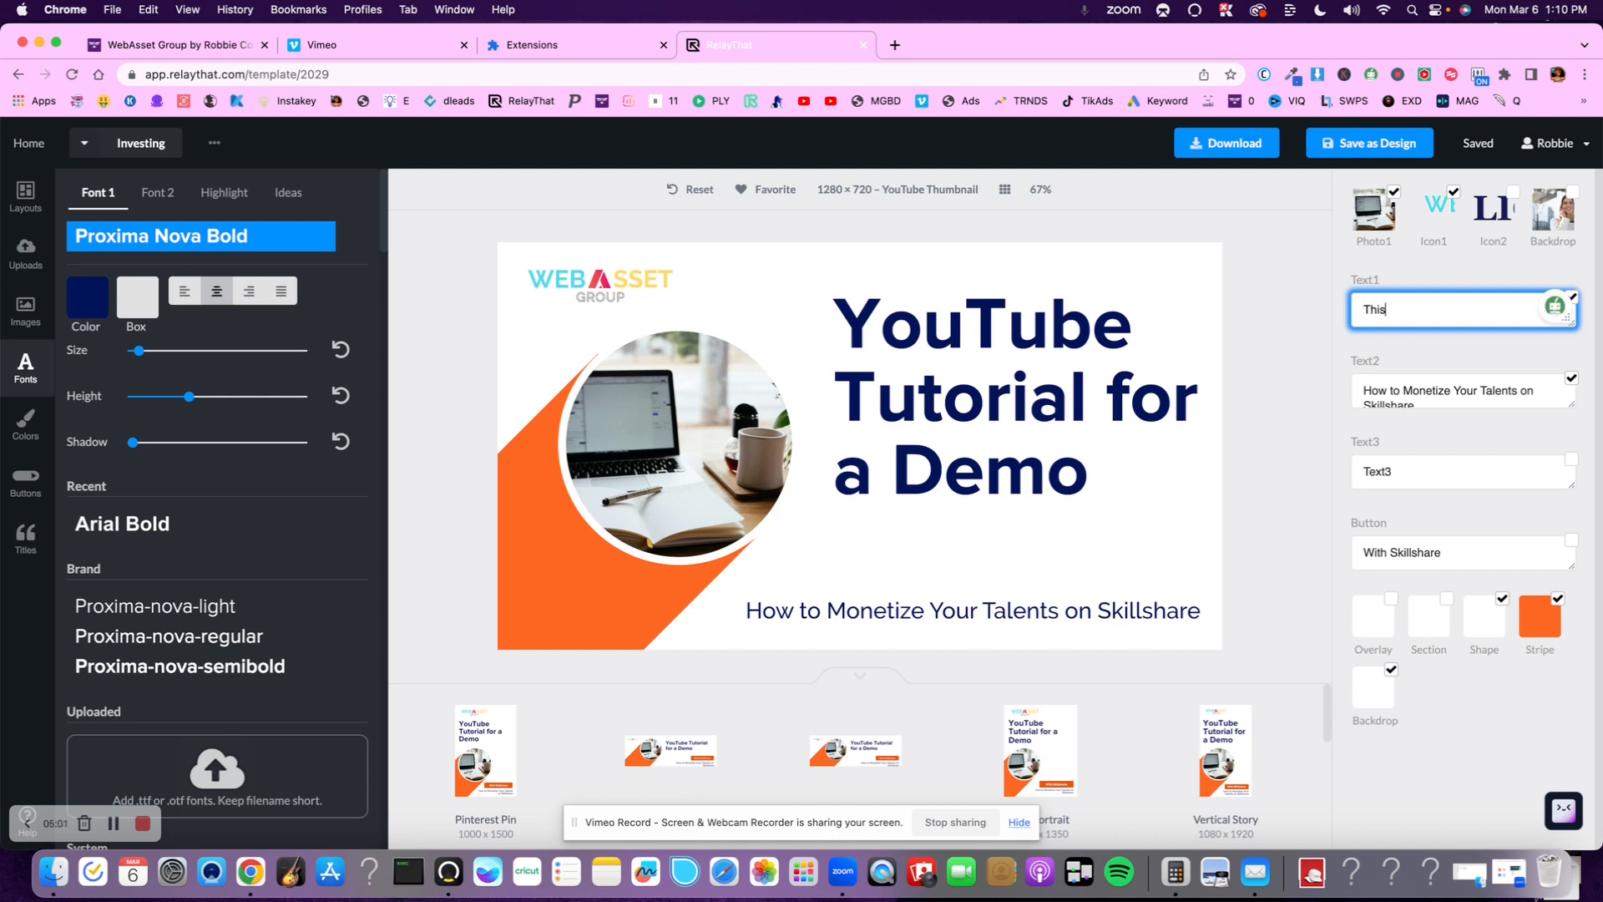
type(" Software")
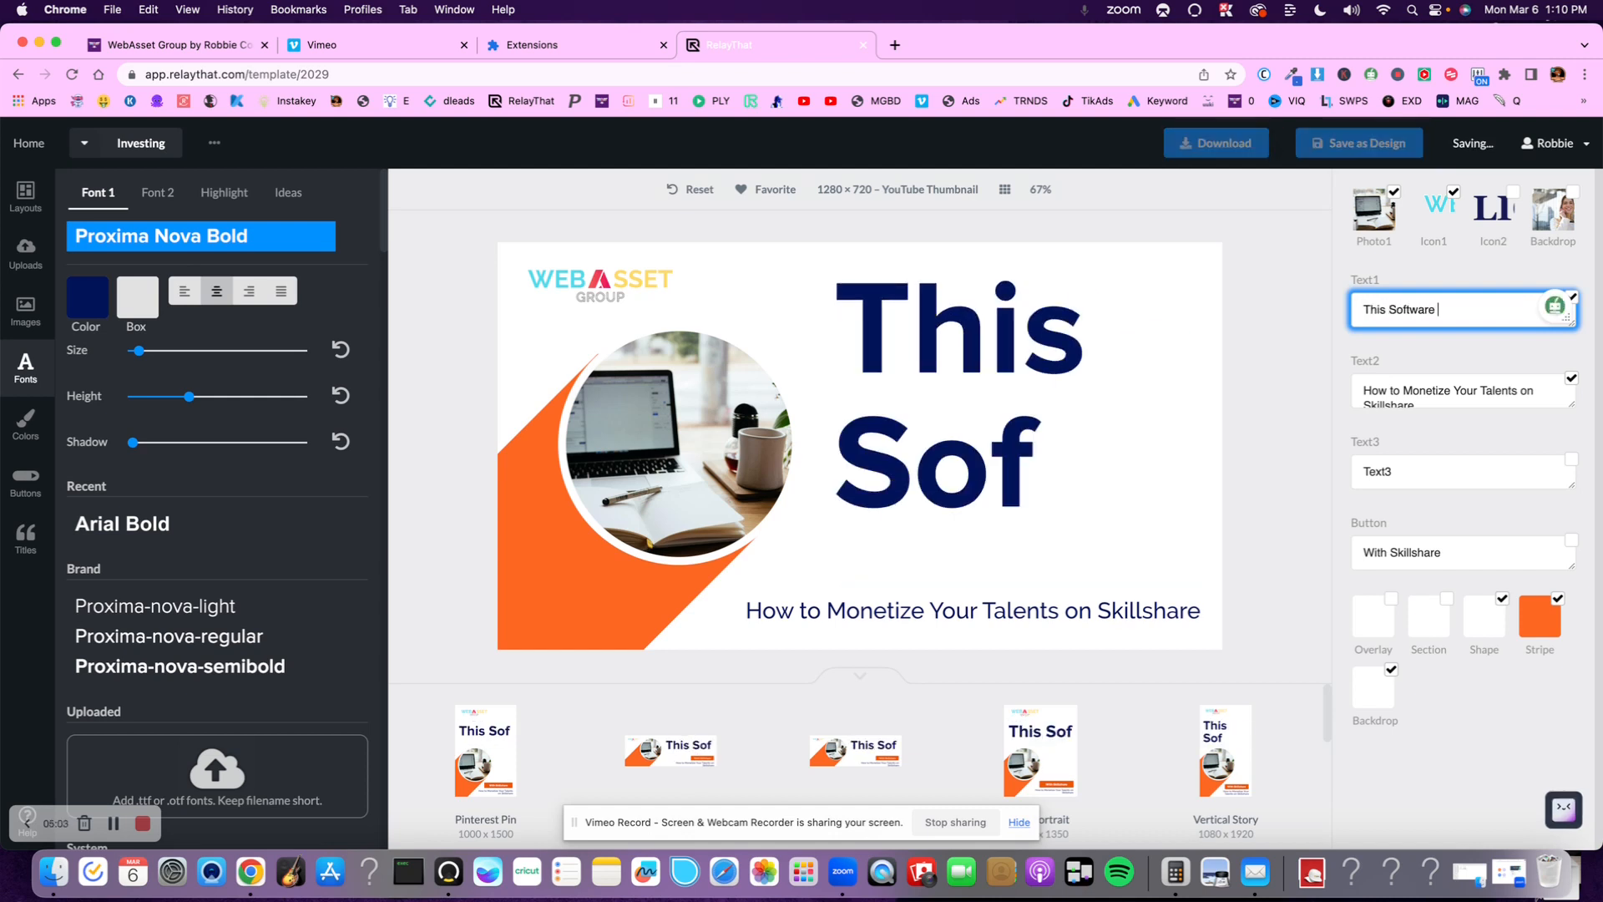
type(" Make")
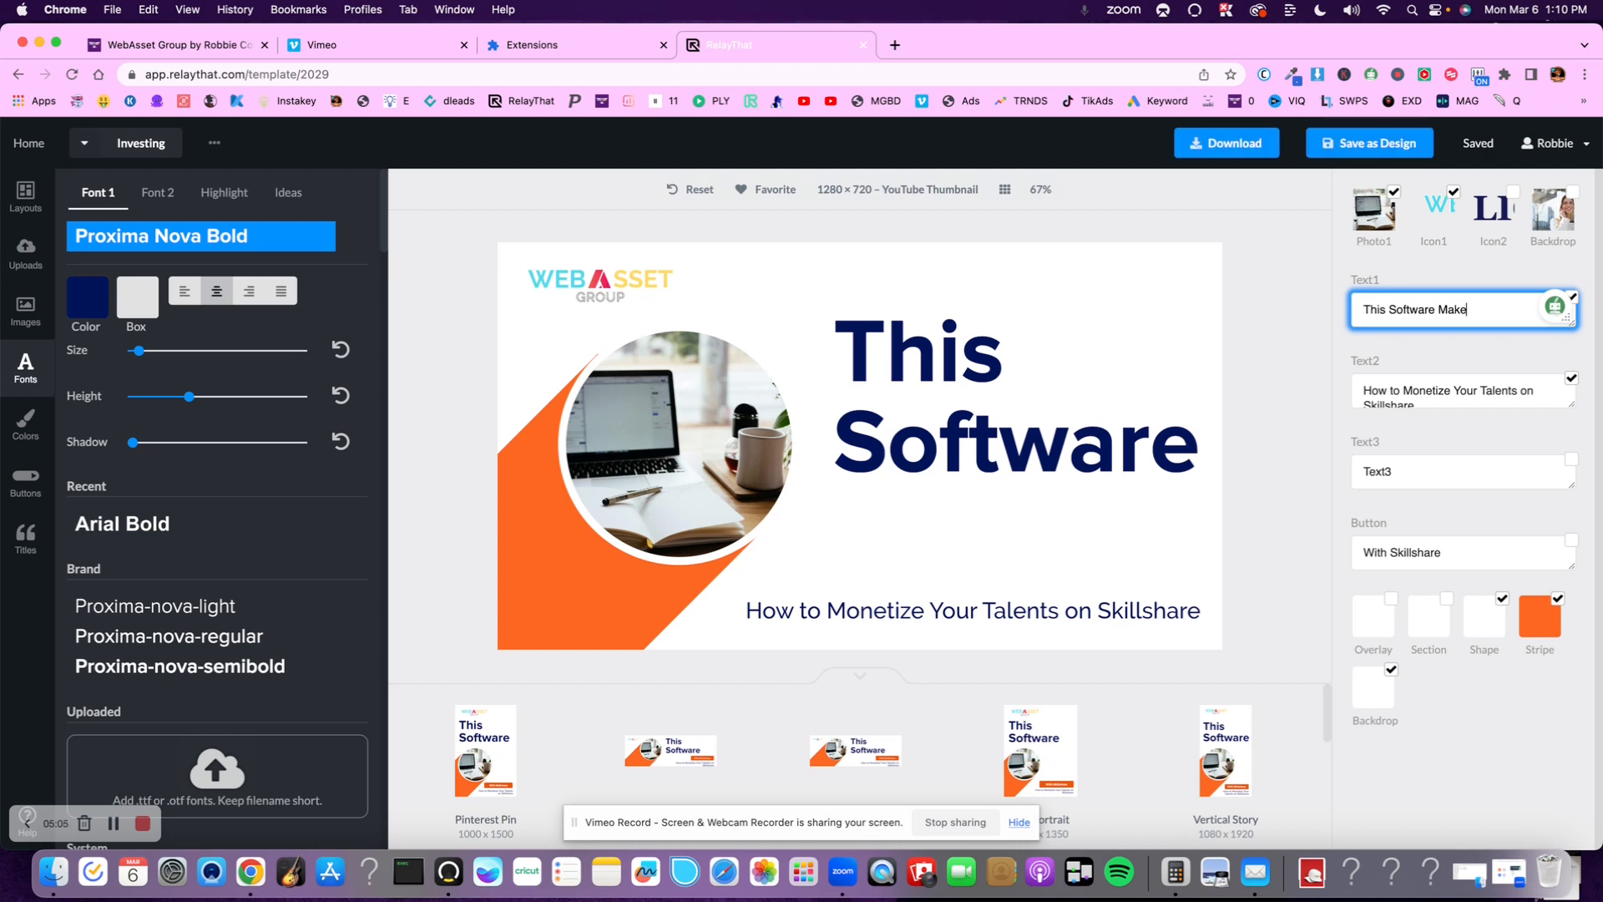
type("s it Easy ")
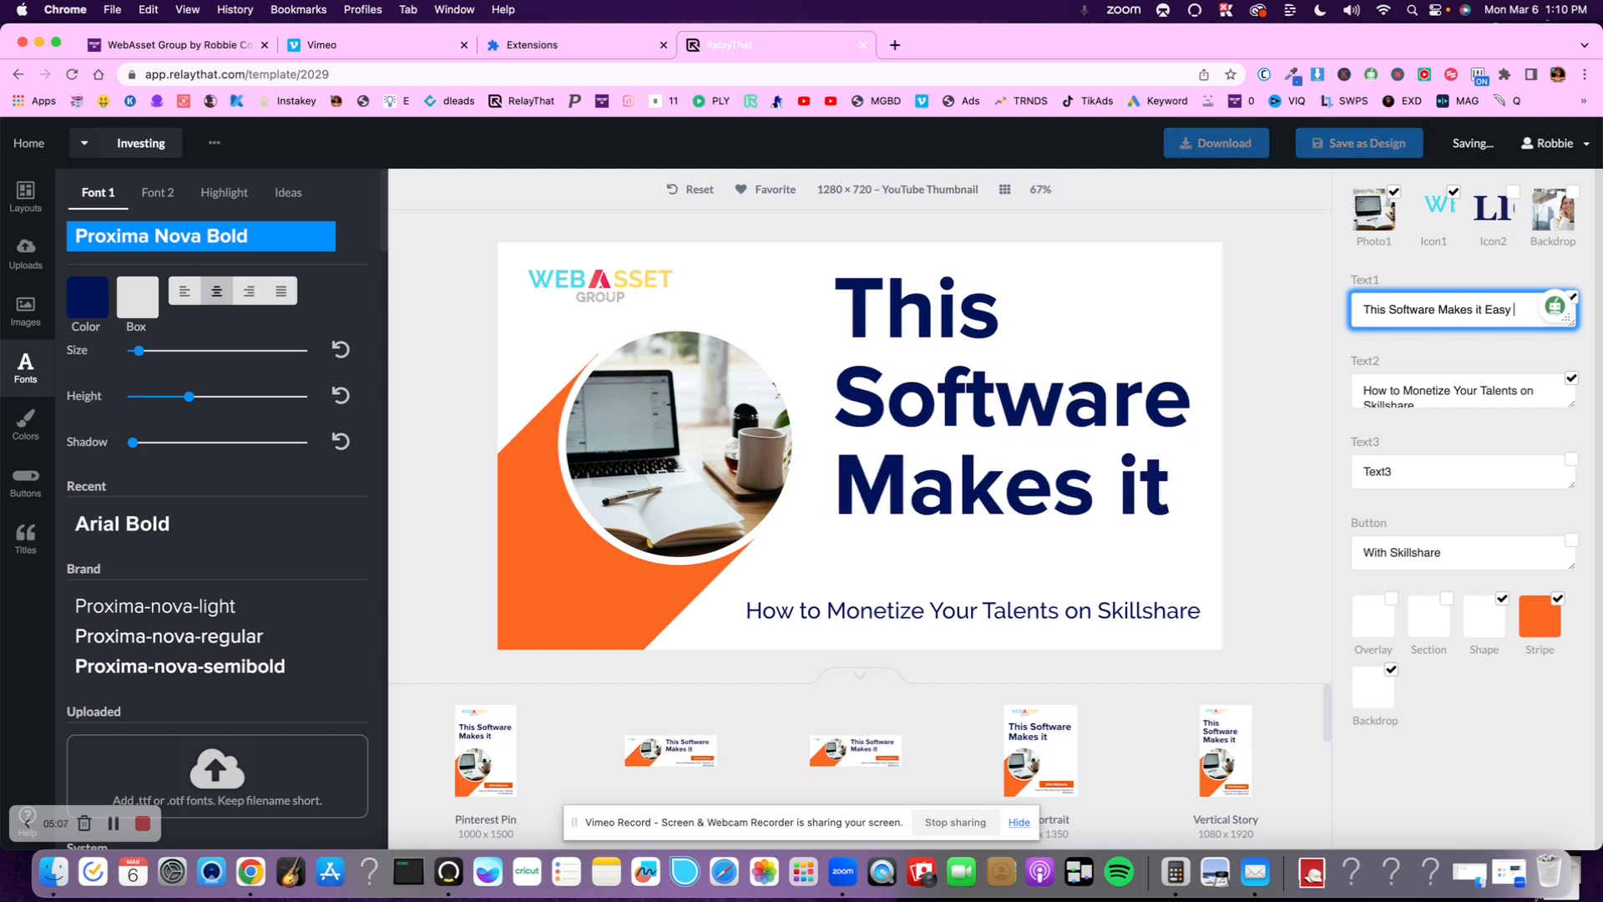
type("to Create YouTube")
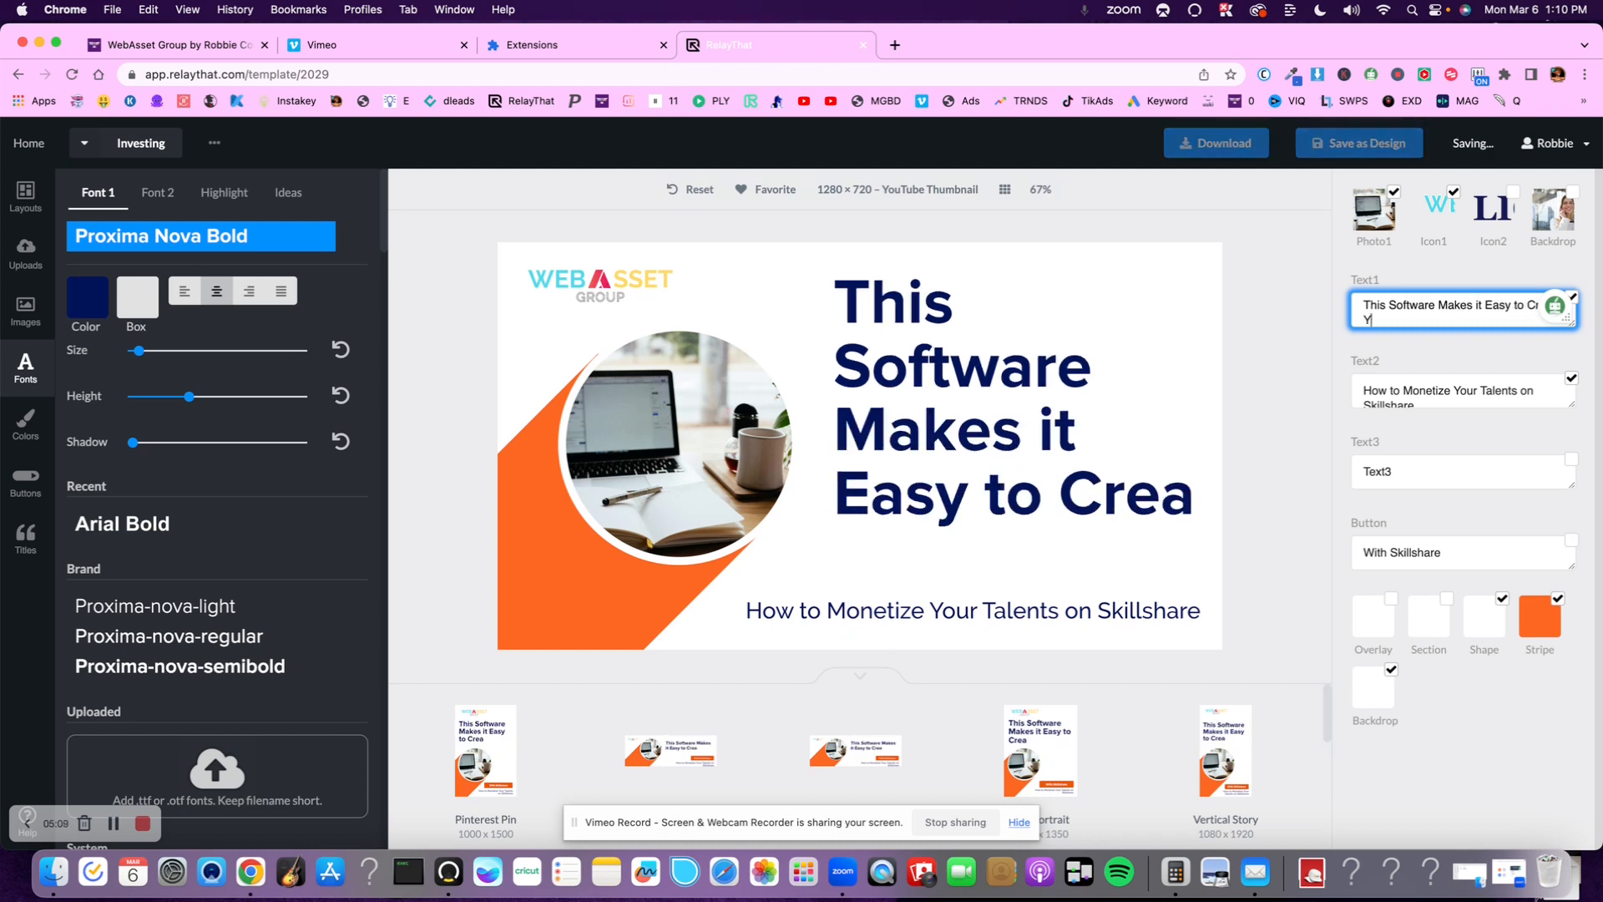
type(" Thumn")
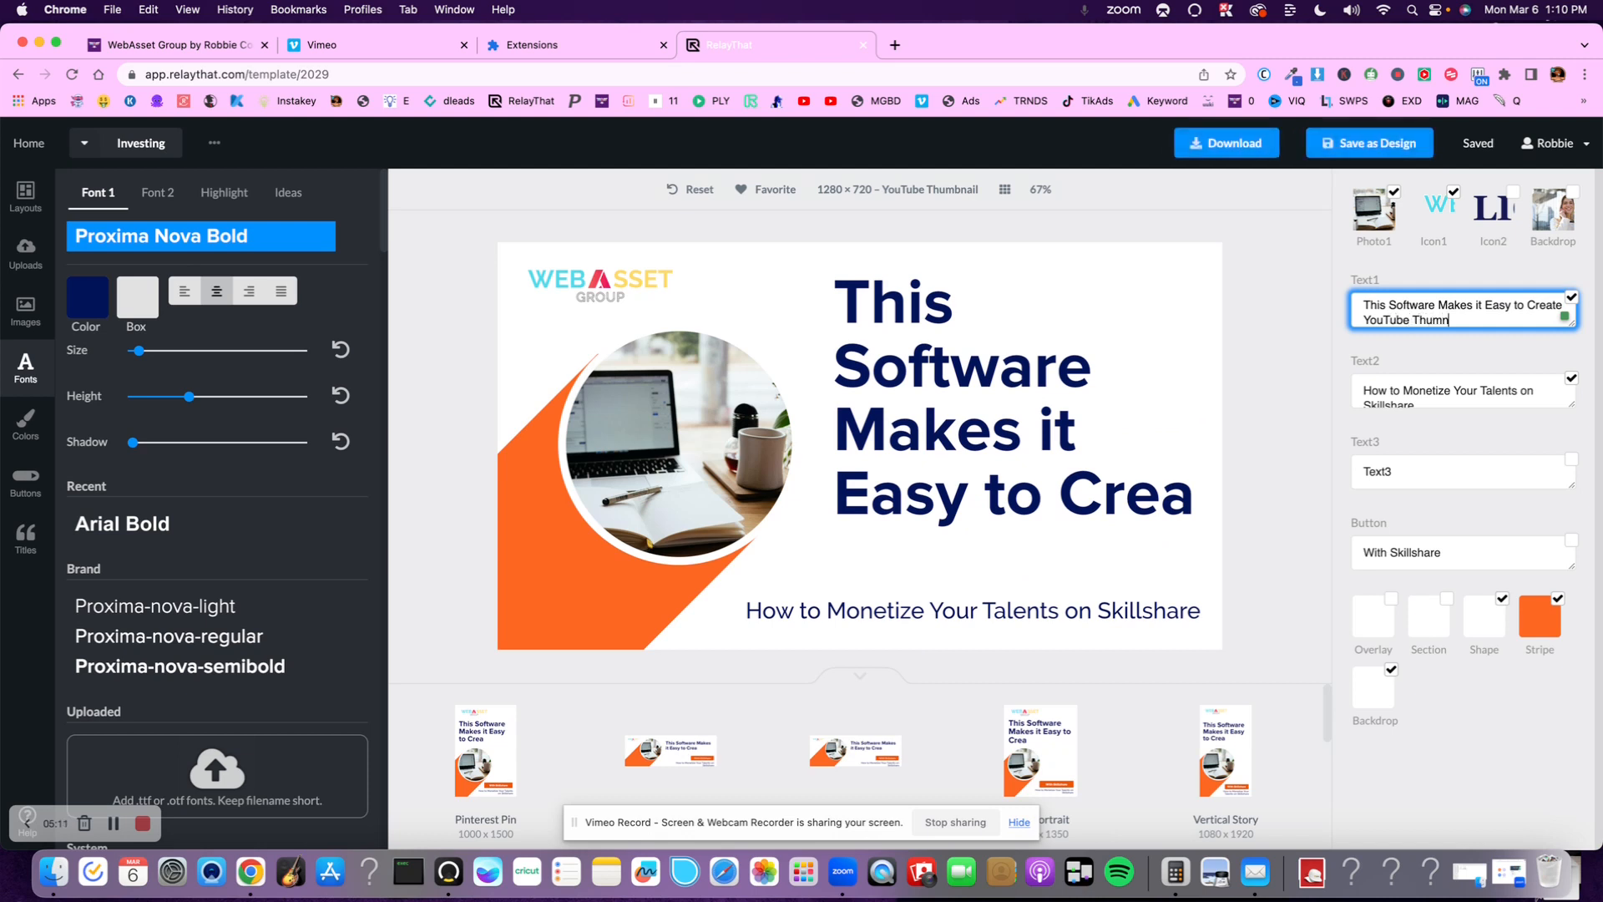
type("ails")
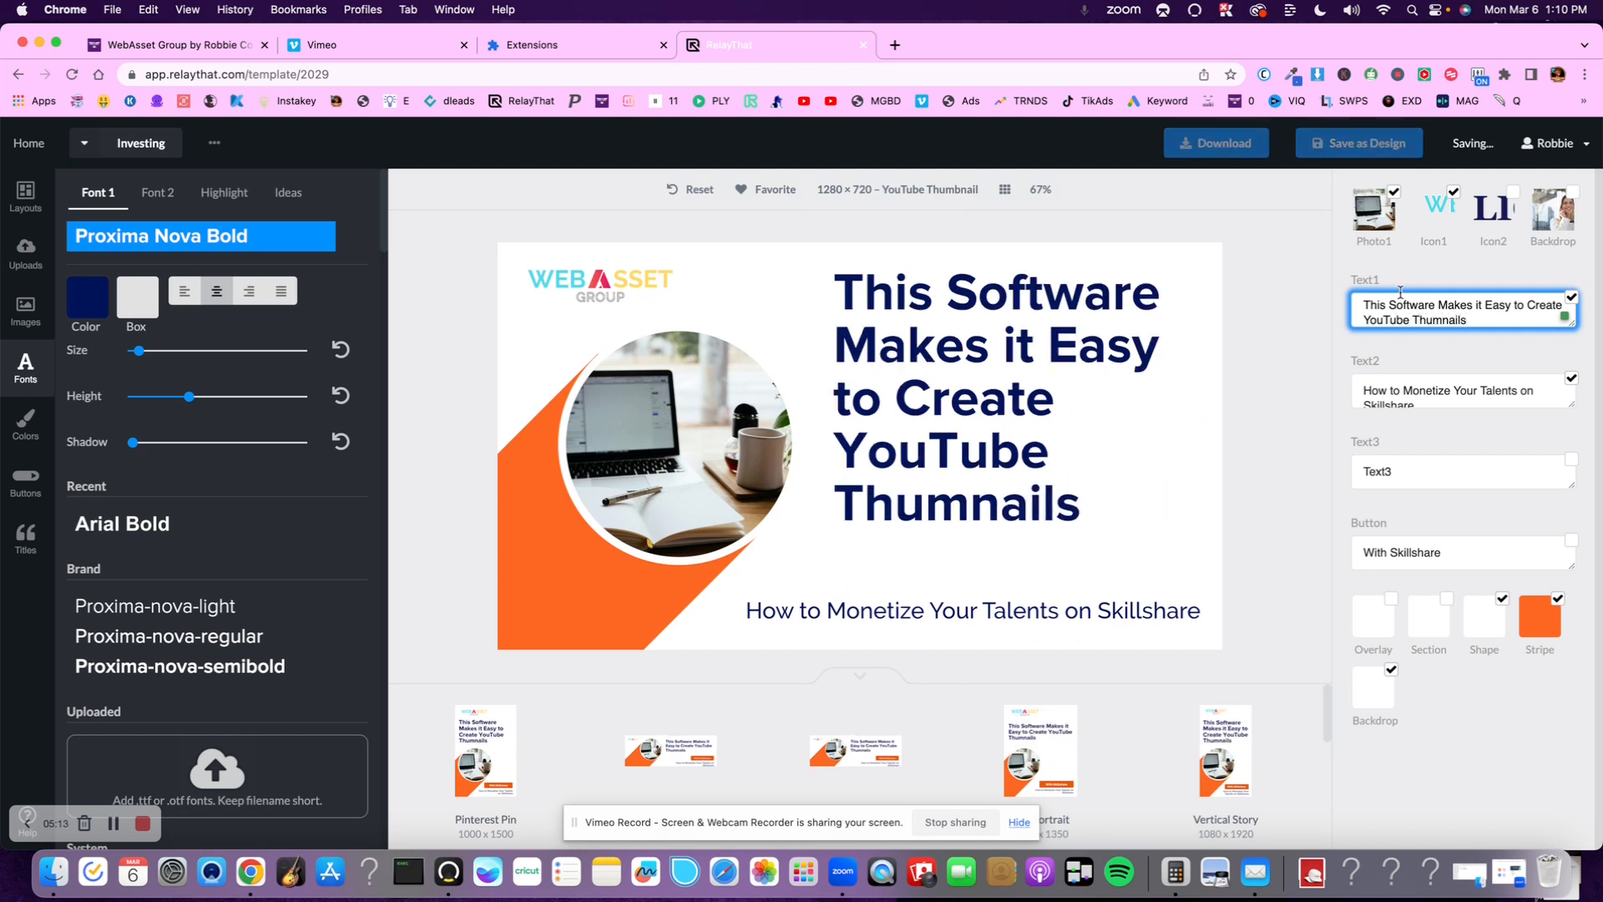
left_click(1050, 417)
mouse_move(1200, 400)
left_mouse_down()
mouse_move(1239, 401)
mouse_move(1217, 399)
left_mouse_up()
- Shorten and correct the headline to read "Easily Create YouTube Thumbnails"
left_click_drag(1486, 305, 1266, 312)
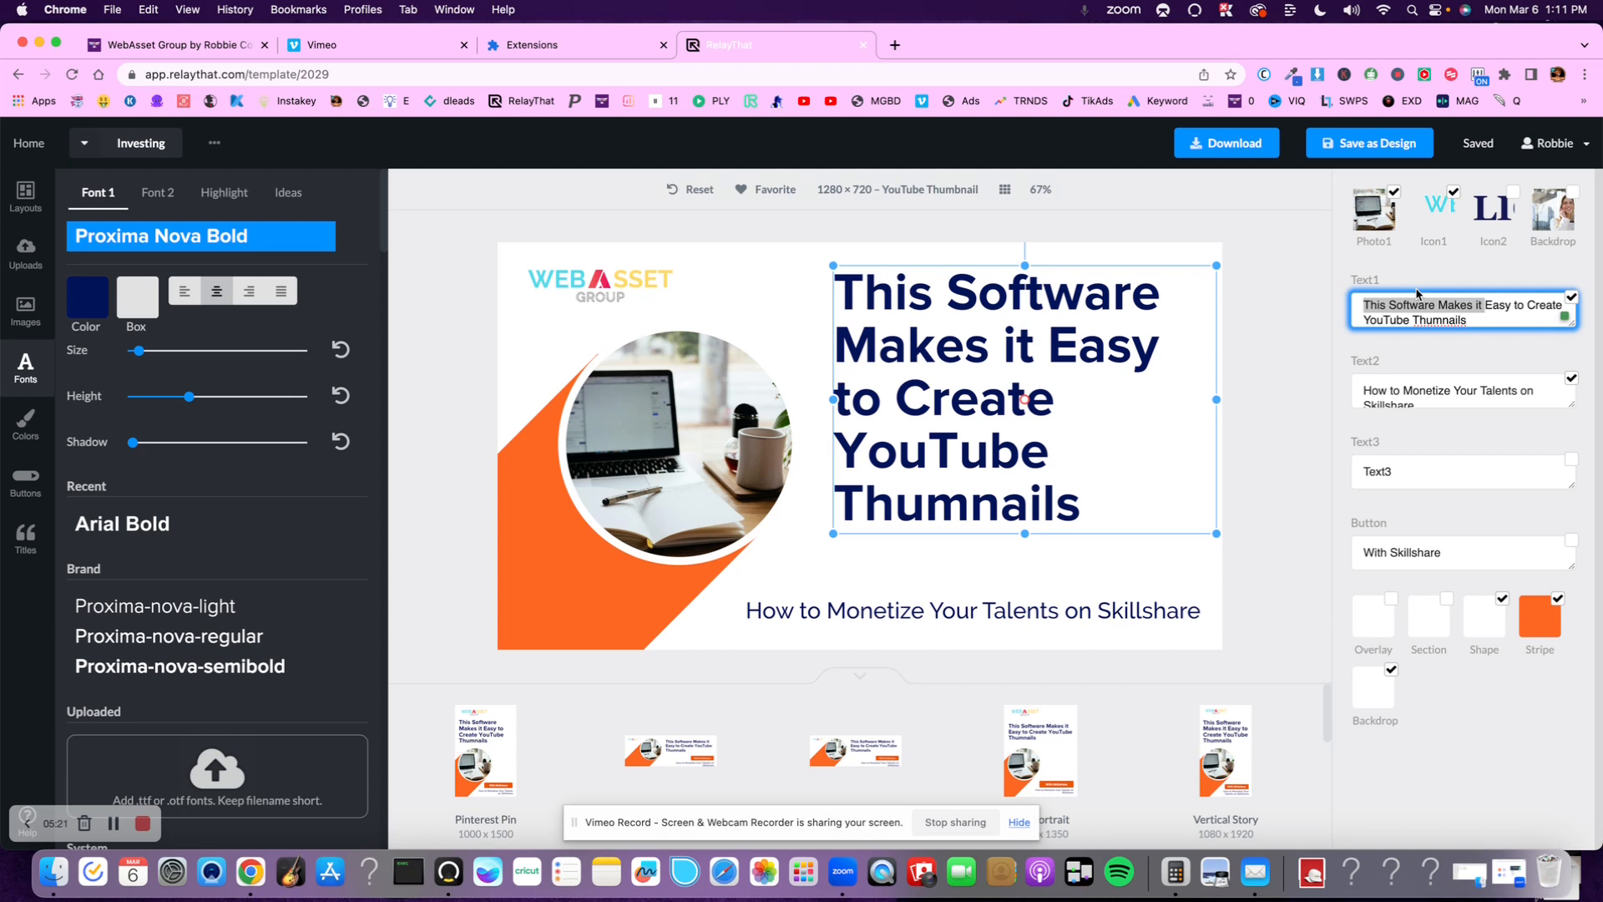
key("BackSpace")
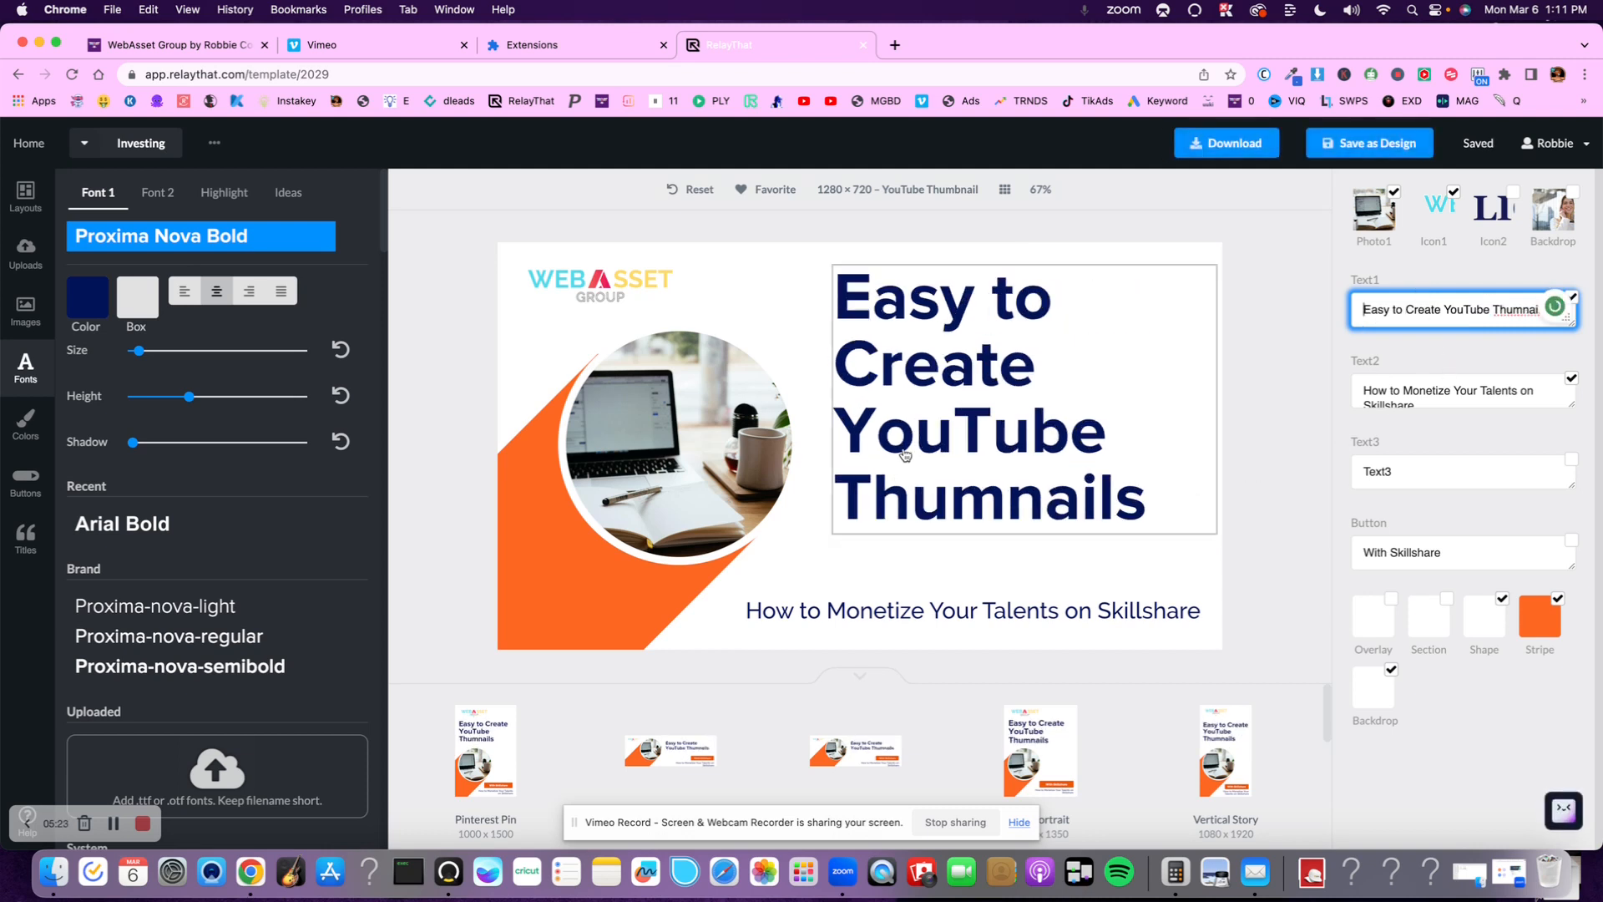
left_click(1384, 311)
type("il")
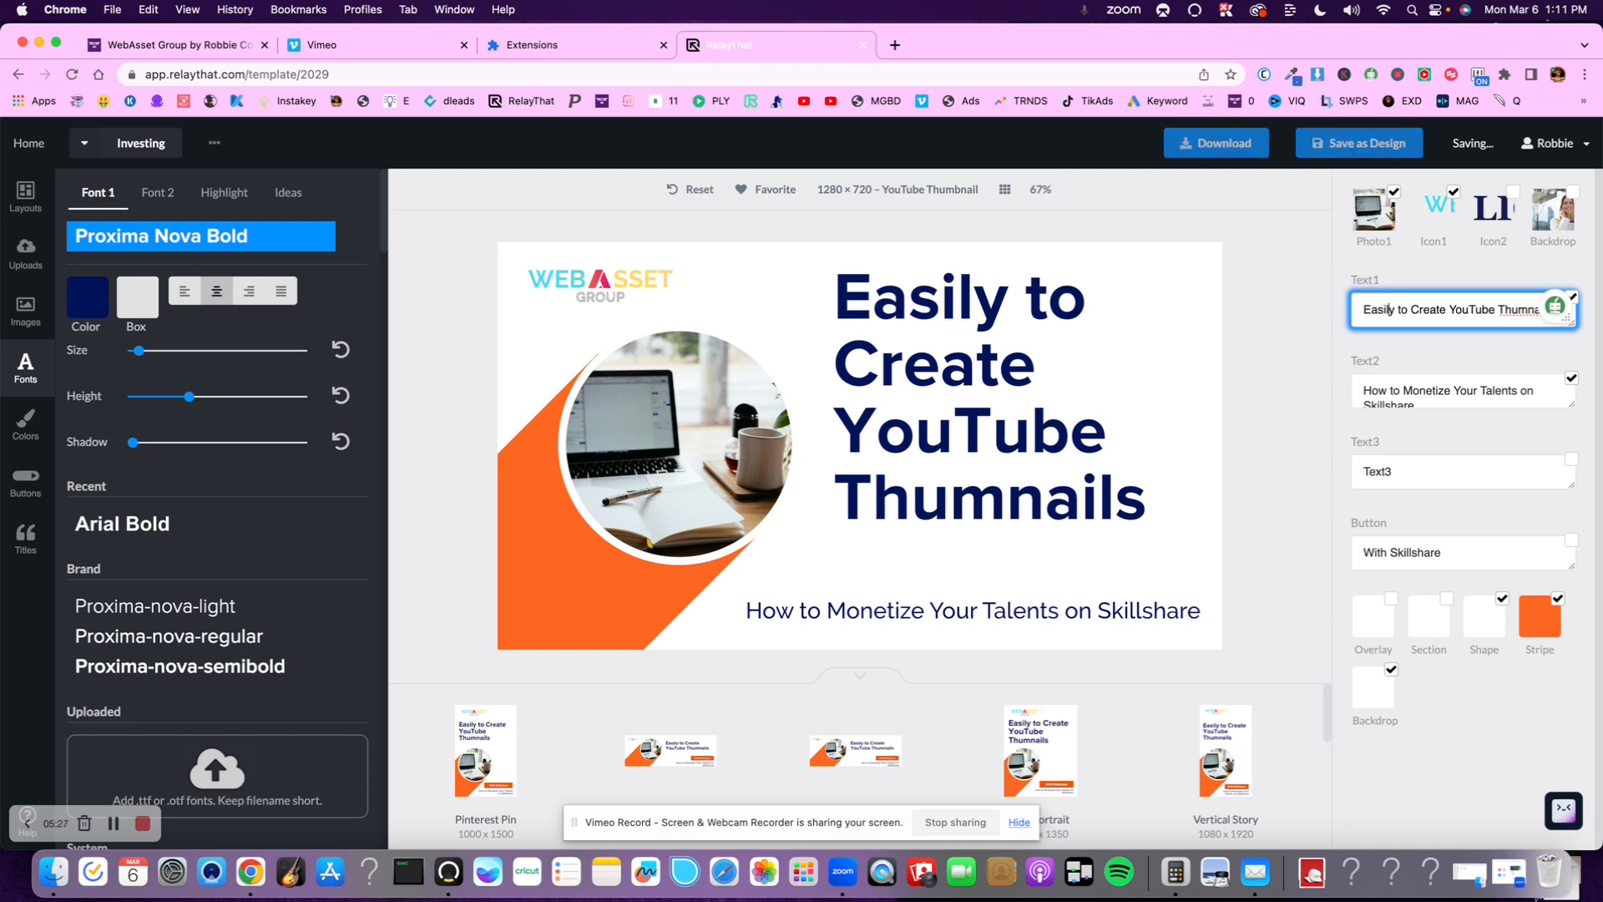
left_click(1419, 312)
key("BackSpace")
key("BackSpace")
key("BackSpace")
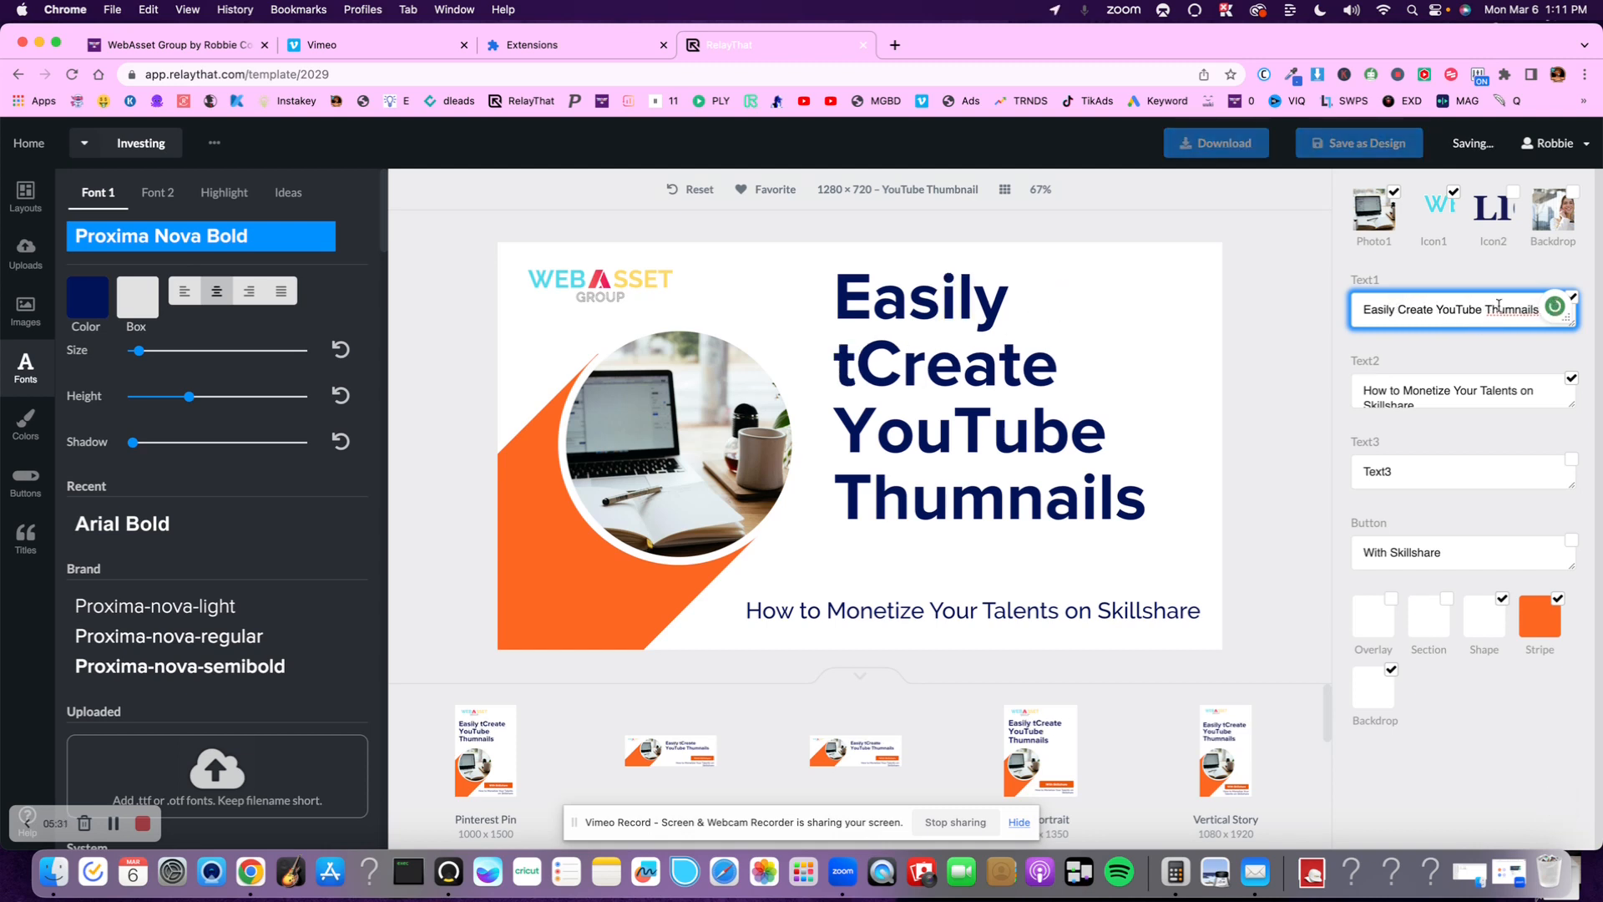
left_click(1510, 318)
type("b")
- Shift the headline slightly down, closer to the subtitle line
left_click(873, 378)
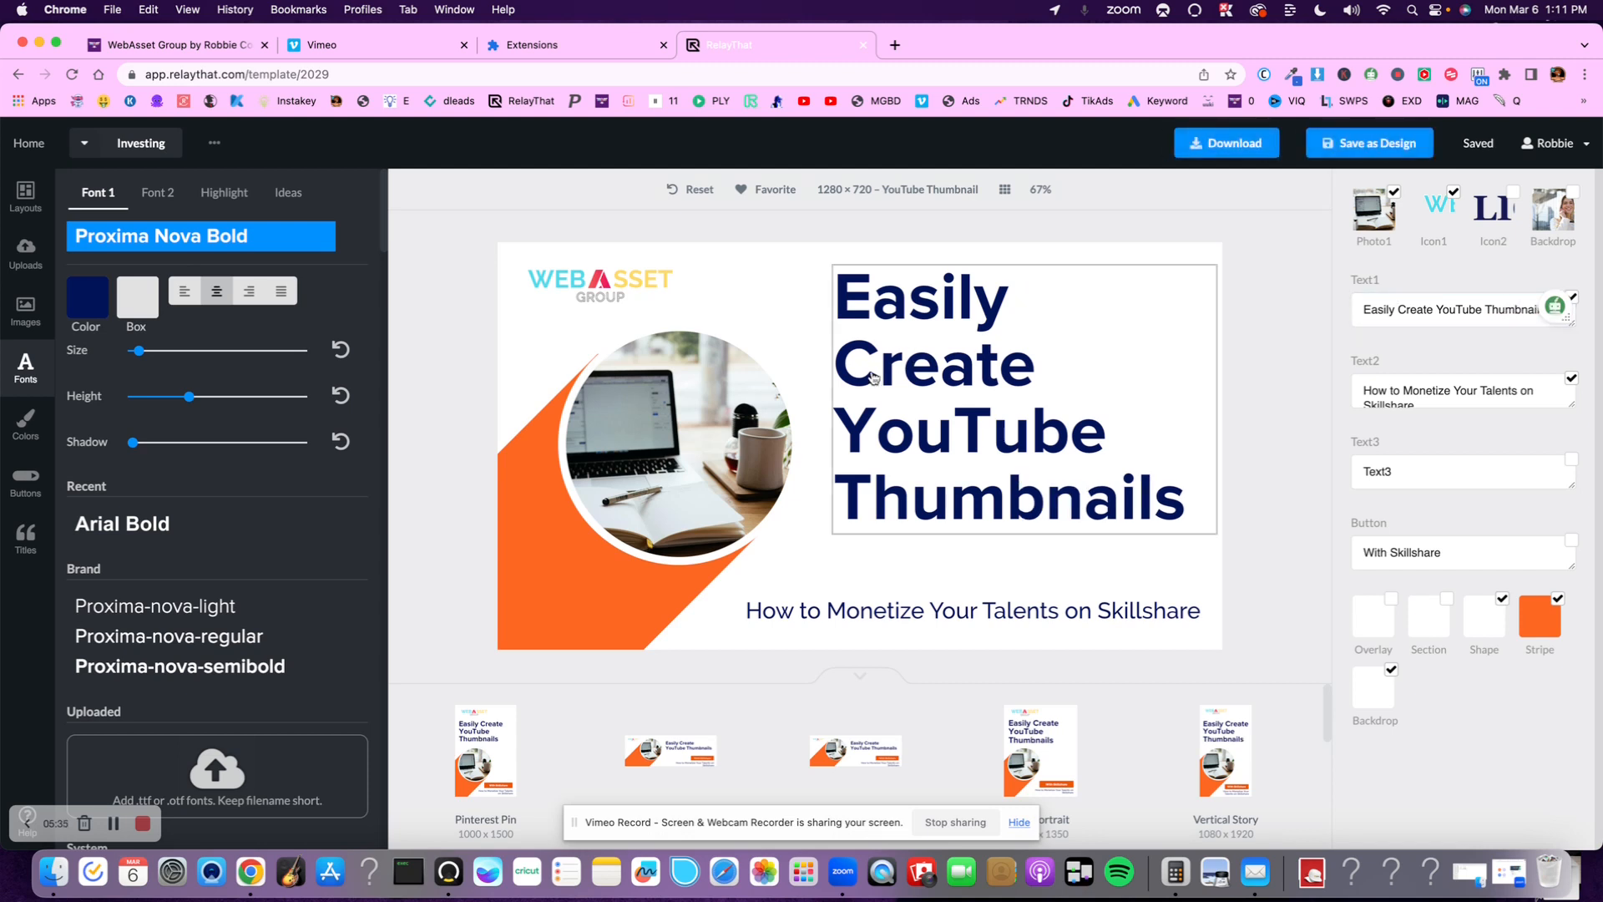
left_click(915, 404)
left_click_drag(979, 368, 974, 396)
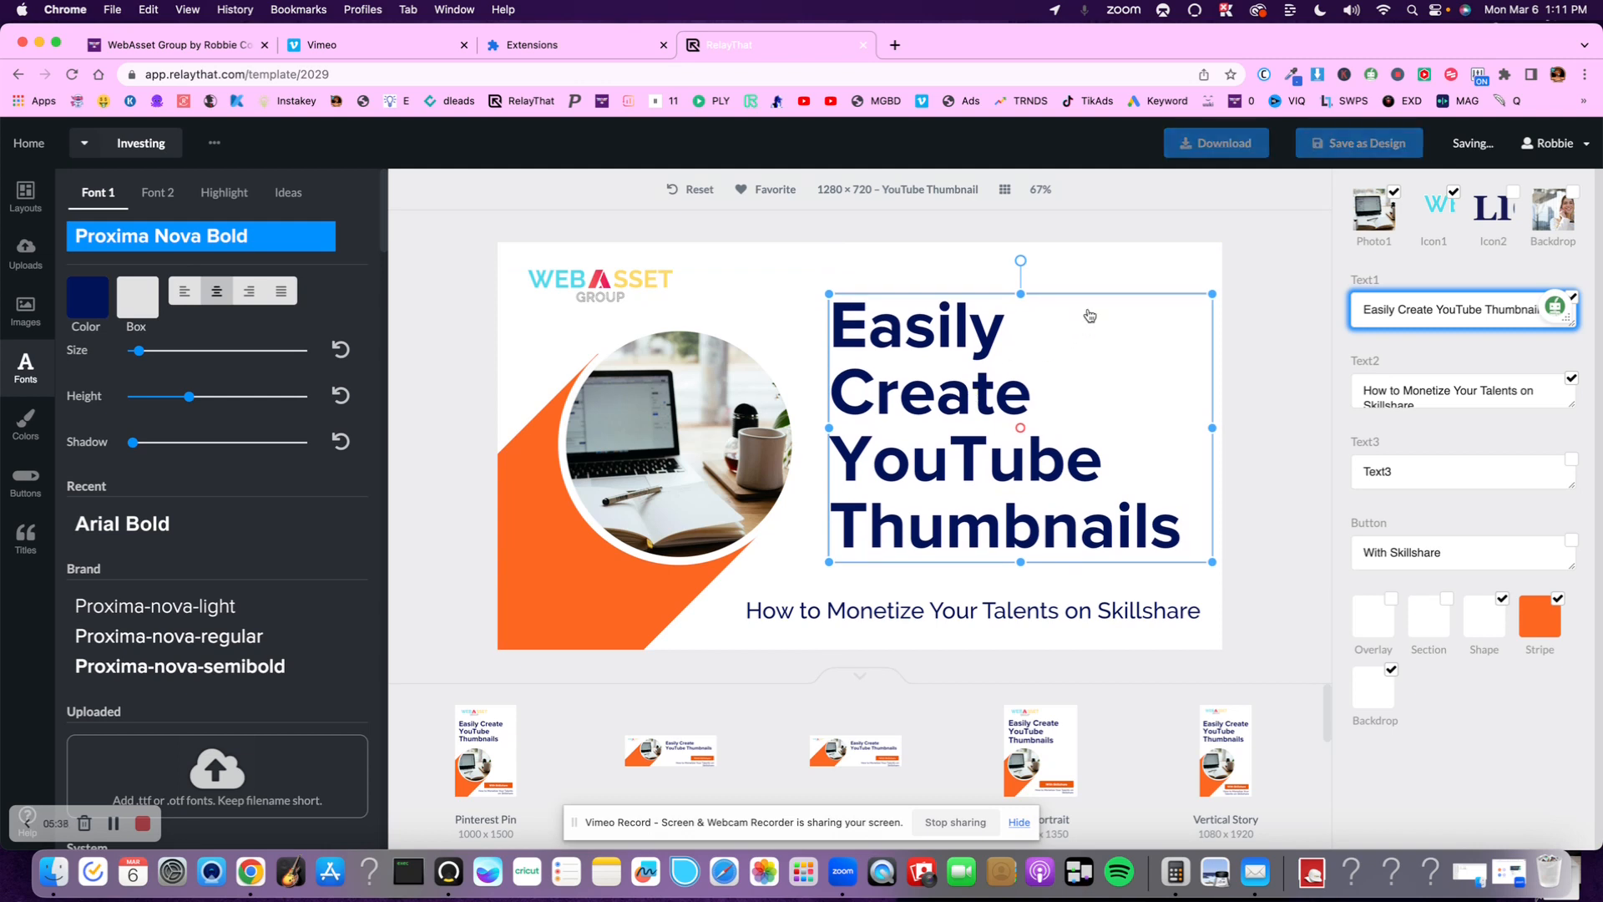
left_click(1245, 357)
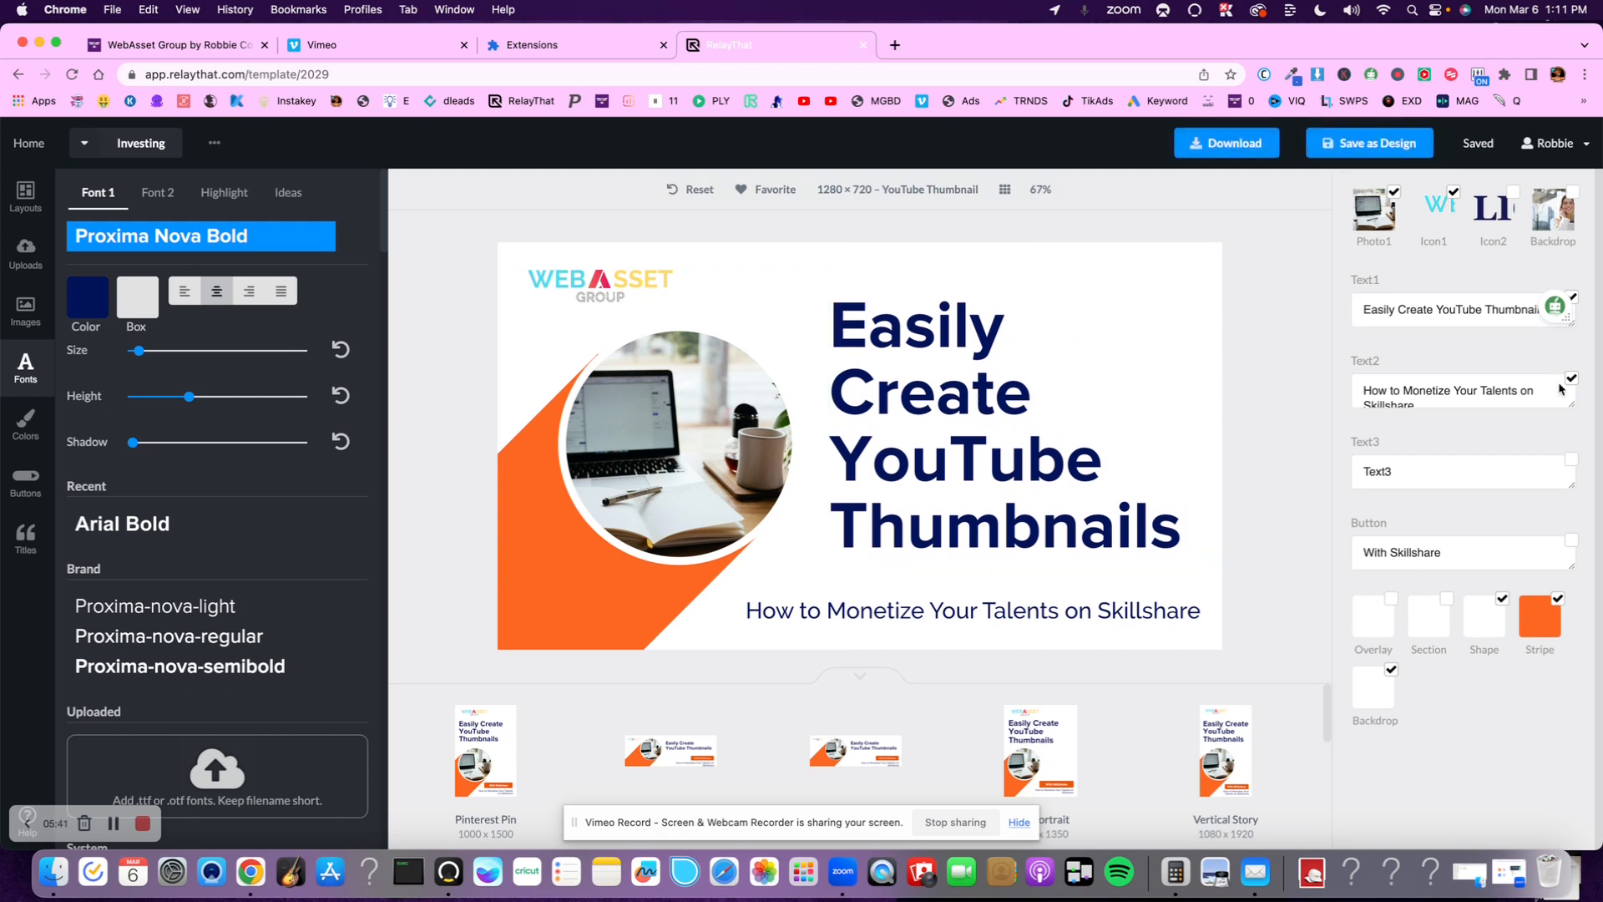
- Try to edit the subtitle "How to Monetize Your Talents on Skillshare" directly on the thumbnail
left_click(881, 622)
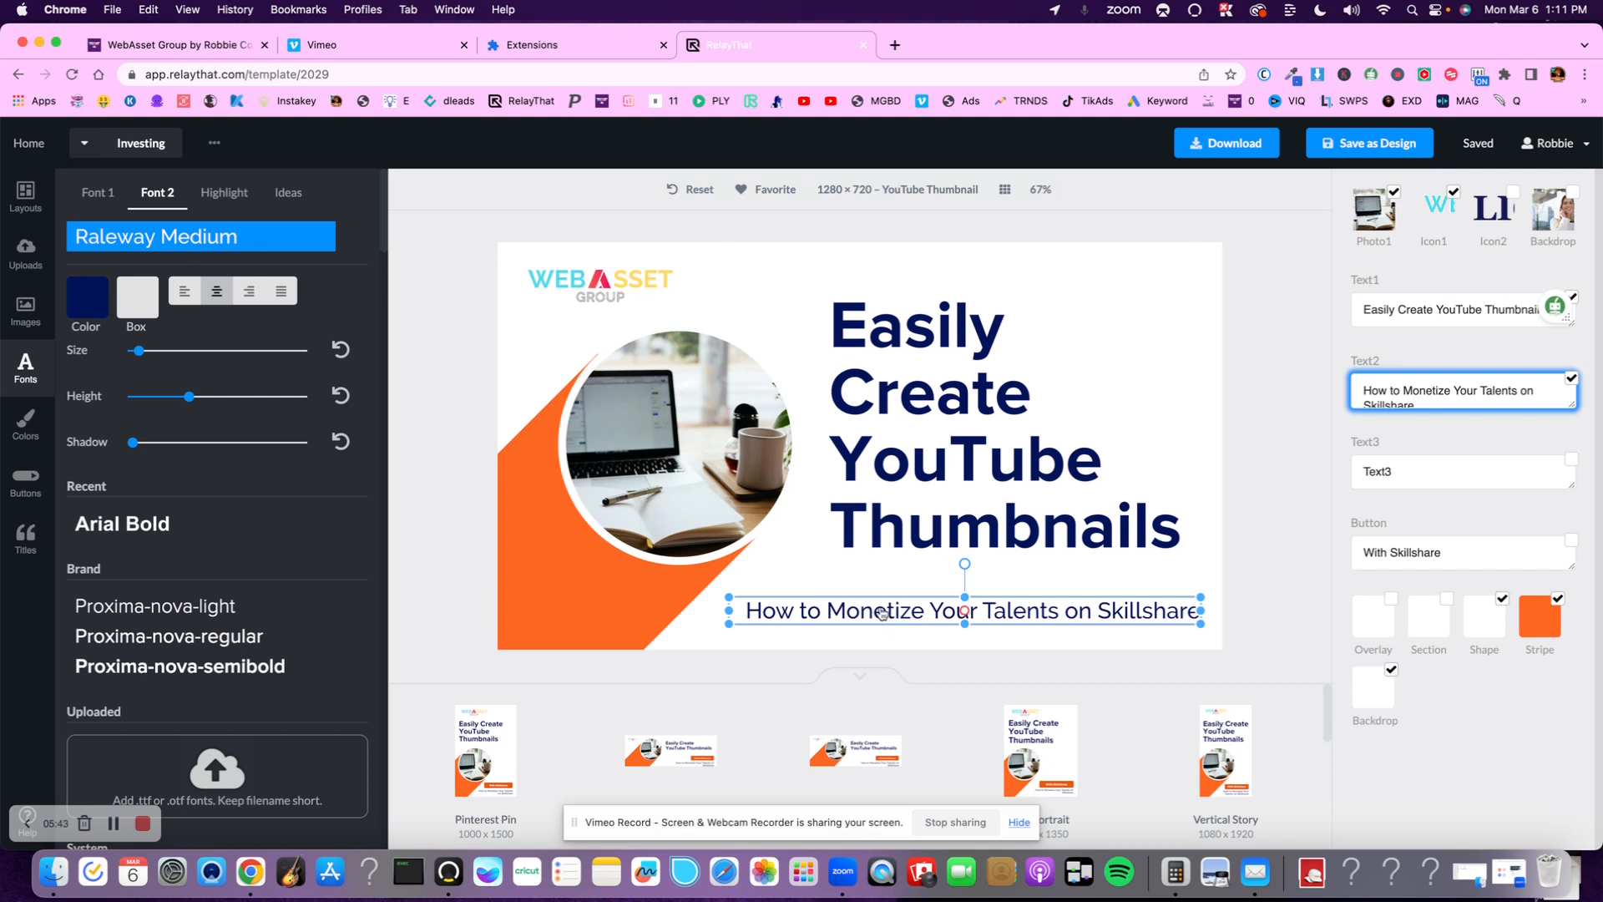
double_click(880, 608)
triple_click(881, 609)
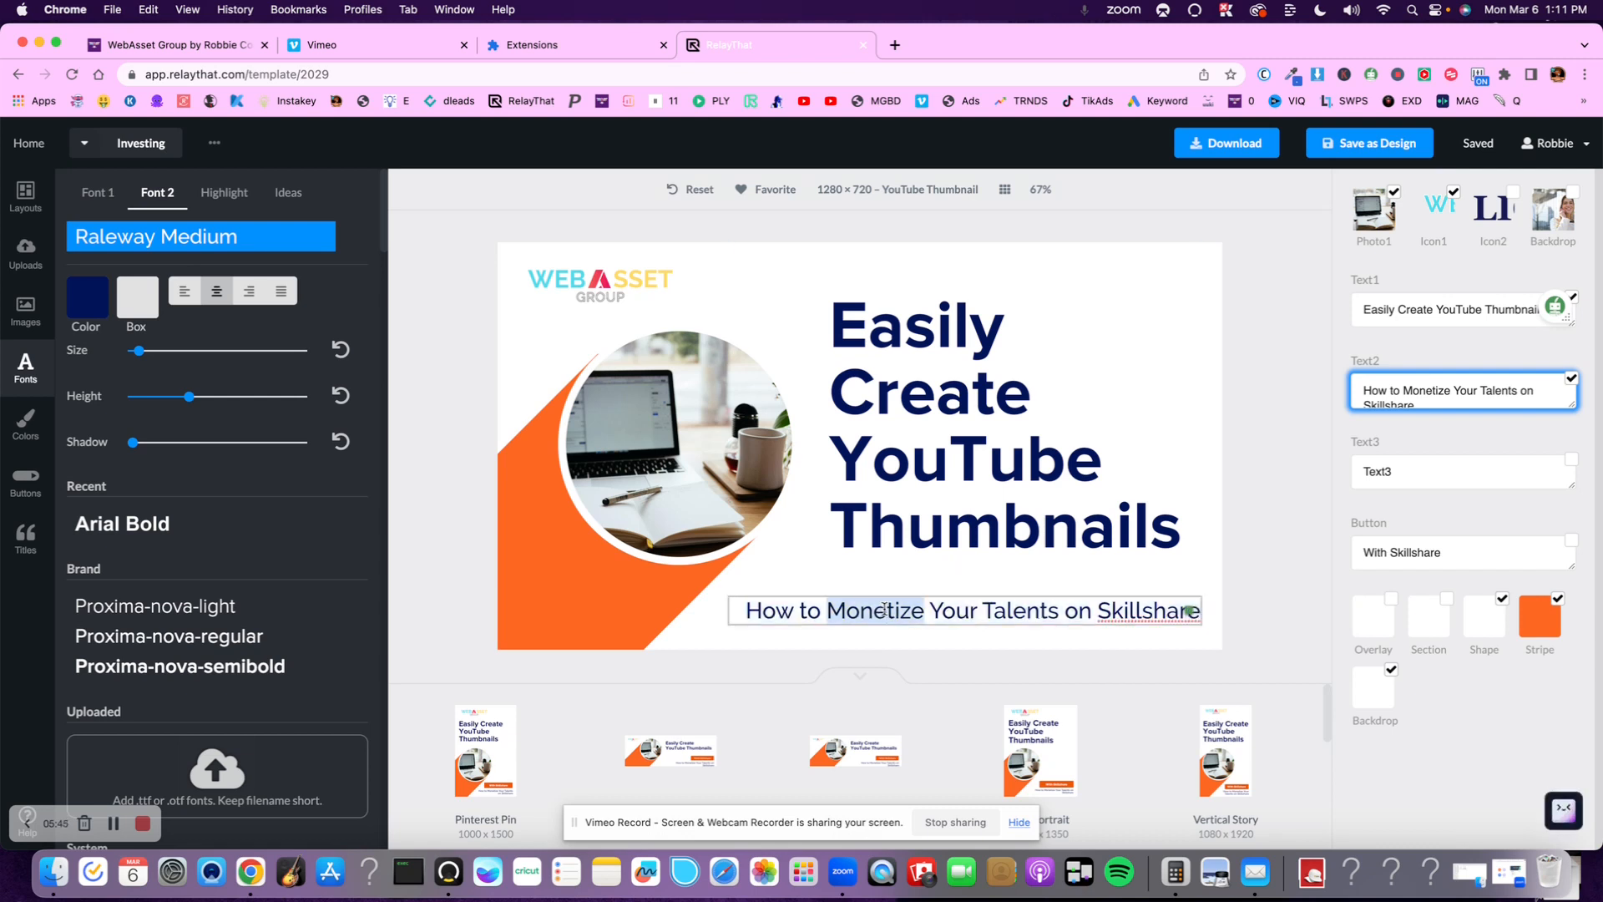
double_click(890, 610)
triple_click(889, 610)
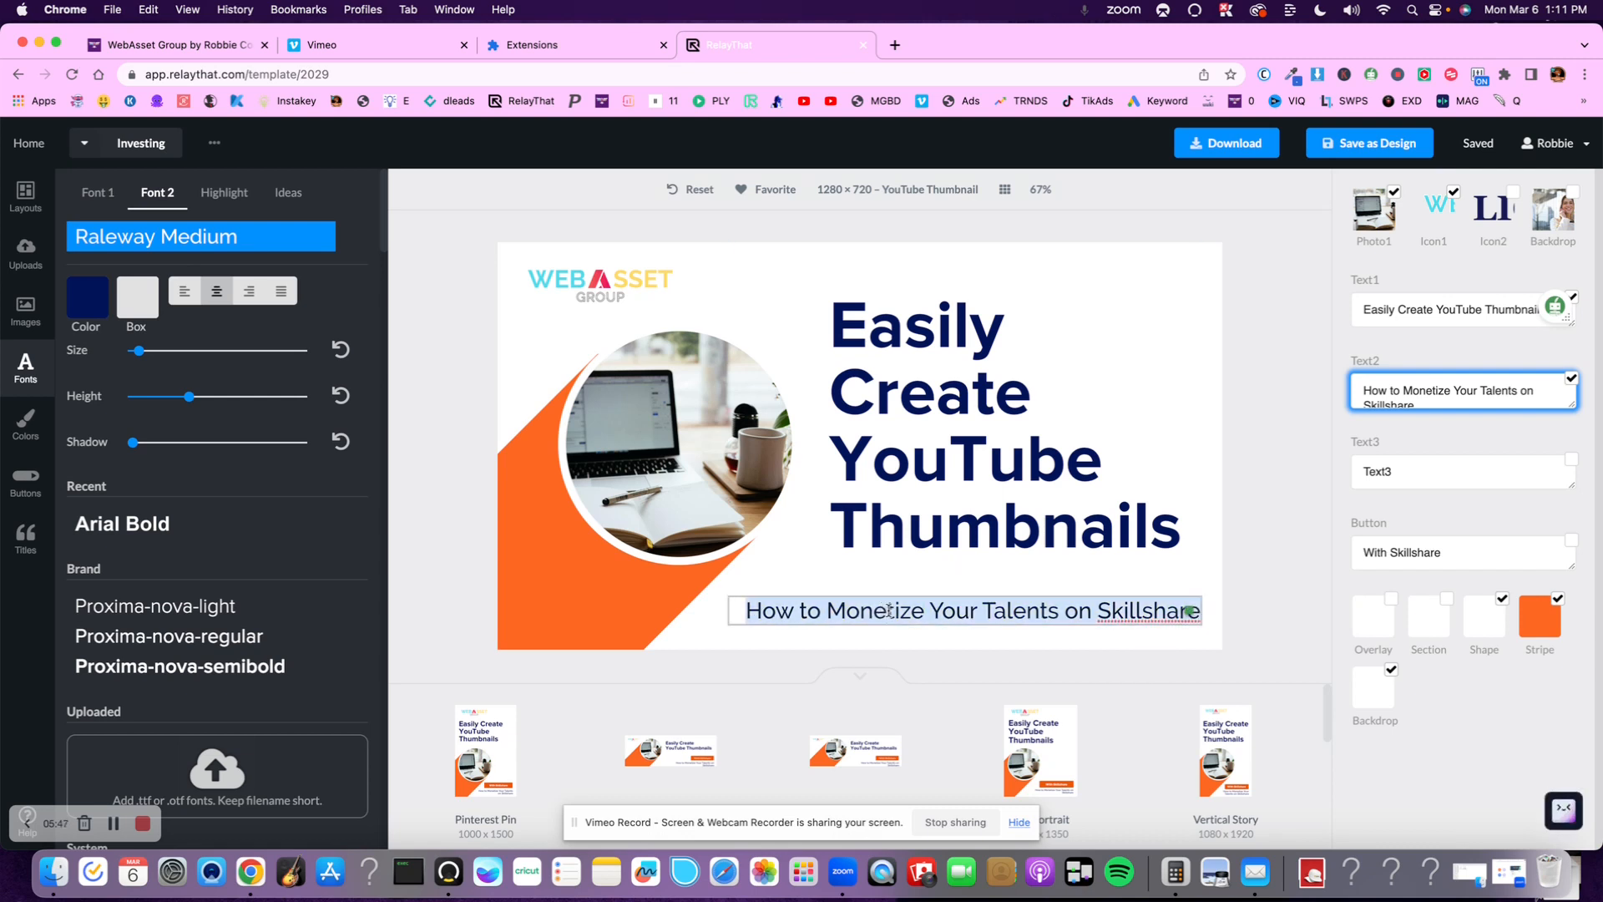
left_click(966, 611)
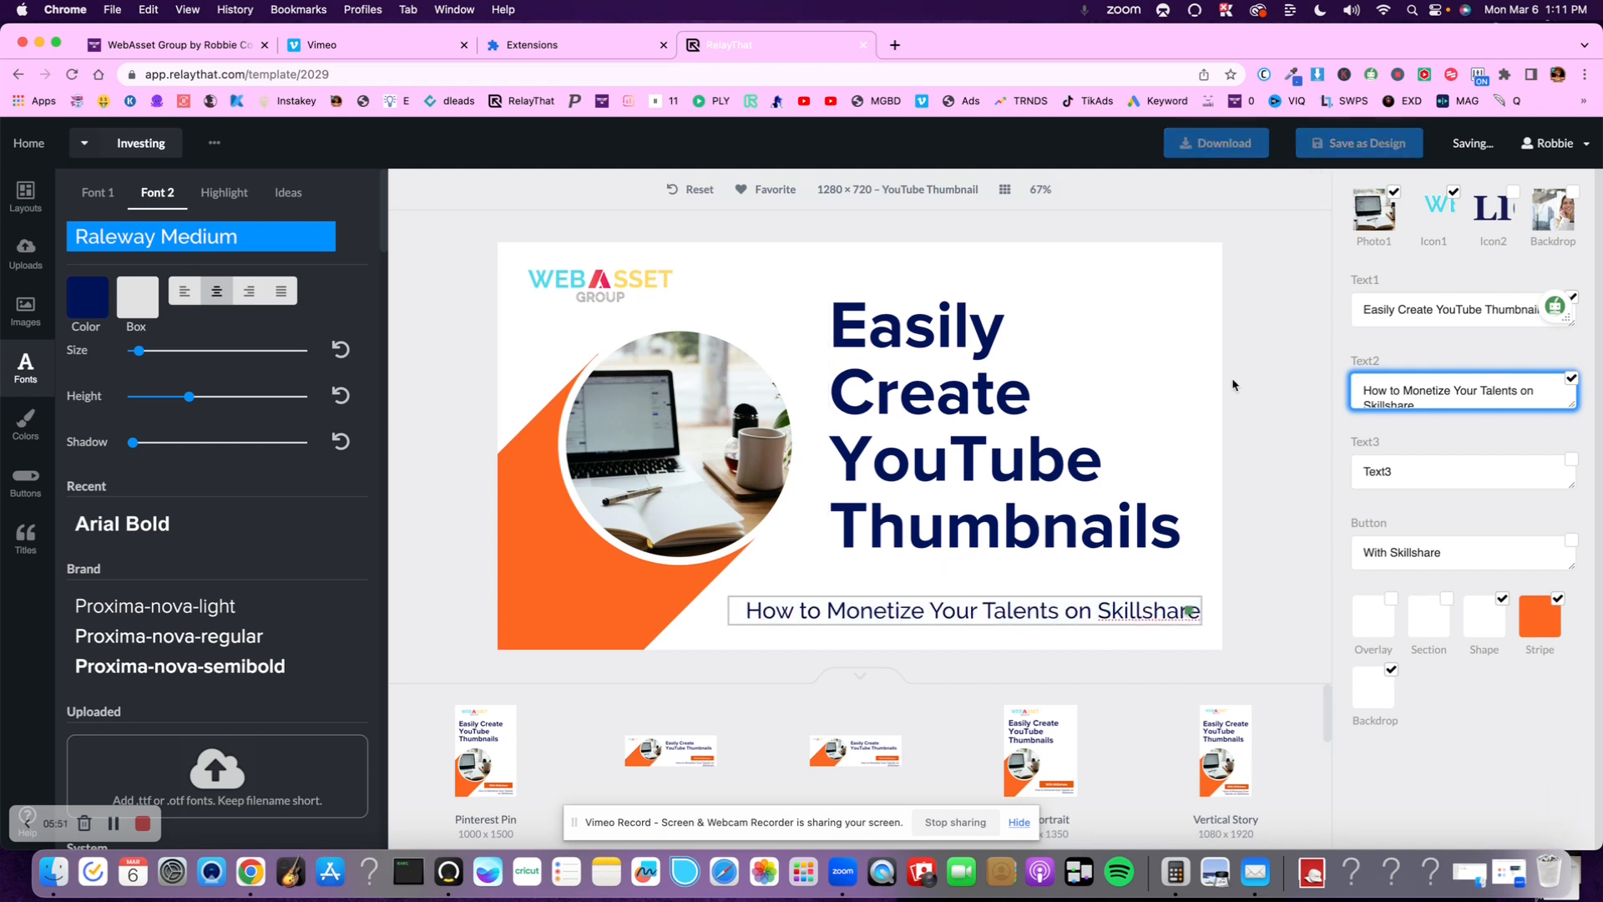
left_click(1396, 400)
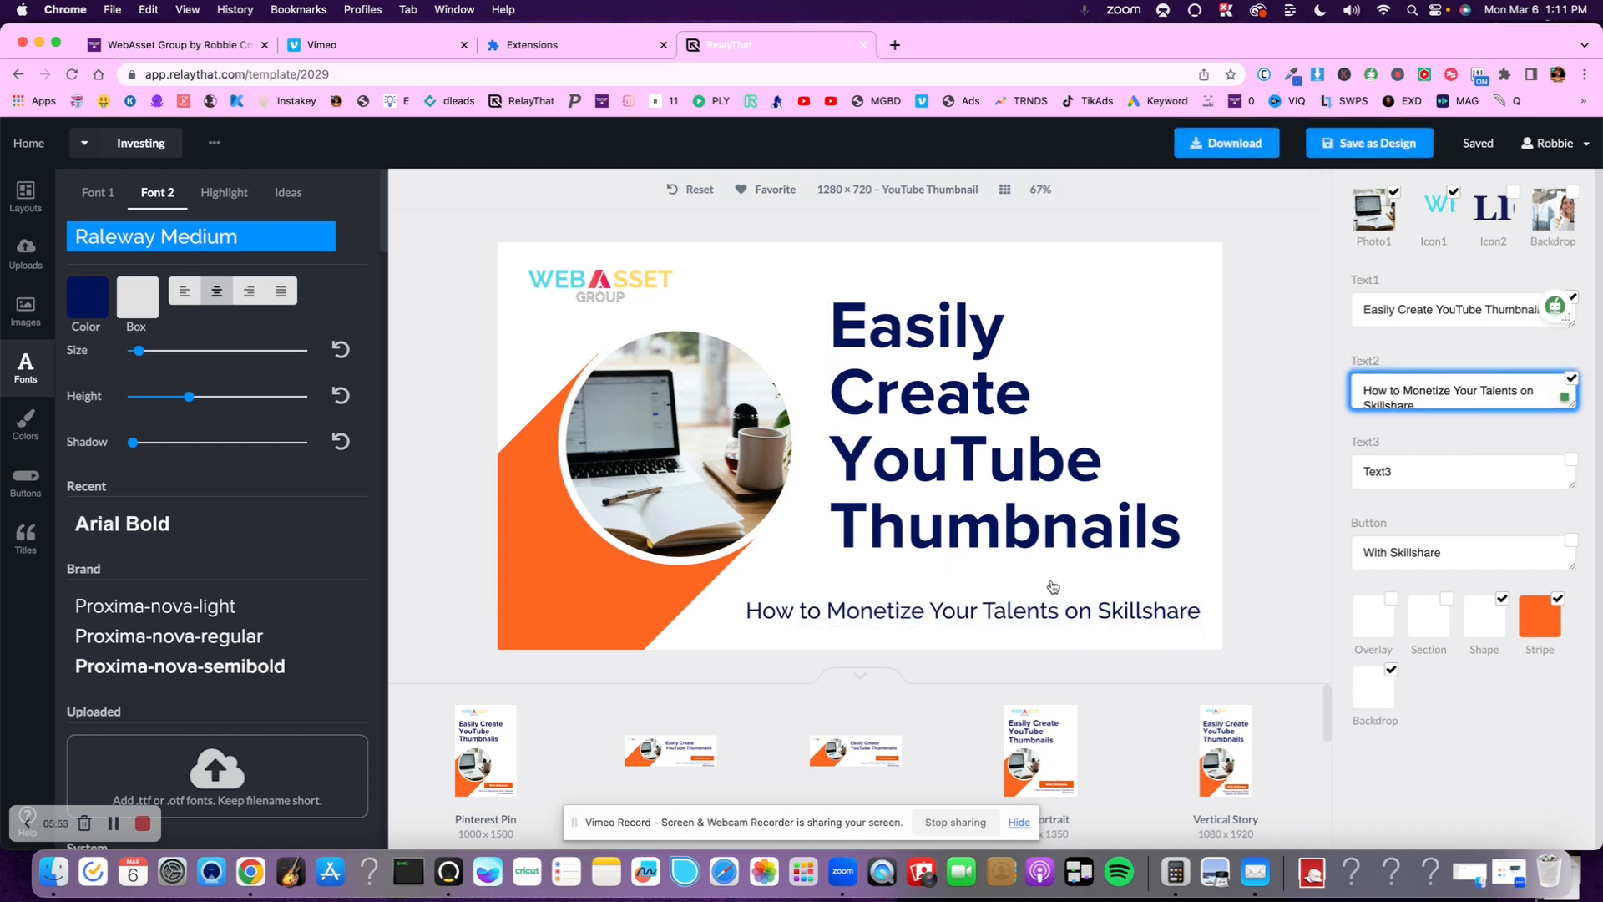
left_click(935, 616)
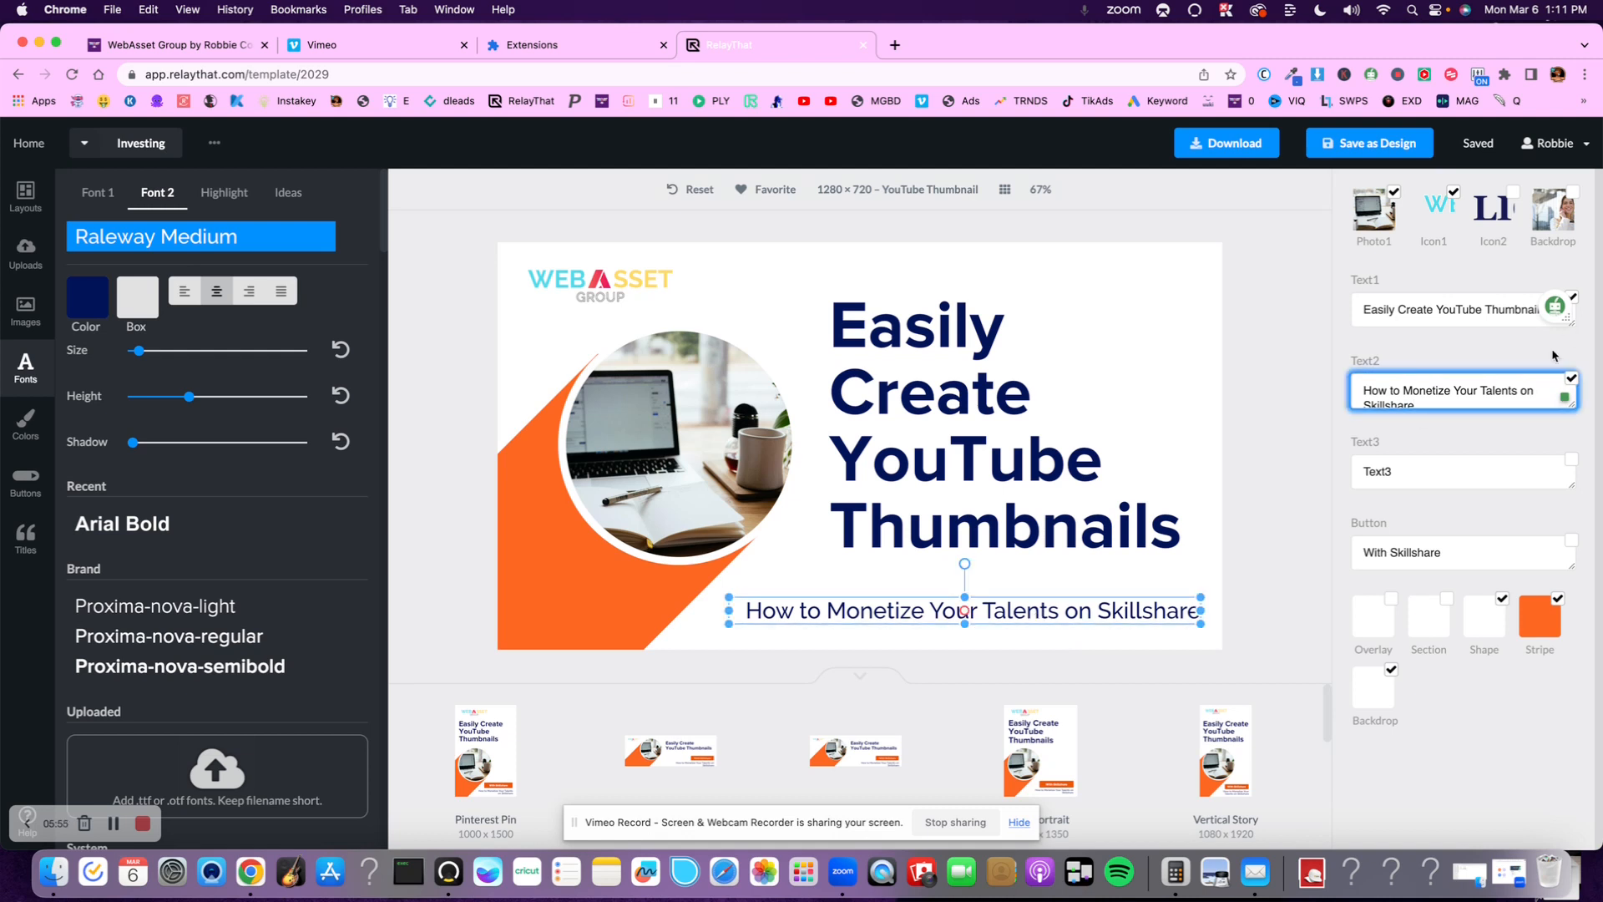
- Replace the subtitle text with "Change I" and hide the subtitle from the thumbnail
triple_click(1491, 389)
left_click(1387, 439)
triple_click(1420, 389)
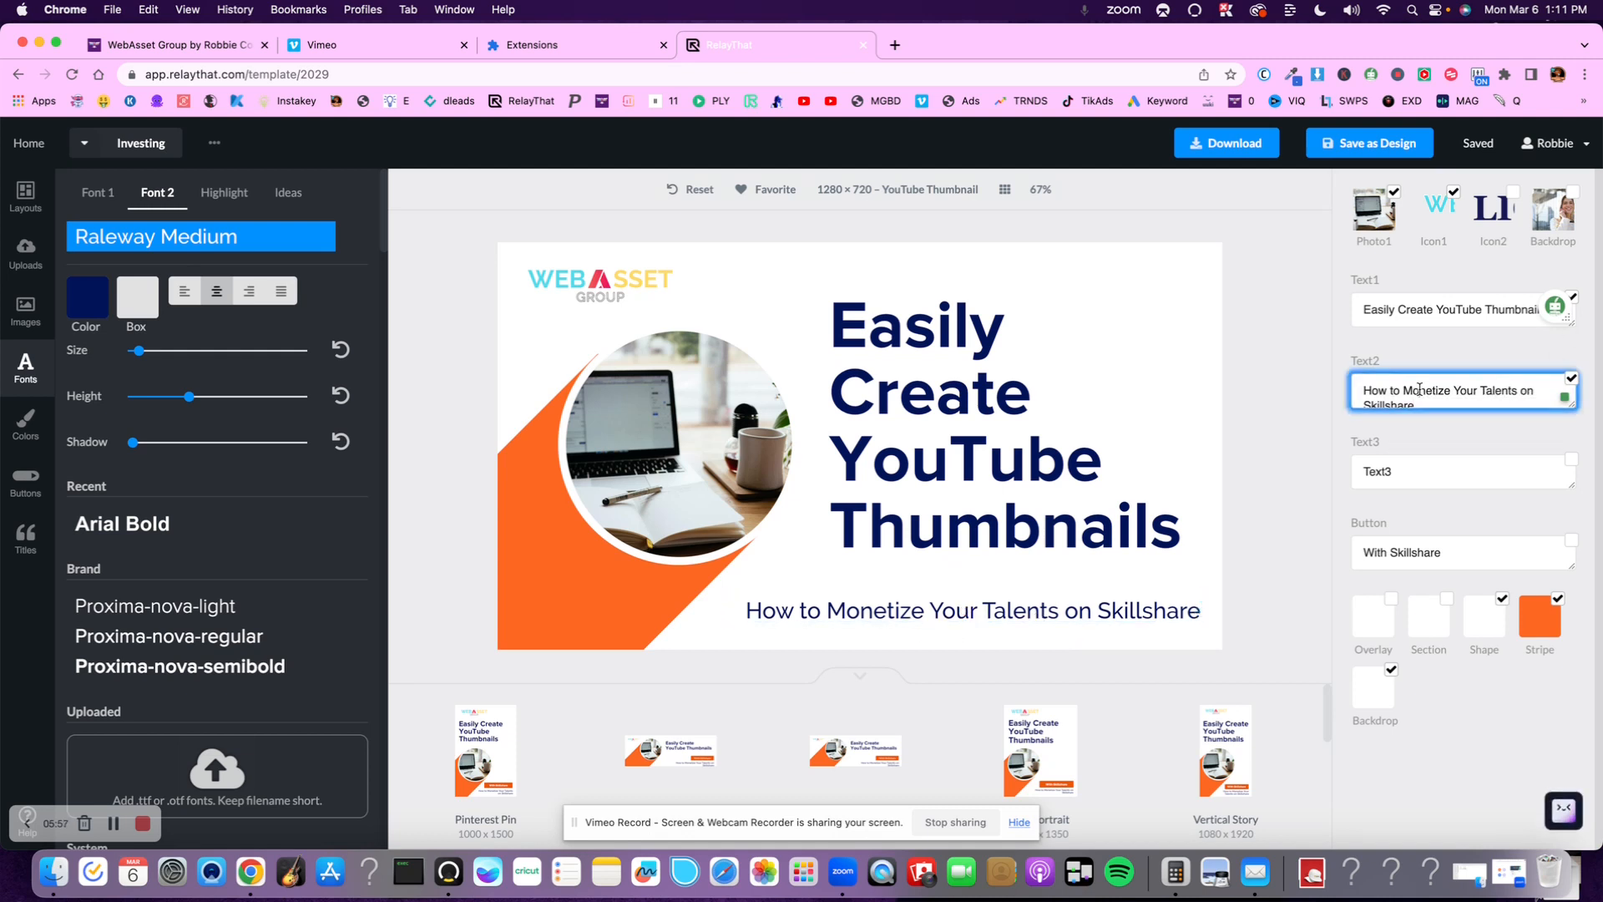
type("Change")
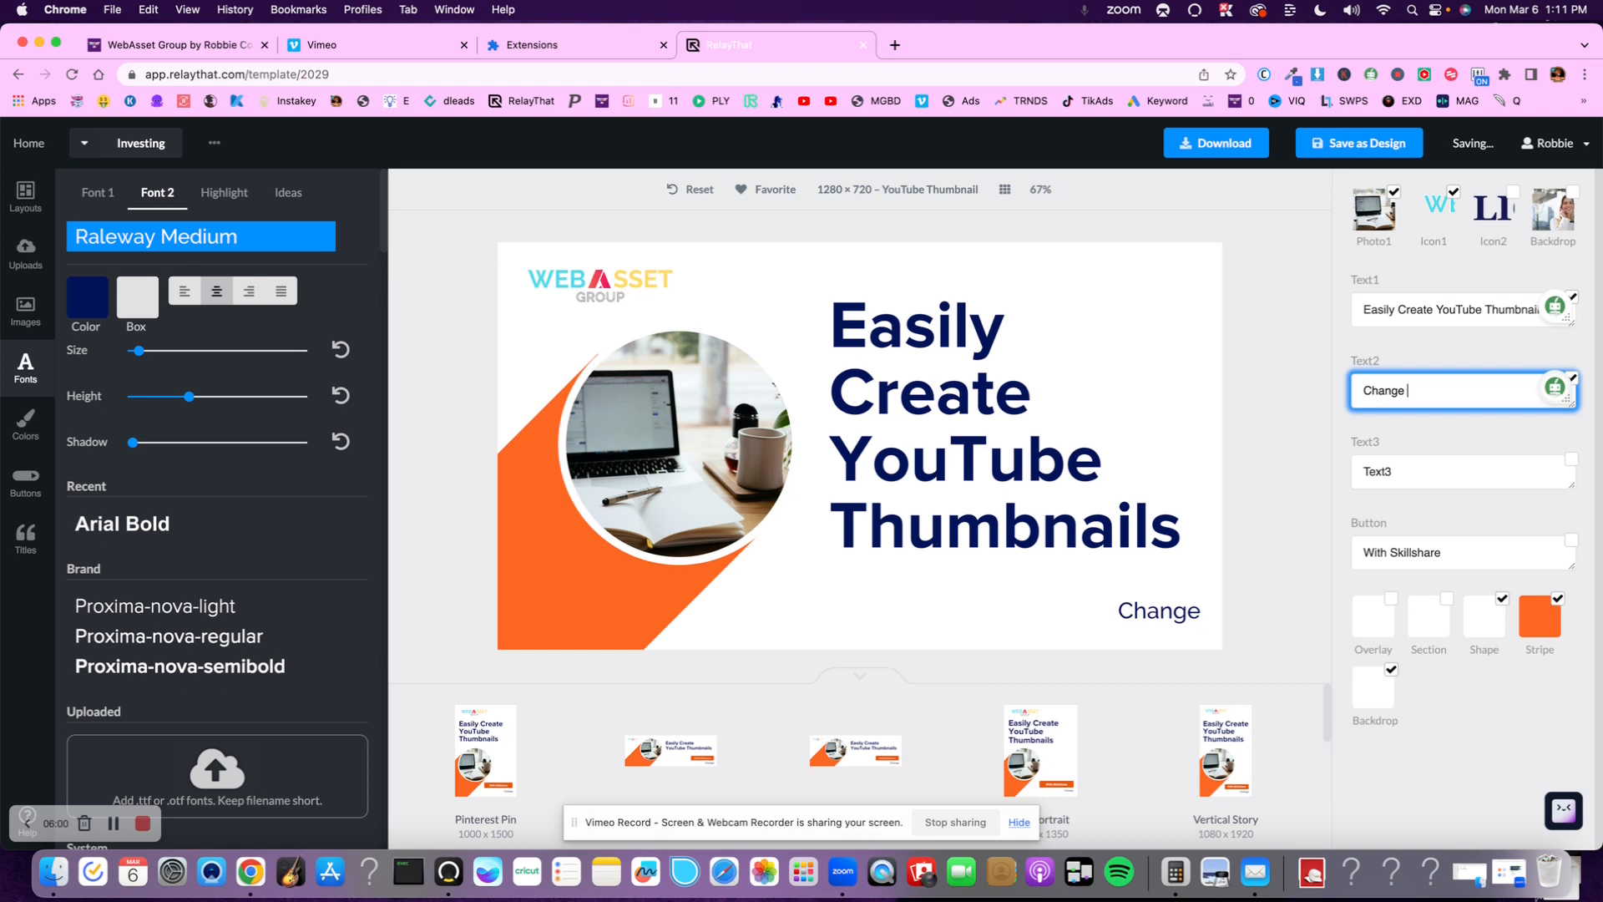
type("I")
left_click(1573, 377)
left_click(1575, 379)
left_click(1575, 379)
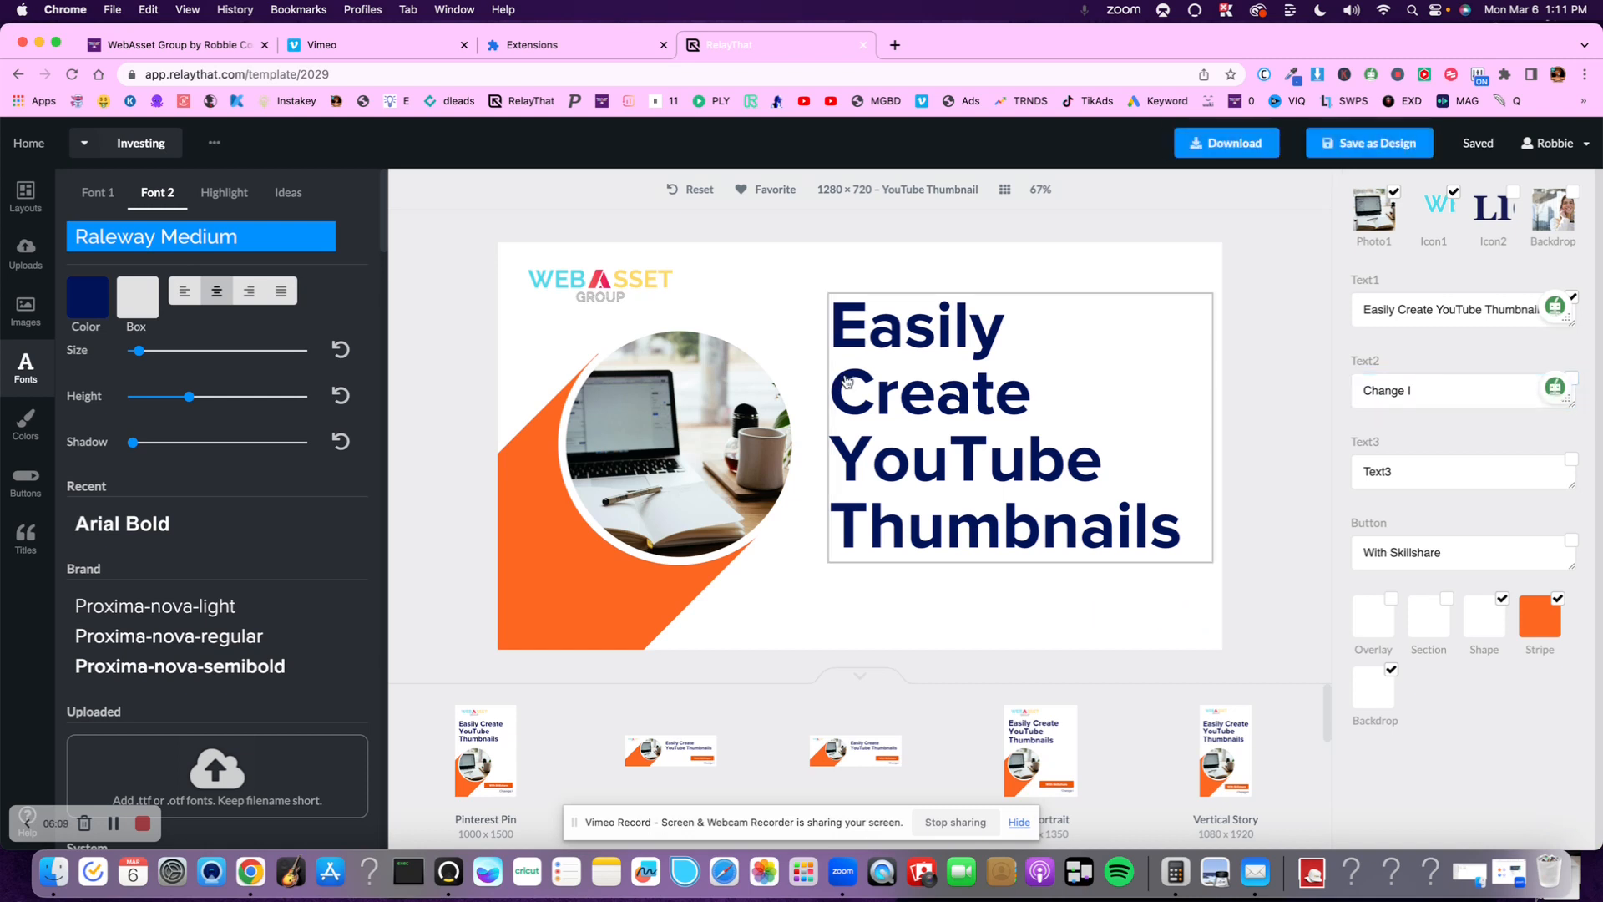
- Move the headline further down into the space freed by the hidden subtitle
left_click(925, 376)
left_click_drag(932, 404, 930, 404)
left_click(1276, 364)
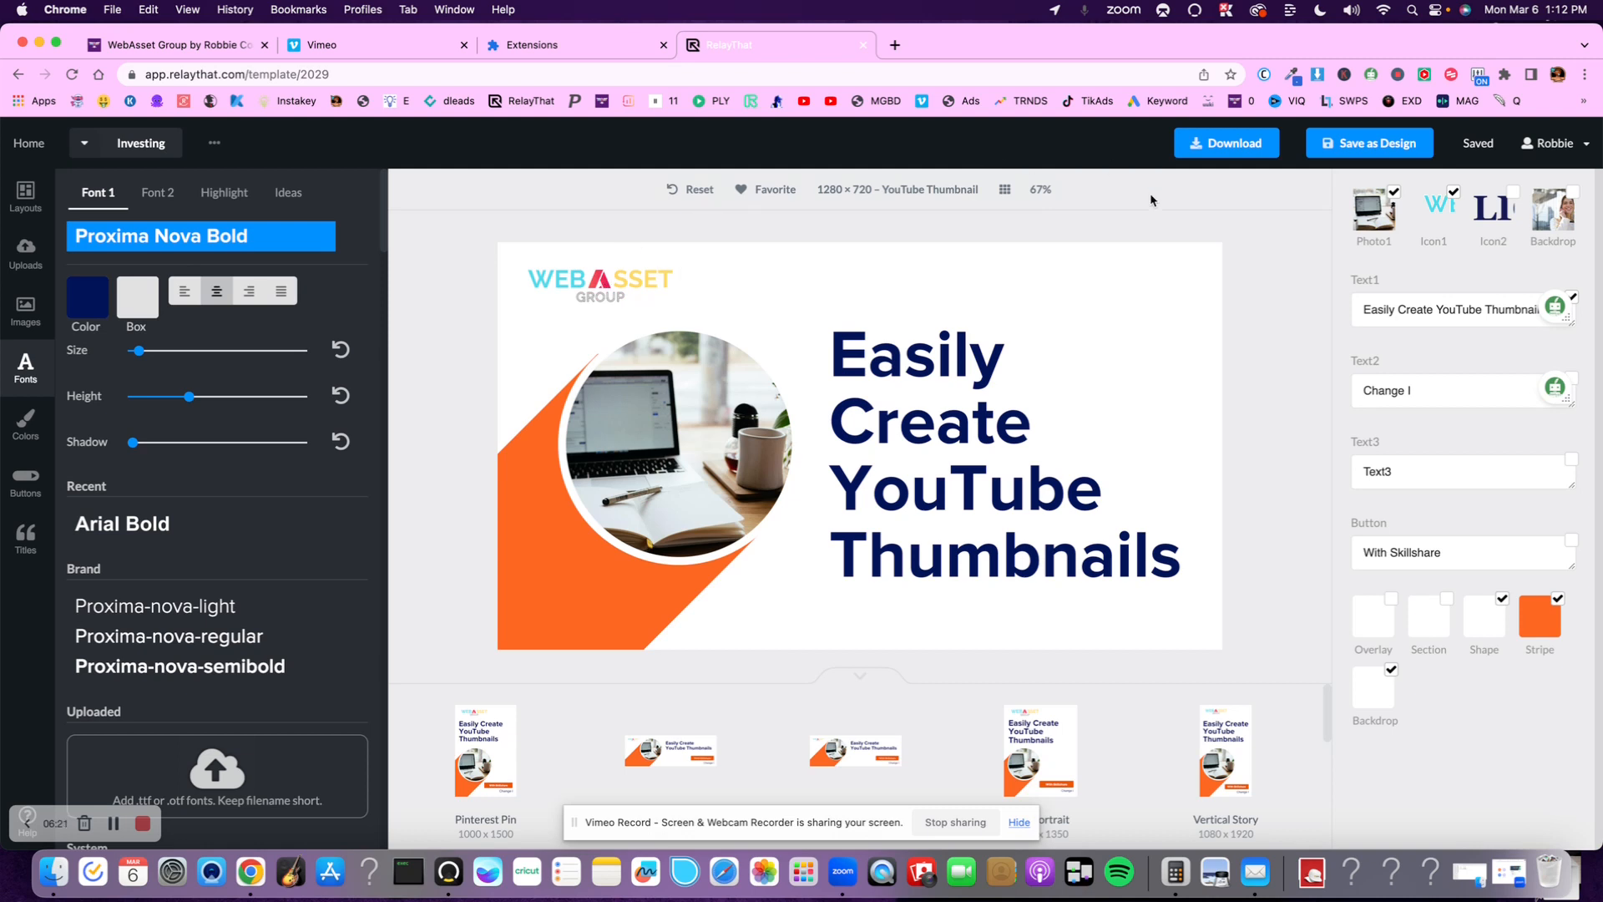
- Inspect the thumbnail's logo and laptop photo, and view the images uploaded to the workspace
left_click(628, 281)
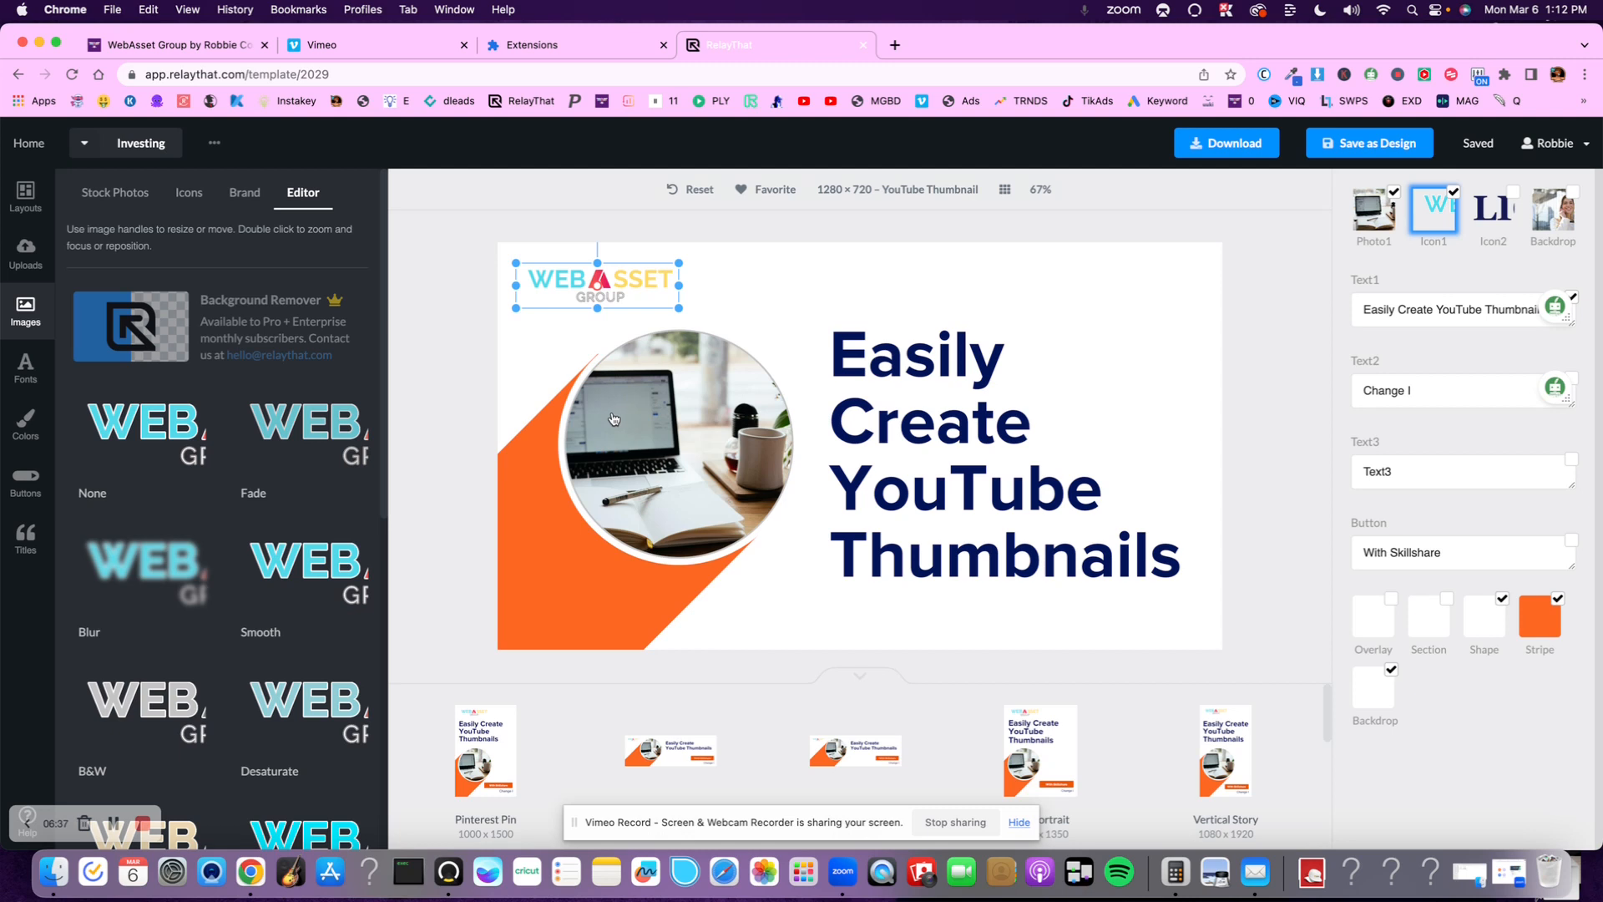
left_click(1328, 353)
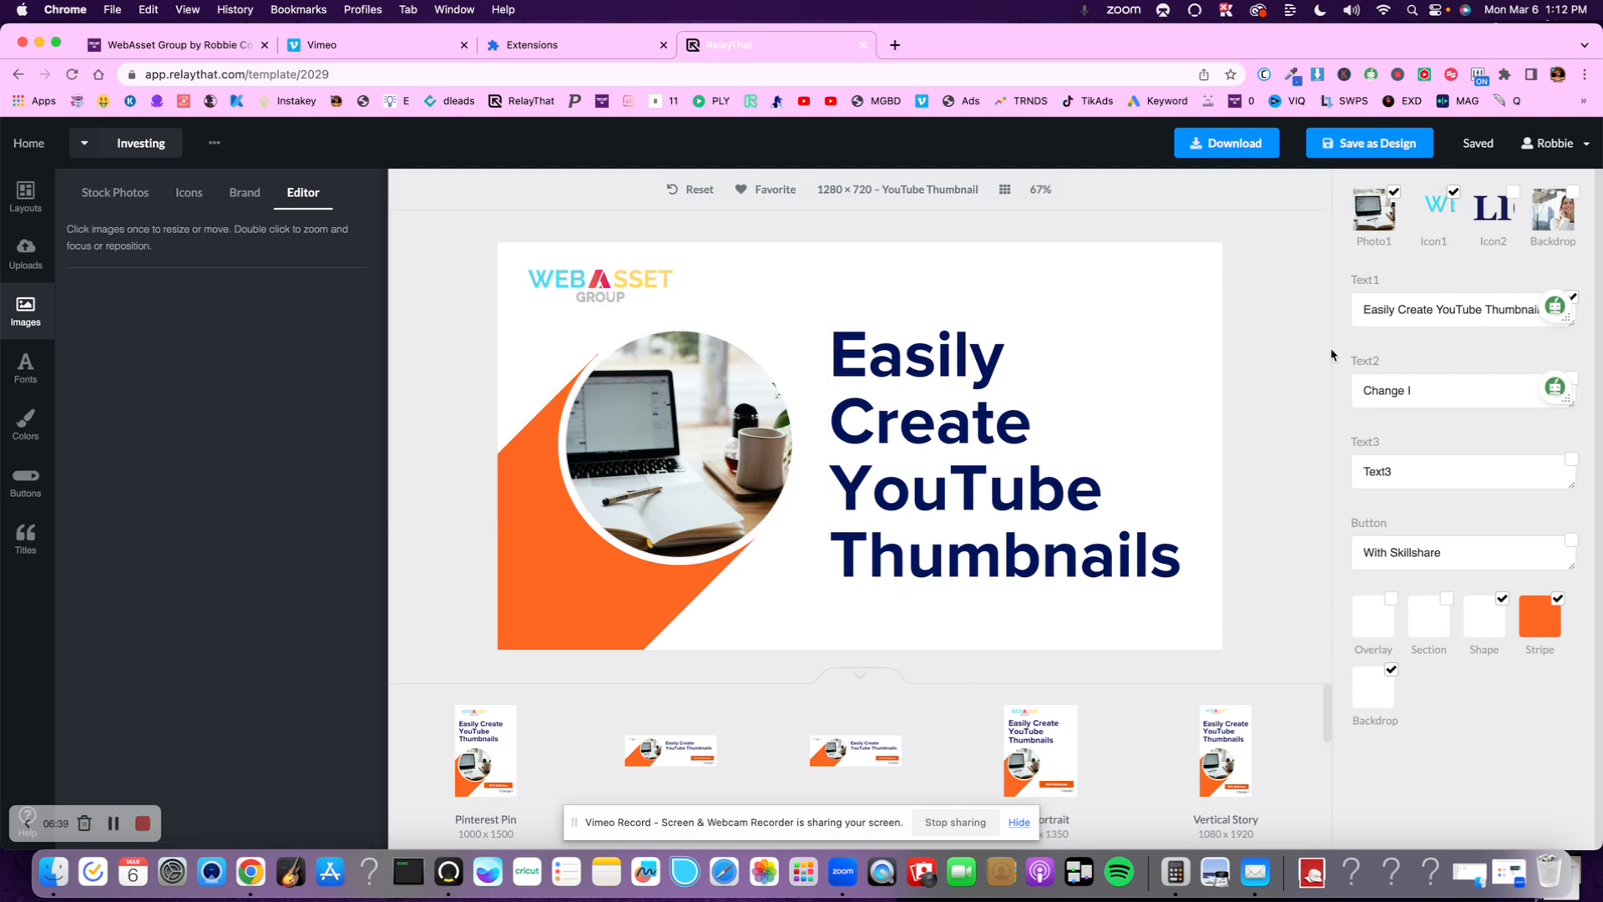
left_click(645, 453)
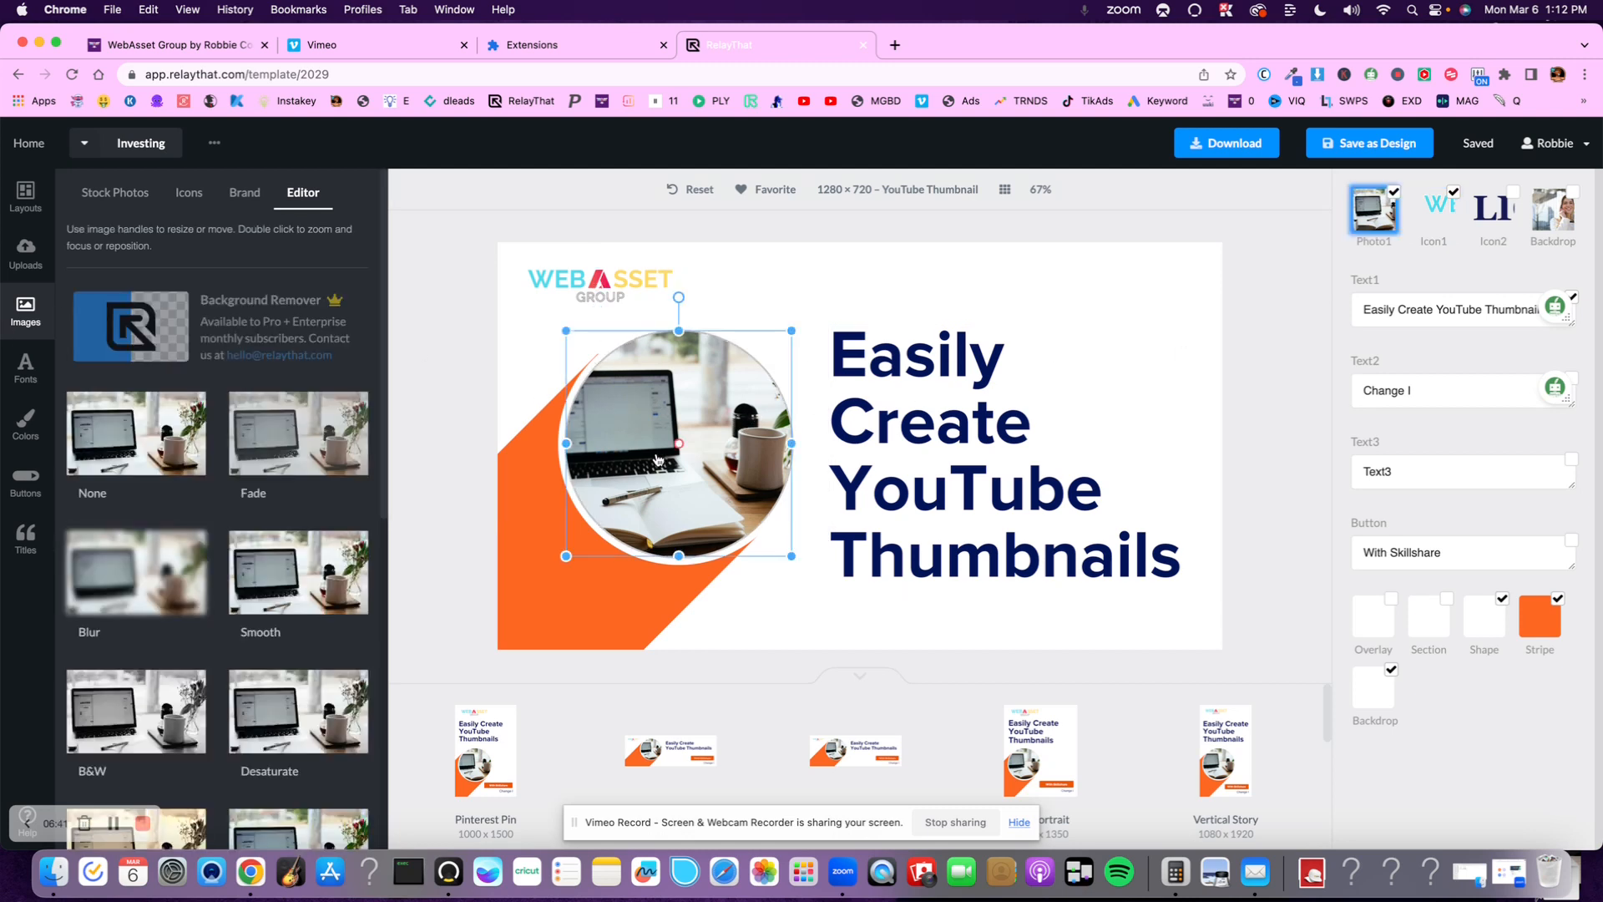
left_click(26, 245)
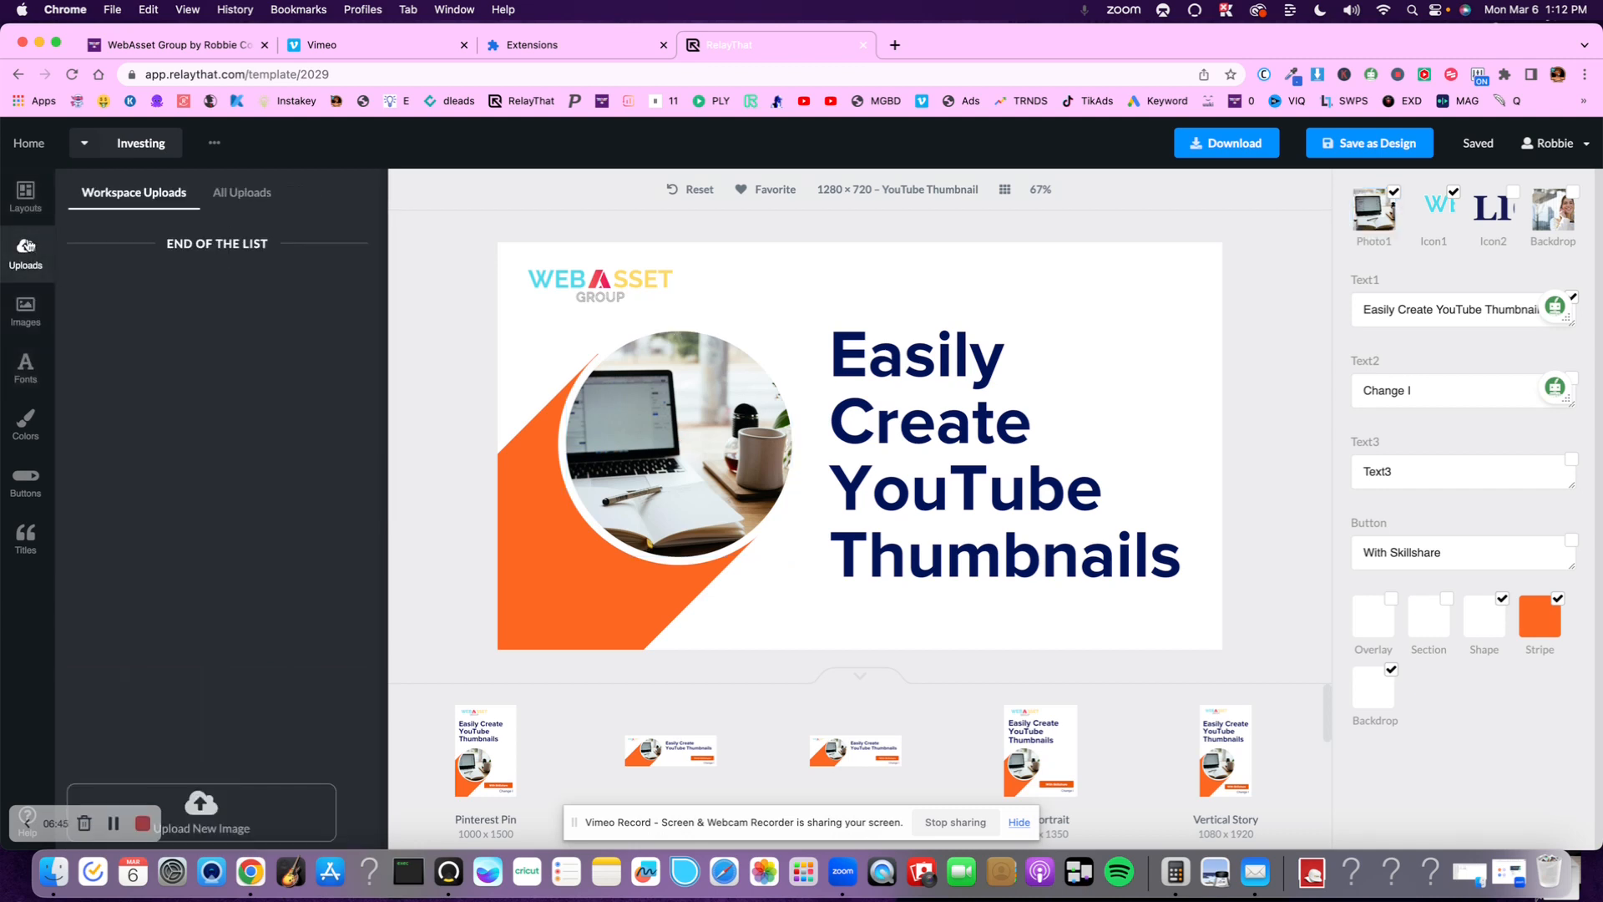
mouse_move(106, 273)
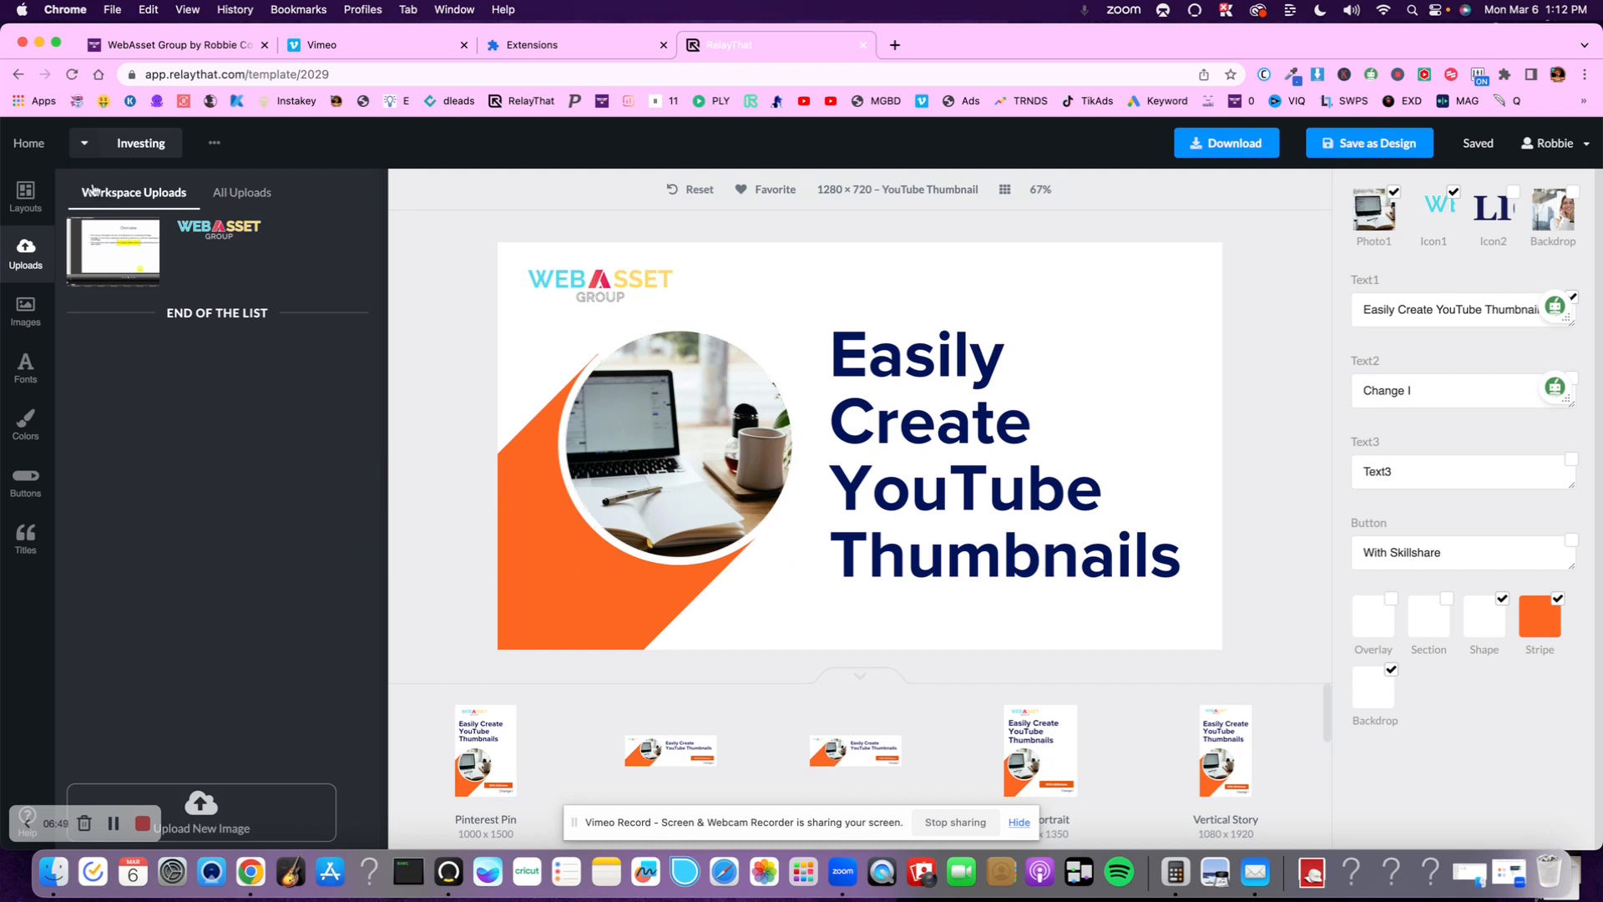
left_click(116, 194)
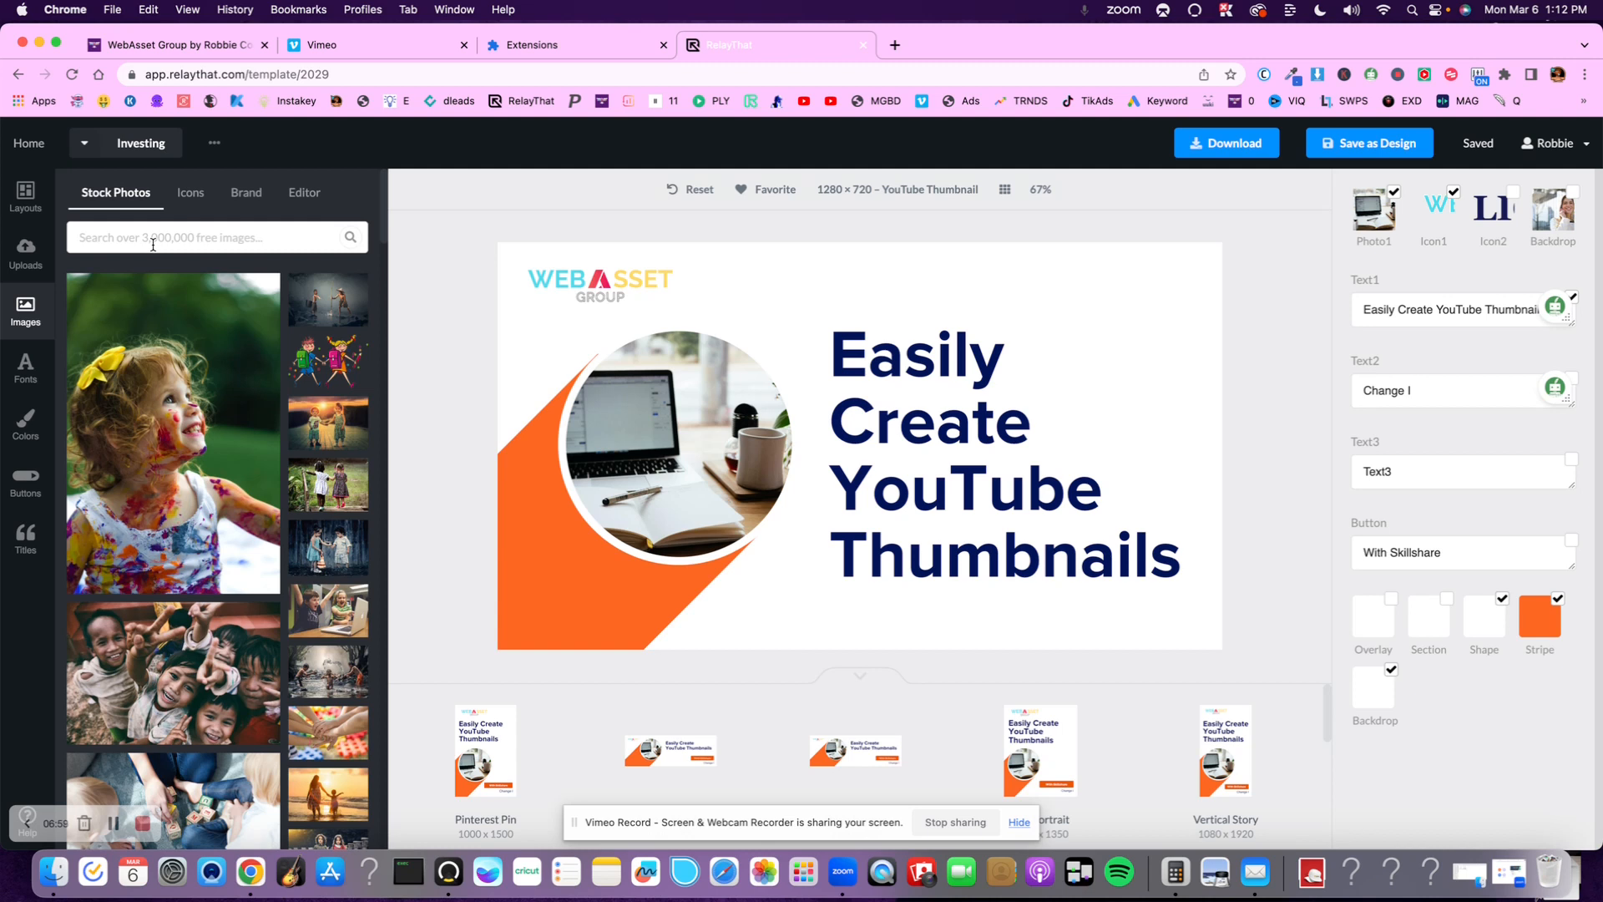
- Search the stock photos for "software" and look through the images for a possible replacement for the laptop photo
left_click(209, 237)
type("software")
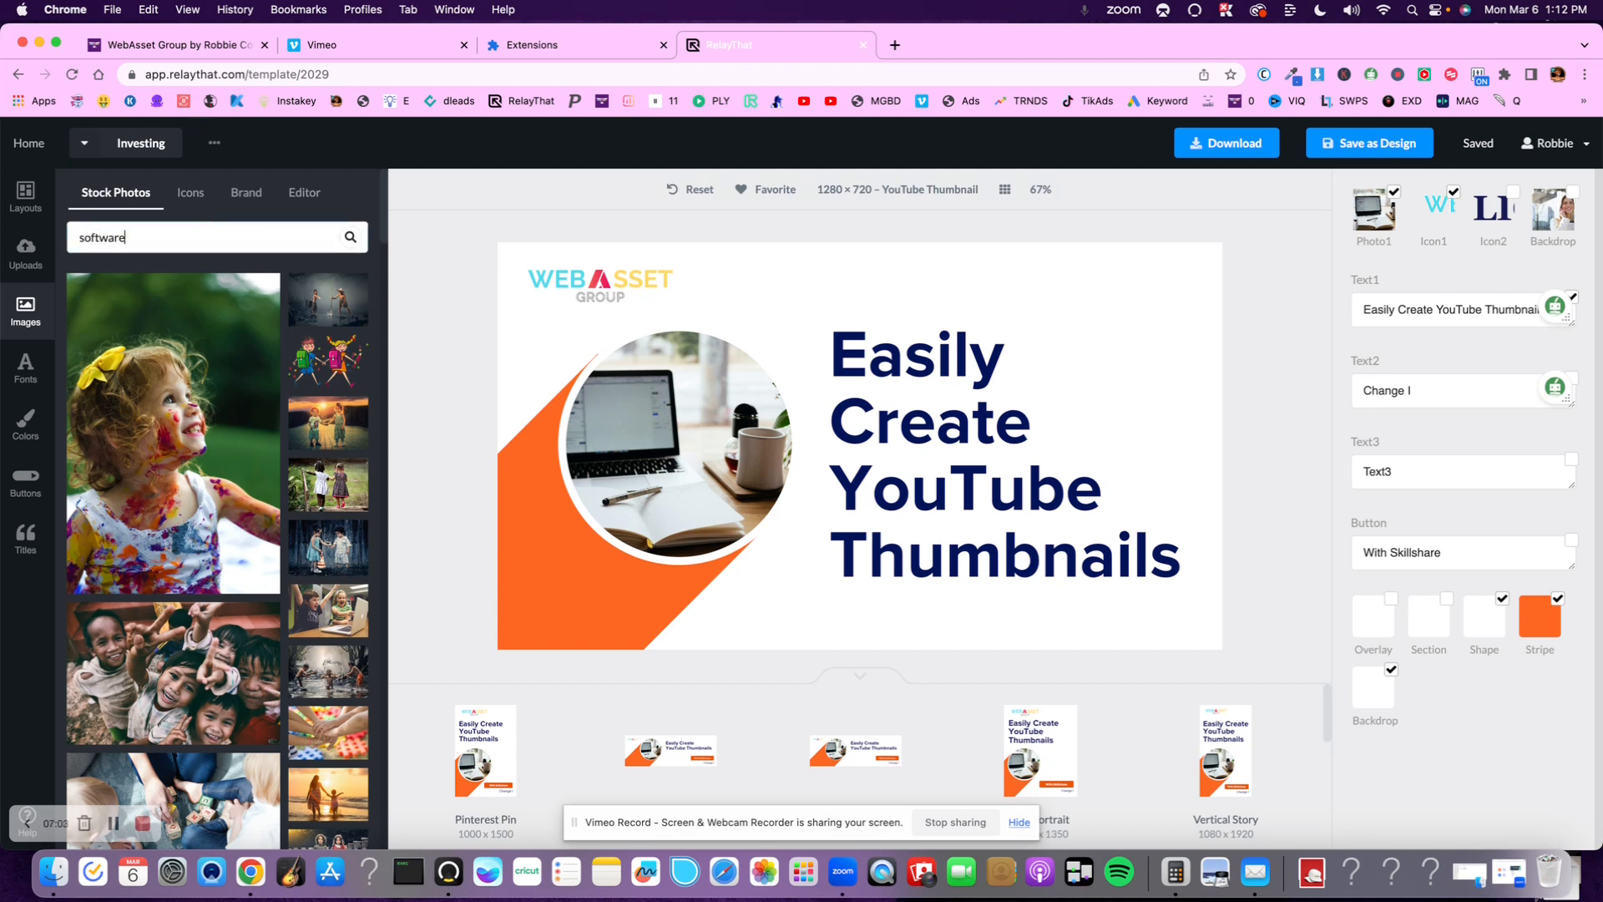
key("Return")
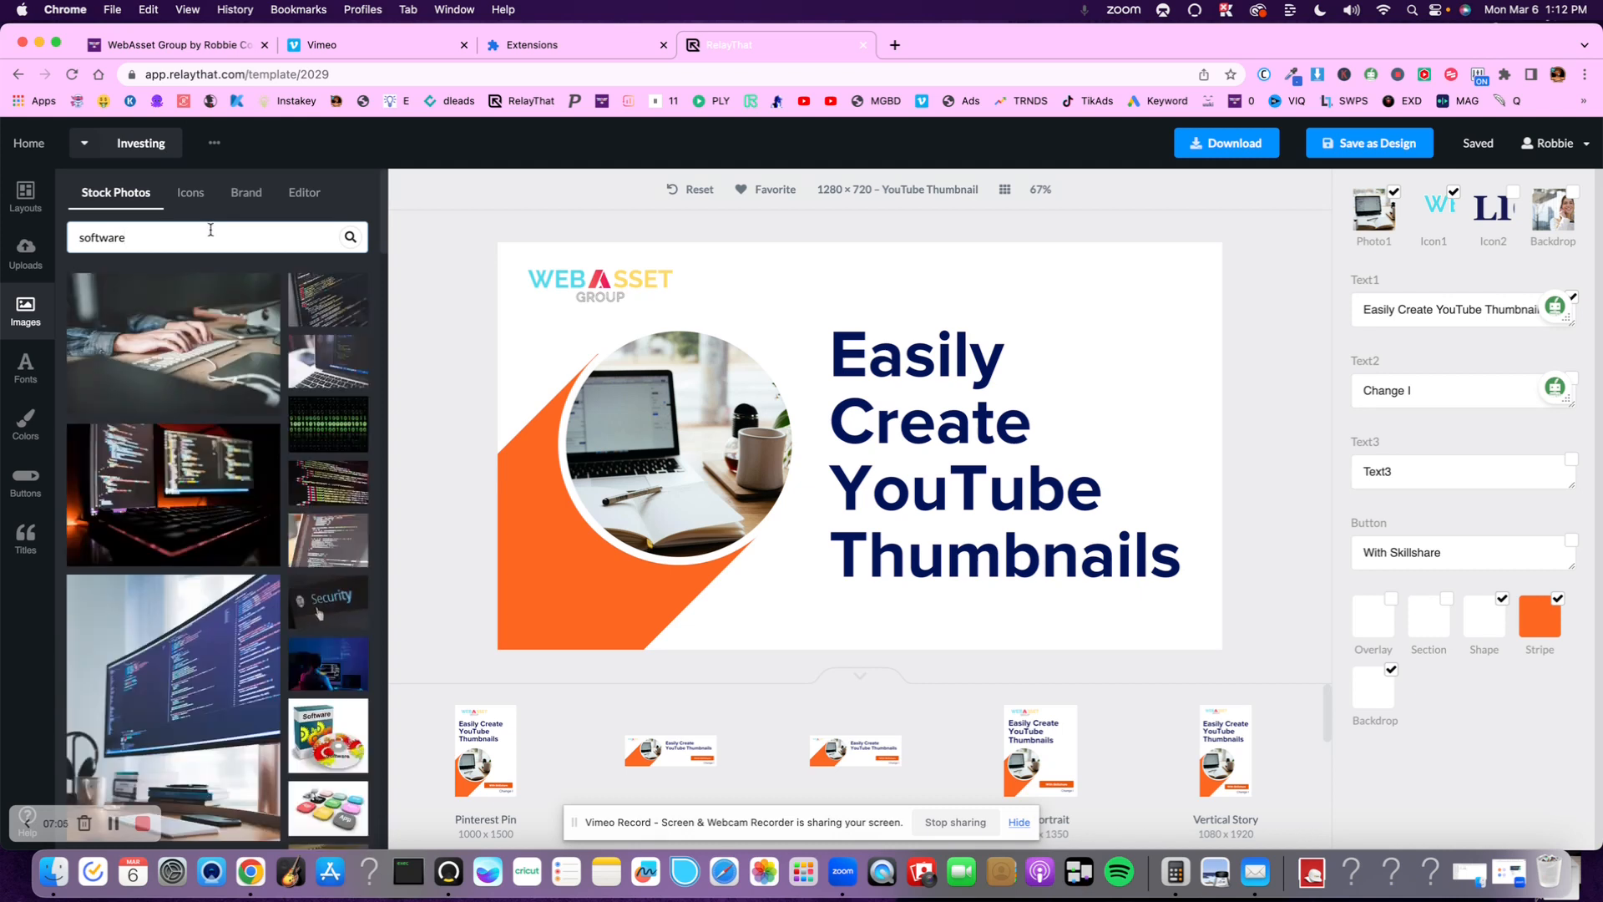
scroll(341, 562, "down", 5)
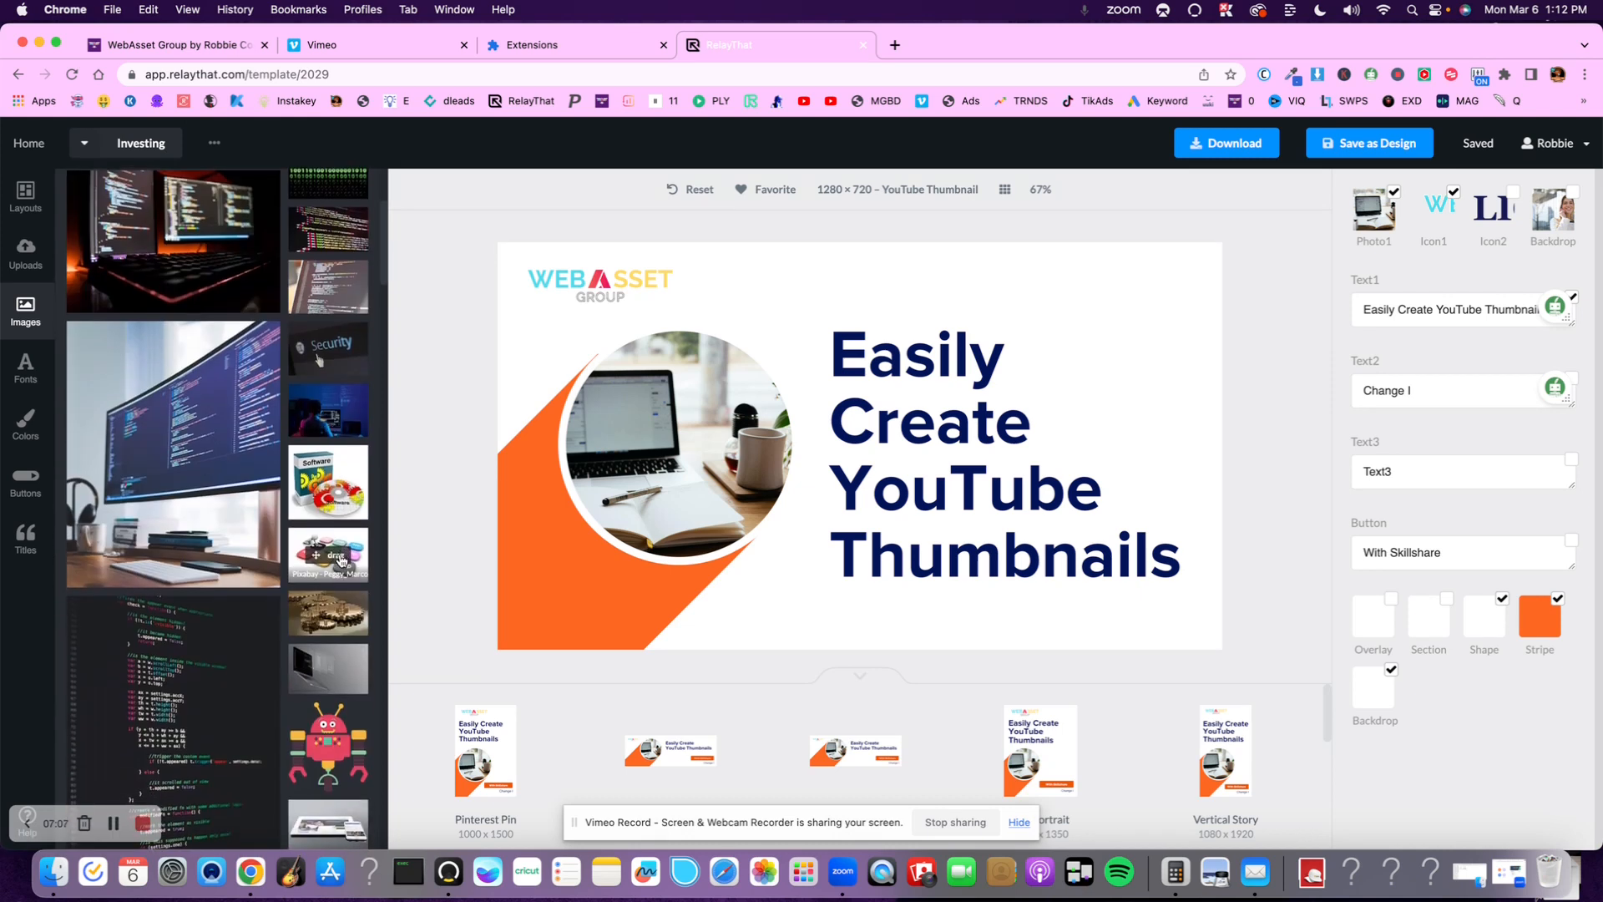
scroll(340, 561, "down", 7)
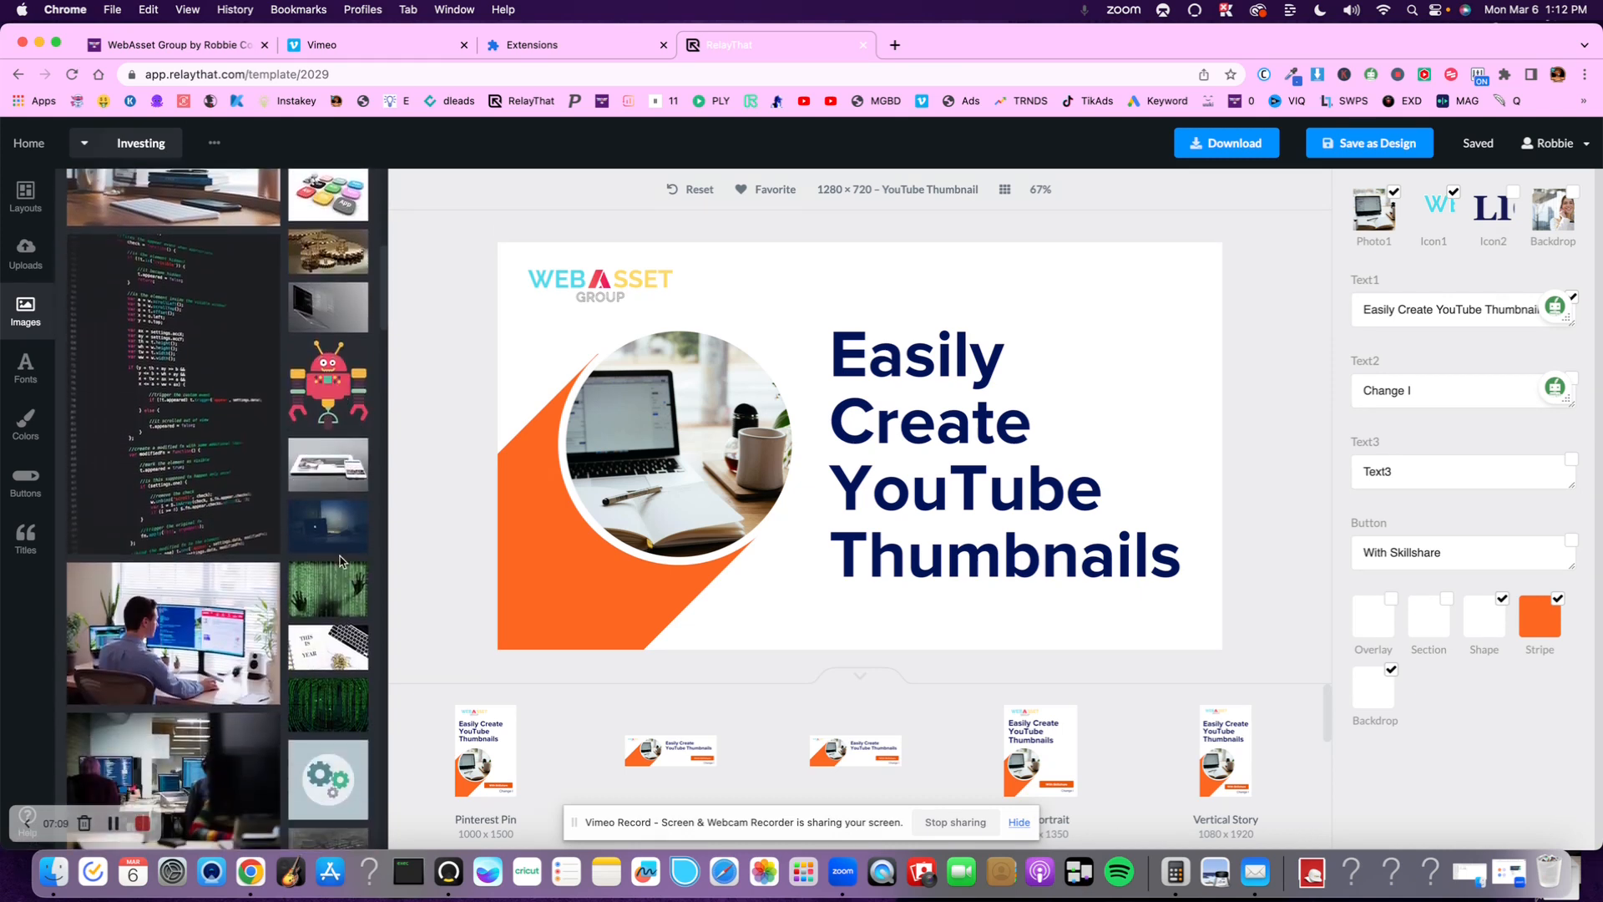
scroll(341, 561, "down", 10)
scroll(341, 561, "down", 10)
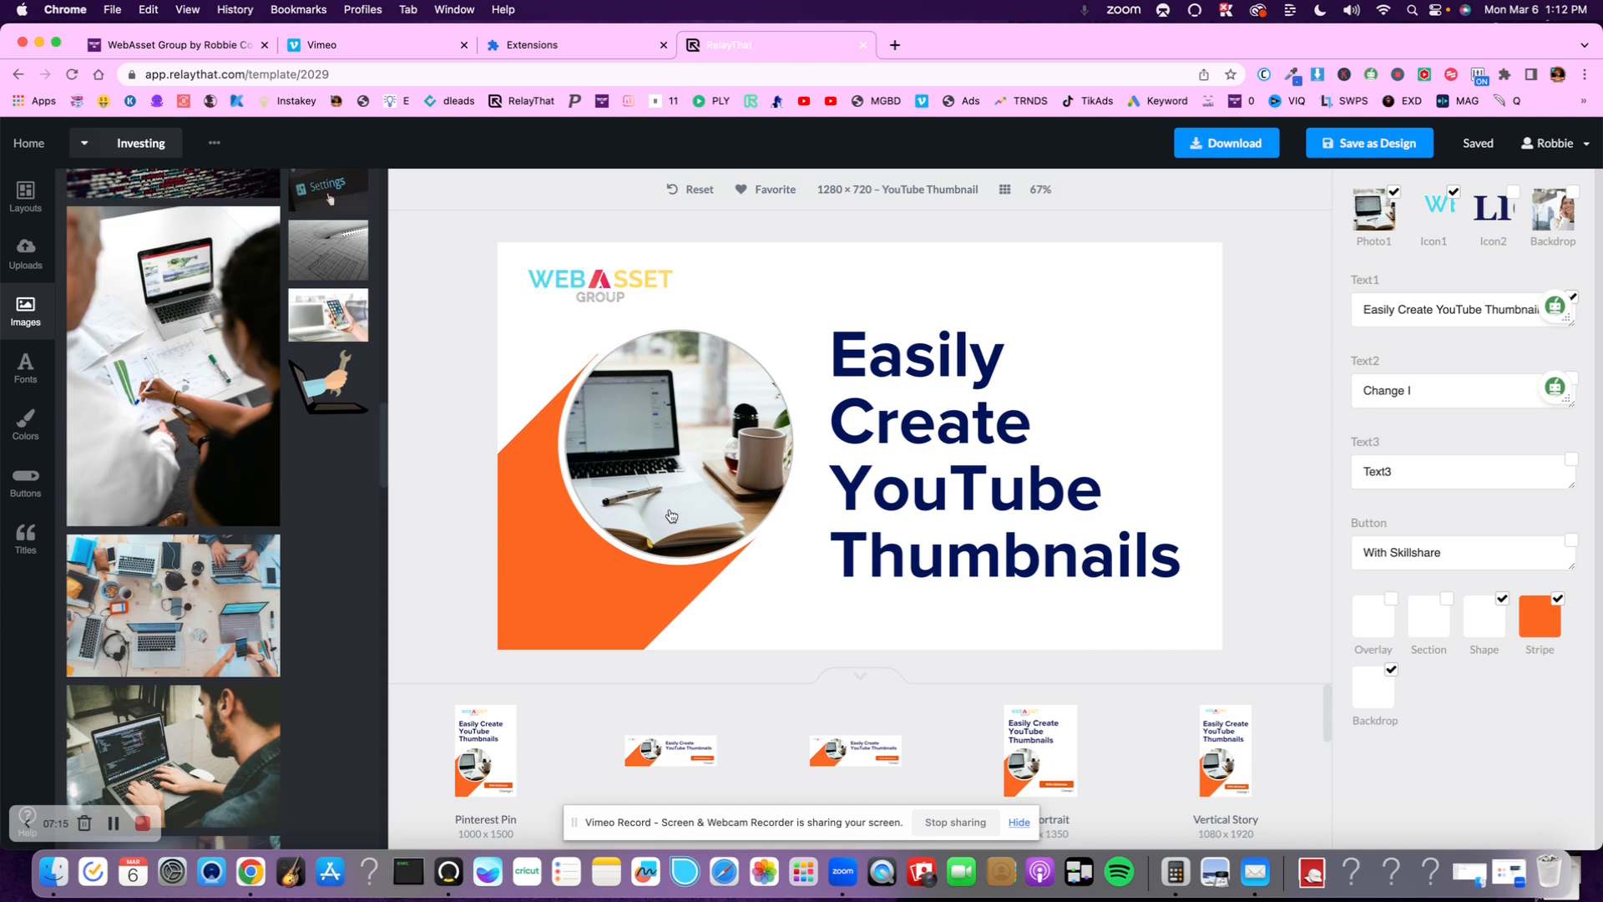
scroll(108, 634, "down", 5)
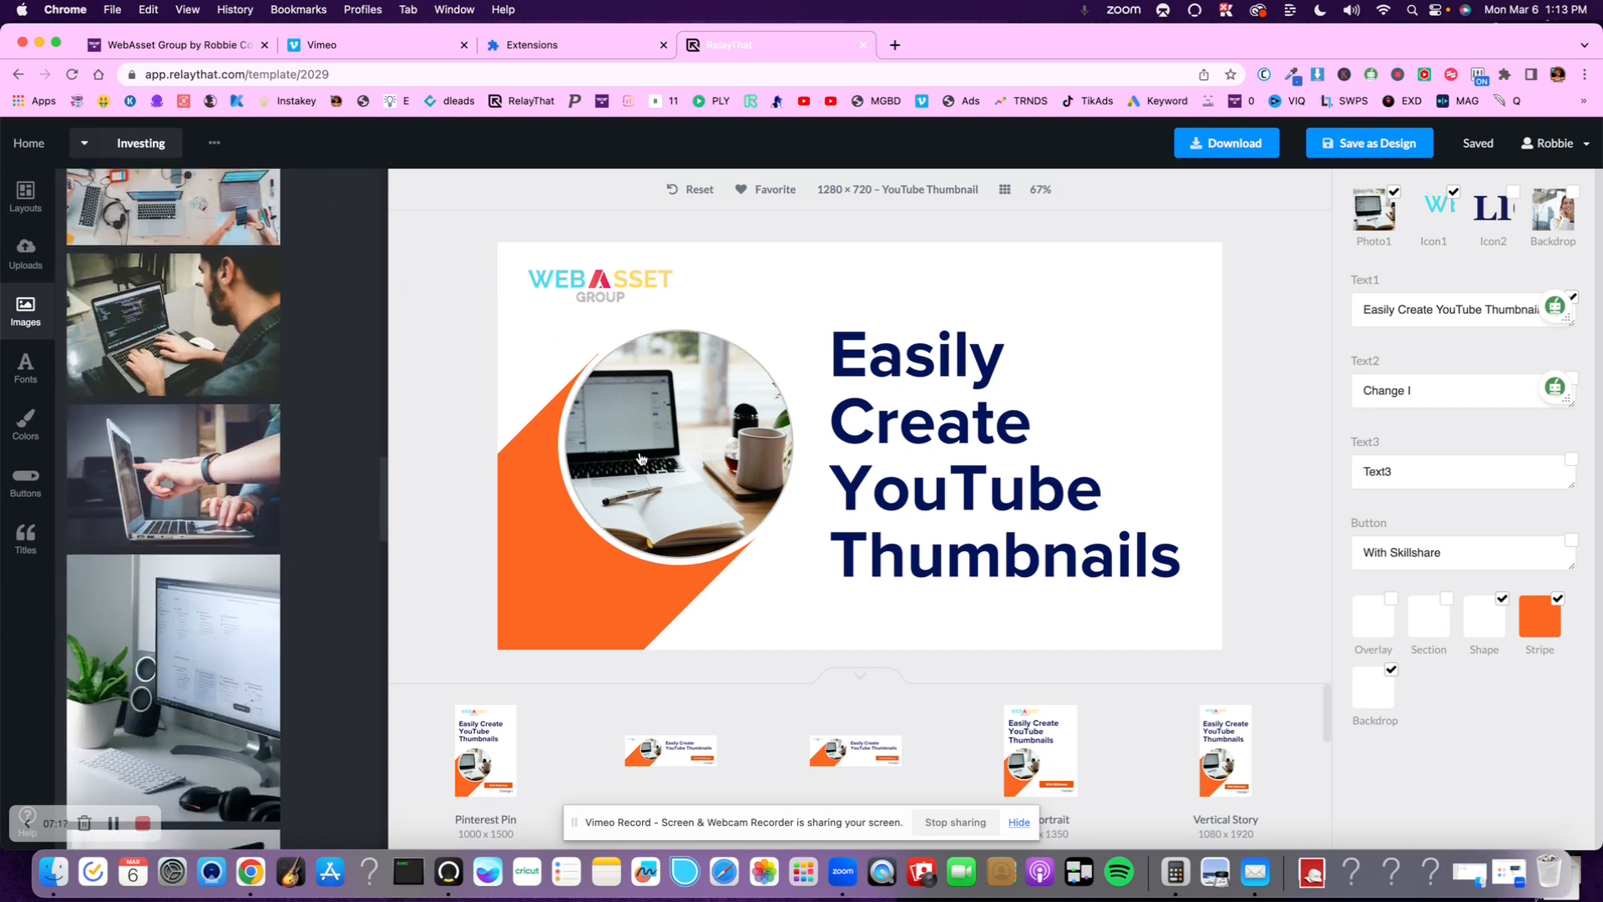
- Search the stock photos for "man smiling" and replace the laptop photo with the curly-haired man in glasses
scroll(181, 468, "up", 15)
double_click(155, 233)
type("man smiling")
key("Return")
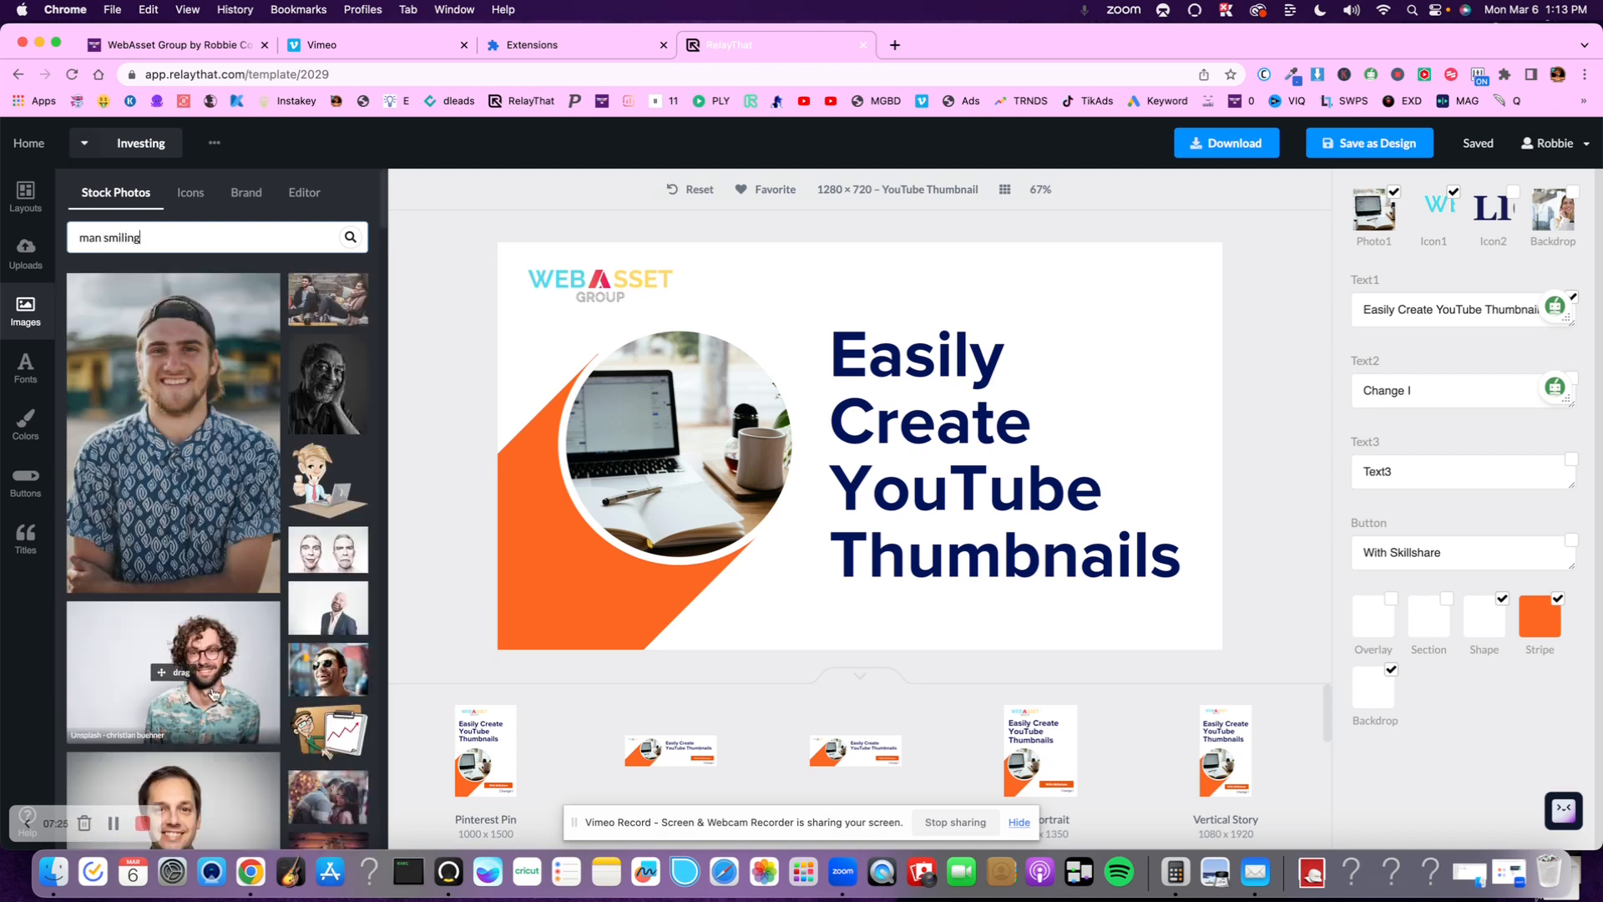
left_click_drag(177, 673, 609, 484)
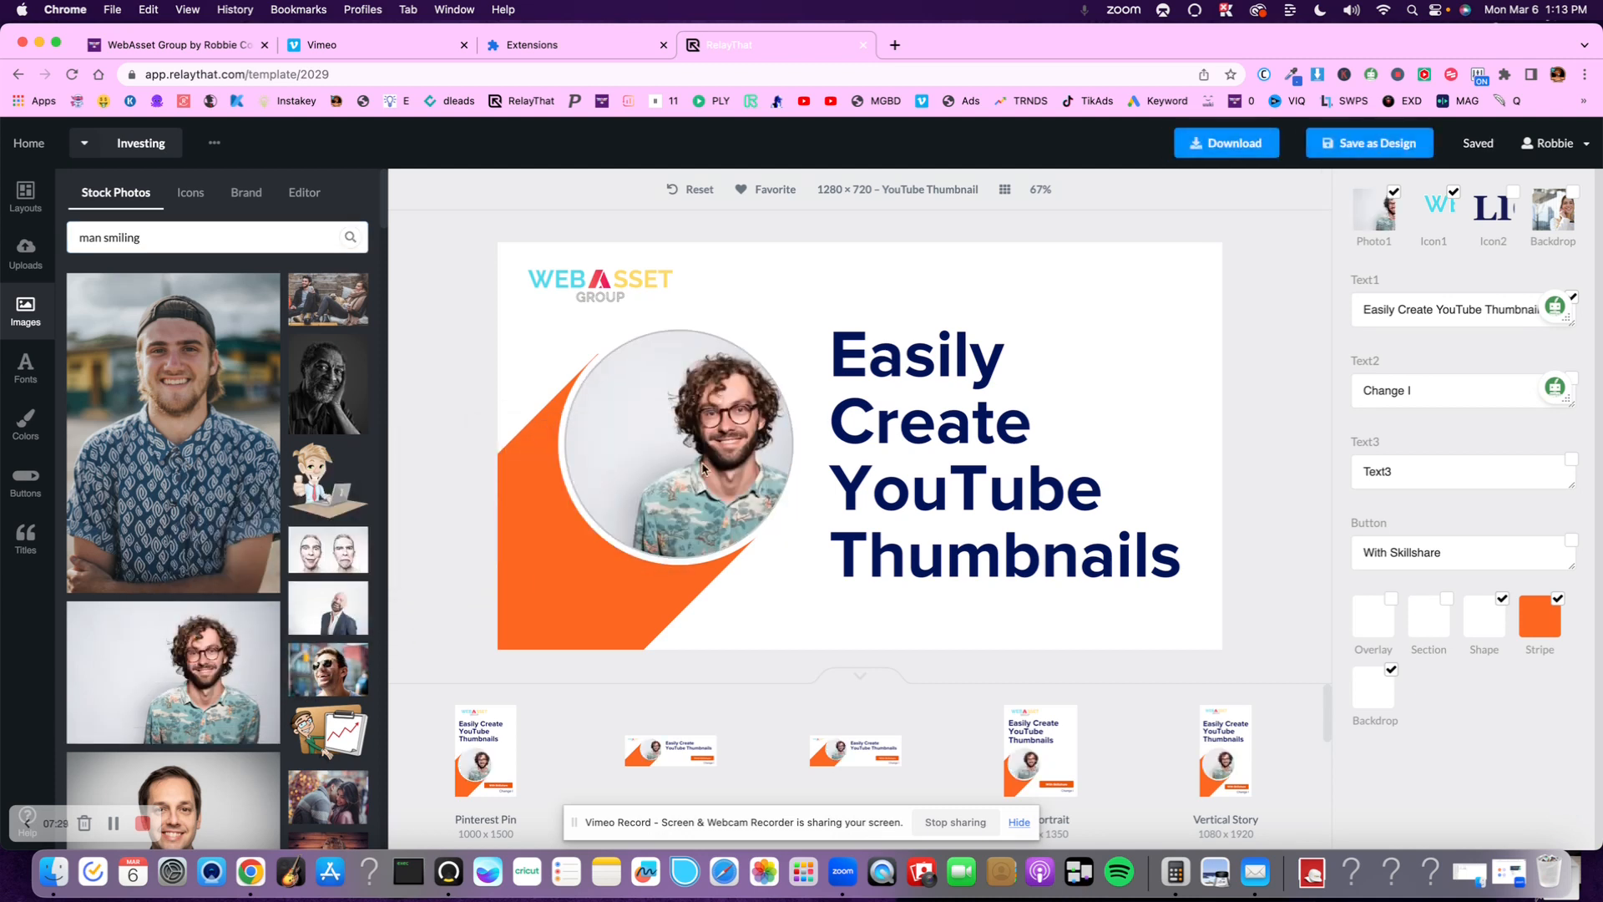
- Reposition the man's photo inside its circular frame so that he is centered
left_click(702, 469)
double_click(702, 468)
left_click_drag(702, 461, 654, 462)
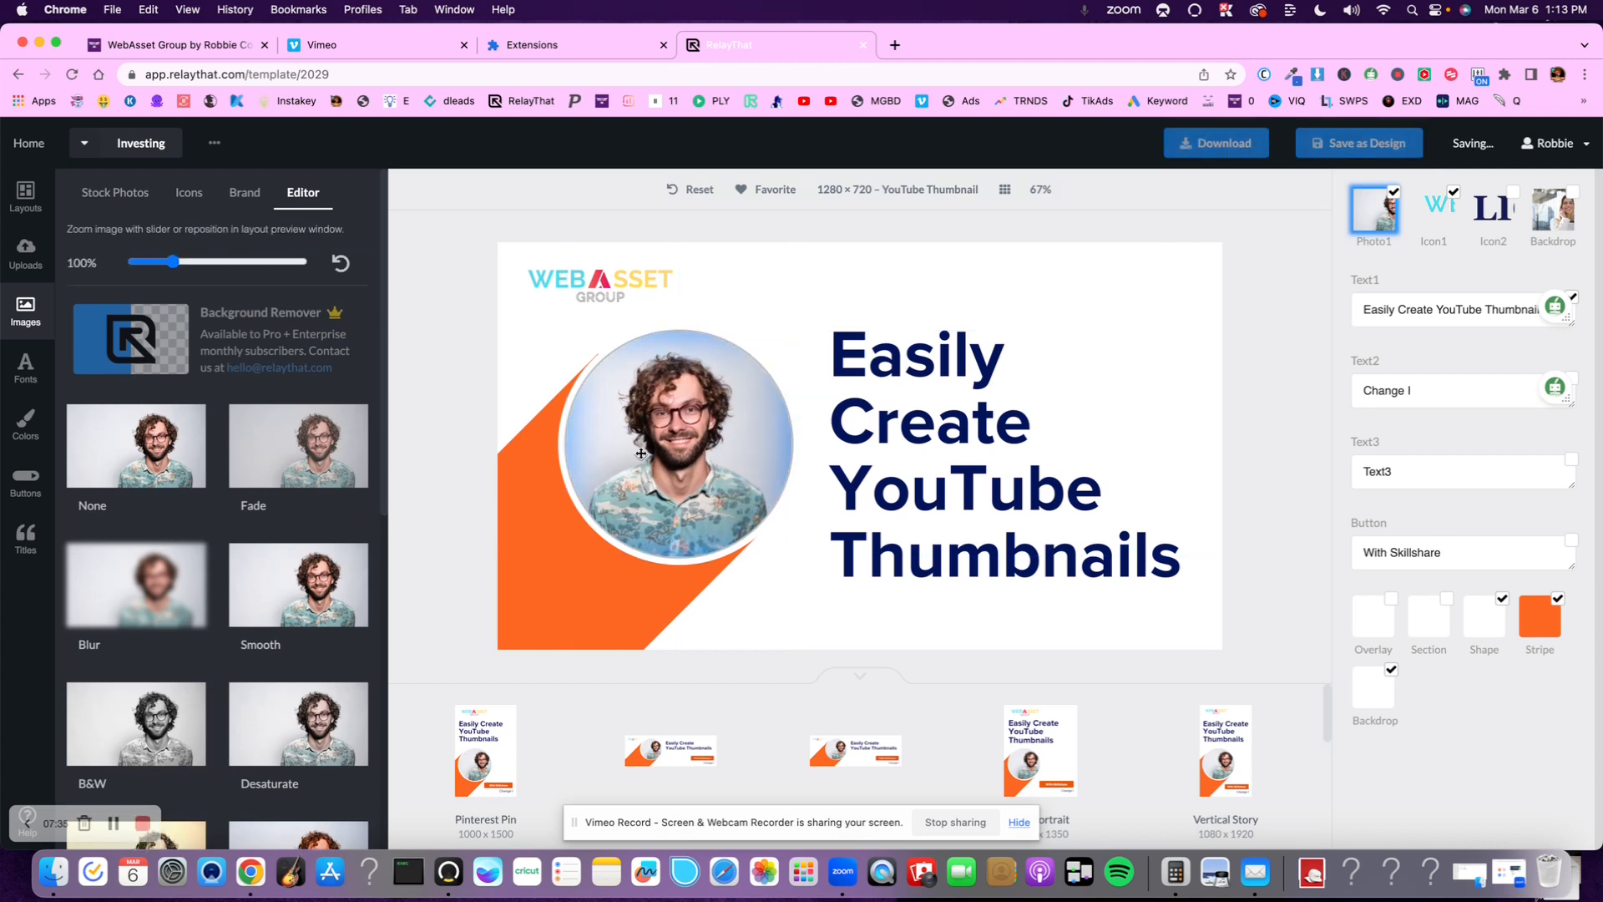
left_click(1242, 291)
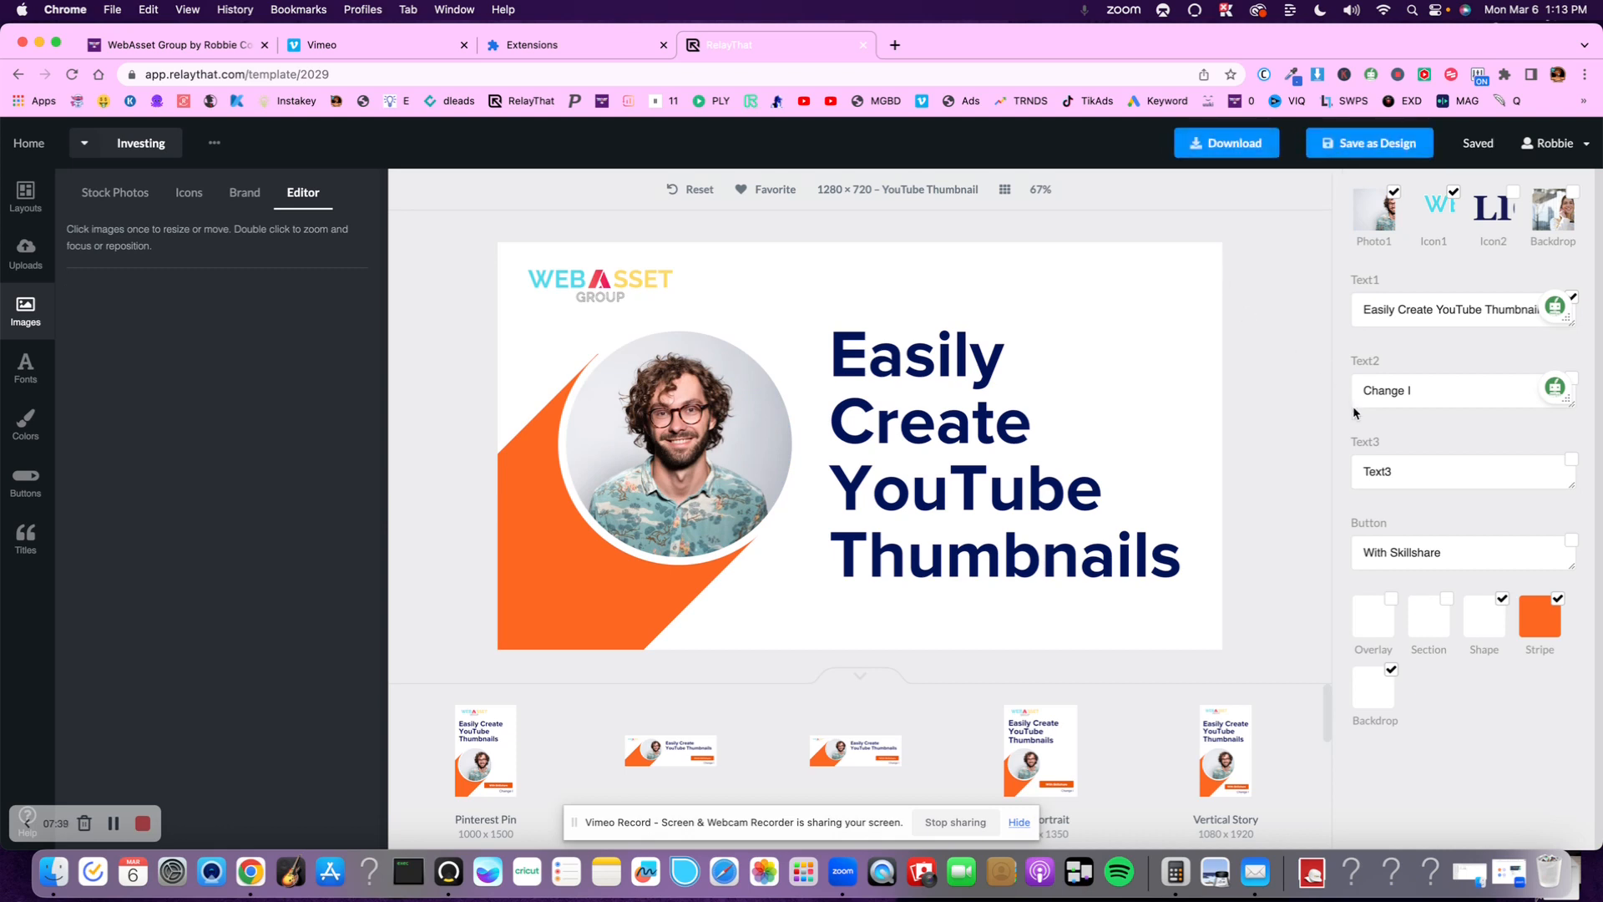
- Change the stripe color to purple 5B1C77 and move the headline slightly up on the thumbnail
left_click(1553, 632)
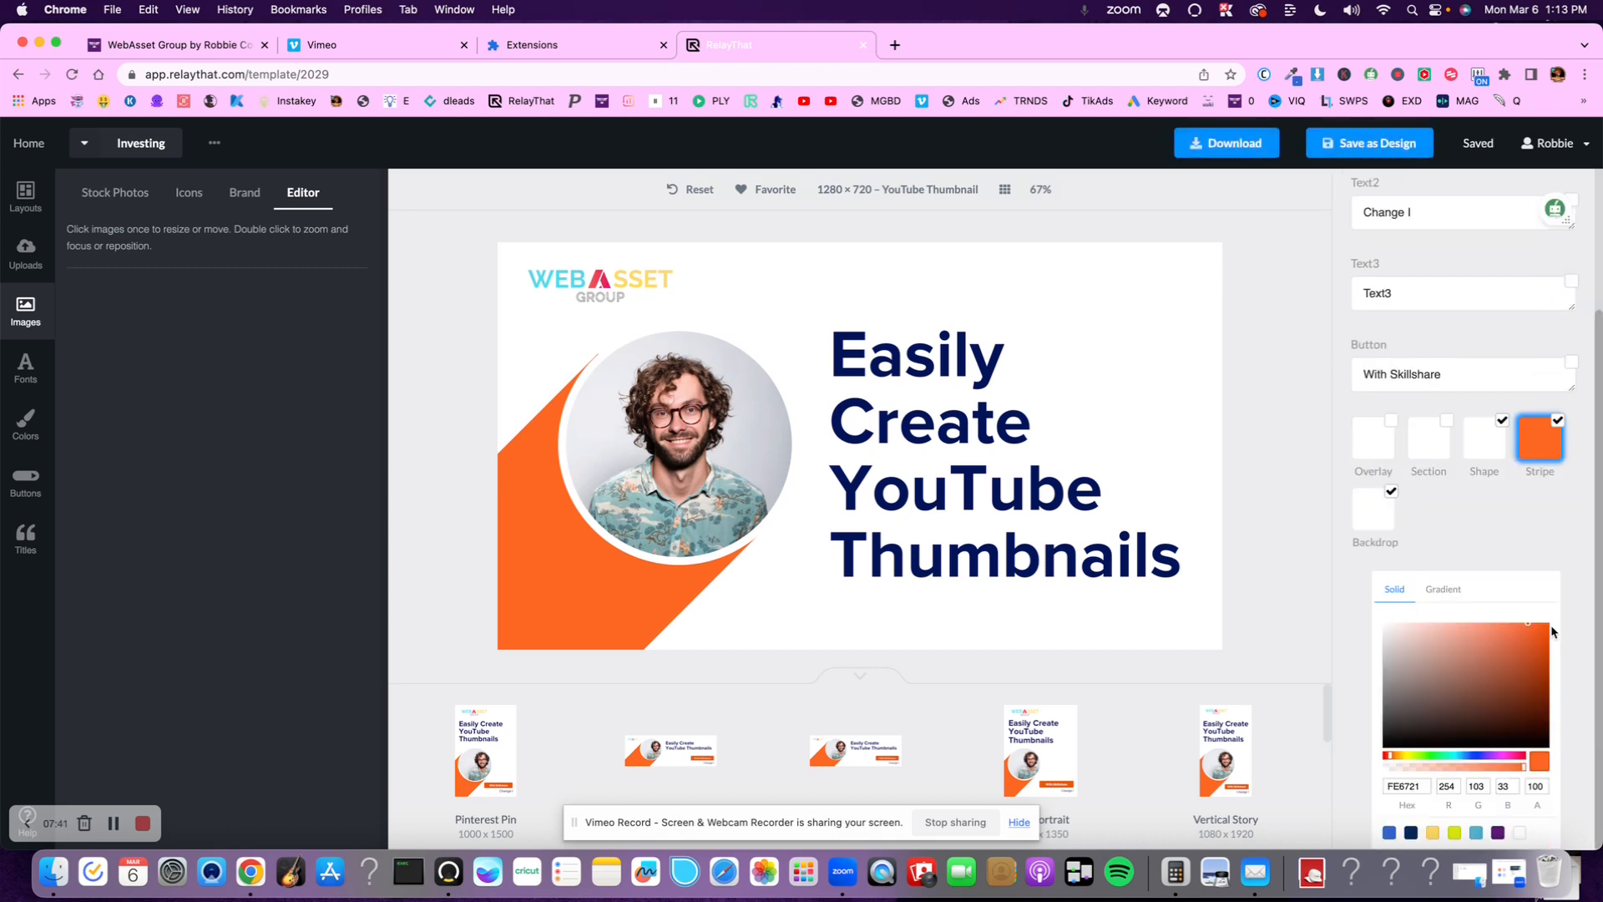
left_click(1498, 833)
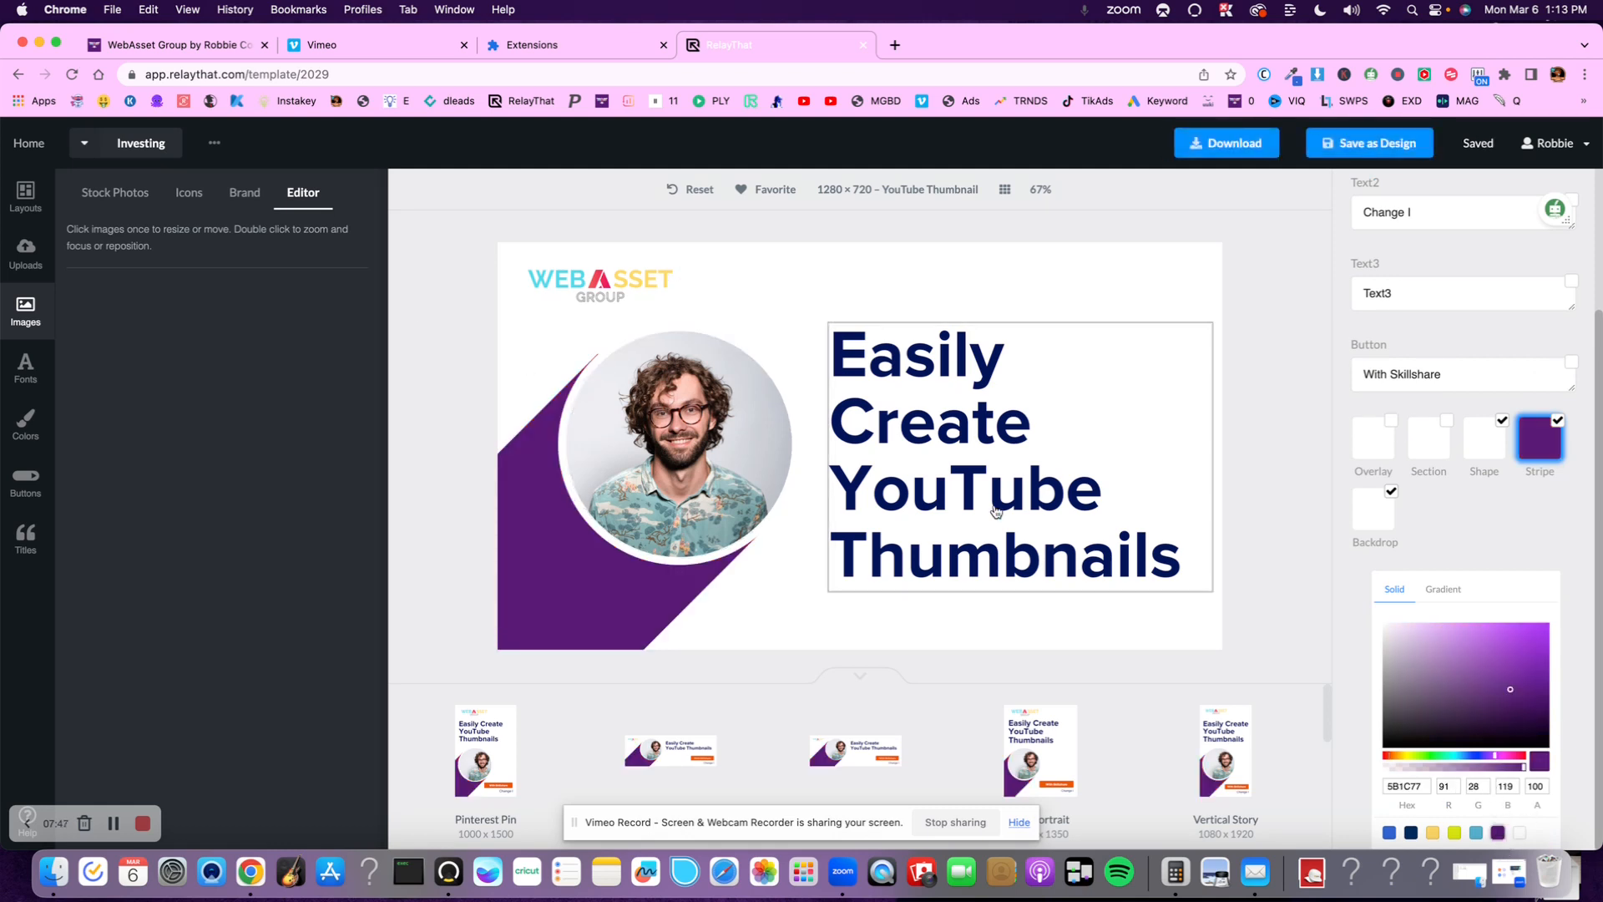
left_click(1032, 474)
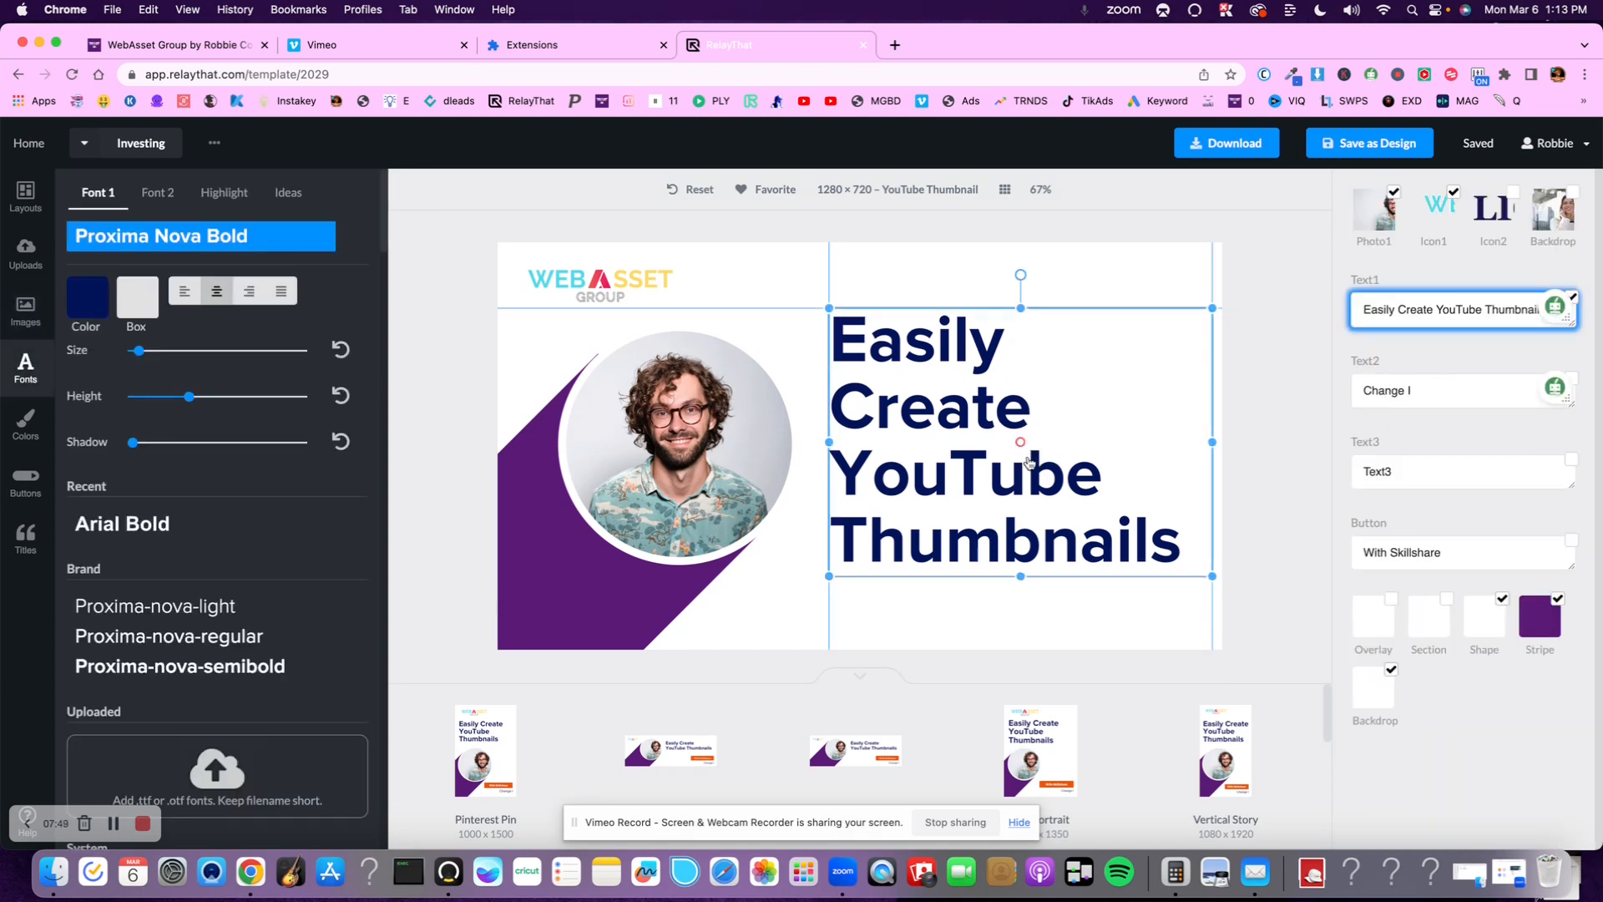
left_click(1251, 420)
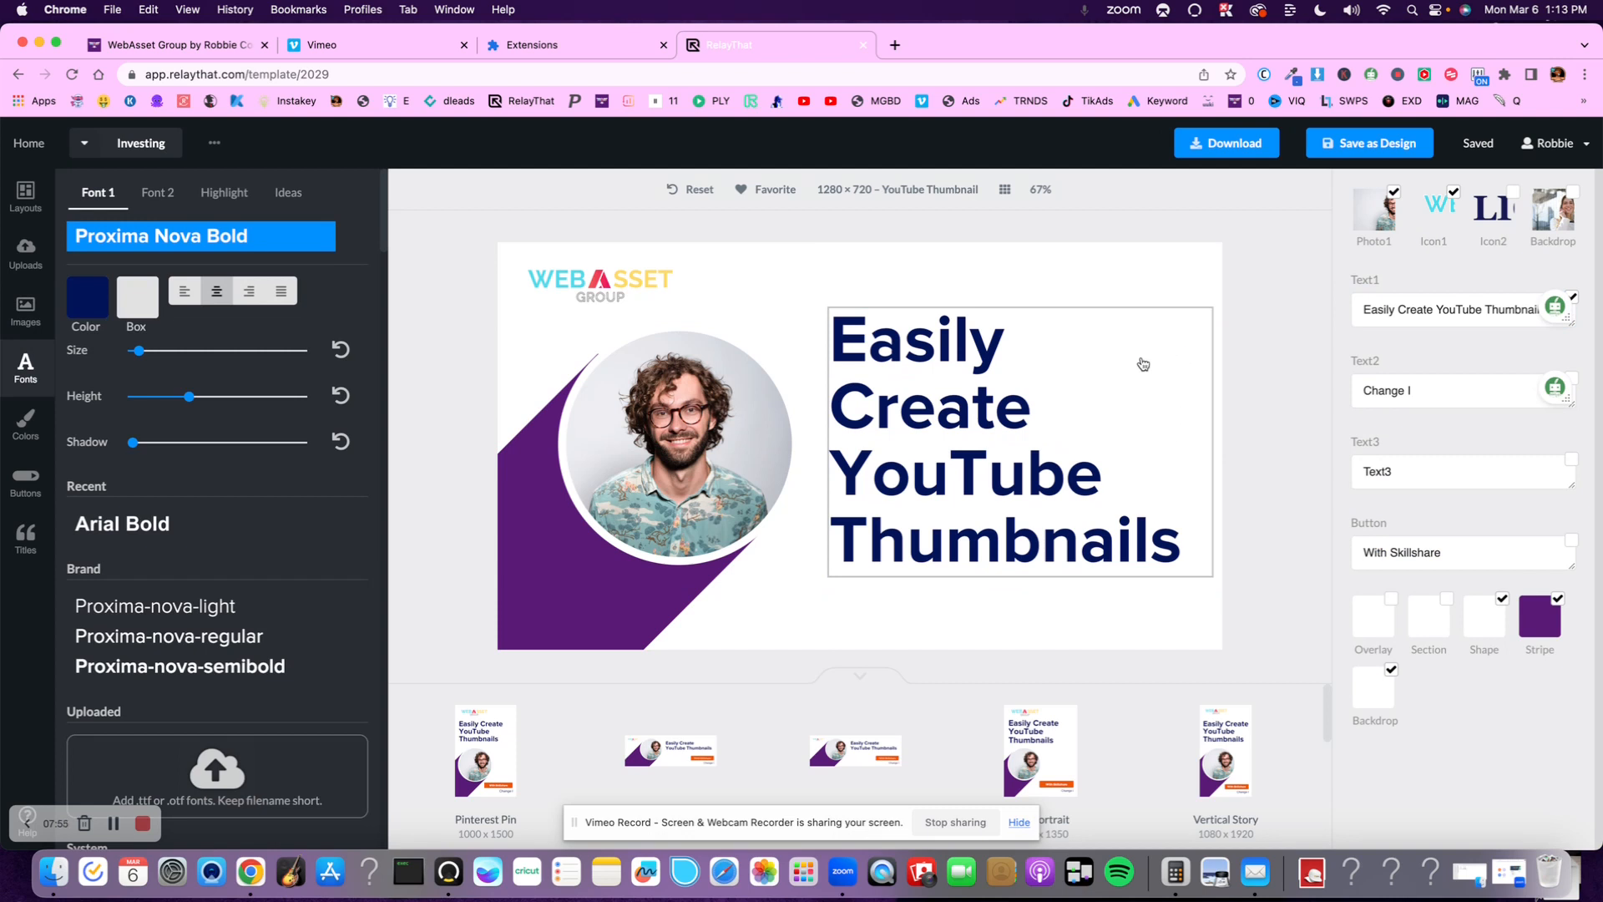
- Look through the design's other size versions and open the 1000 × 1500 Pinterest Pin
scroll(896, 758, "down", 1)
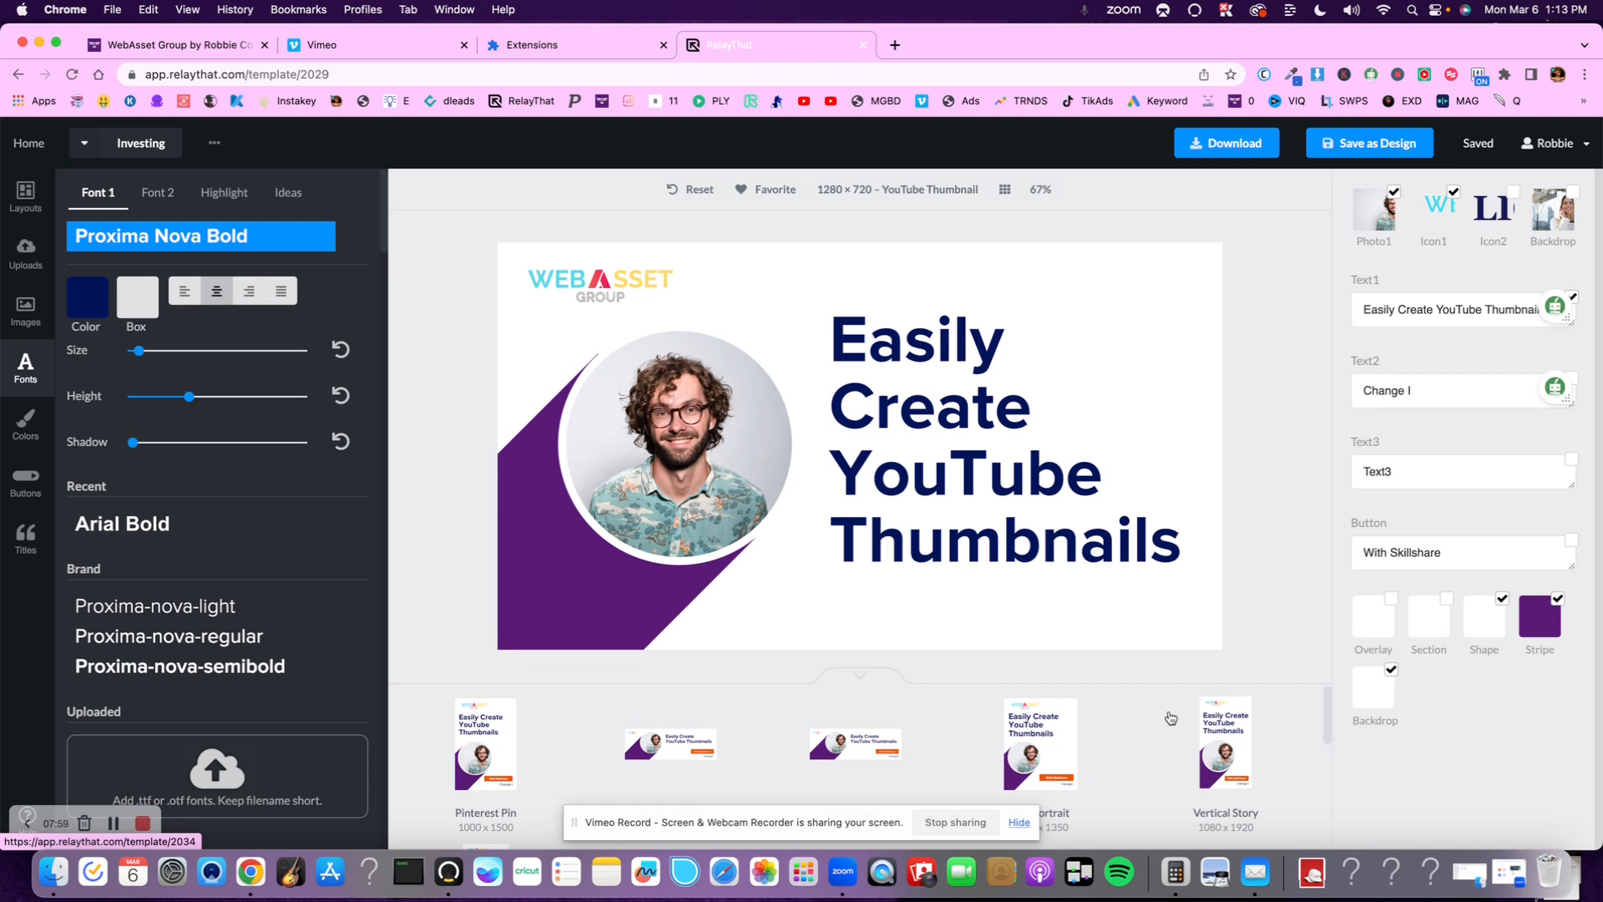
scroll(1170, 737, "down", 2)
scroll(1168, 734, "up", 2)
scroll(1178, 762, "down", 2)
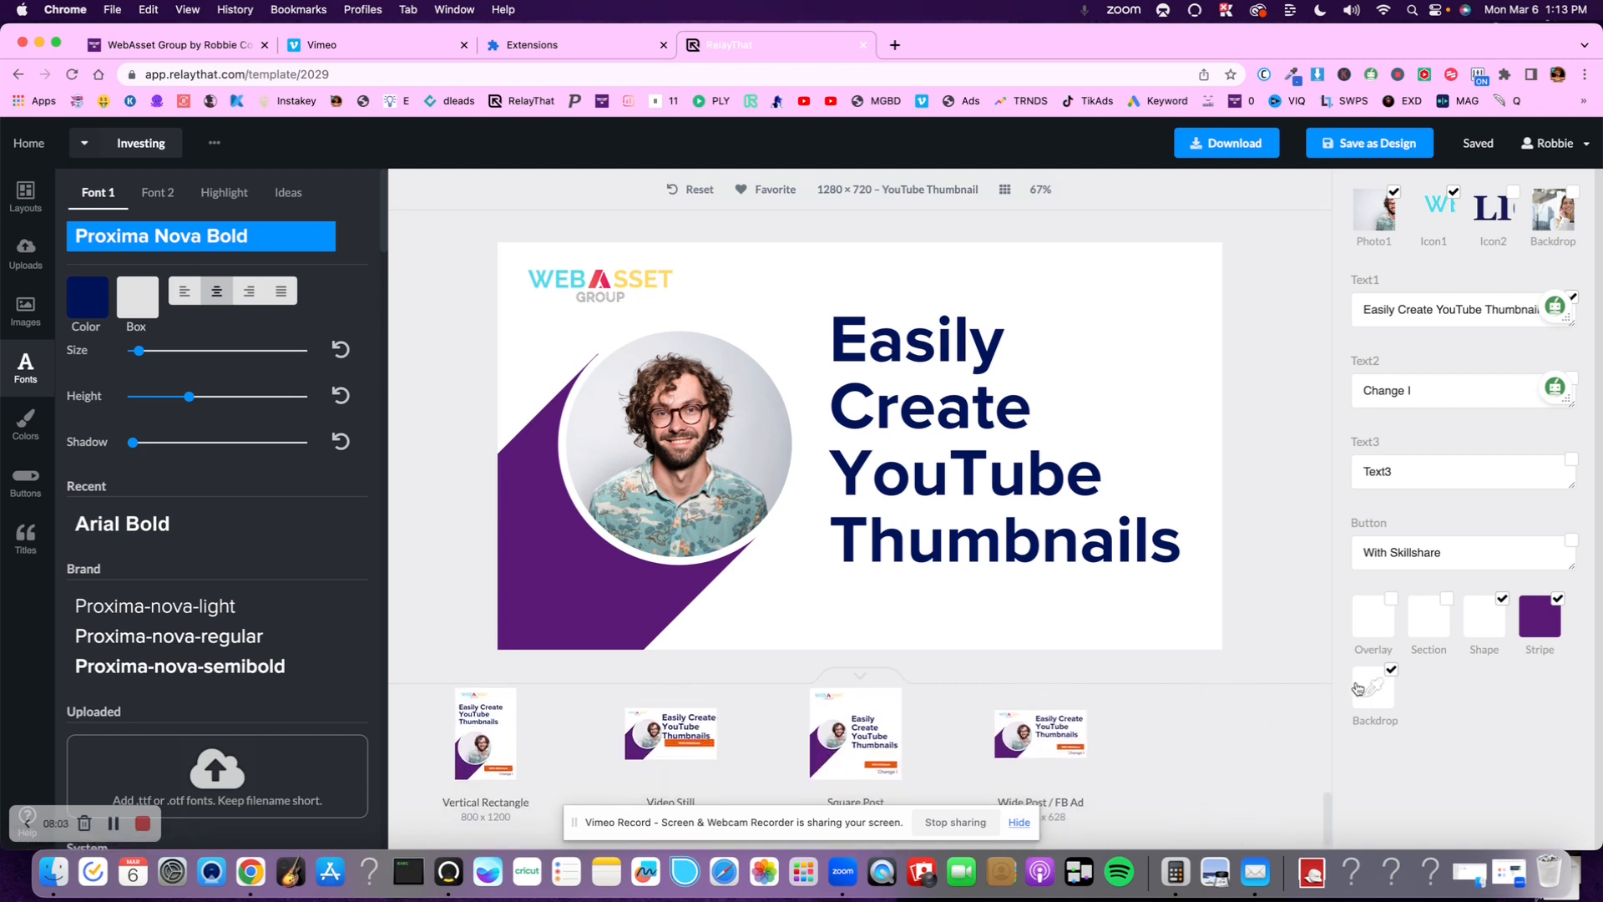
scroll(1260, 739, "up", 2)
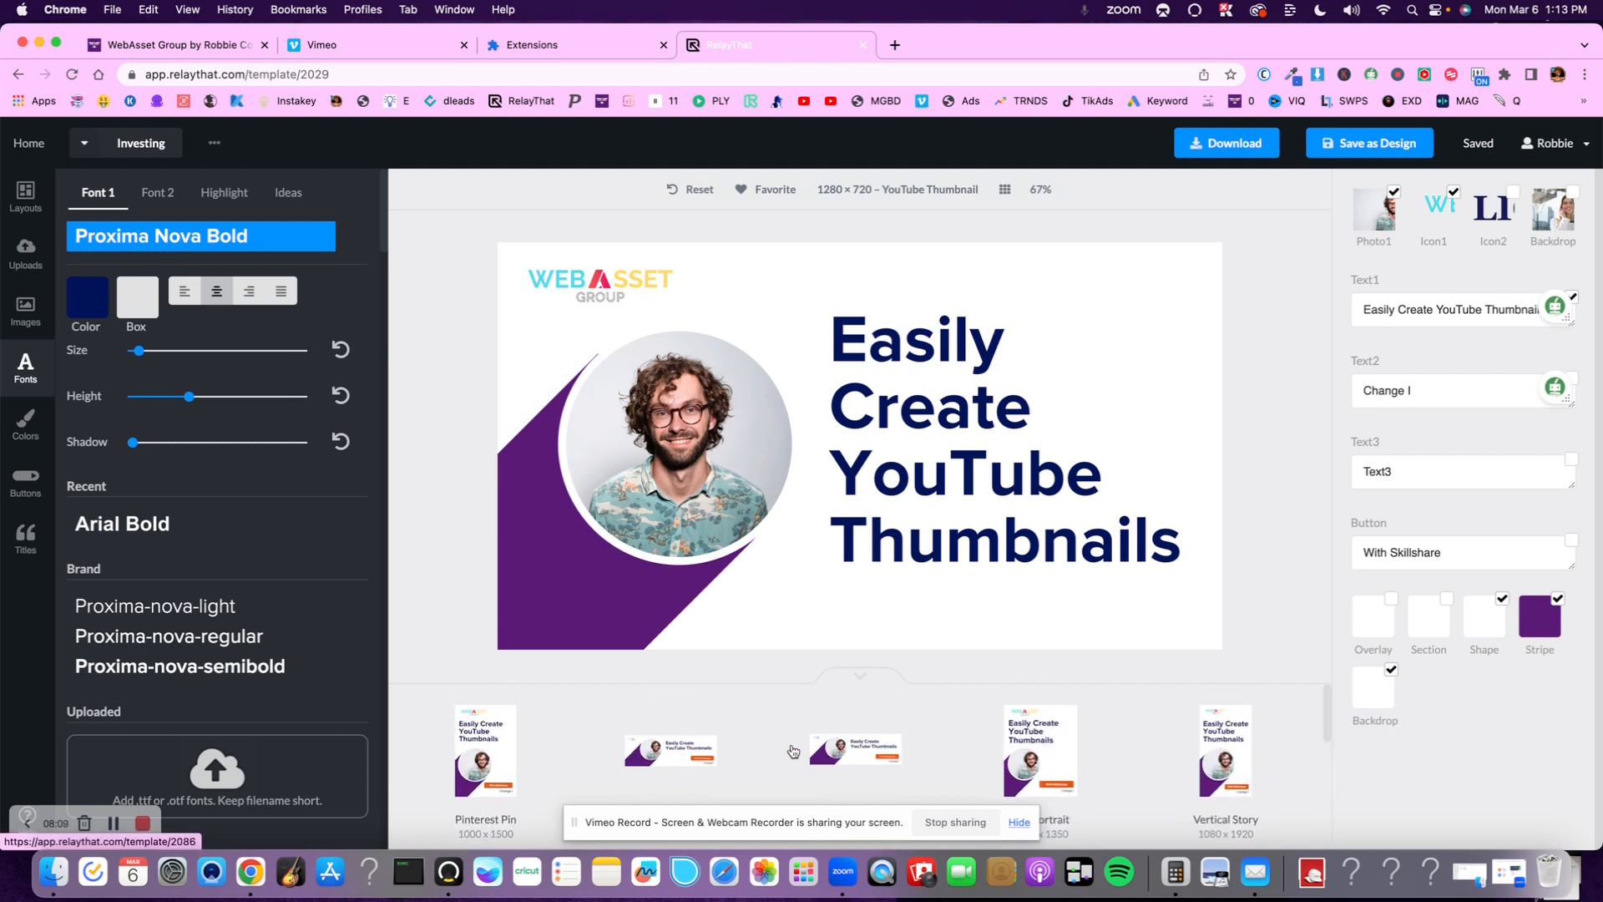
scroll(848, 749, "down", 2)
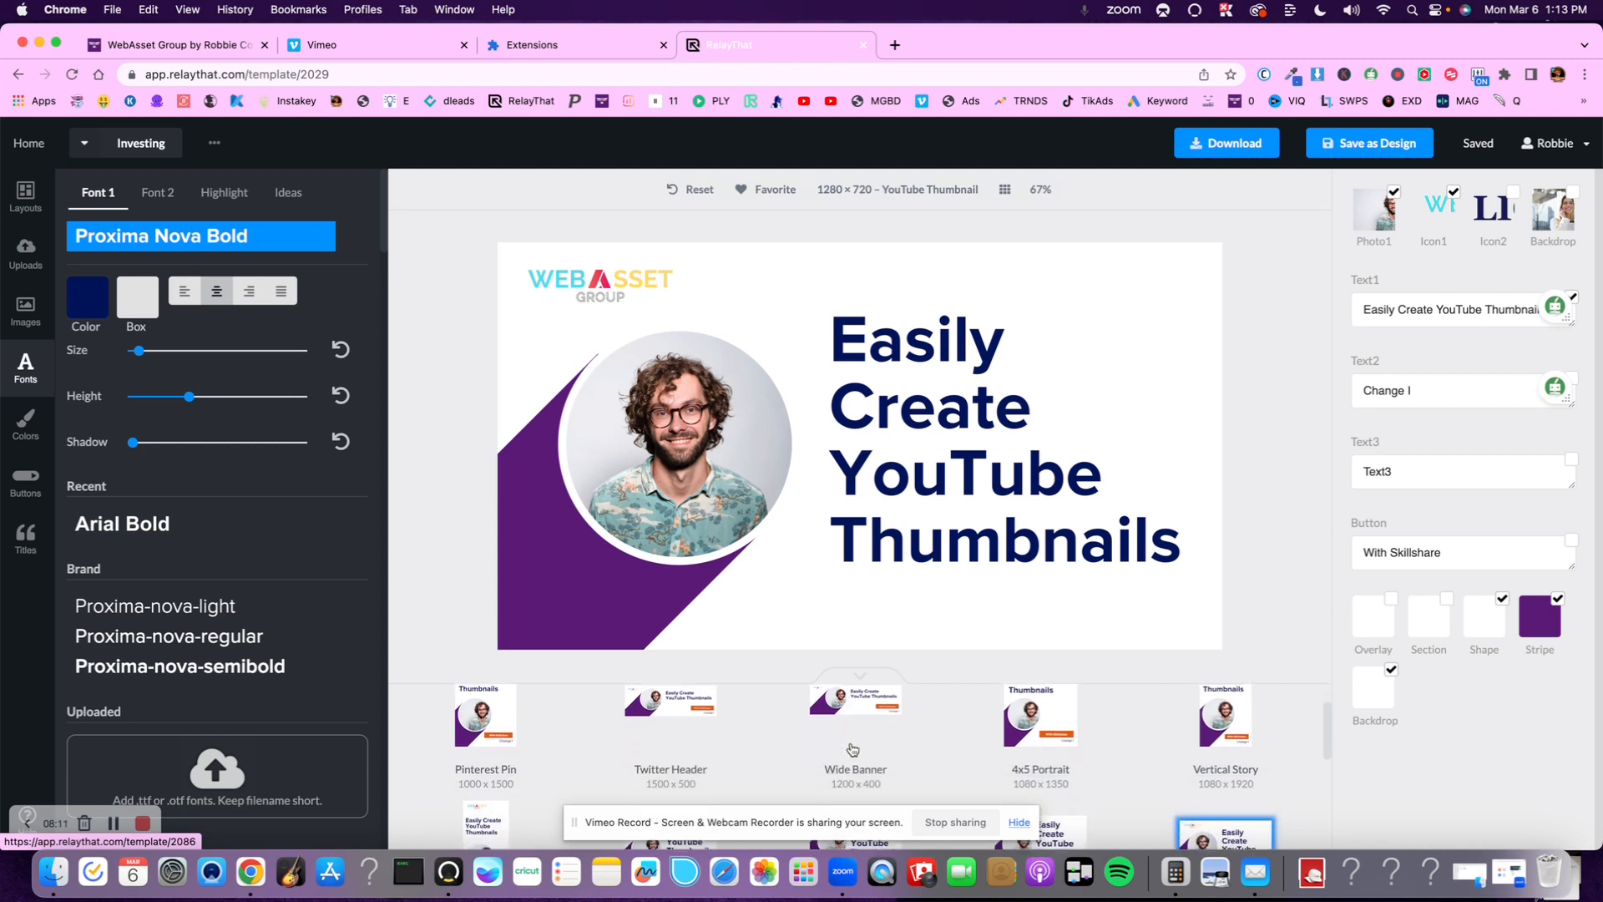
scroll(480, 743, "up", 1)
left_click(476, 745)
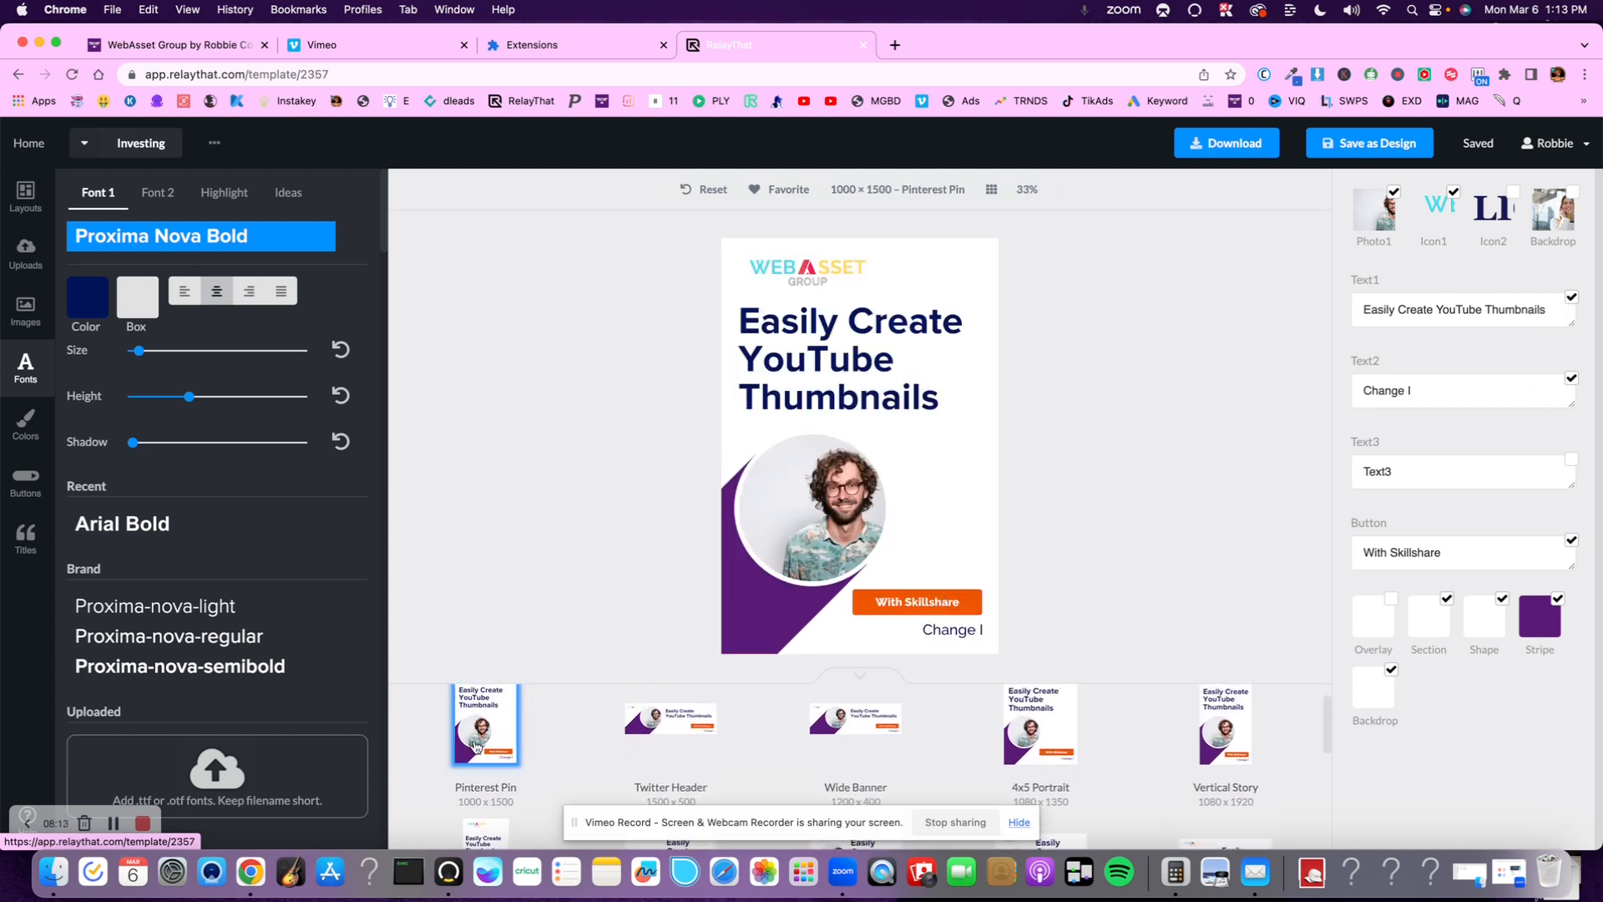
- In the 1500 × 500 Twitter Header version, hide the button and subtitle and move the headline down to mid-height
left_click(676, 721)
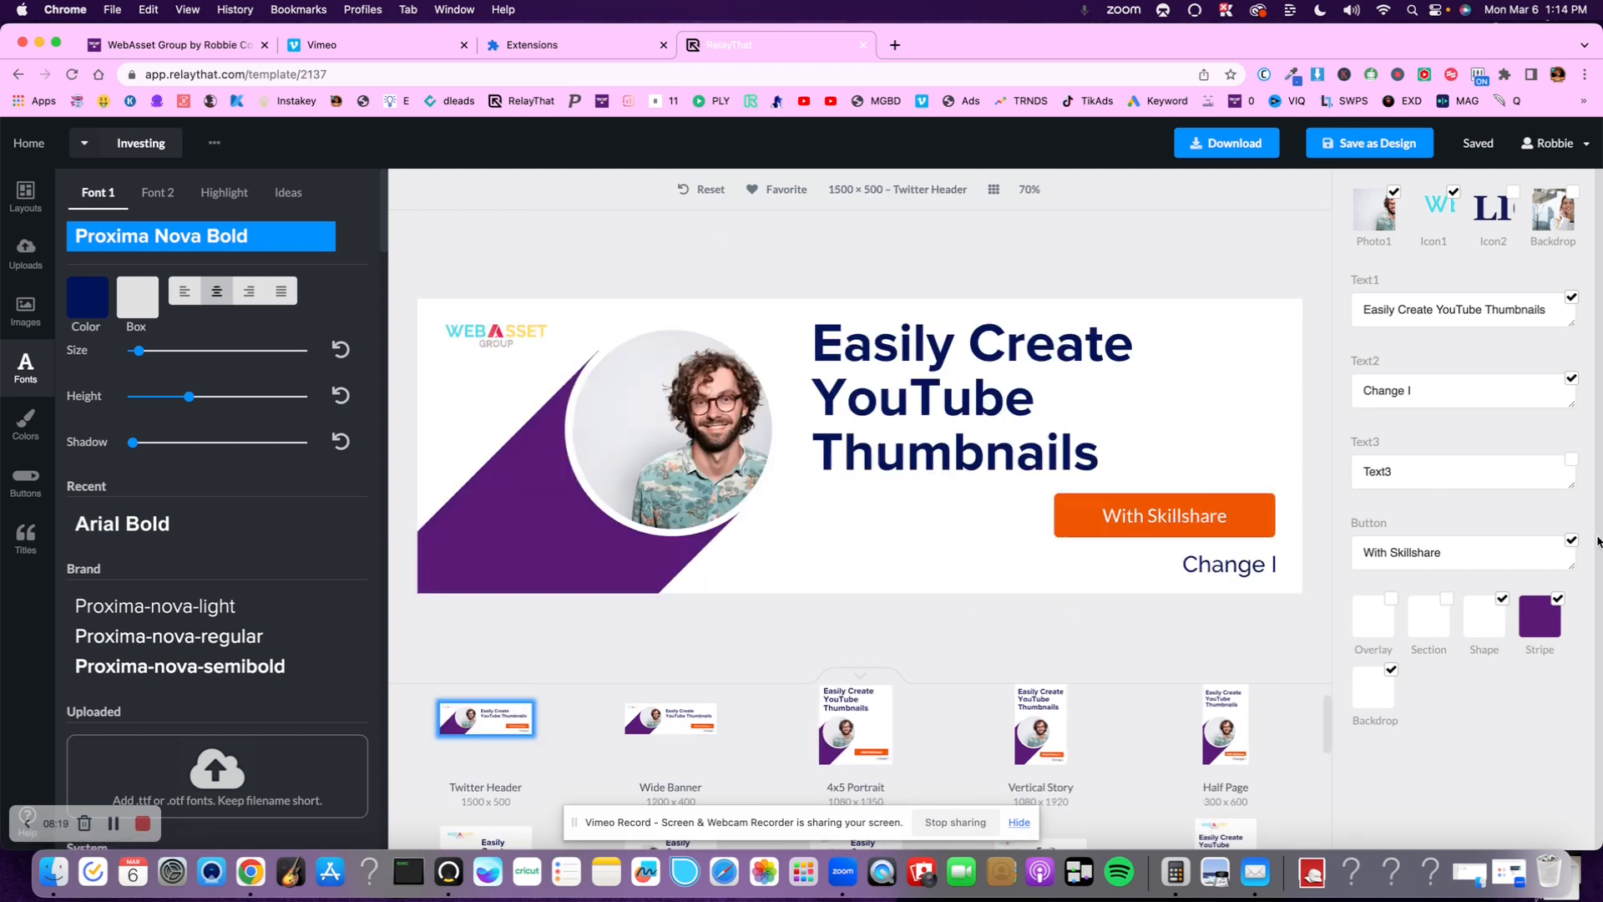
left_click(1571, 541)
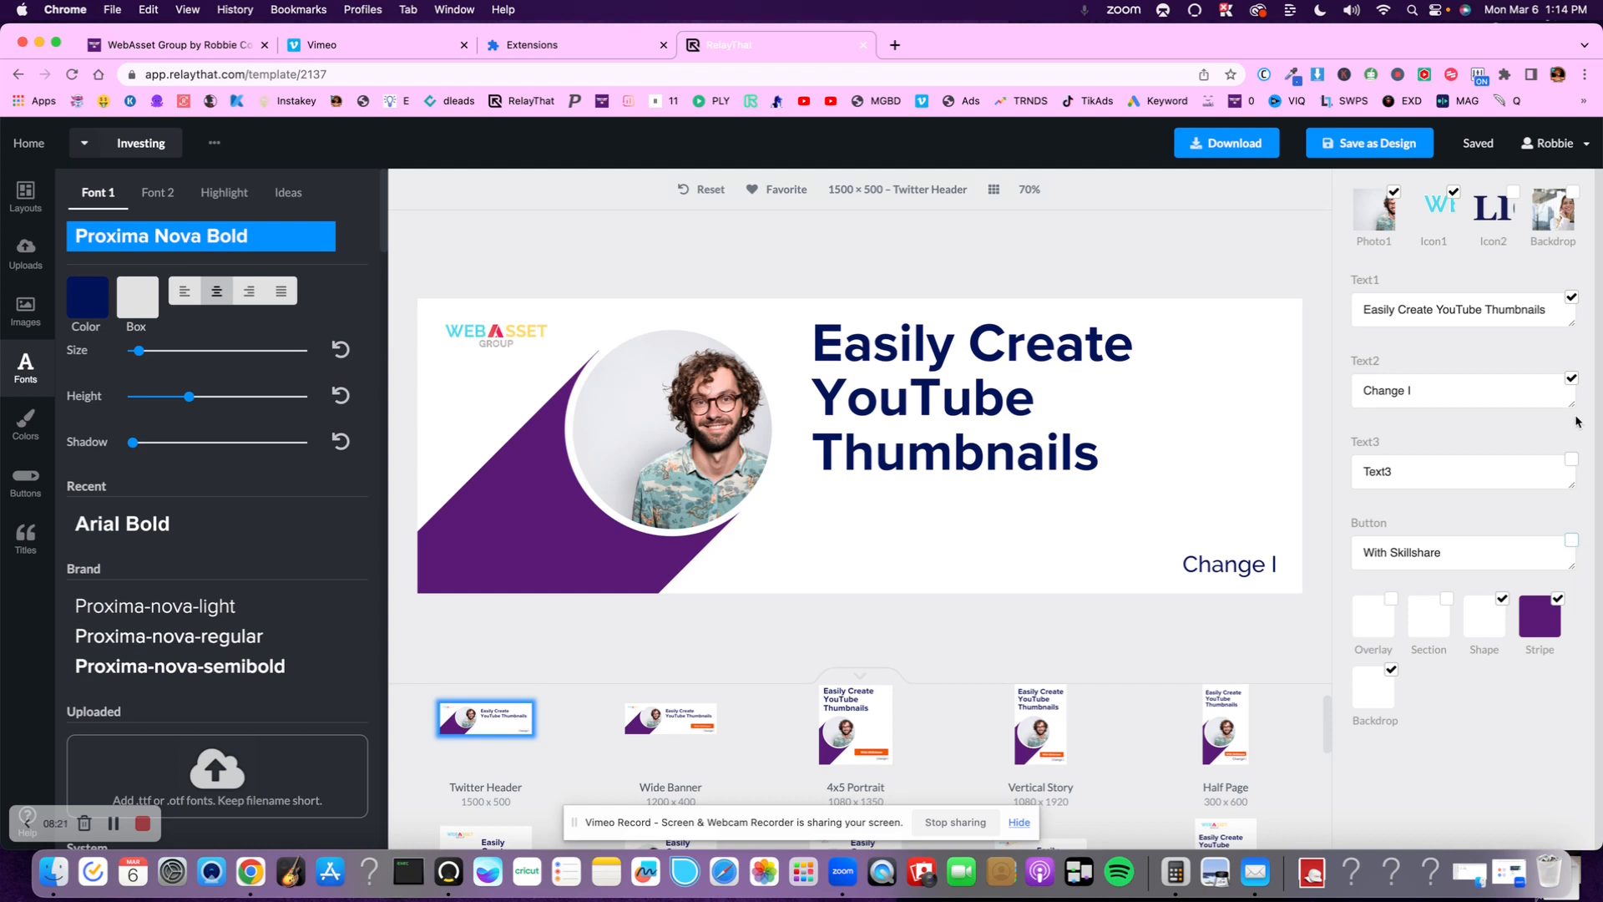
left_click(1572, 379)
left_click(944, 367)
left_click_drag(943, 367, 941, 409)
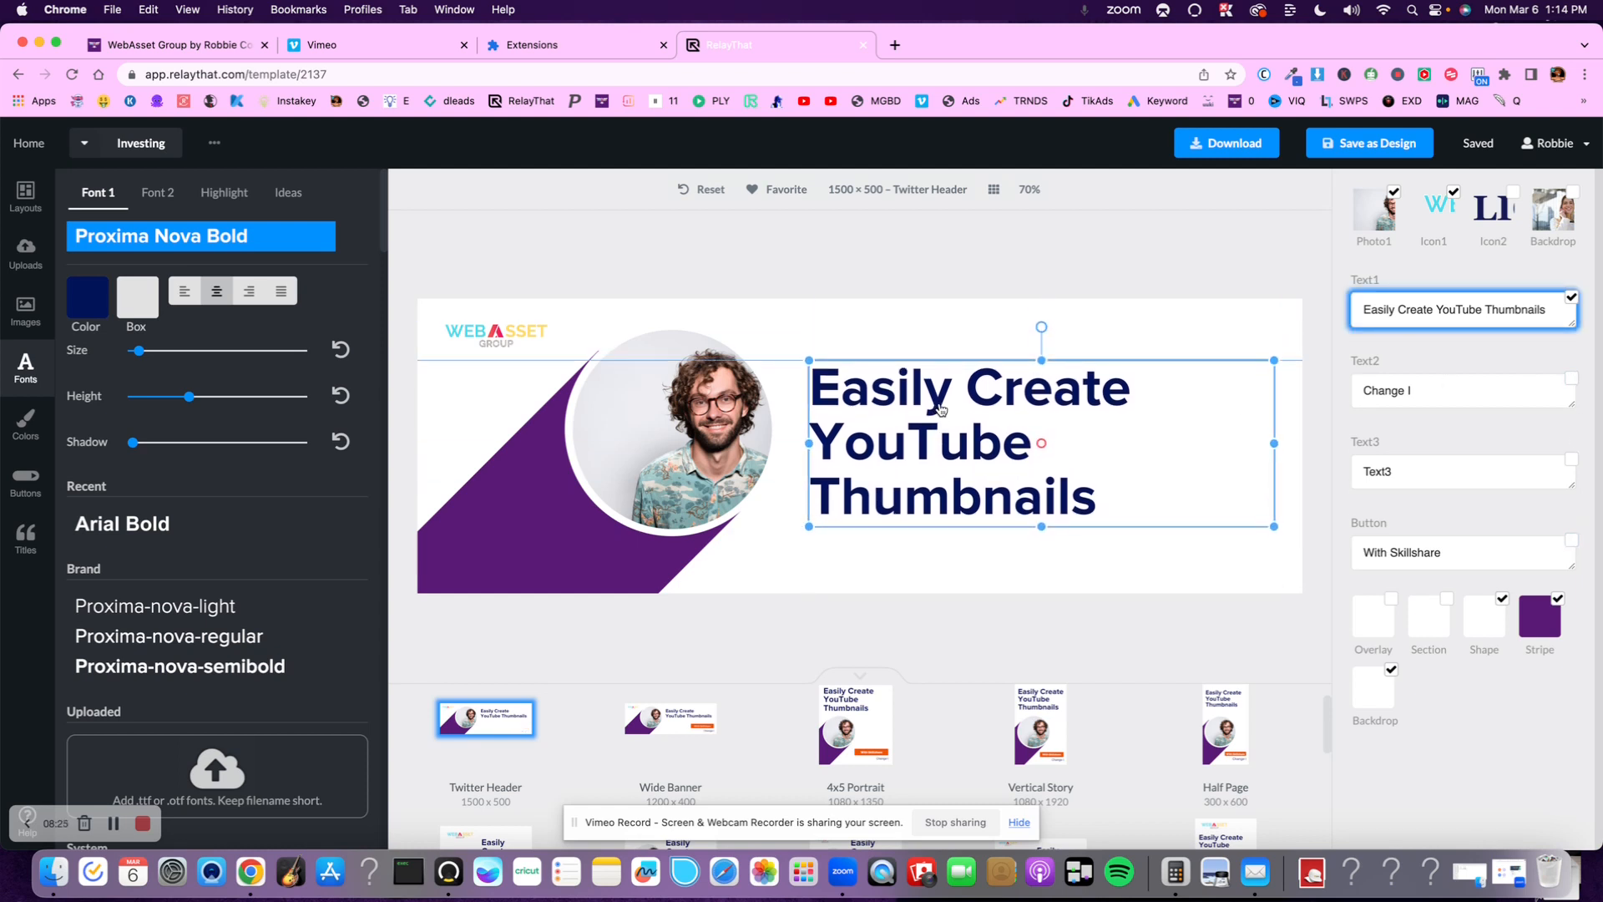
- Hide the "With Skillshare" button and the subtitle in the 1080 × 1350 4x5 Portrait version
left_click(880, 739)
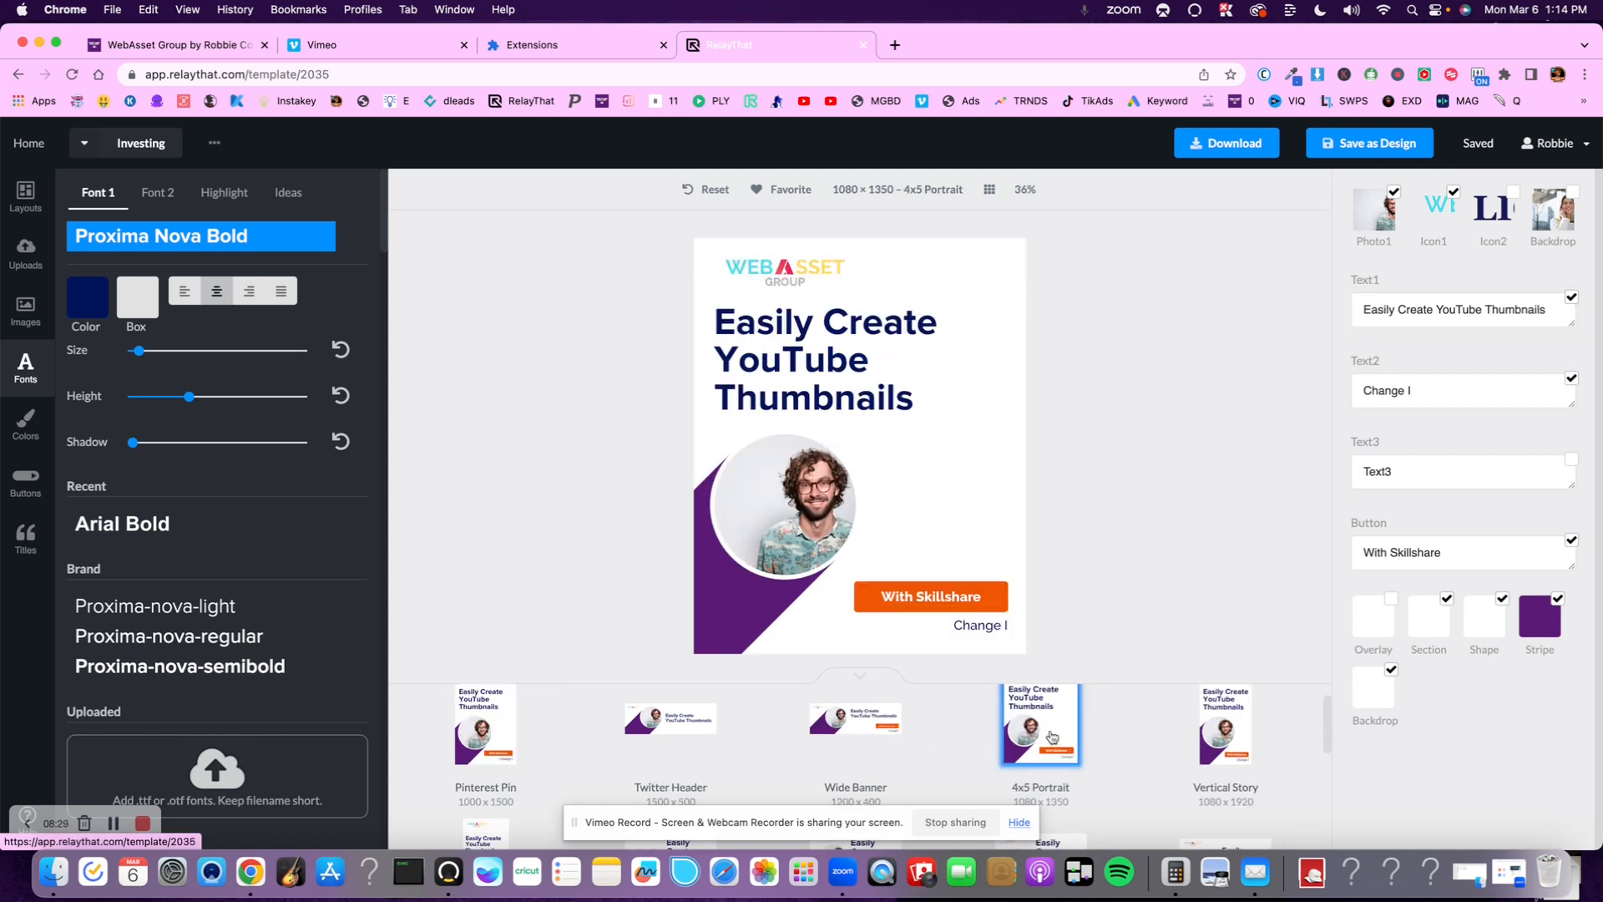
left_click(1571, 540)
left_click(1571, 378)
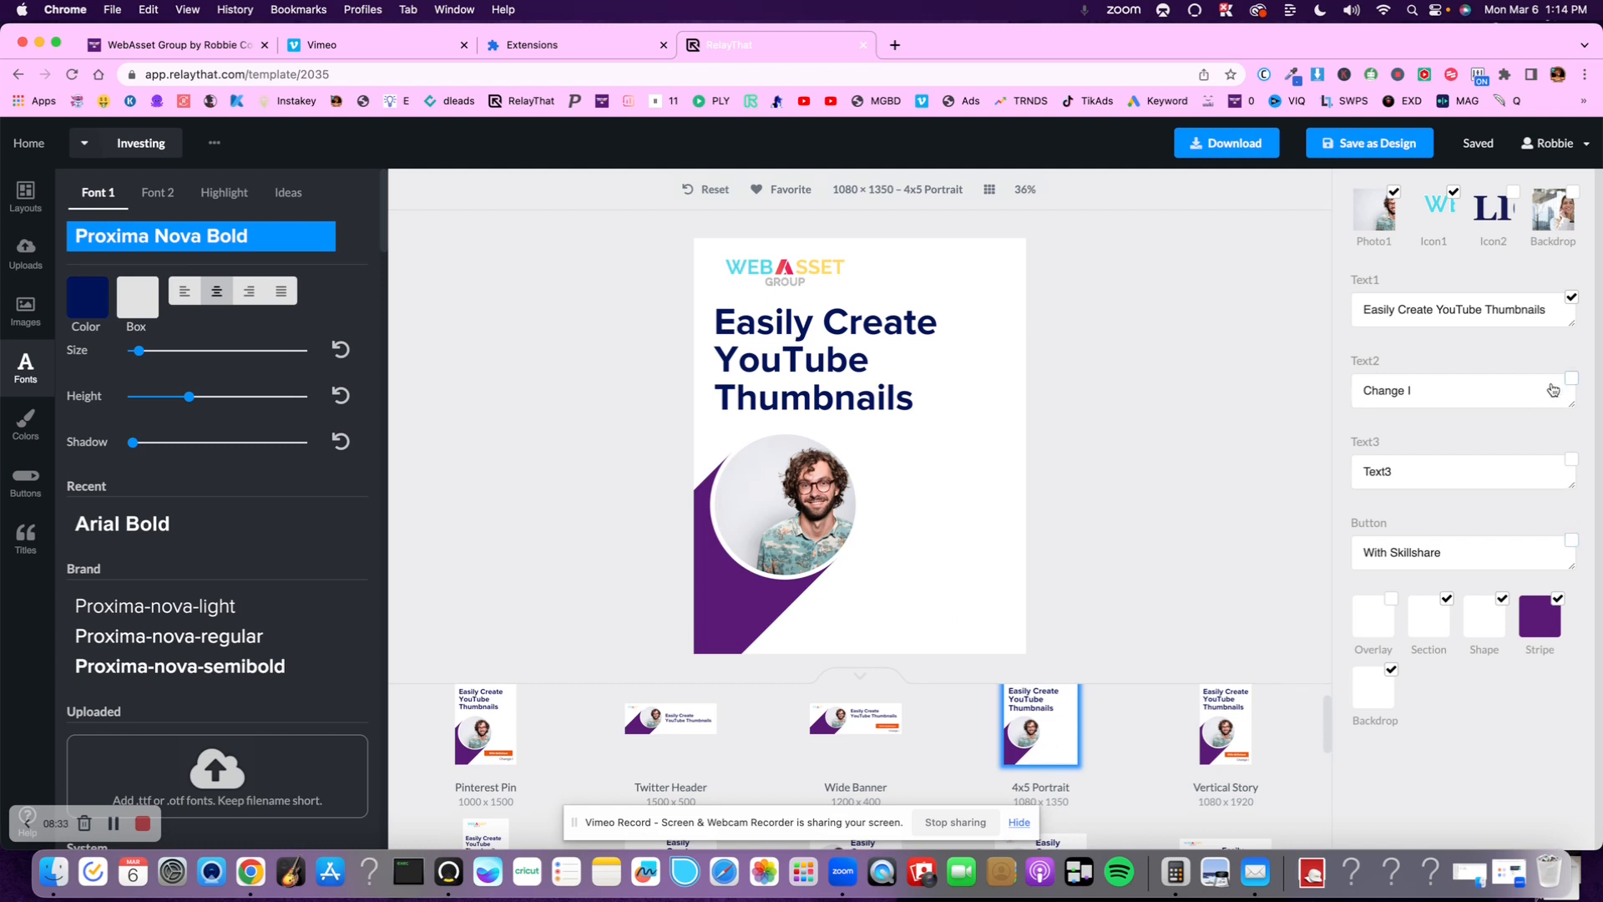
- Open the 1200 × 900 Google Post version and look through the remaining size versions
scroll(1140, 748, "down", 4)
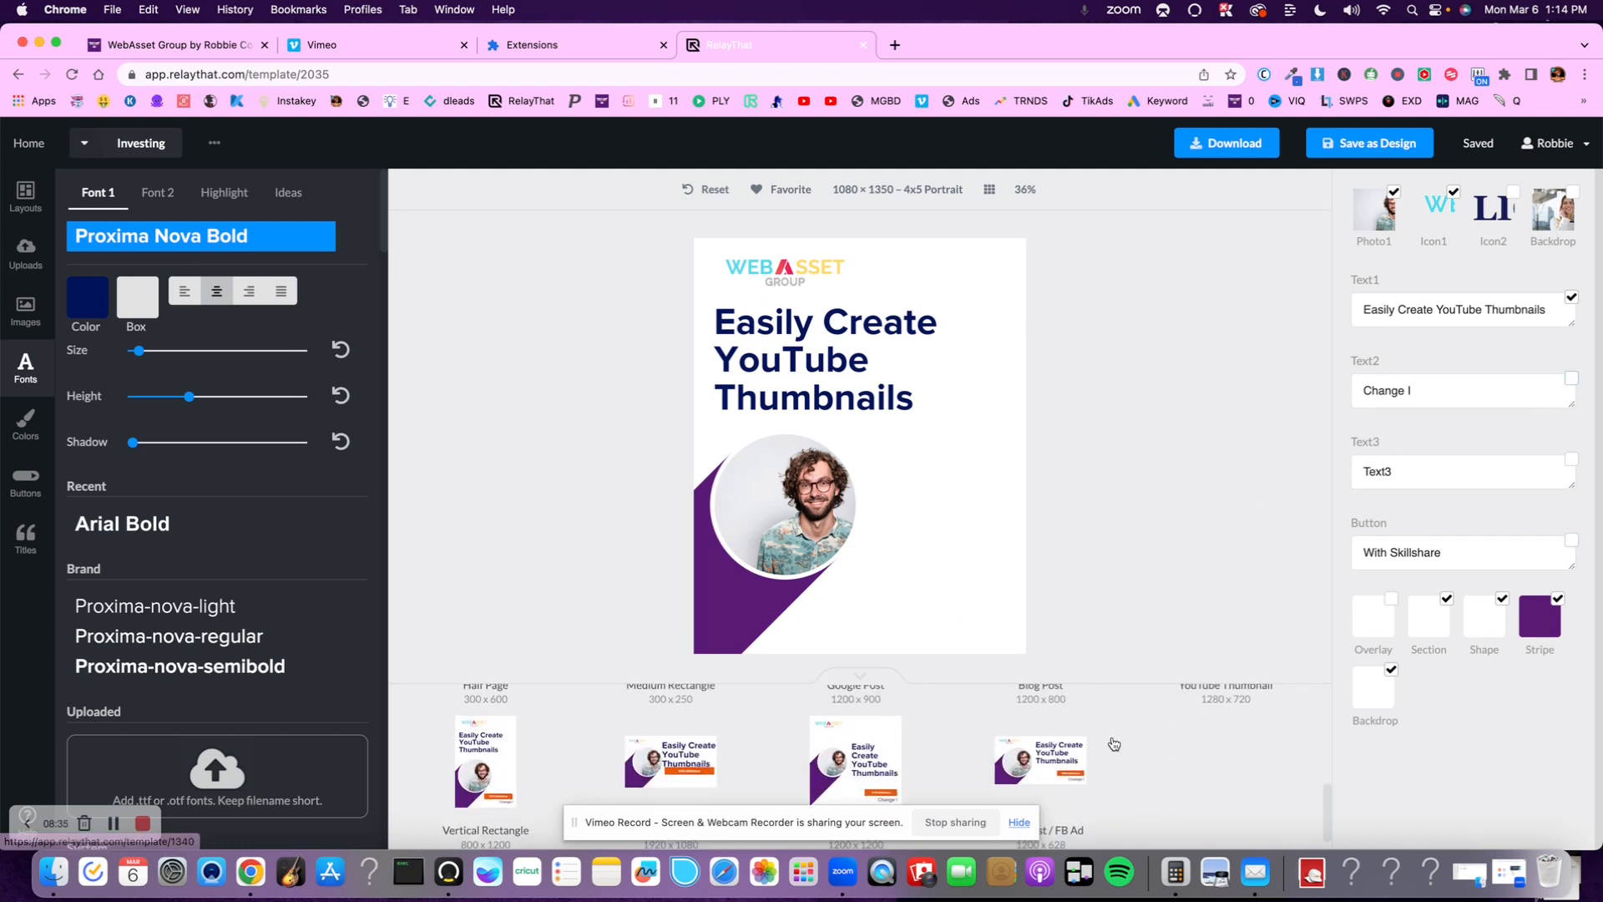
scroll(868, 732, "down", 1)
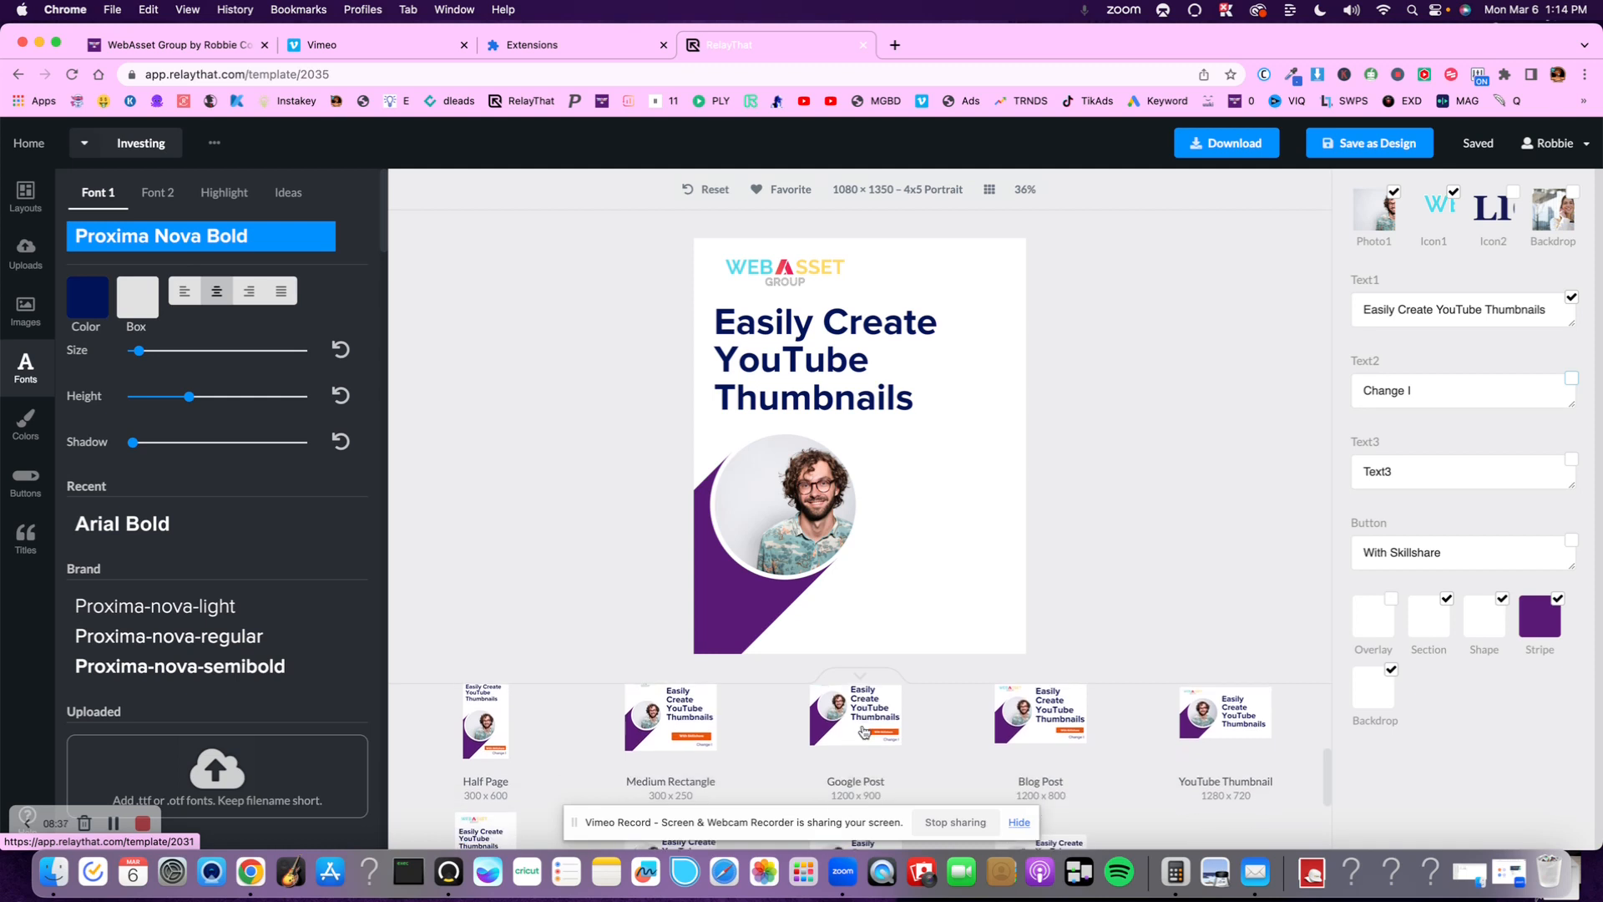
left_click(863, 725)
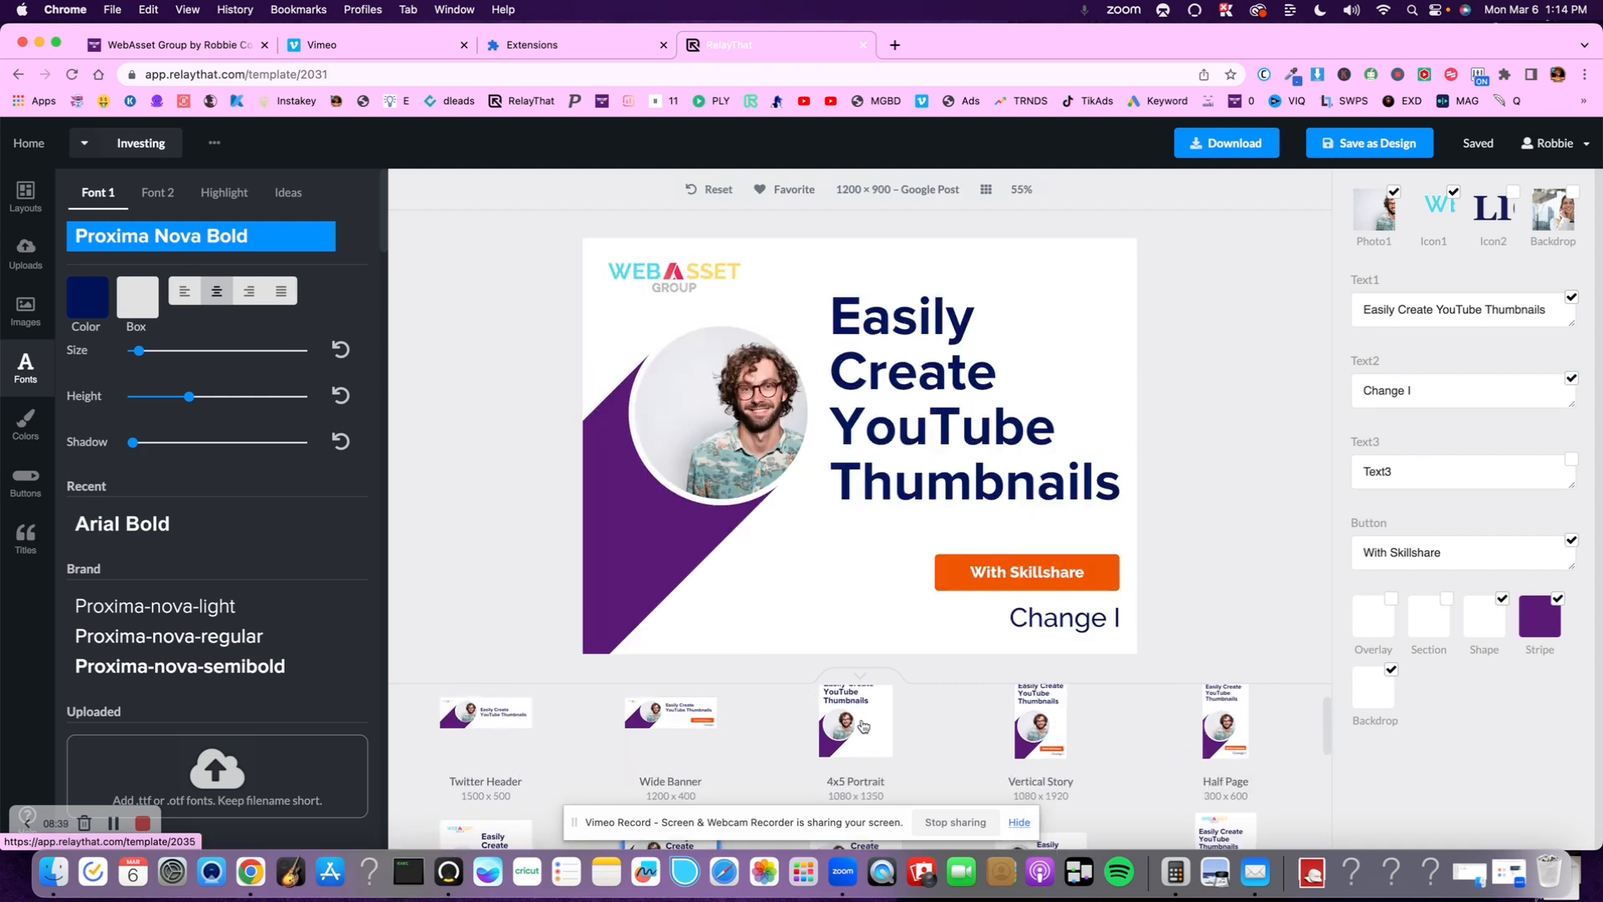
scroll(809, 728, "down", 1)
scroll(809, 729, "up", 2)
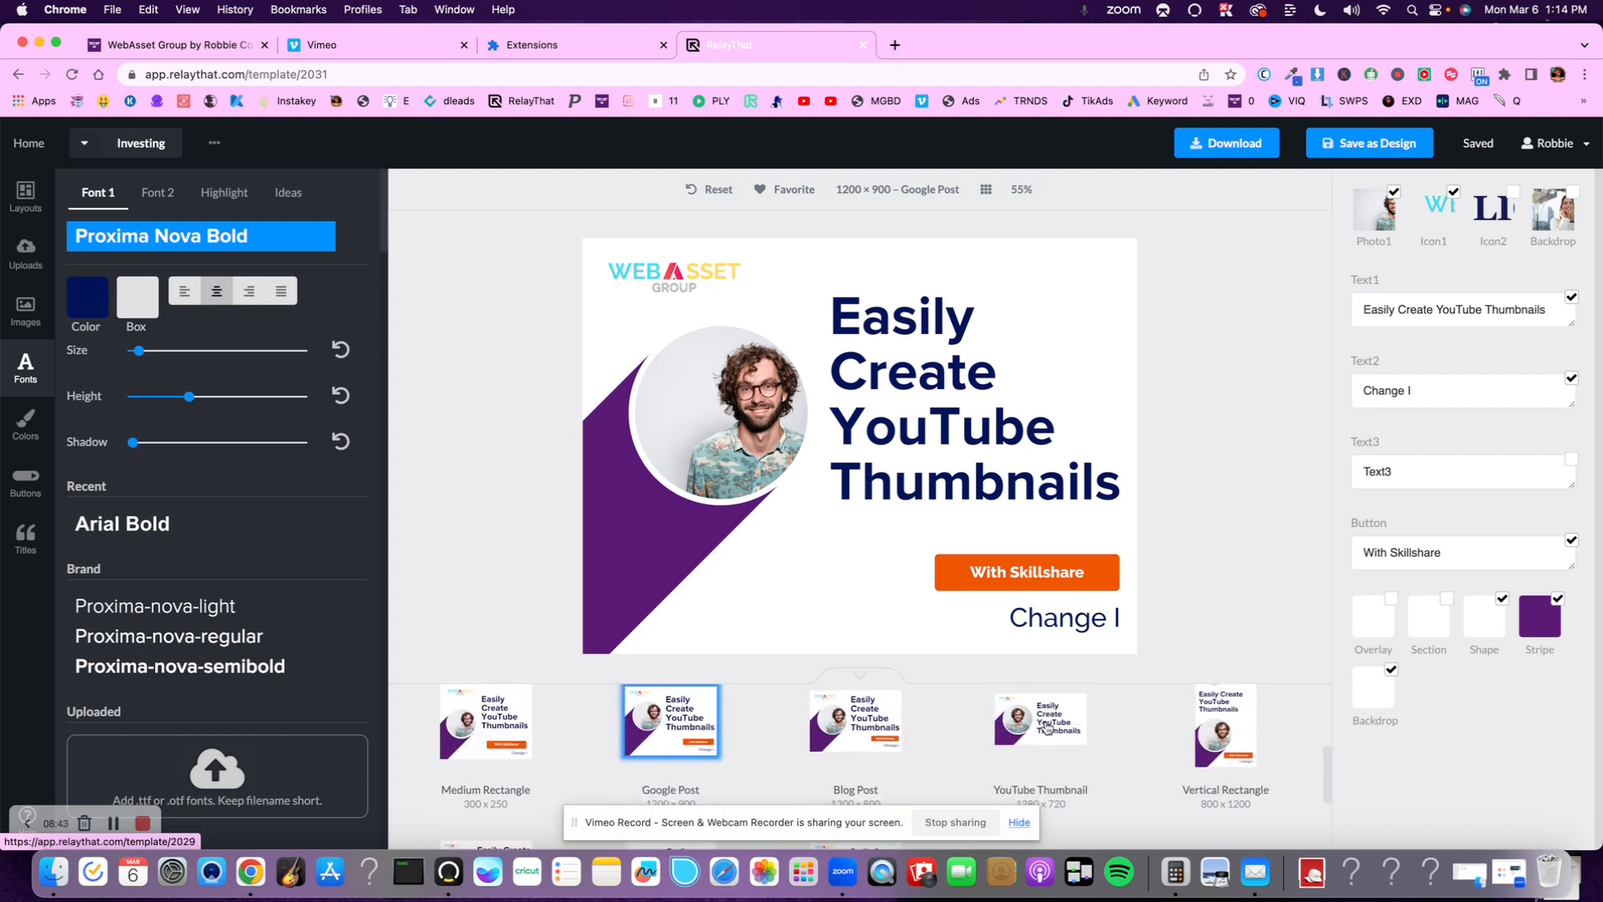
scroll(957, 730, "down", 5)
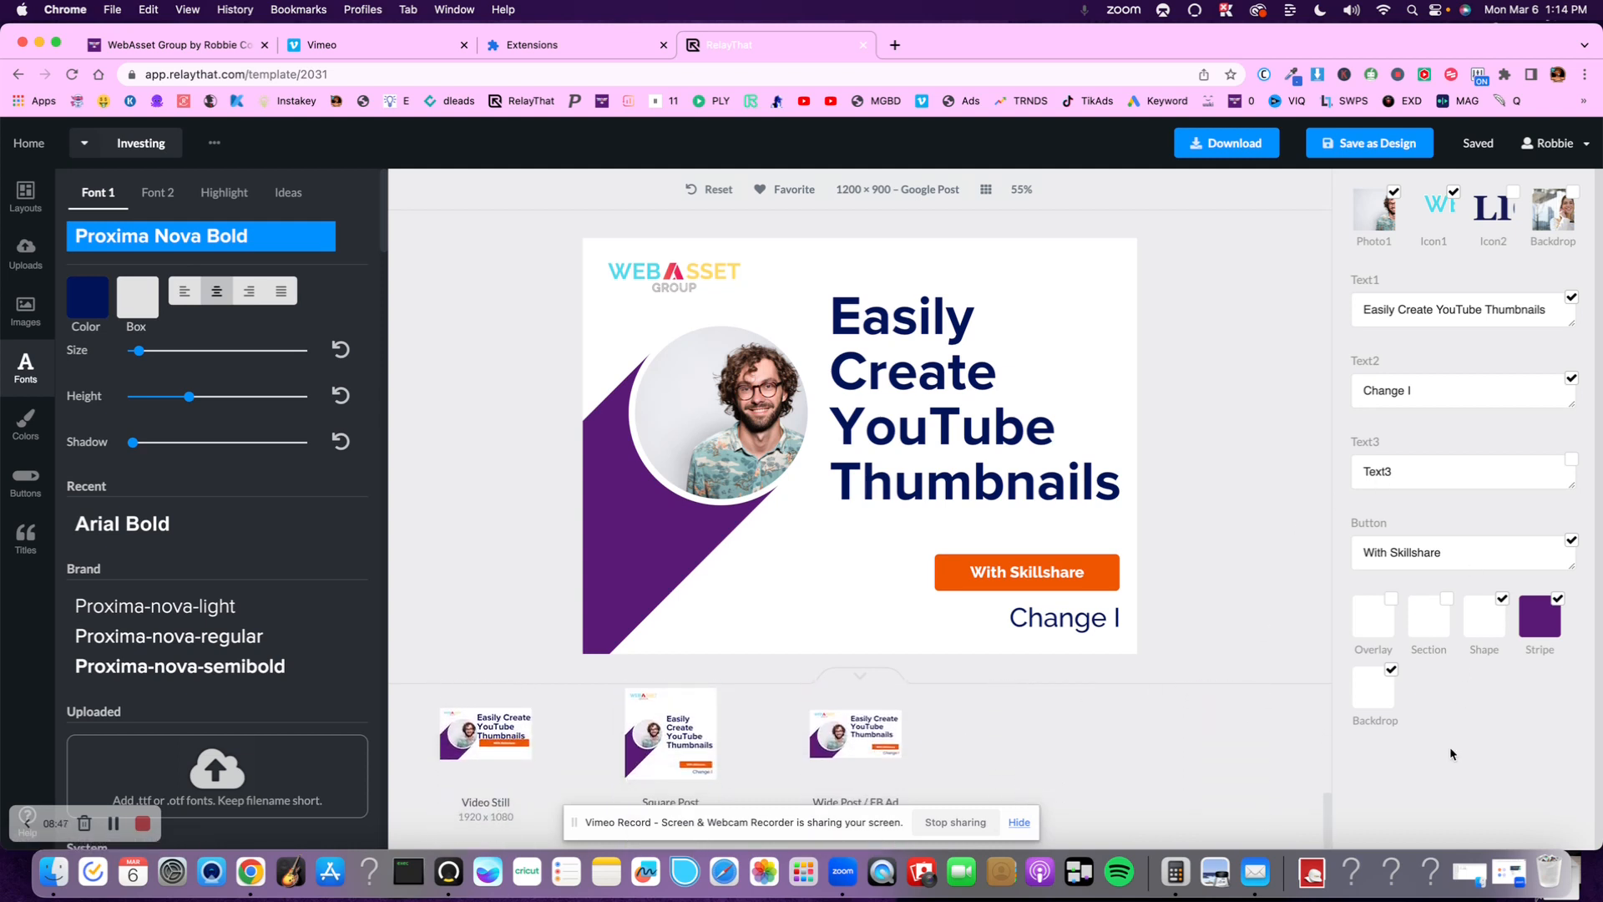
- Open the 1200 × 628 Wide Post / FB Ad version and return to the 1280 × 720 YouTube Thumbnail version
left_click(874, 753)
scroll(1053, 739, "up", 2)
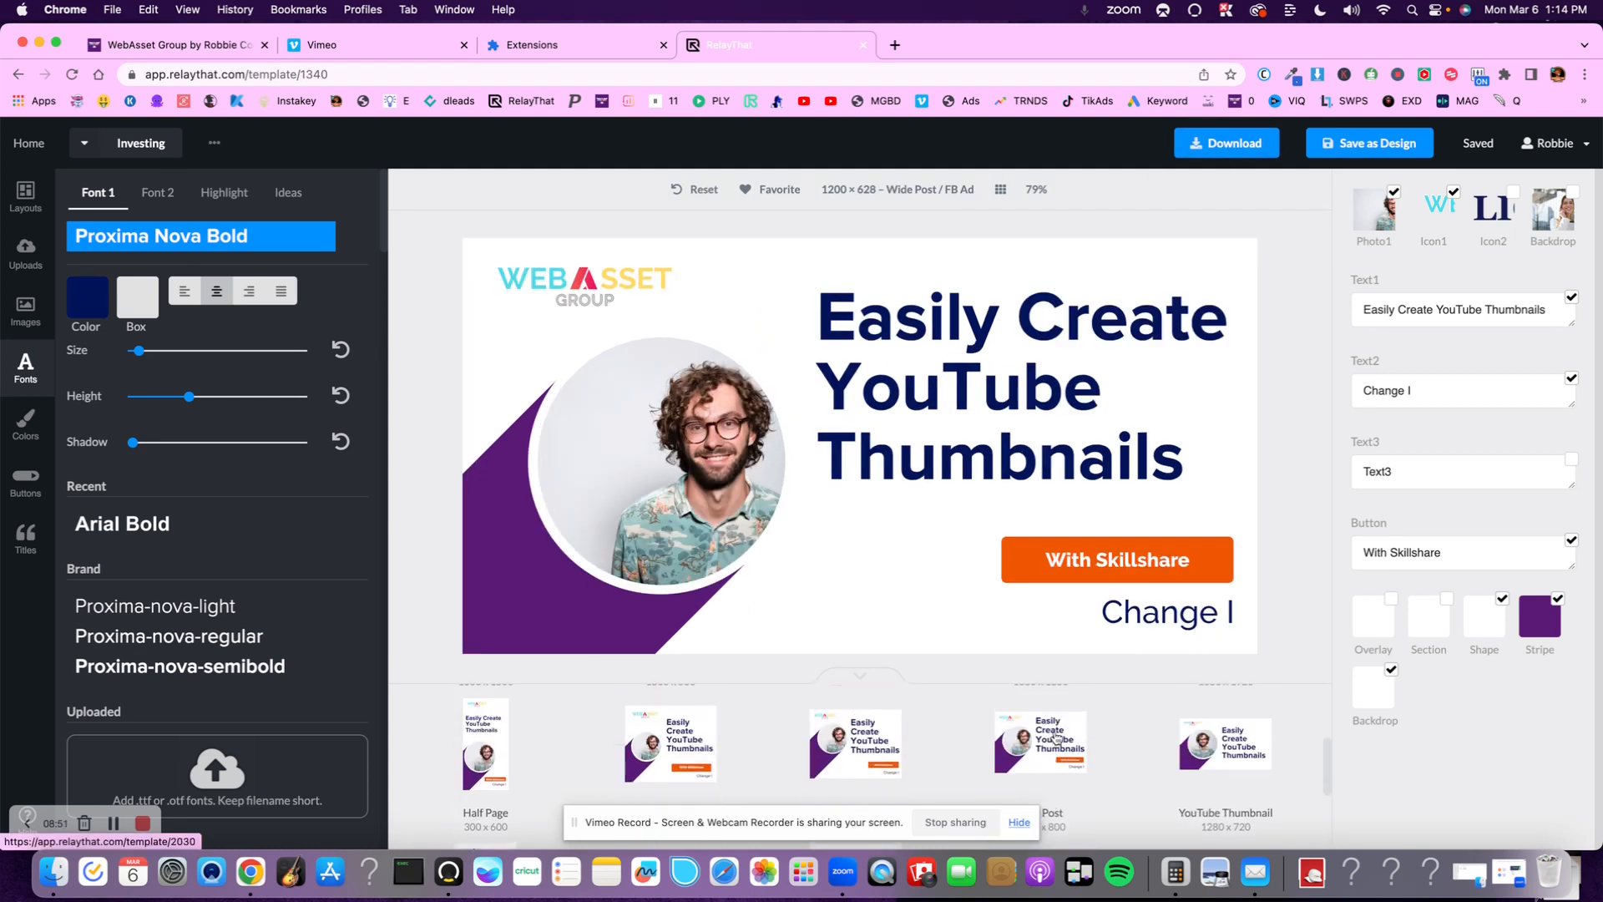
left_click(1213, 766)
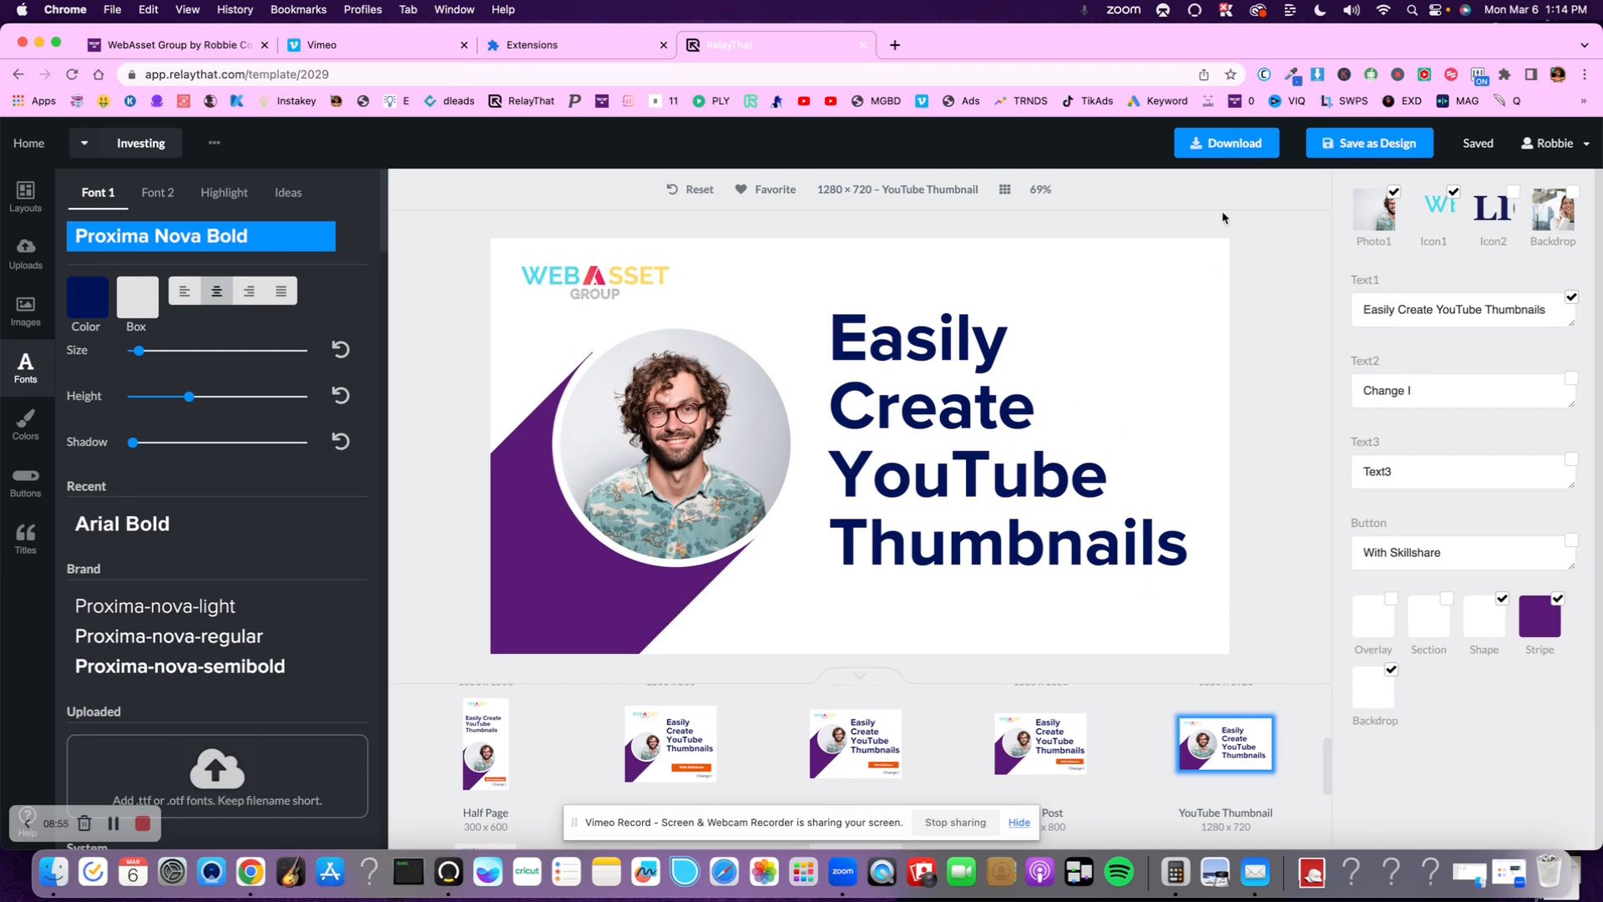
- Select the headline and look through the brand and uploaded fonts, the font pairing ideas, the highlight font and the Font 2 settings
left_click(936, 407)
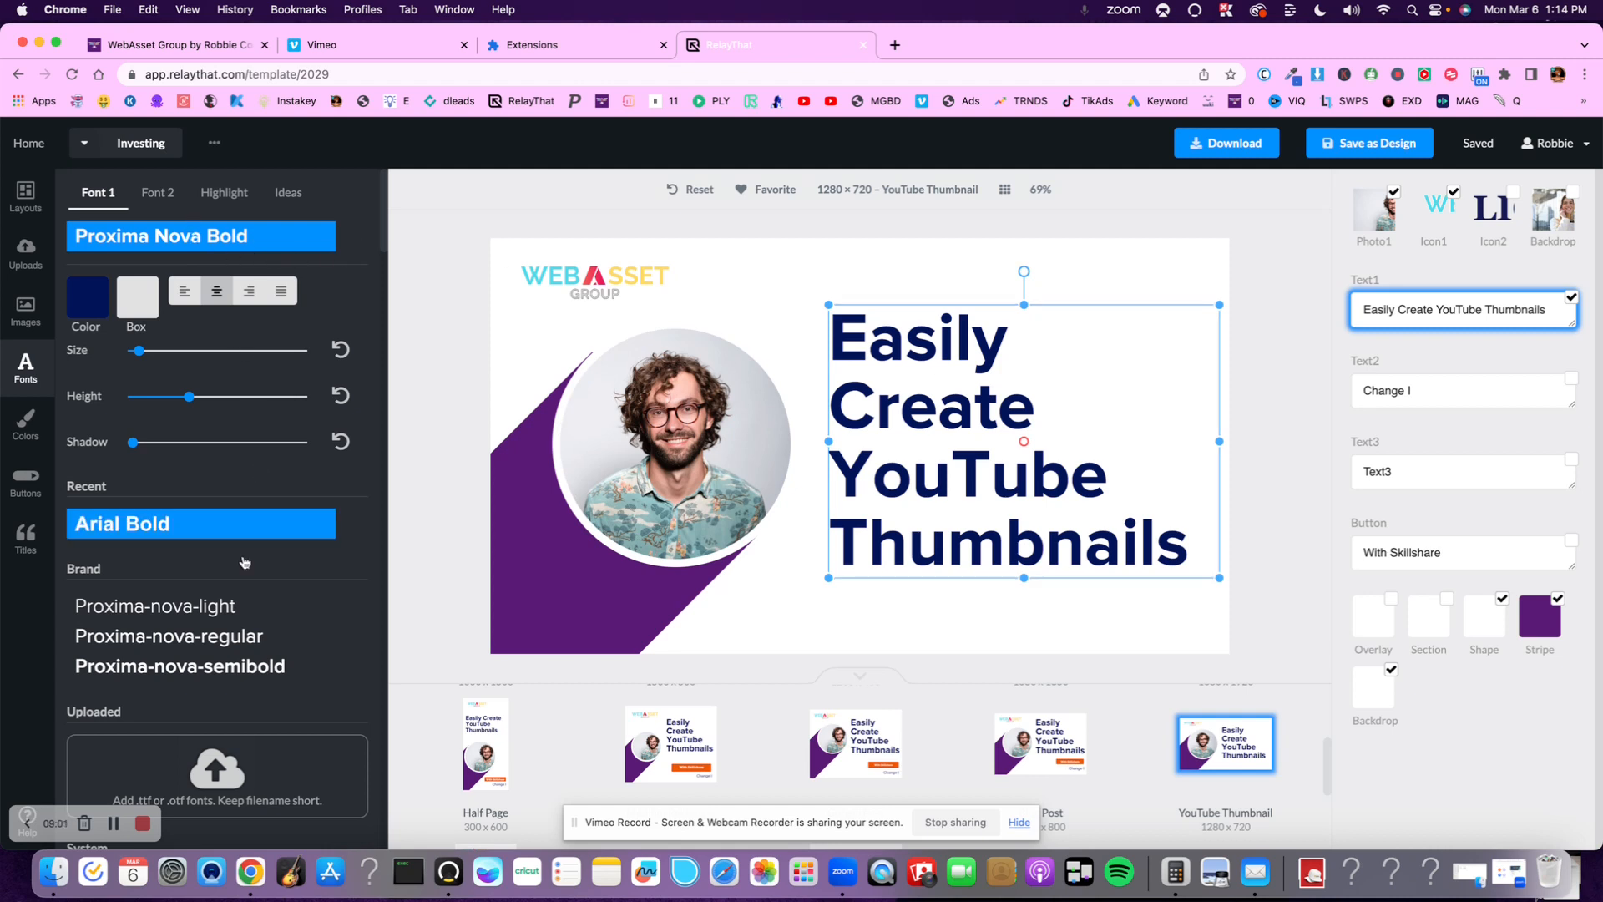
scroll(135, 645, "down", 3)
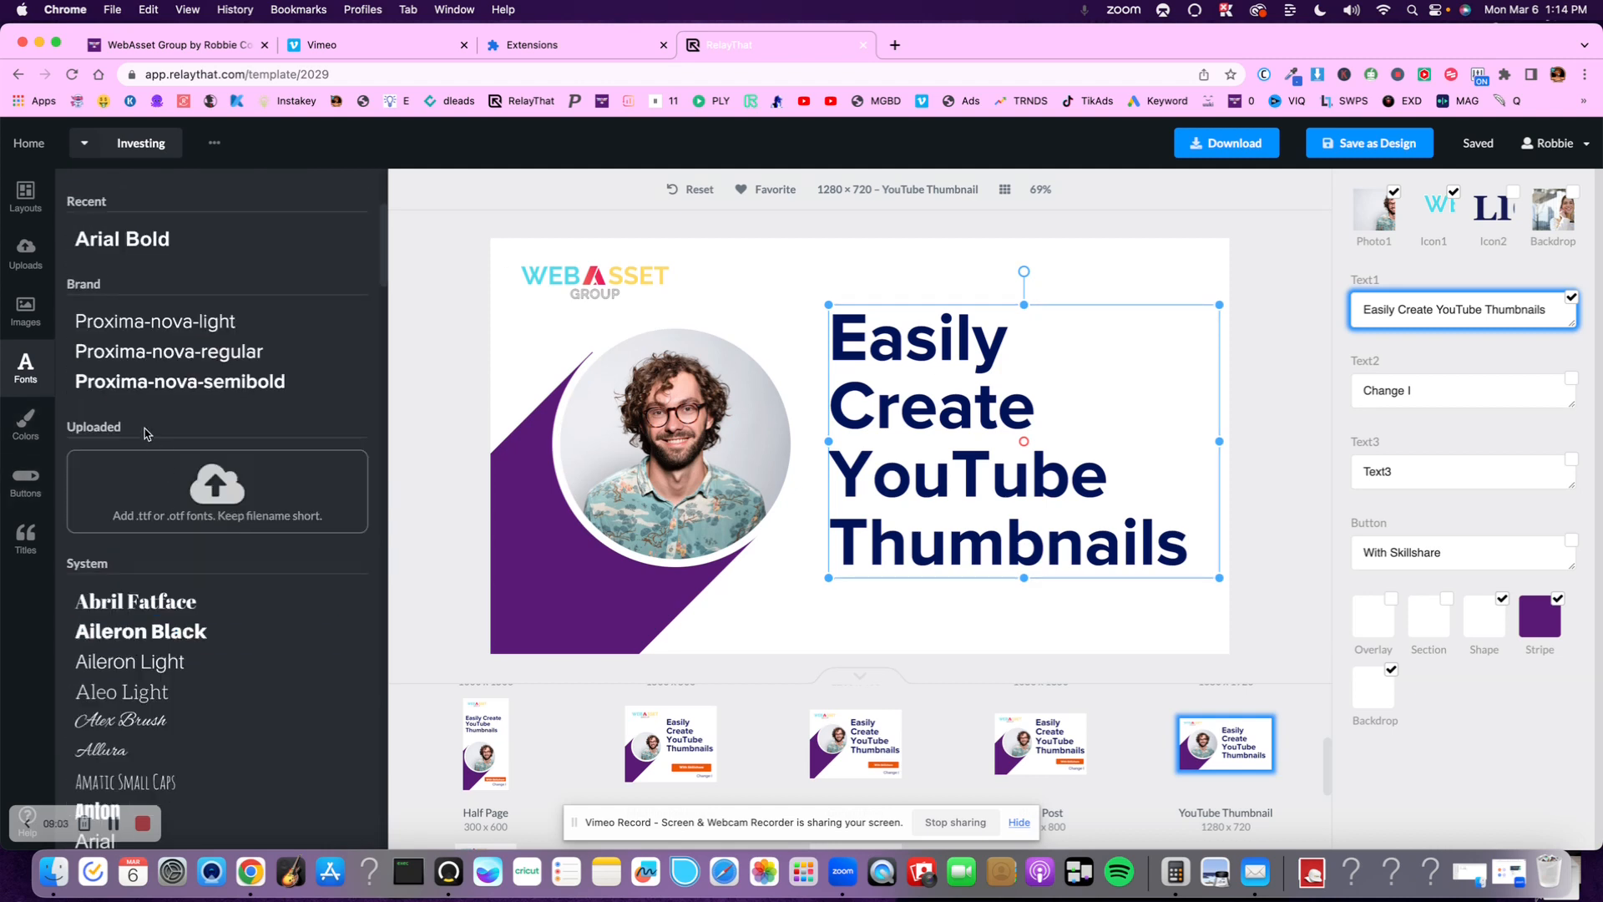
scroll(117, 426, "up", 3)
left_click(12, 364)
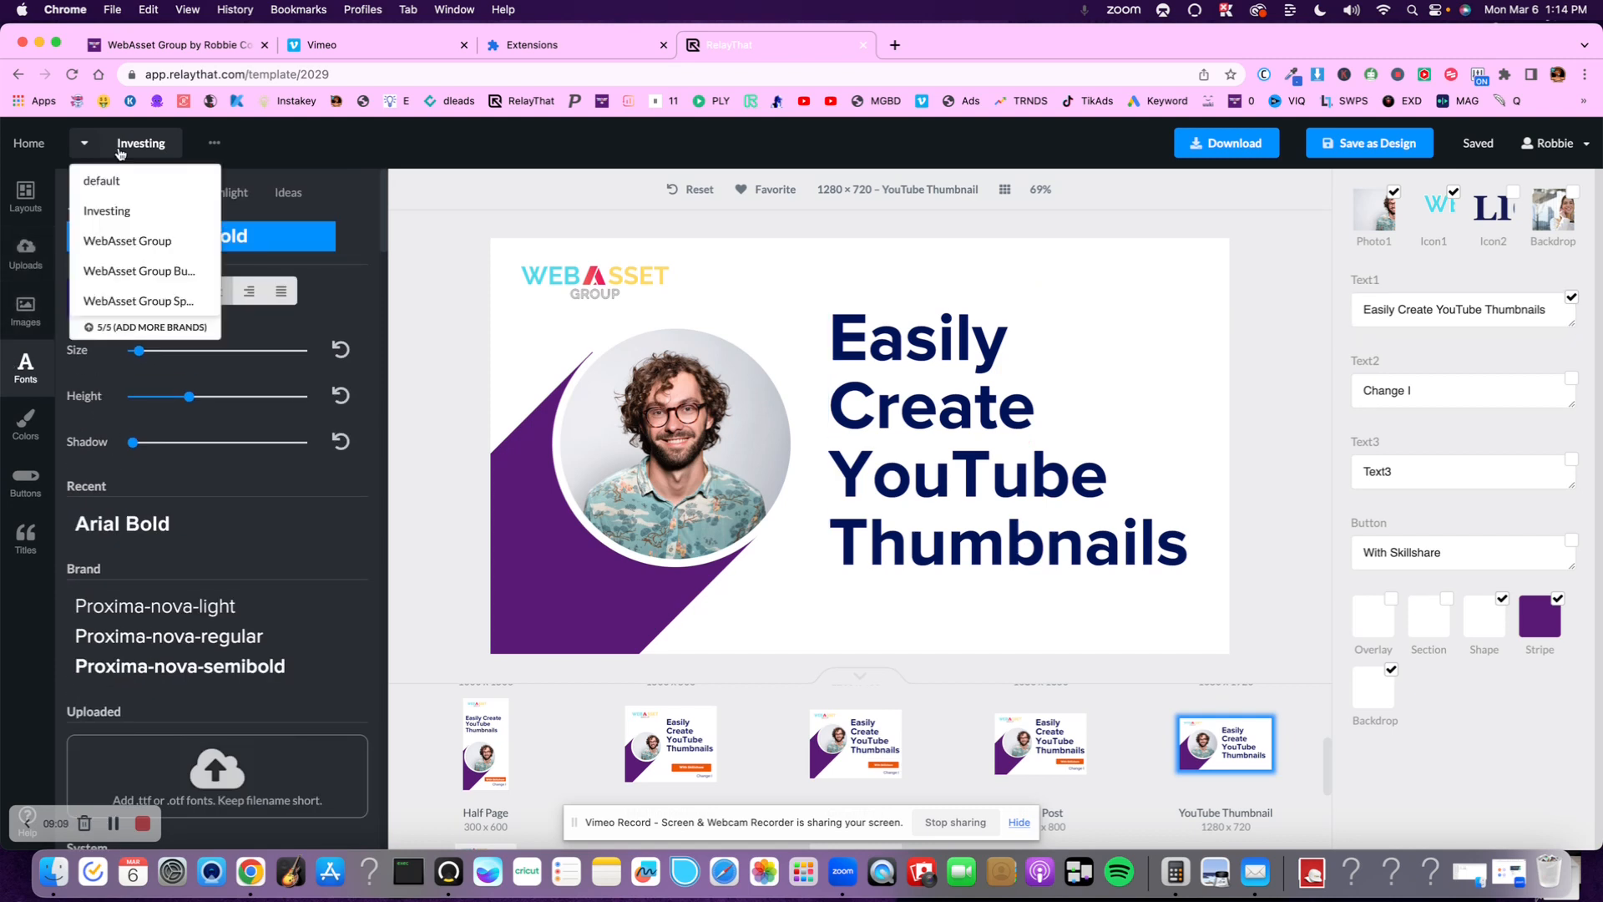
left_click(288, 192)
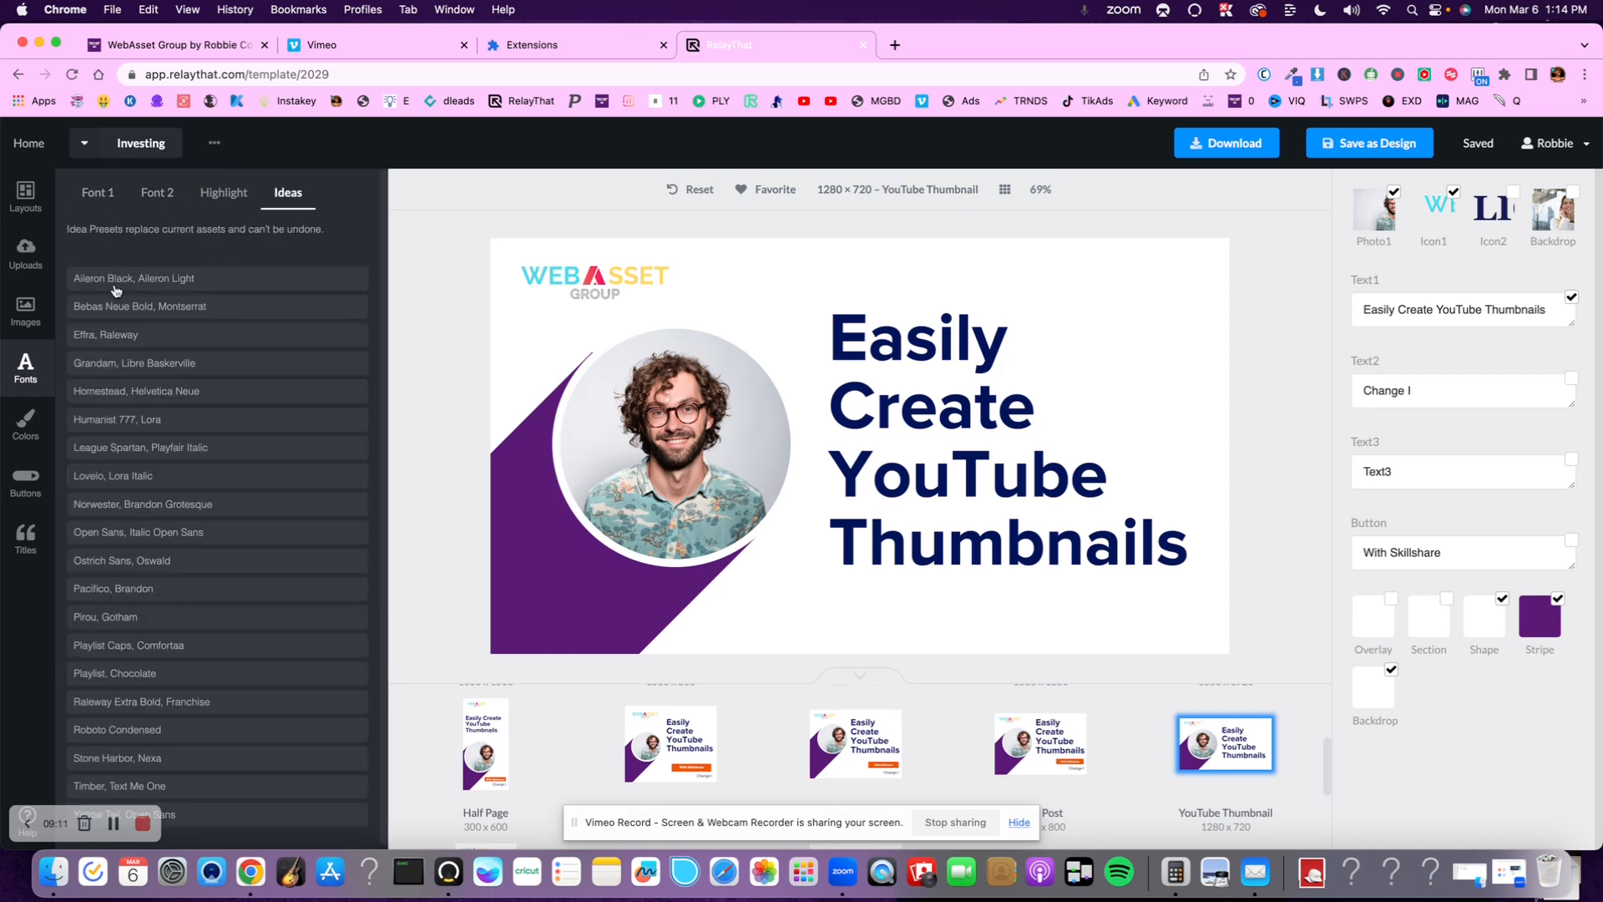
scroll(132, 421, "down", 1)
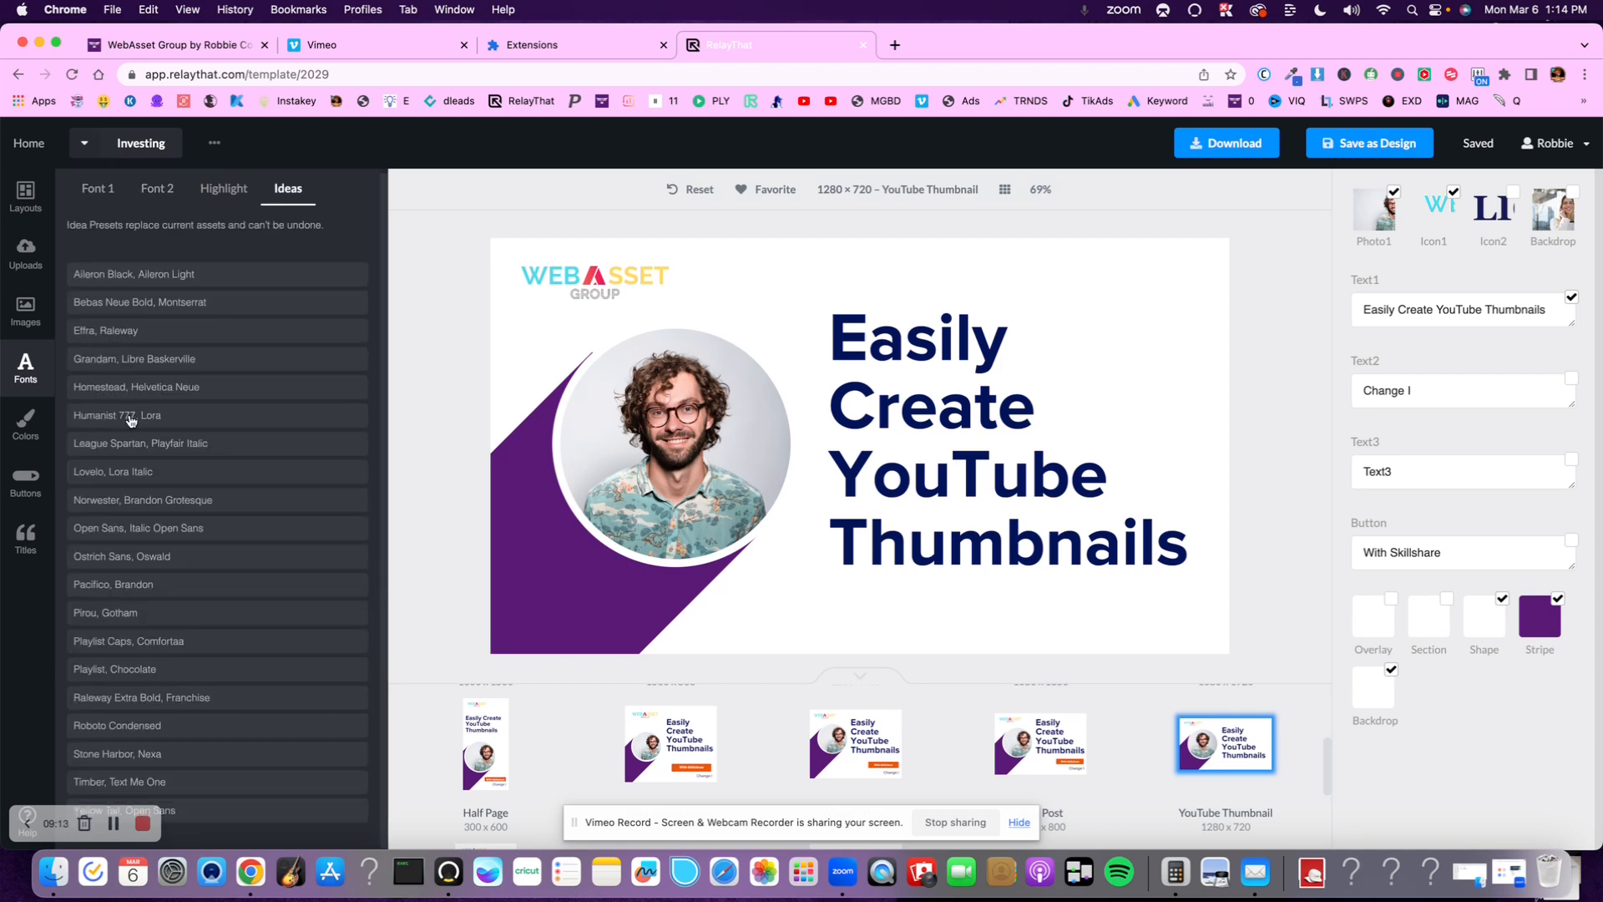
left_click(224, 188)
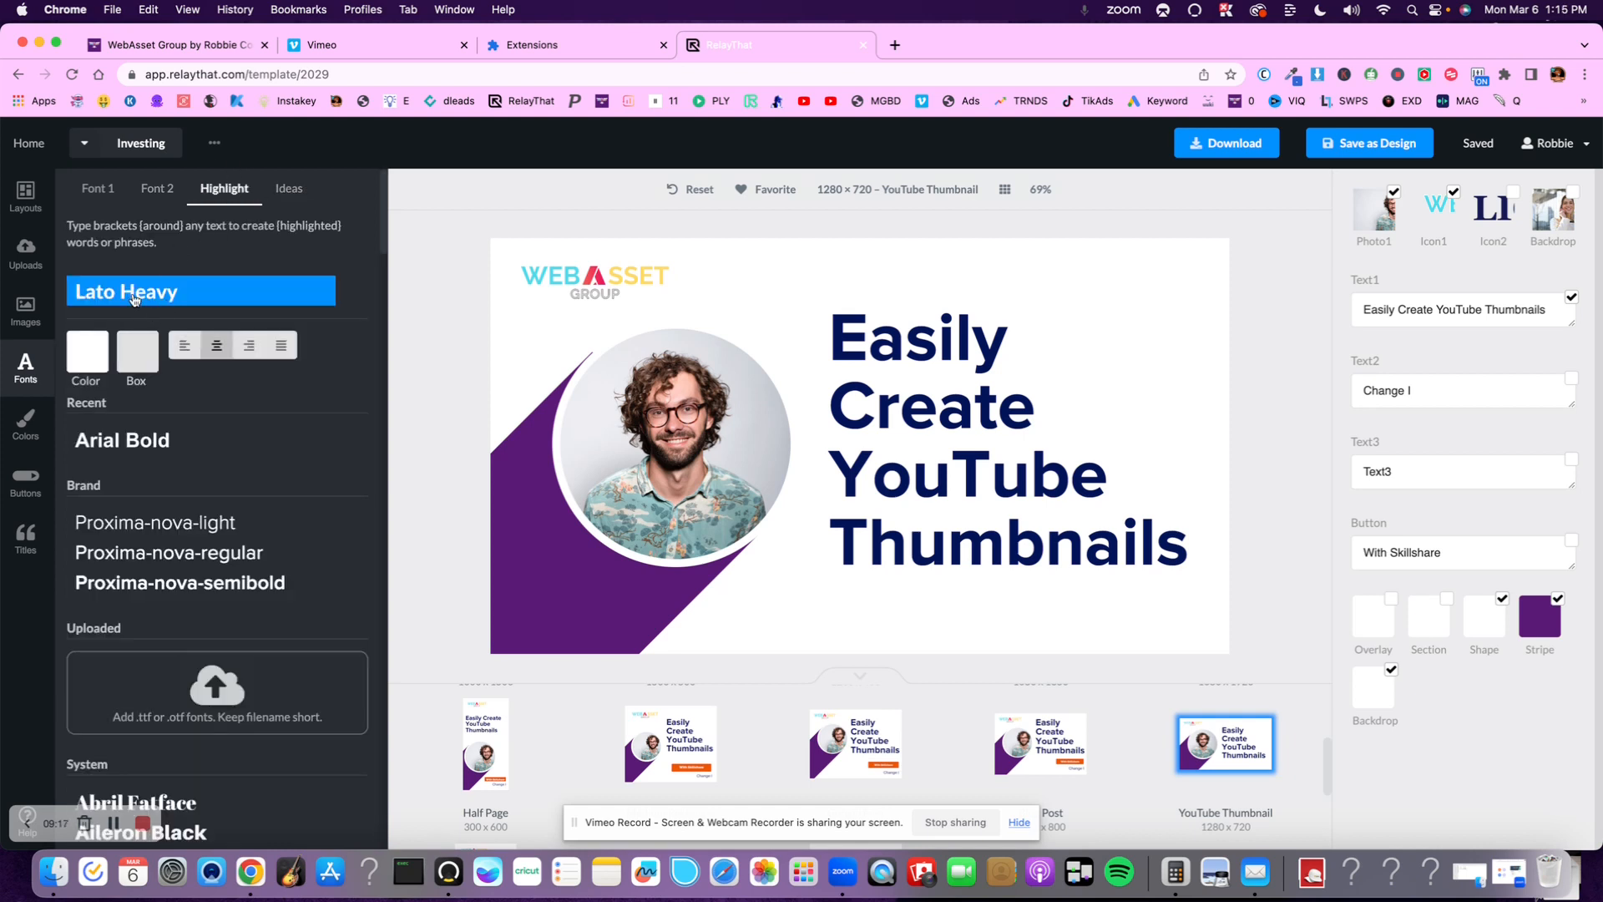
left_click(148, 187)
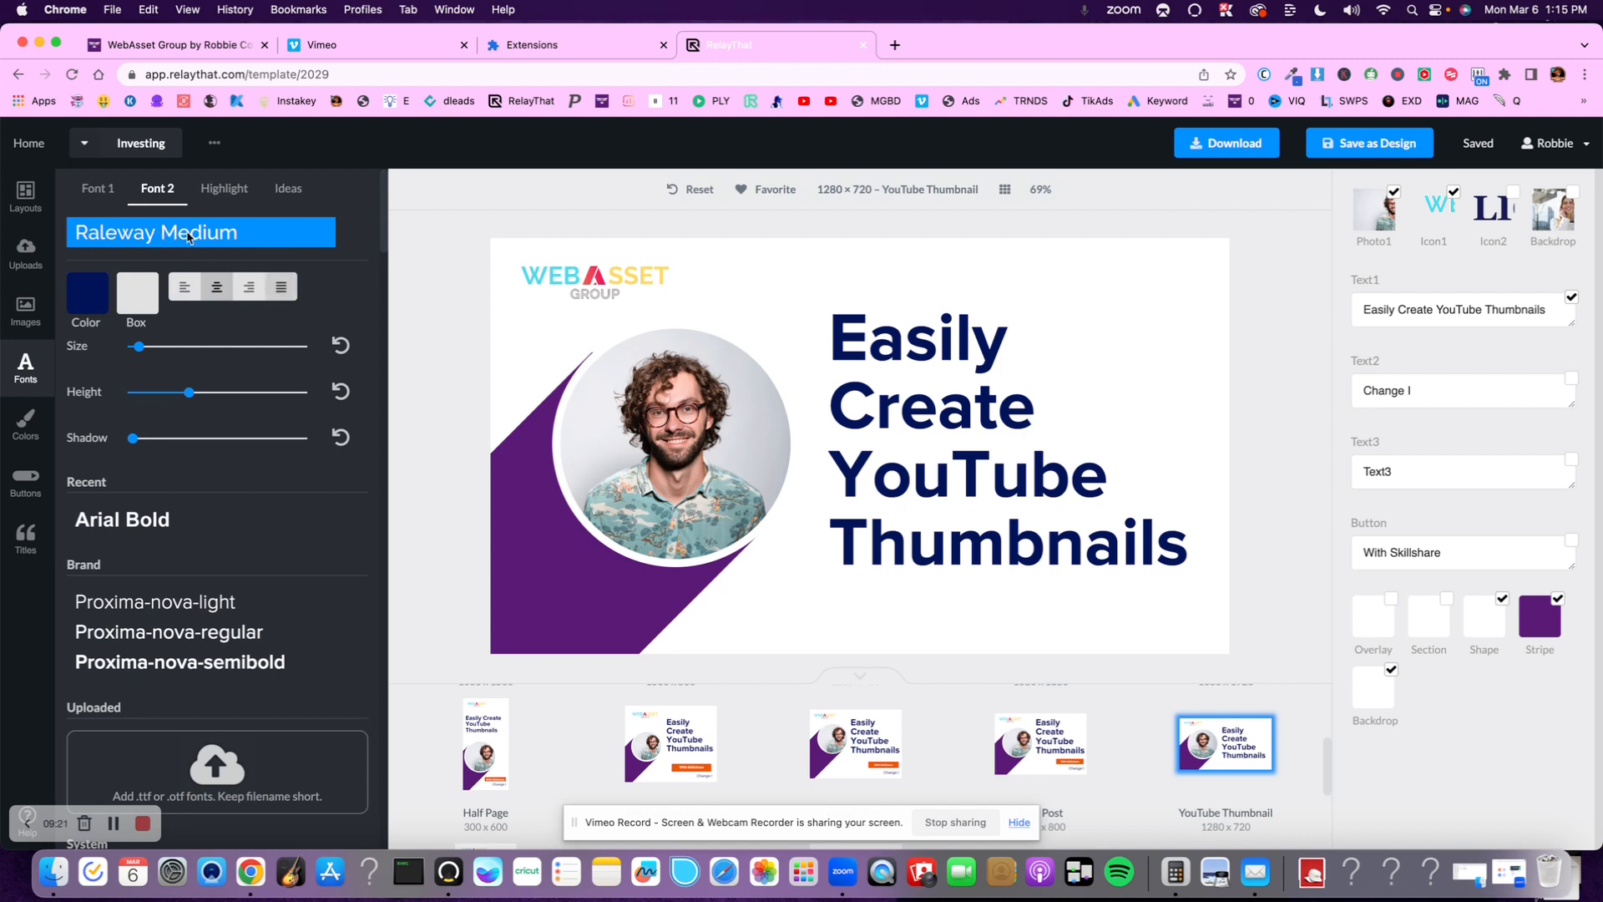
- Examine the Font 1 settings and browse the list of system fonts available for the headline
left_click(98, 188)
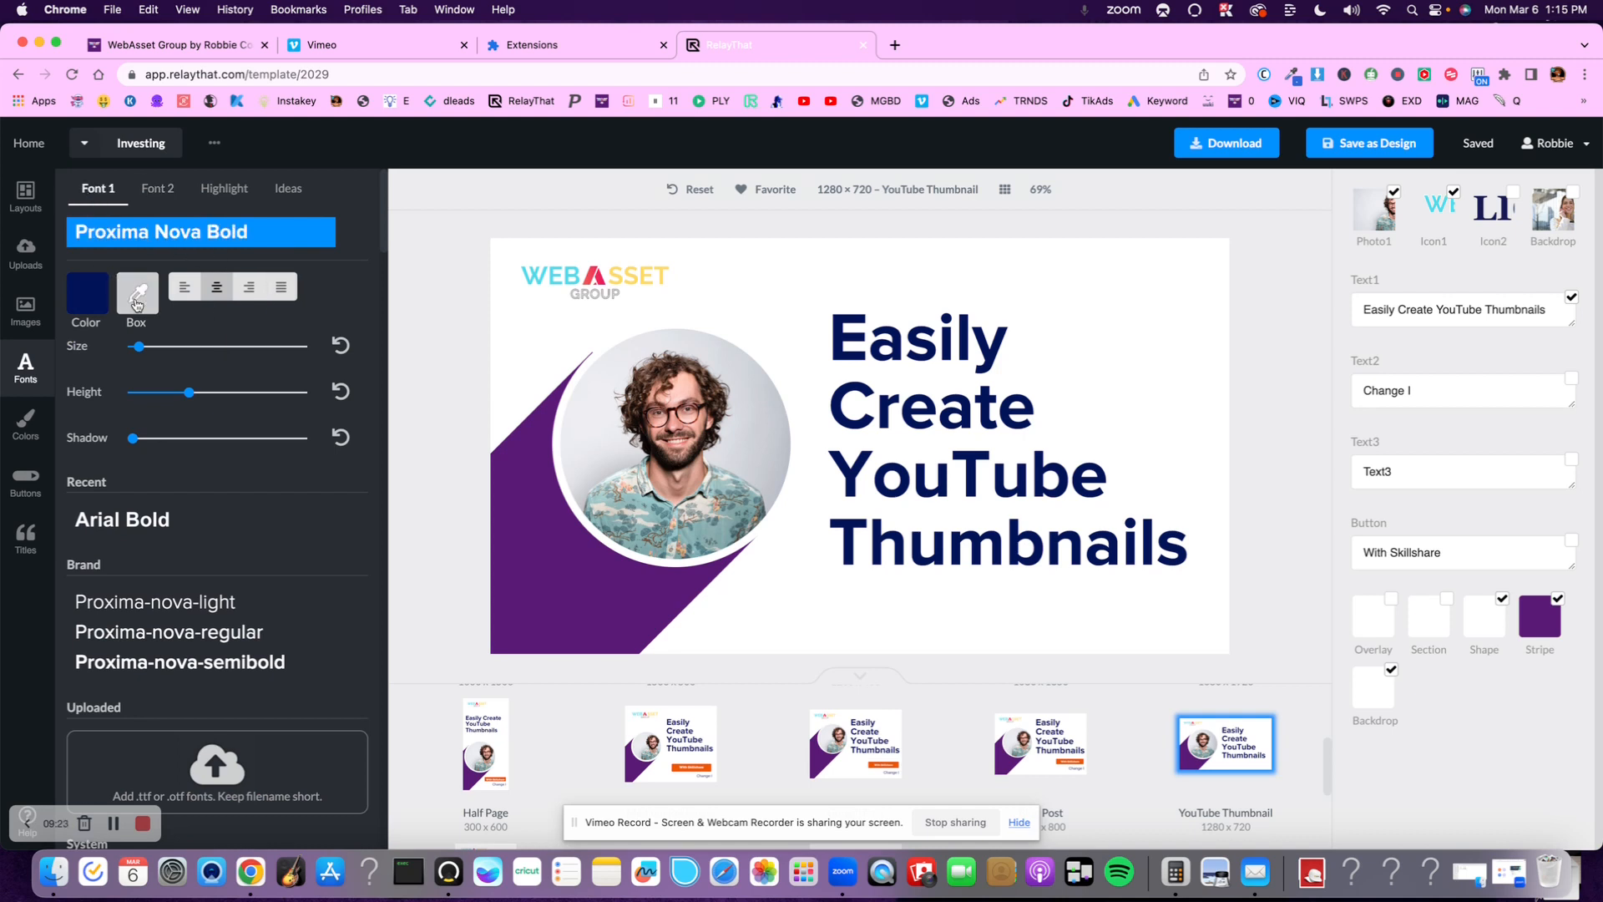
scroll(84, 501, "down", 5)
scroll(92, 451, "down", 15)
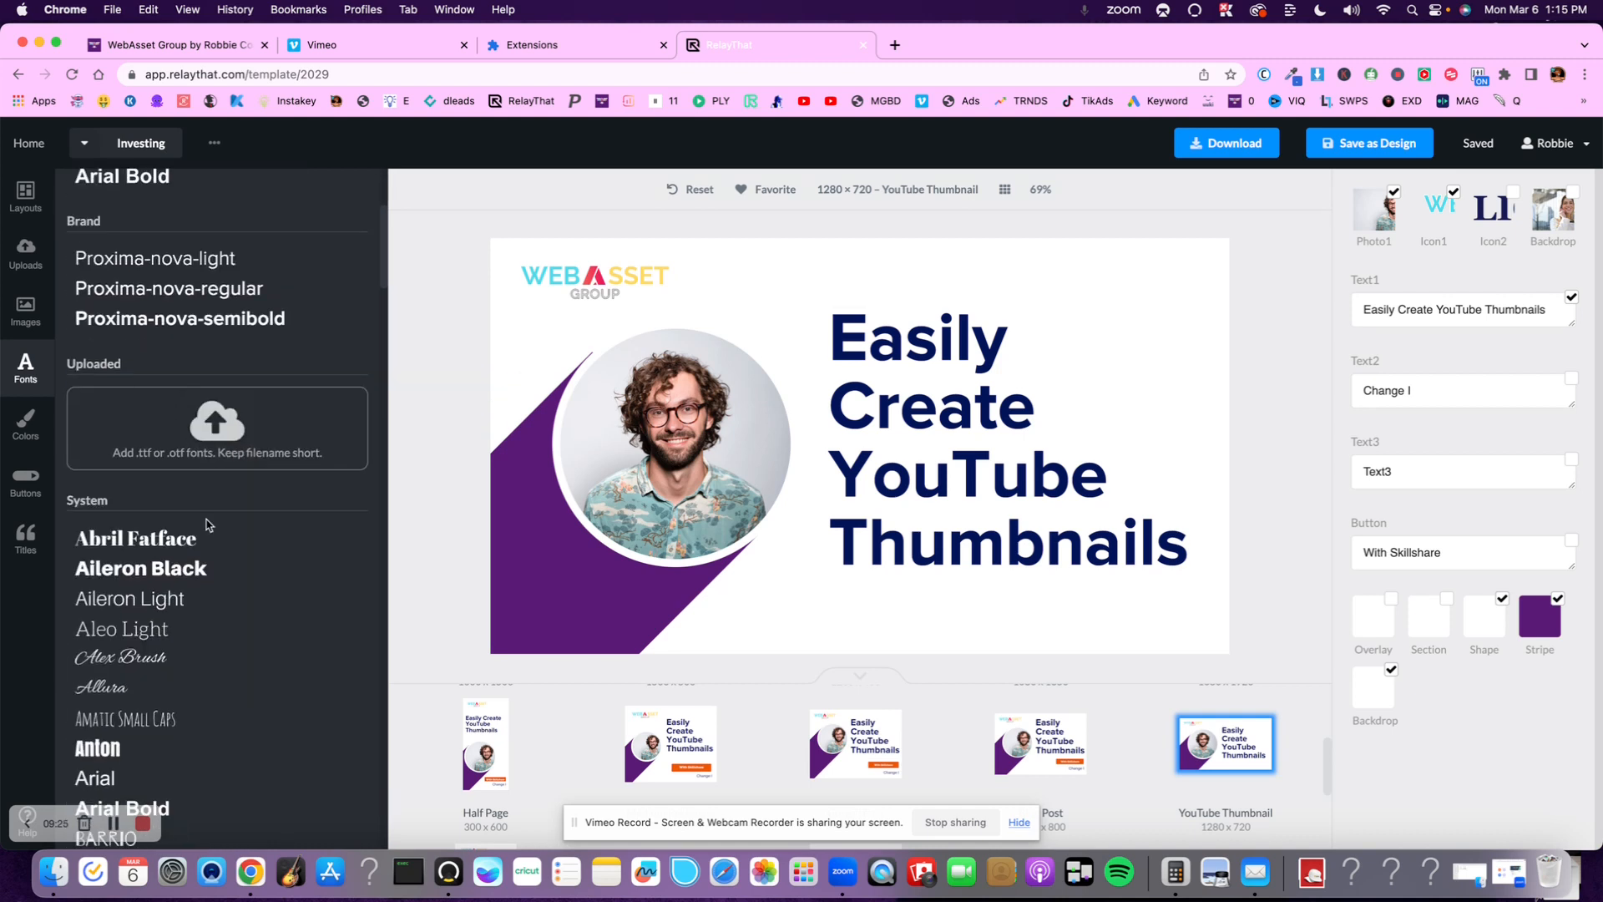
scroll(124, 425, "down", 20)
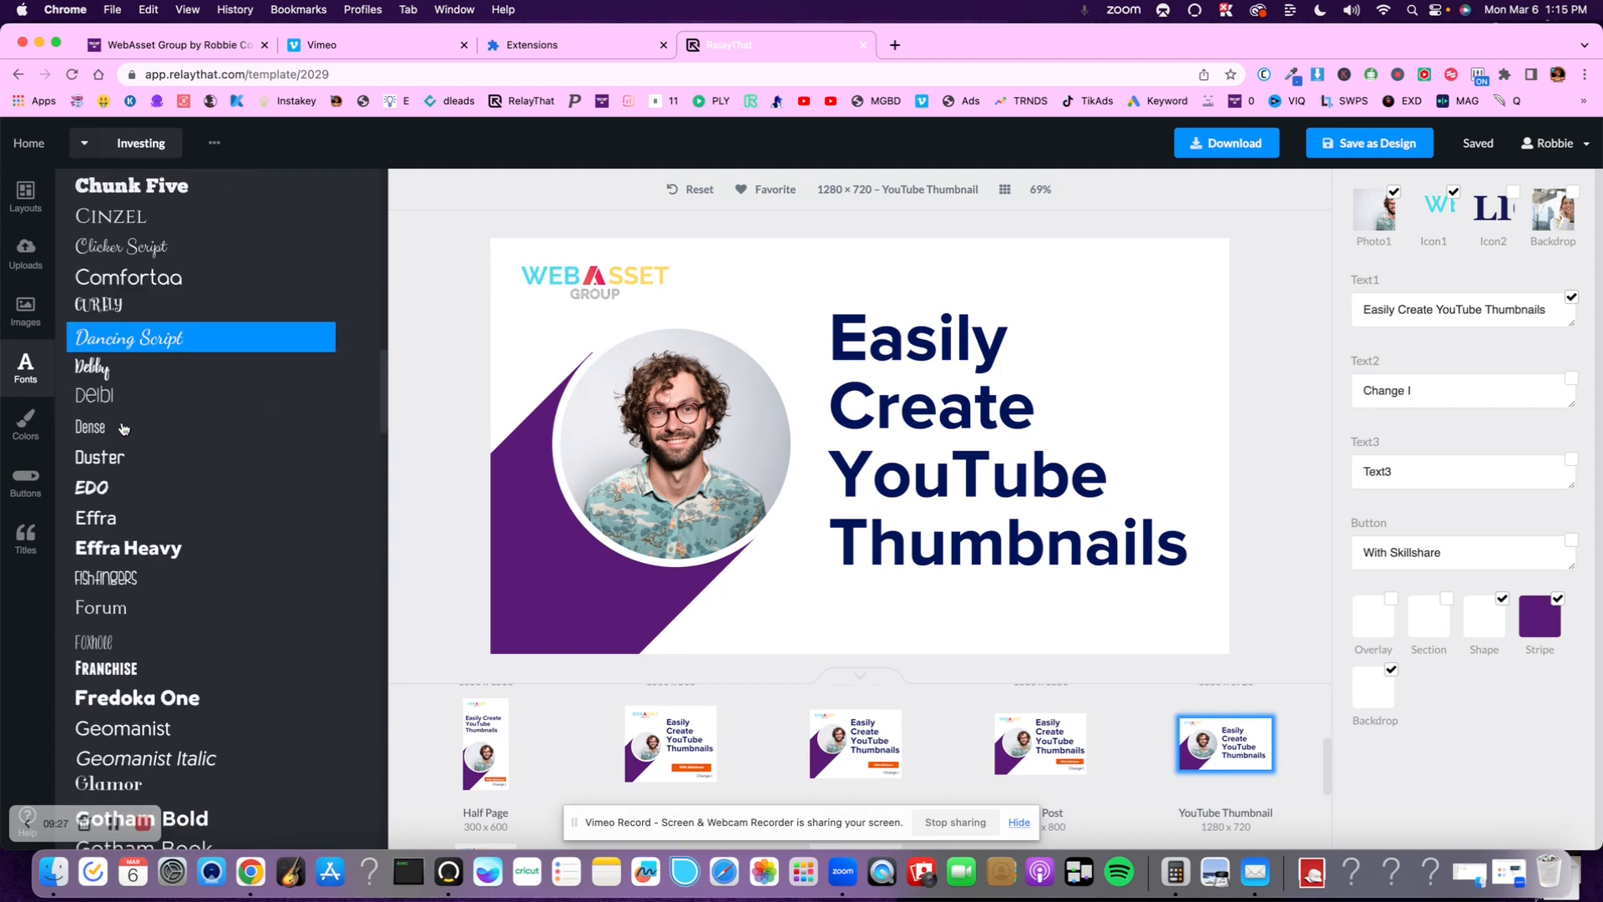
scroll(125, 429, "down", 10)
scroll(125, 429, "up", 20)
scroll(217, 523, "down", 3)
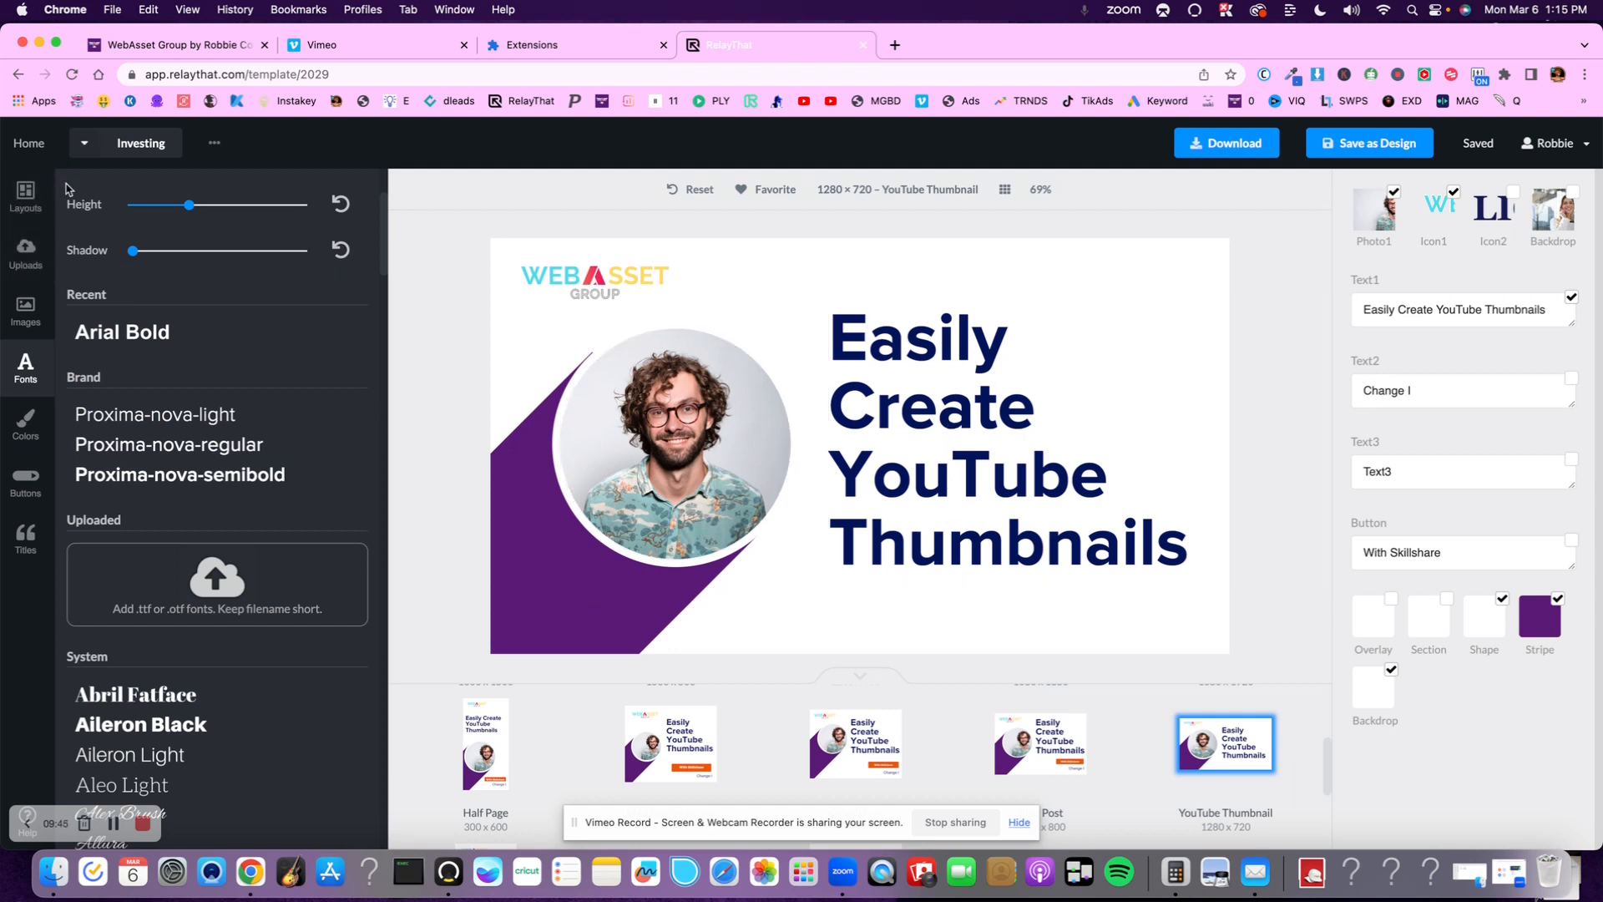
- Download the 1280 × 720 YouTube thumbnail, checking the file type choices and keeping JPG
left_click(15, 322)
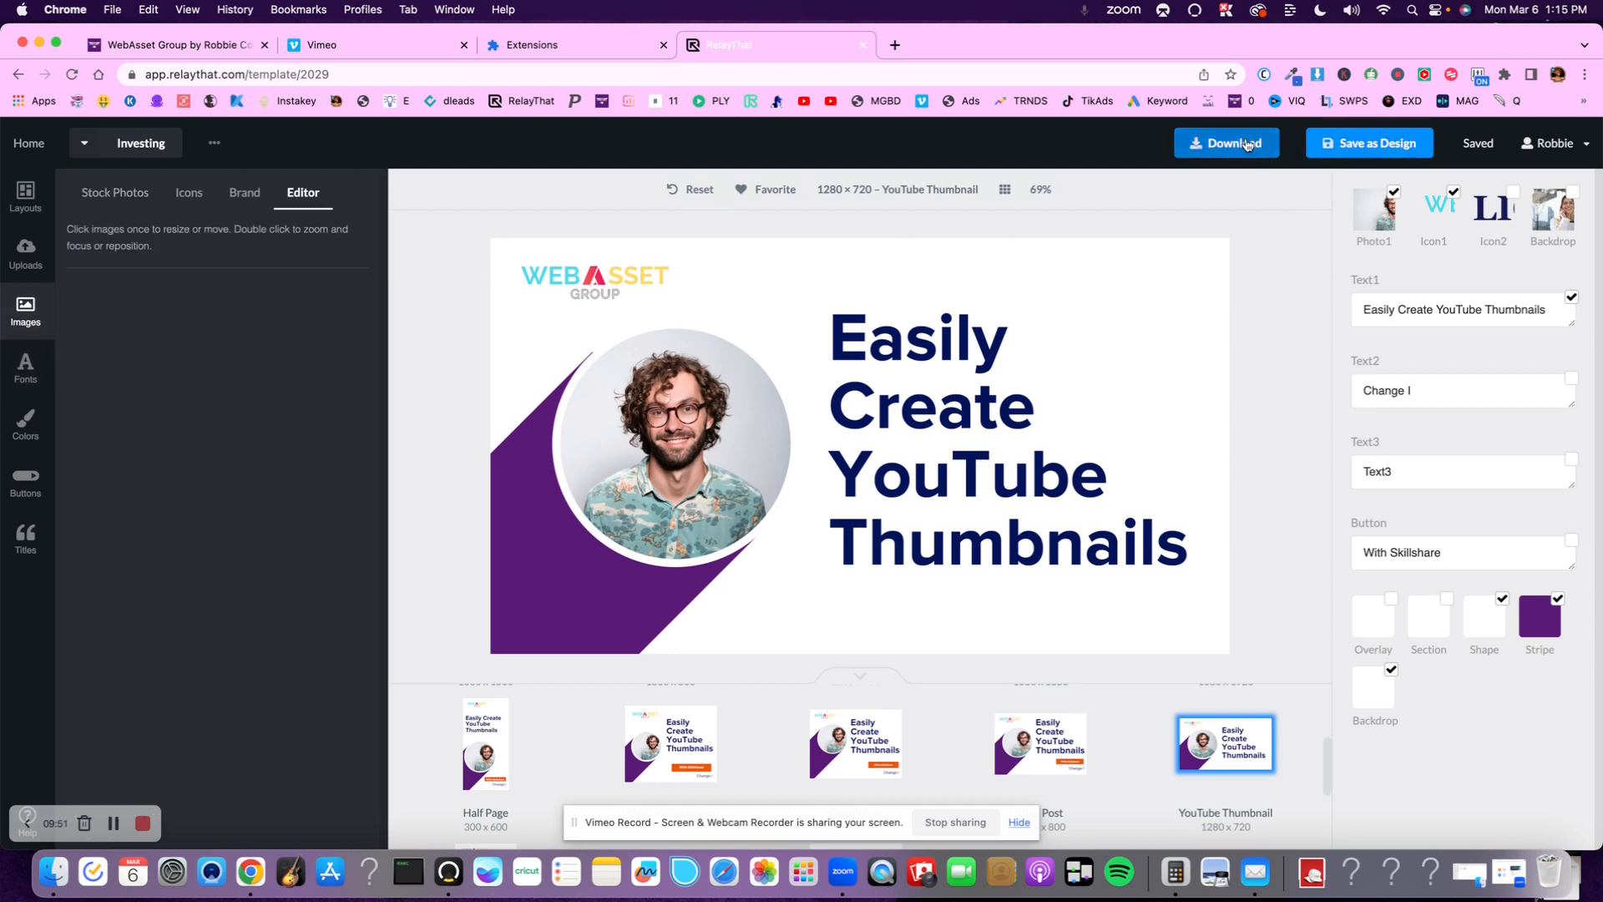
left_click(1386, 145)
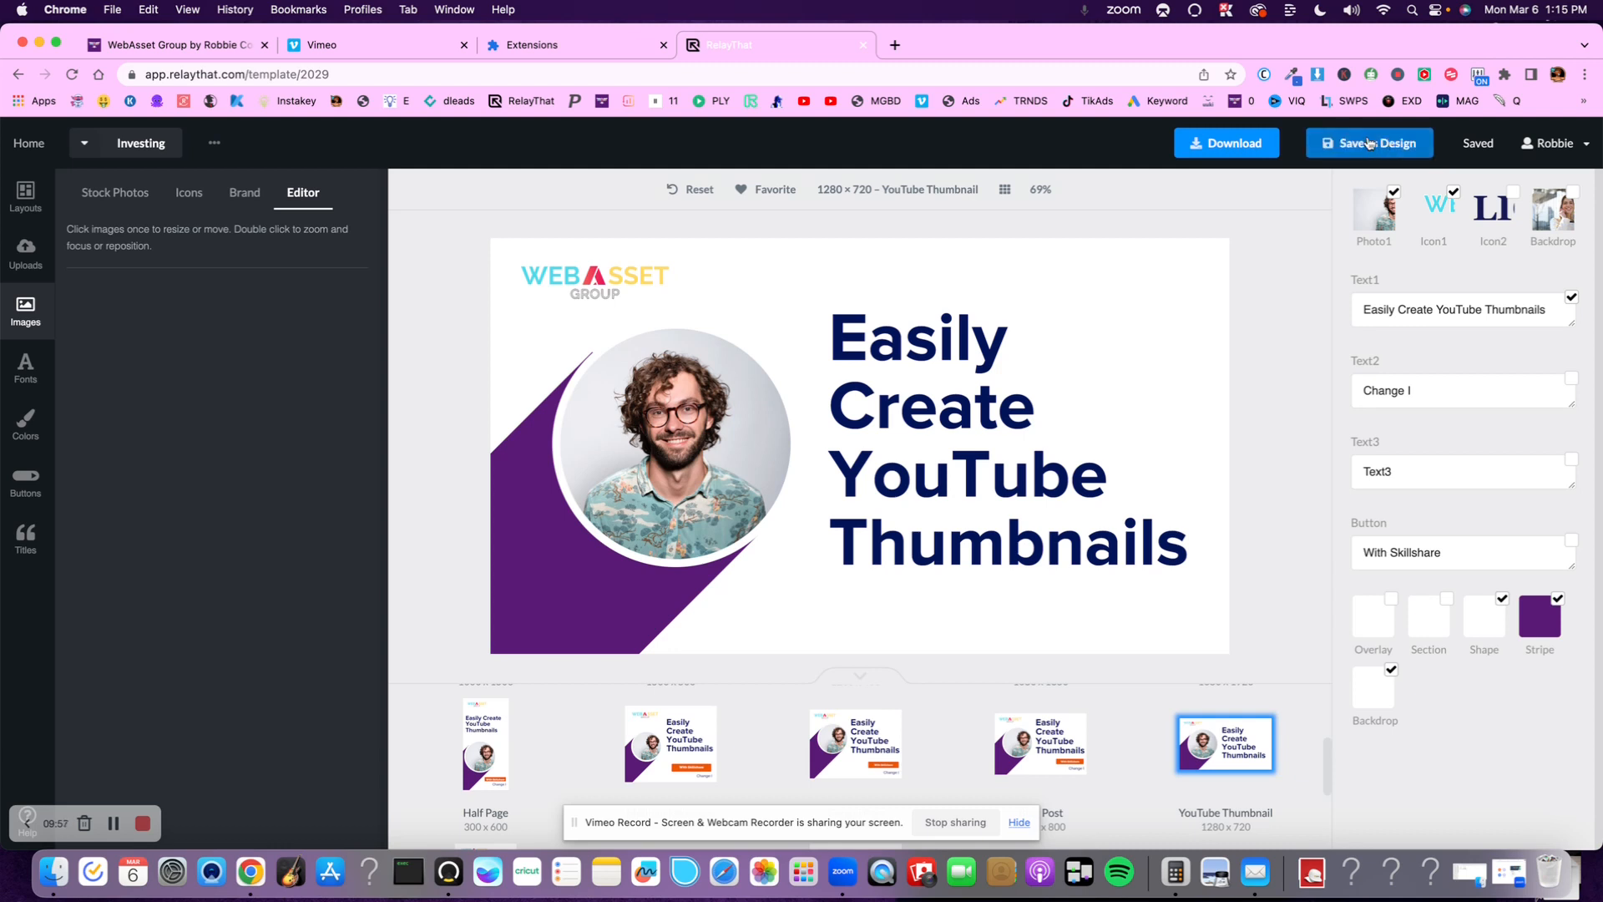
left_click(1223, 147)
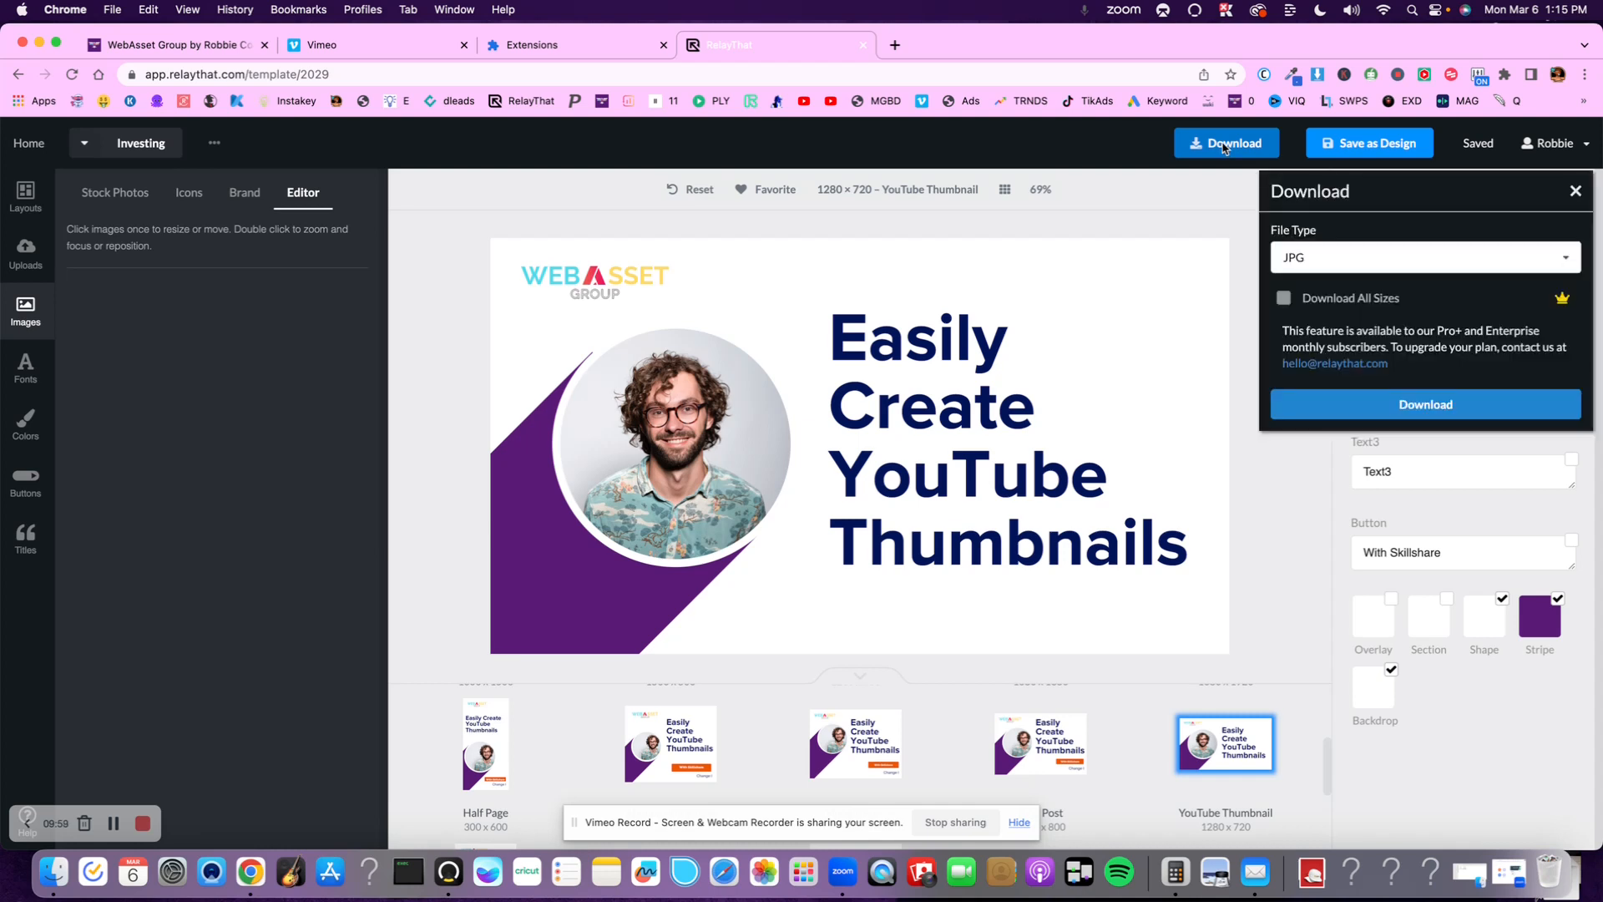
left_click(1442, 259)
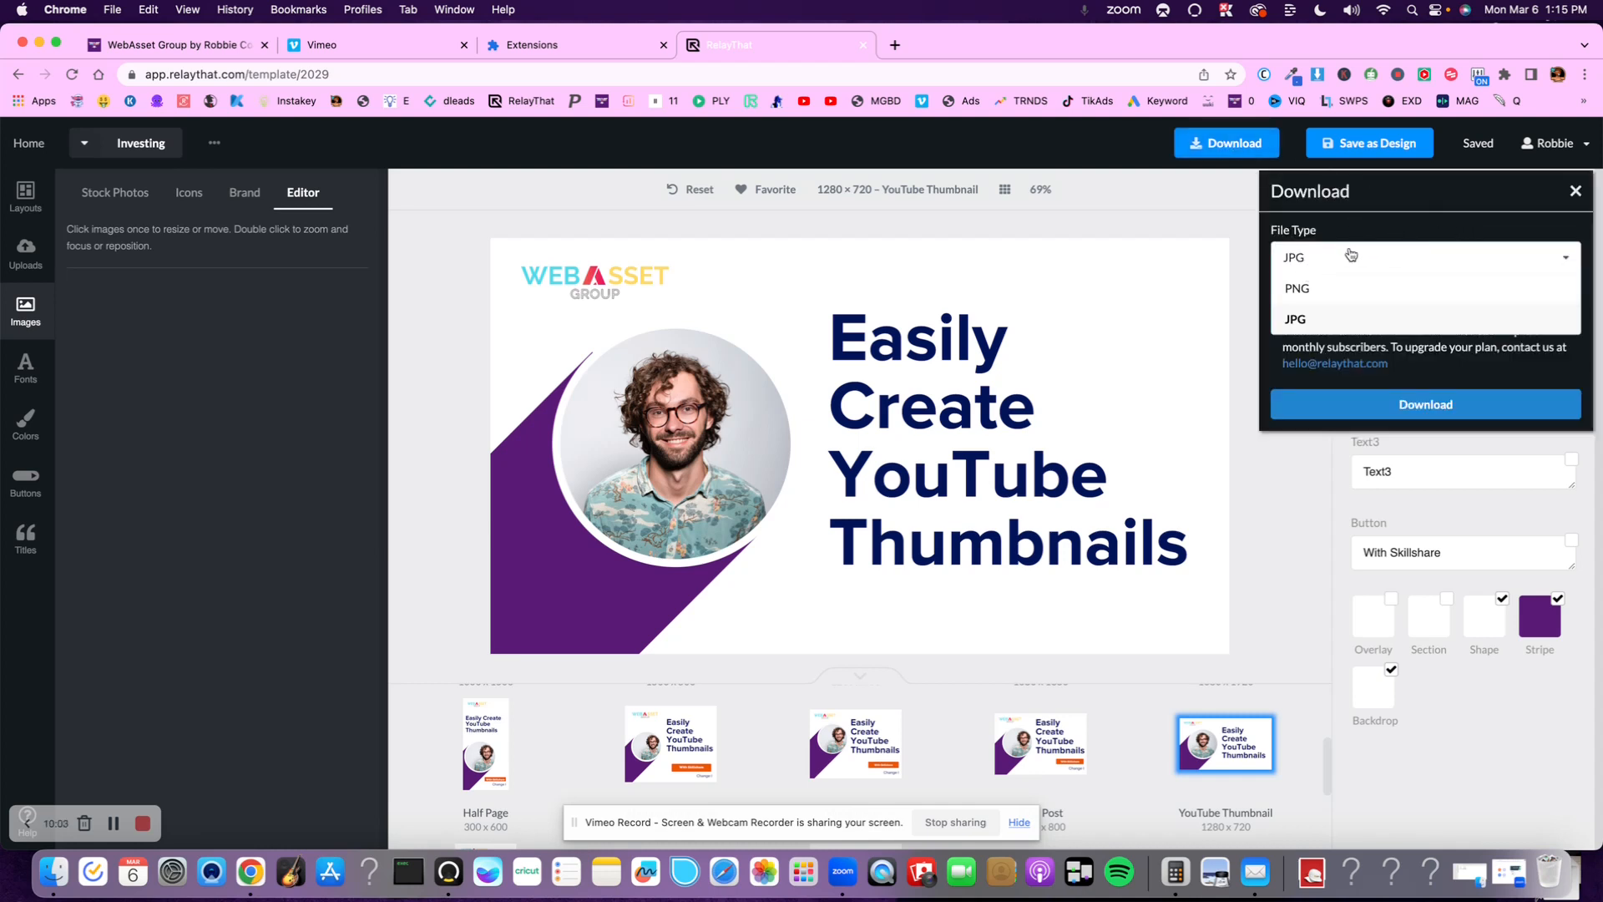
left_click(1374, 227)
left_click(1336, 252)
left_click(1326, 260)
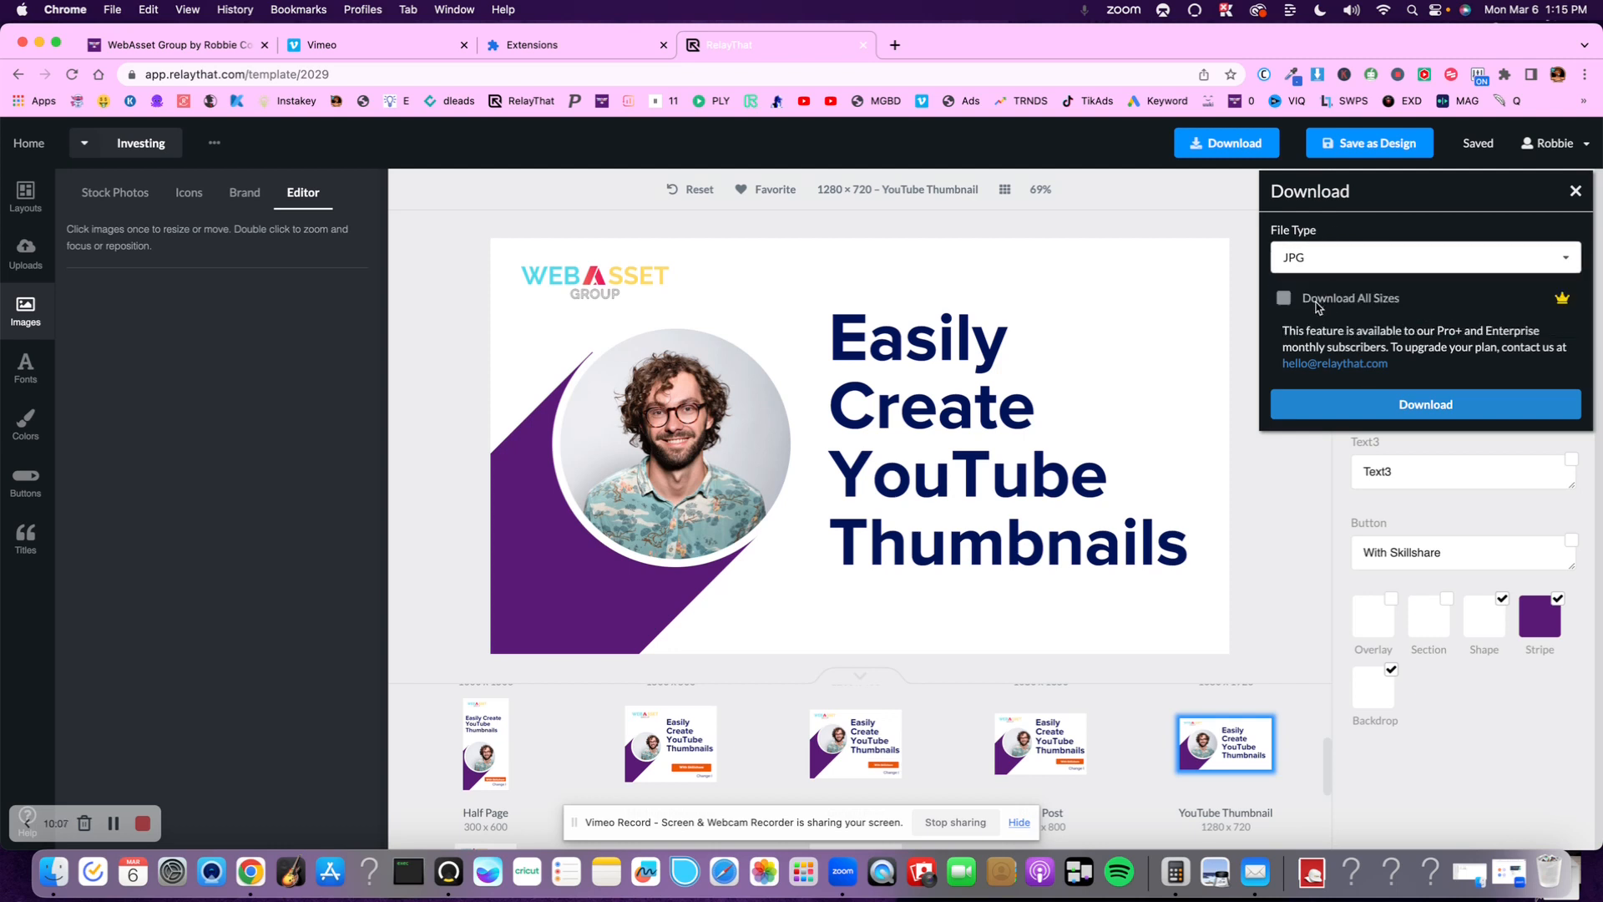
left_click(1344, 406)
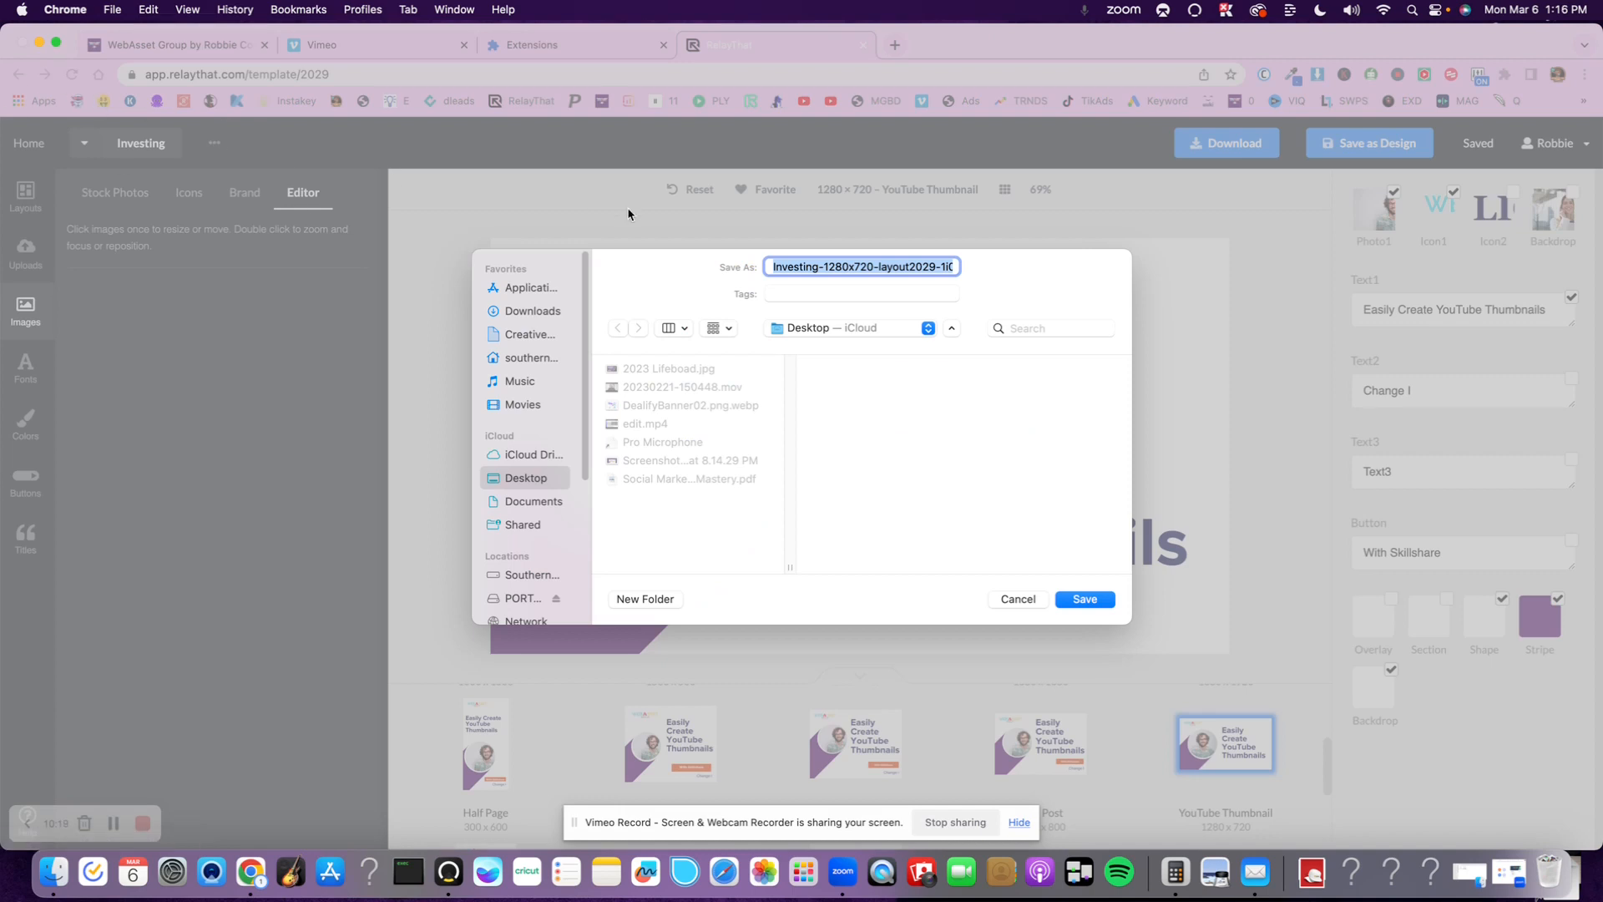
- Save the downloaded thumbnail to the Desktop under the name "RelayThat Tutorial and Review"
type("Thi")
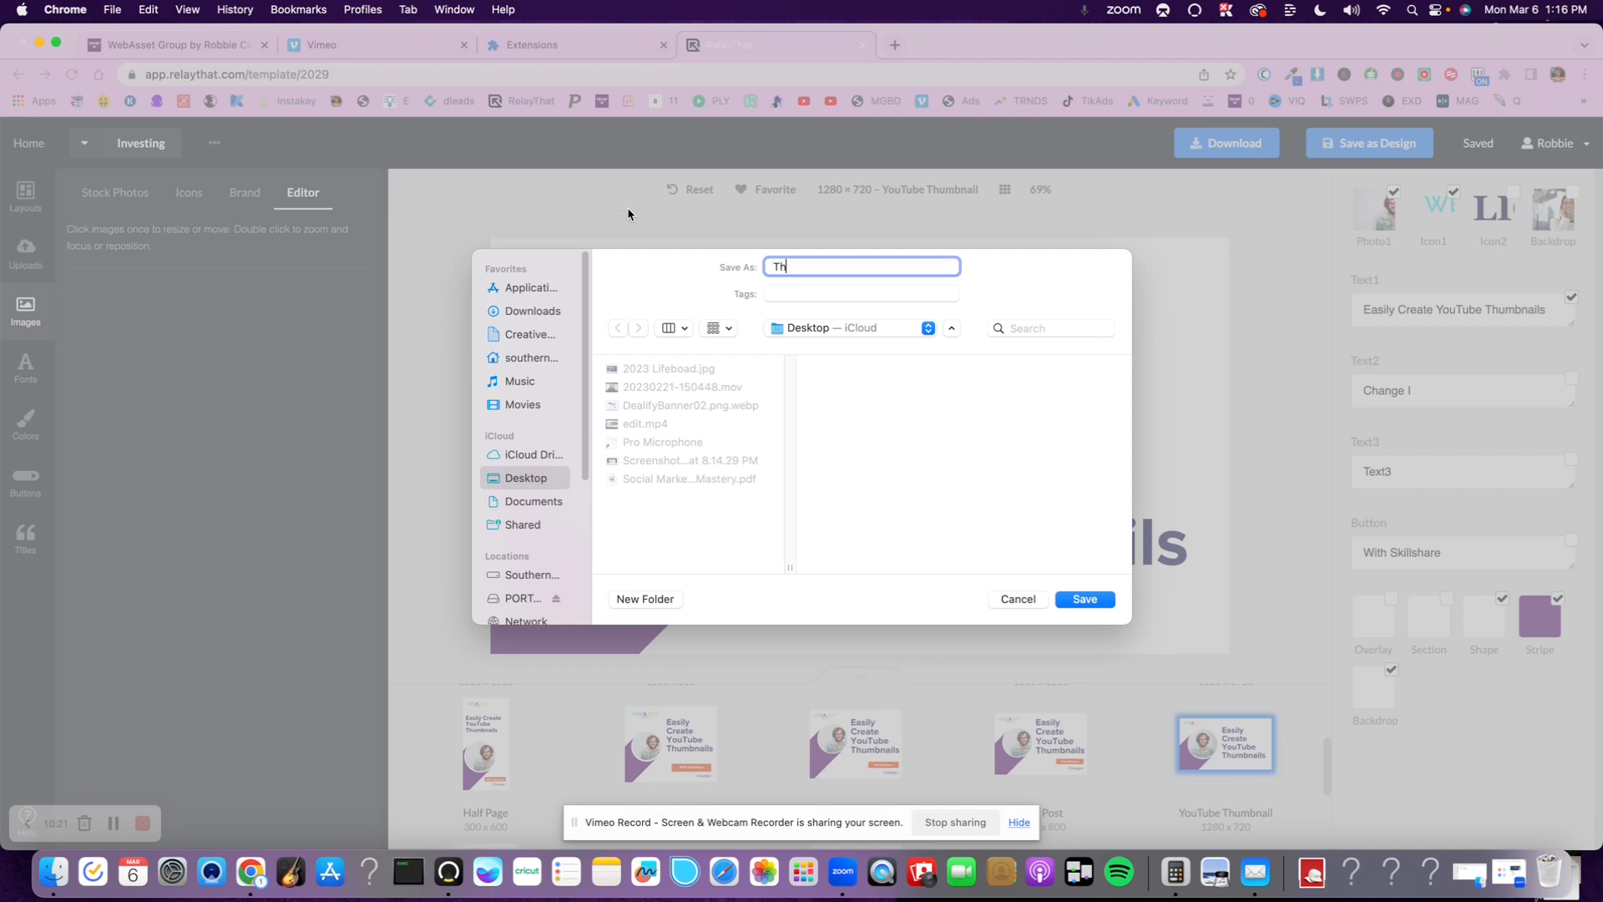
key("BackSpace")
key("BackSpace")
key("BackSpace")
type("RelayThat Tutorial and Review")
left_click(1095, 597)
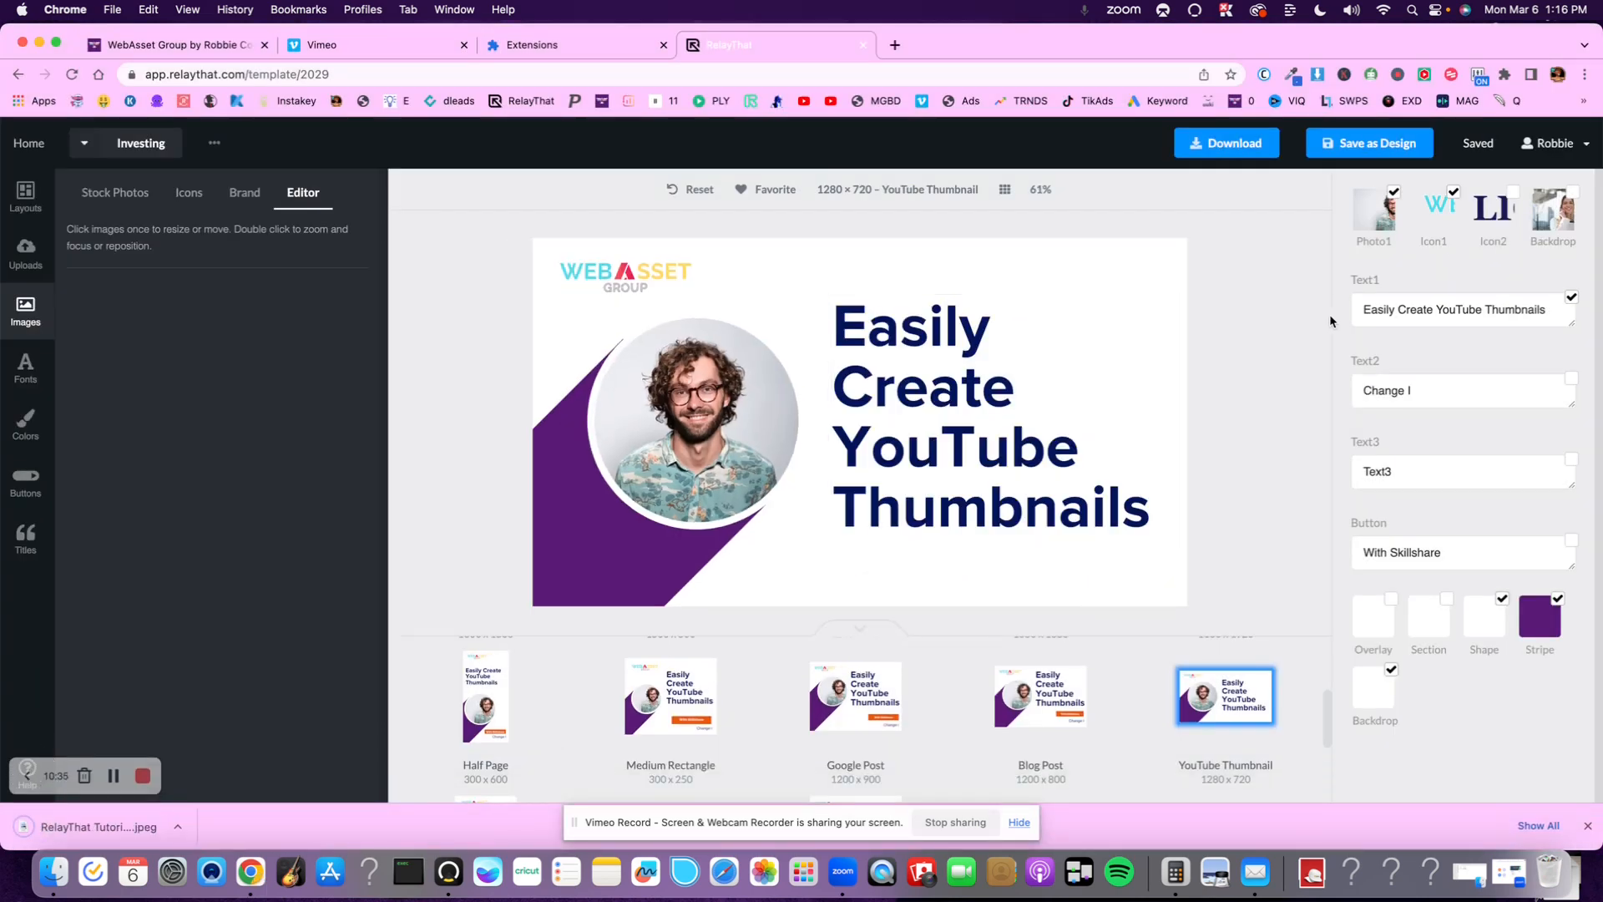
left_click(1234, 145)
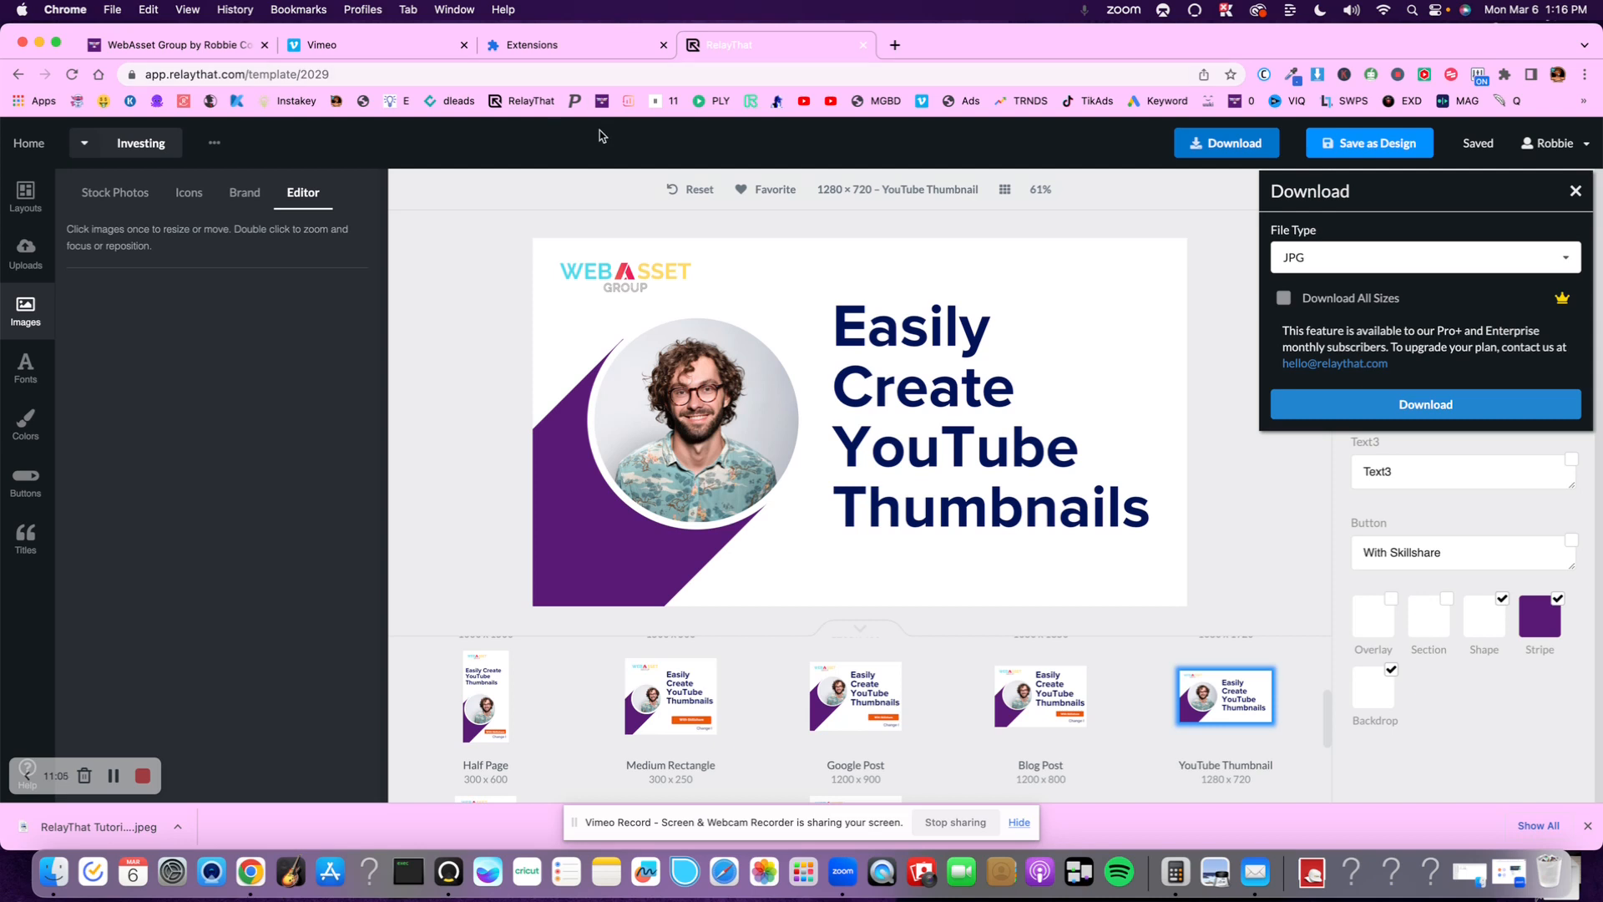
left_click(615, 222)
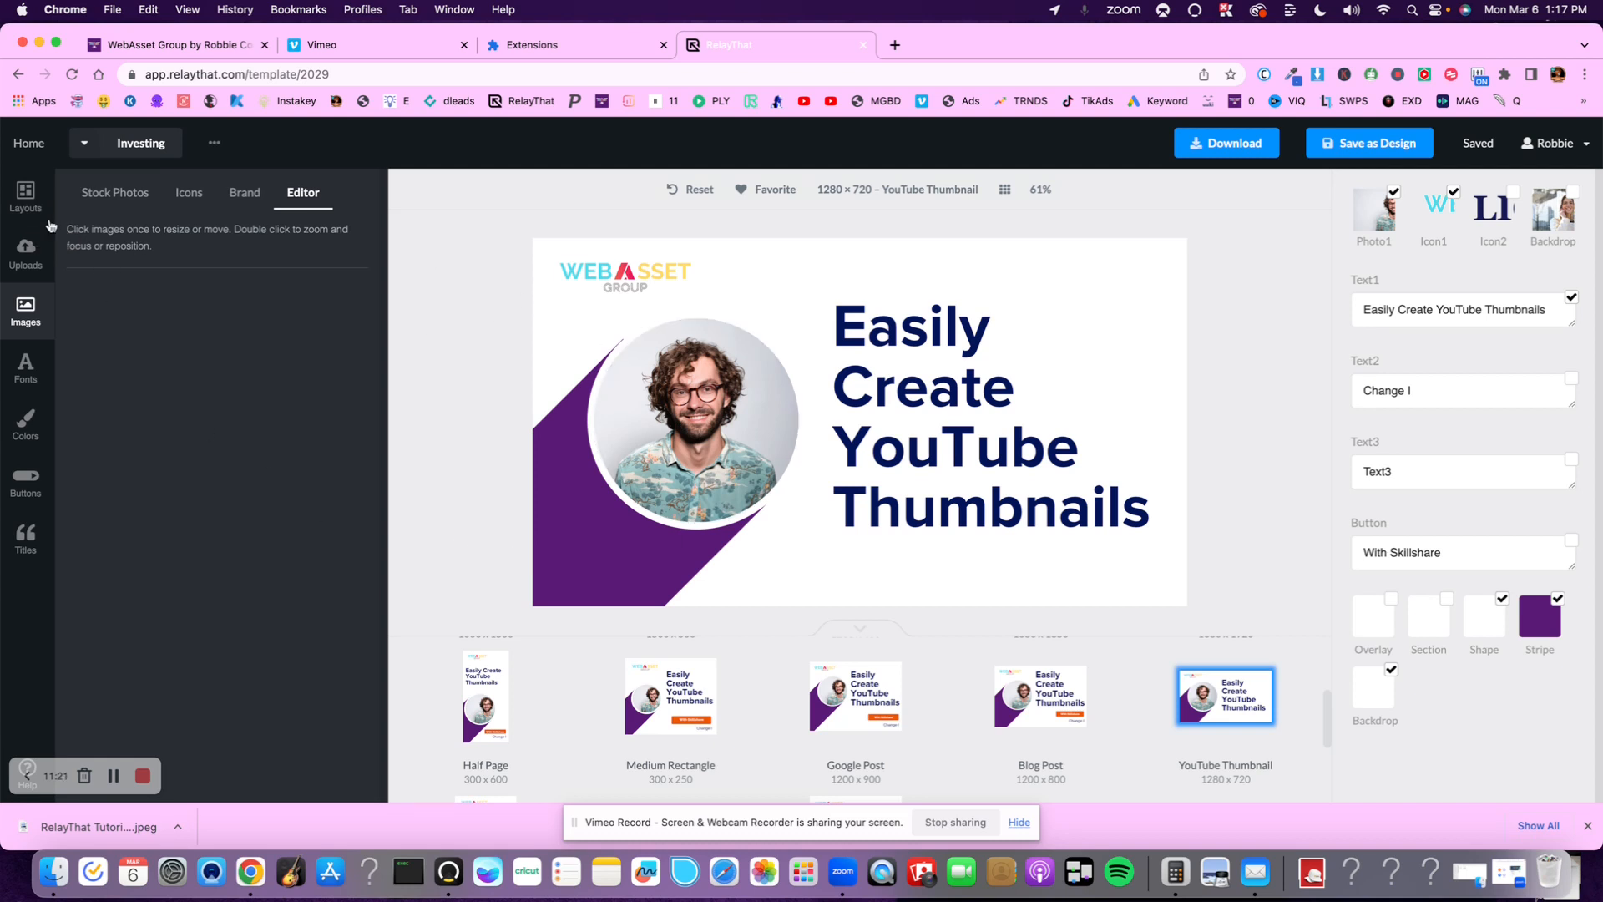
- Browse the YouTube Thumbnail layouts and apply the orange-bordered one with the headline beside the photo of the woman on the phone
left_click(26, 198)
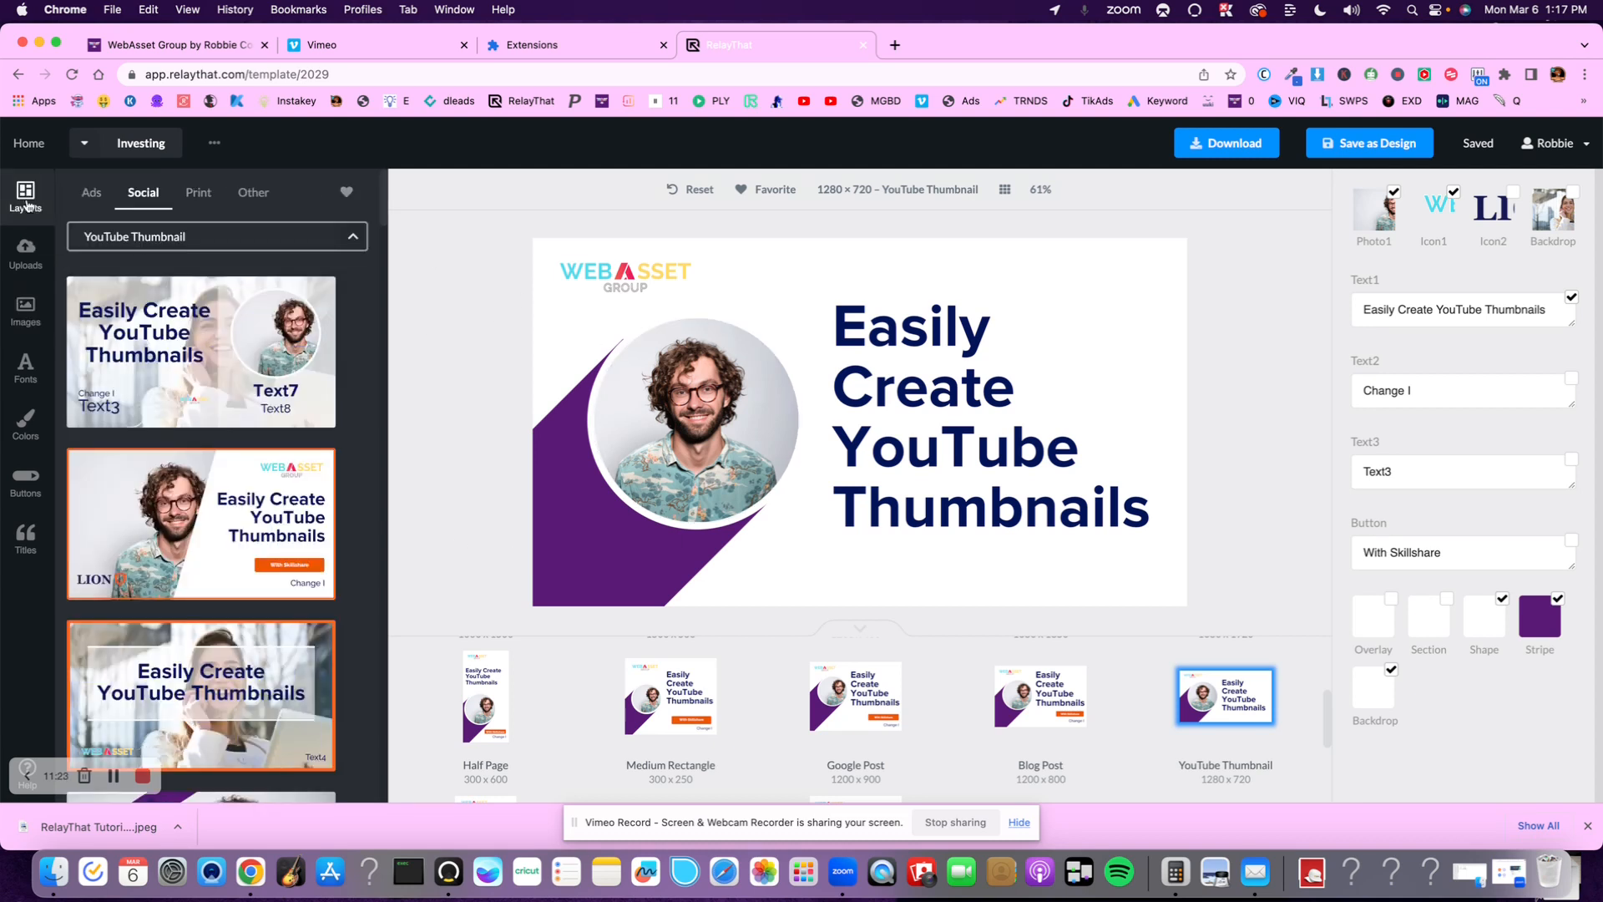
scroll(221, 568, "down", 3)
scroll(220, 568, "down", 5)
scroll(232, 572, "down", 6)
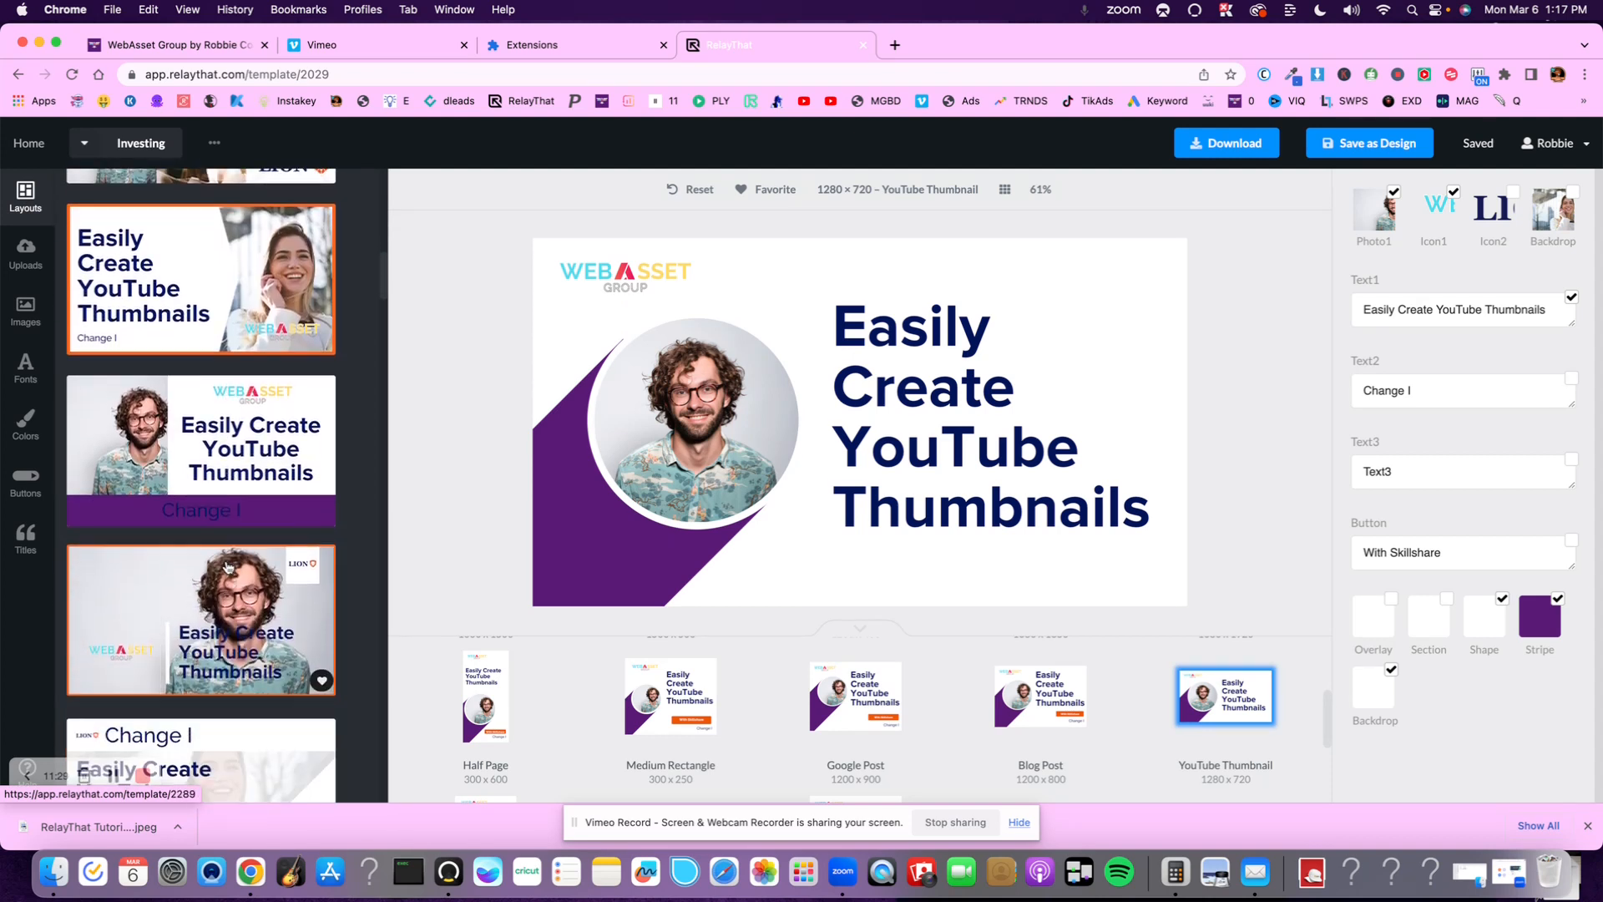
scroll(227, 567, "up", 2)
left_click(226, 443)
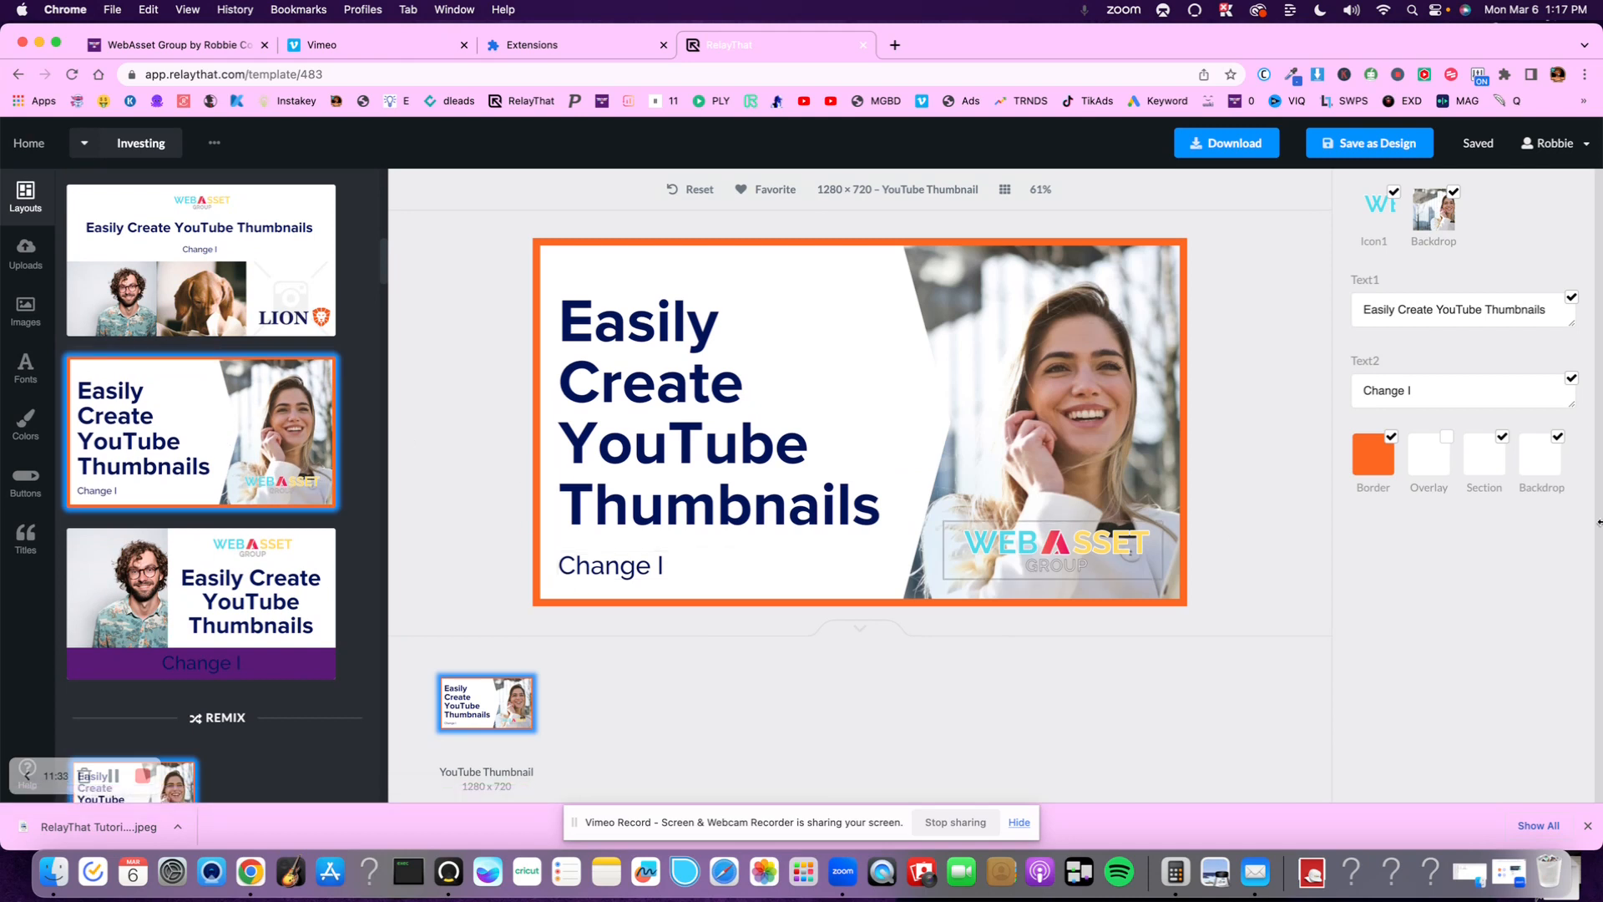
- Replace the Text2 subtitle with "This Is" and hide the subtitle in this layout
left_click(1499, 386)
key("ctrl+a")
type("This Is")
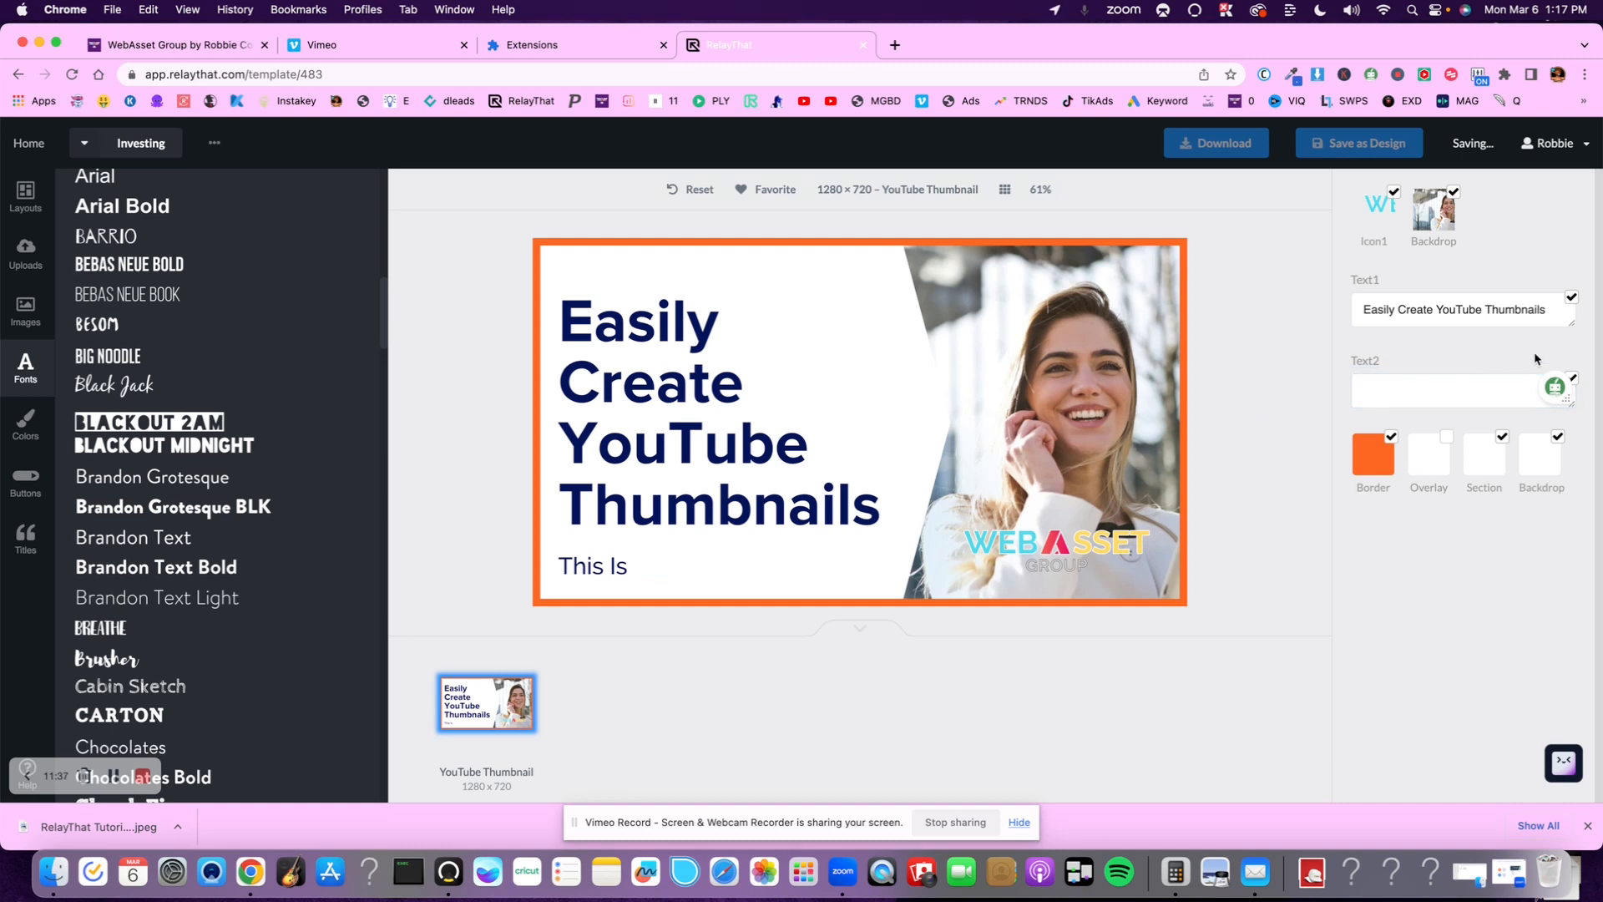
left_click(1574, 380)
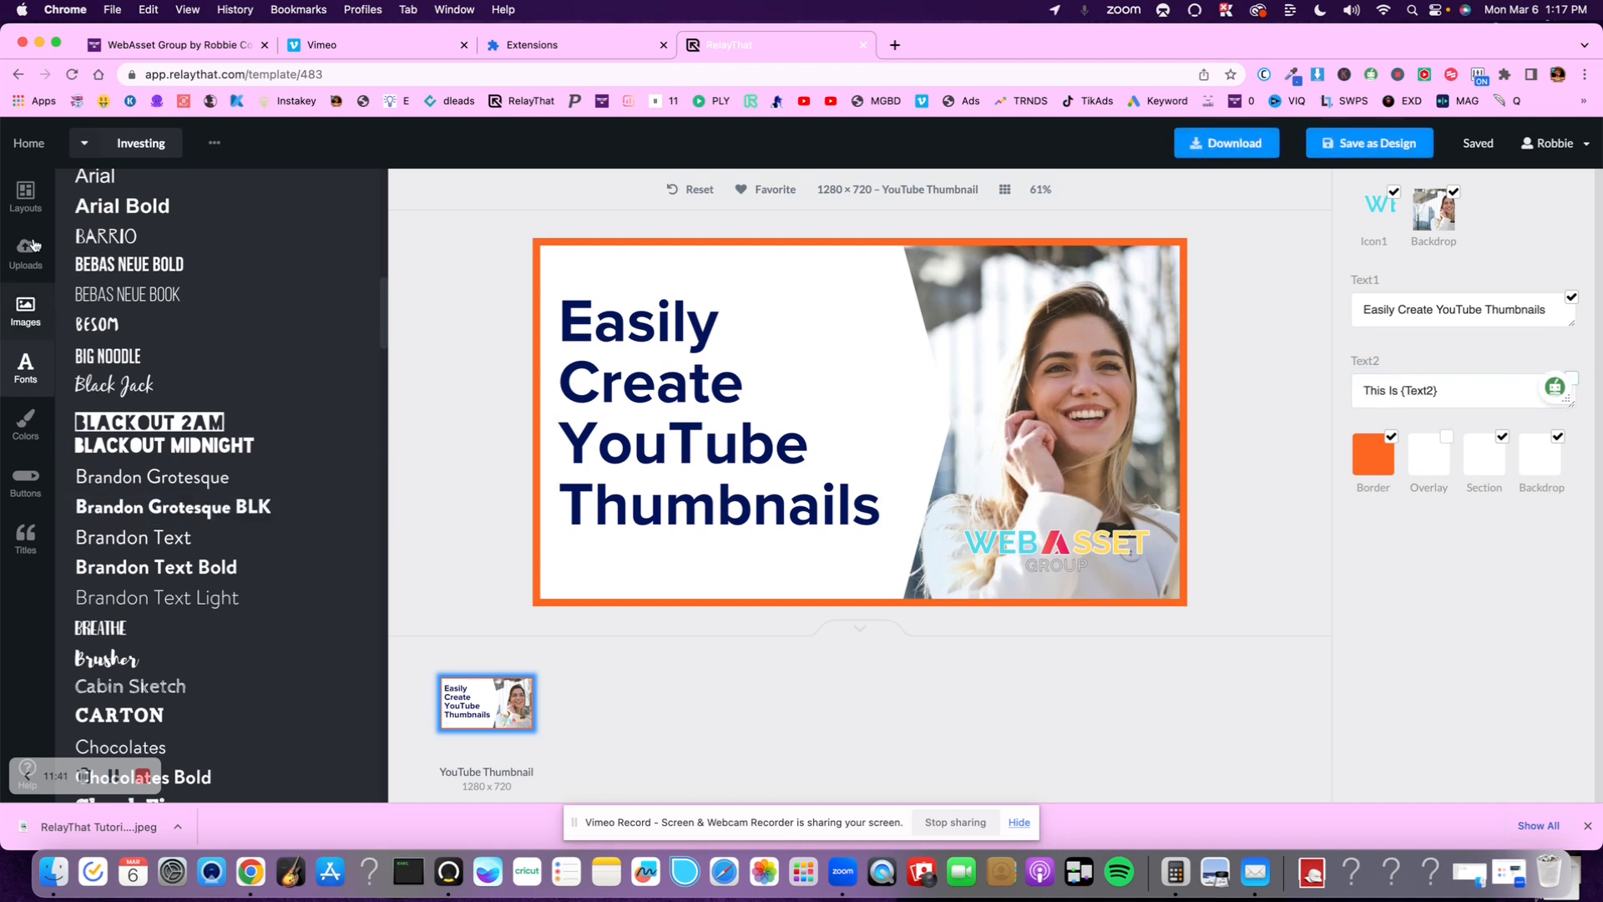
- Try the layouts with five circular photos, with a purple banner and tilted photo, and with a diagonal purple stripe
left_click(25, 196)
scroll(226, 516, "down", 5)
scroll(223, 516, "down", 5)
left_click(192, 471)
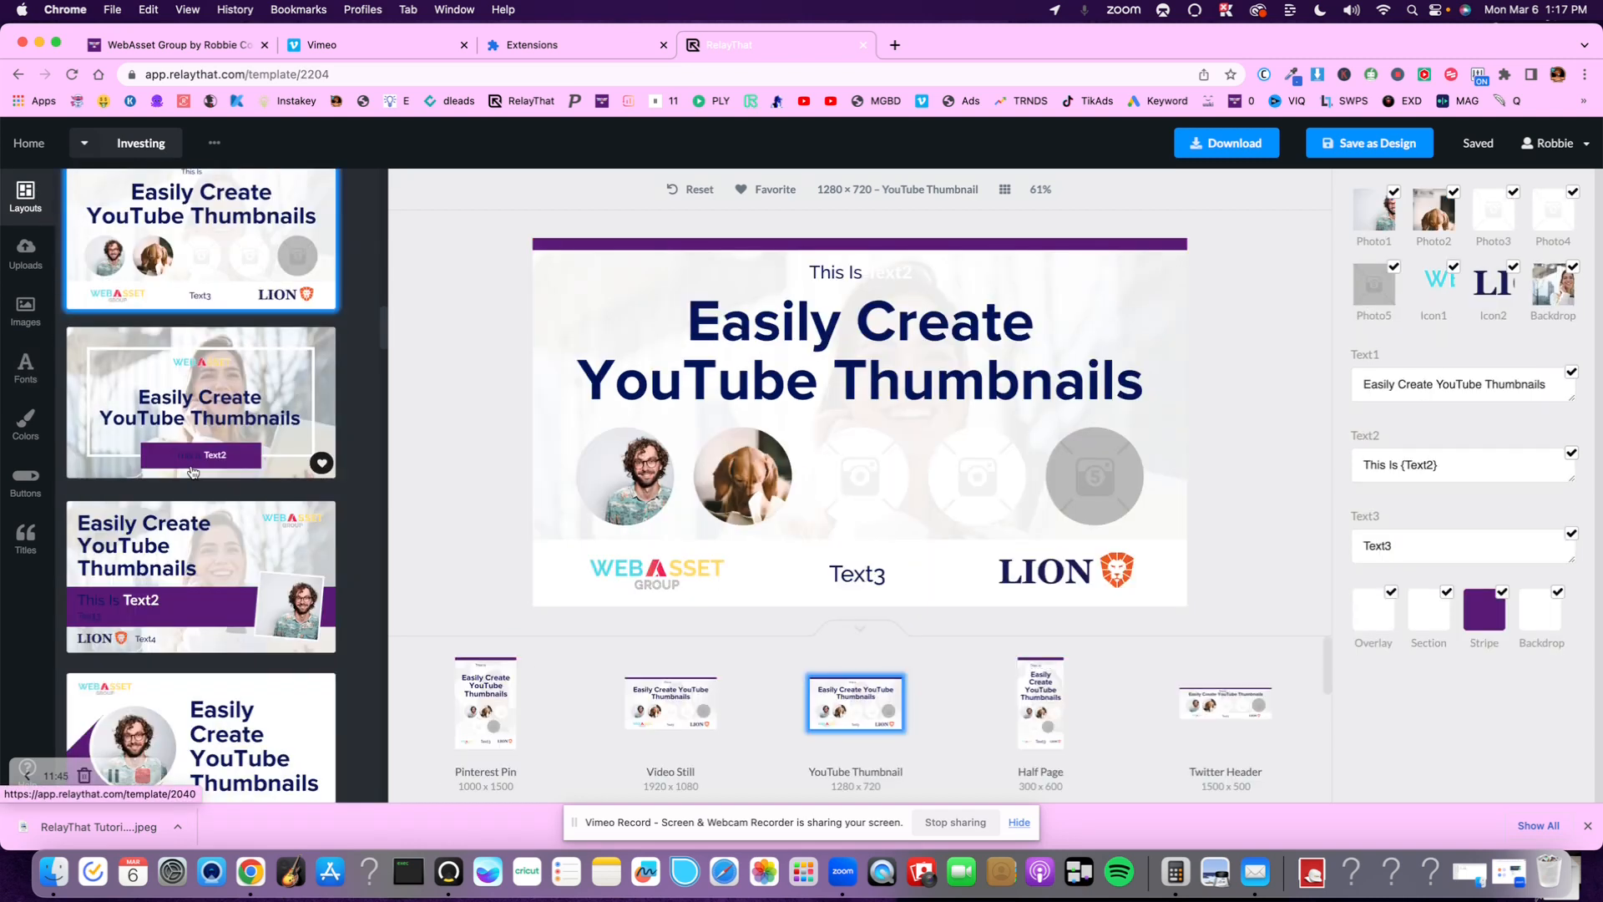
left_click(193, 614)
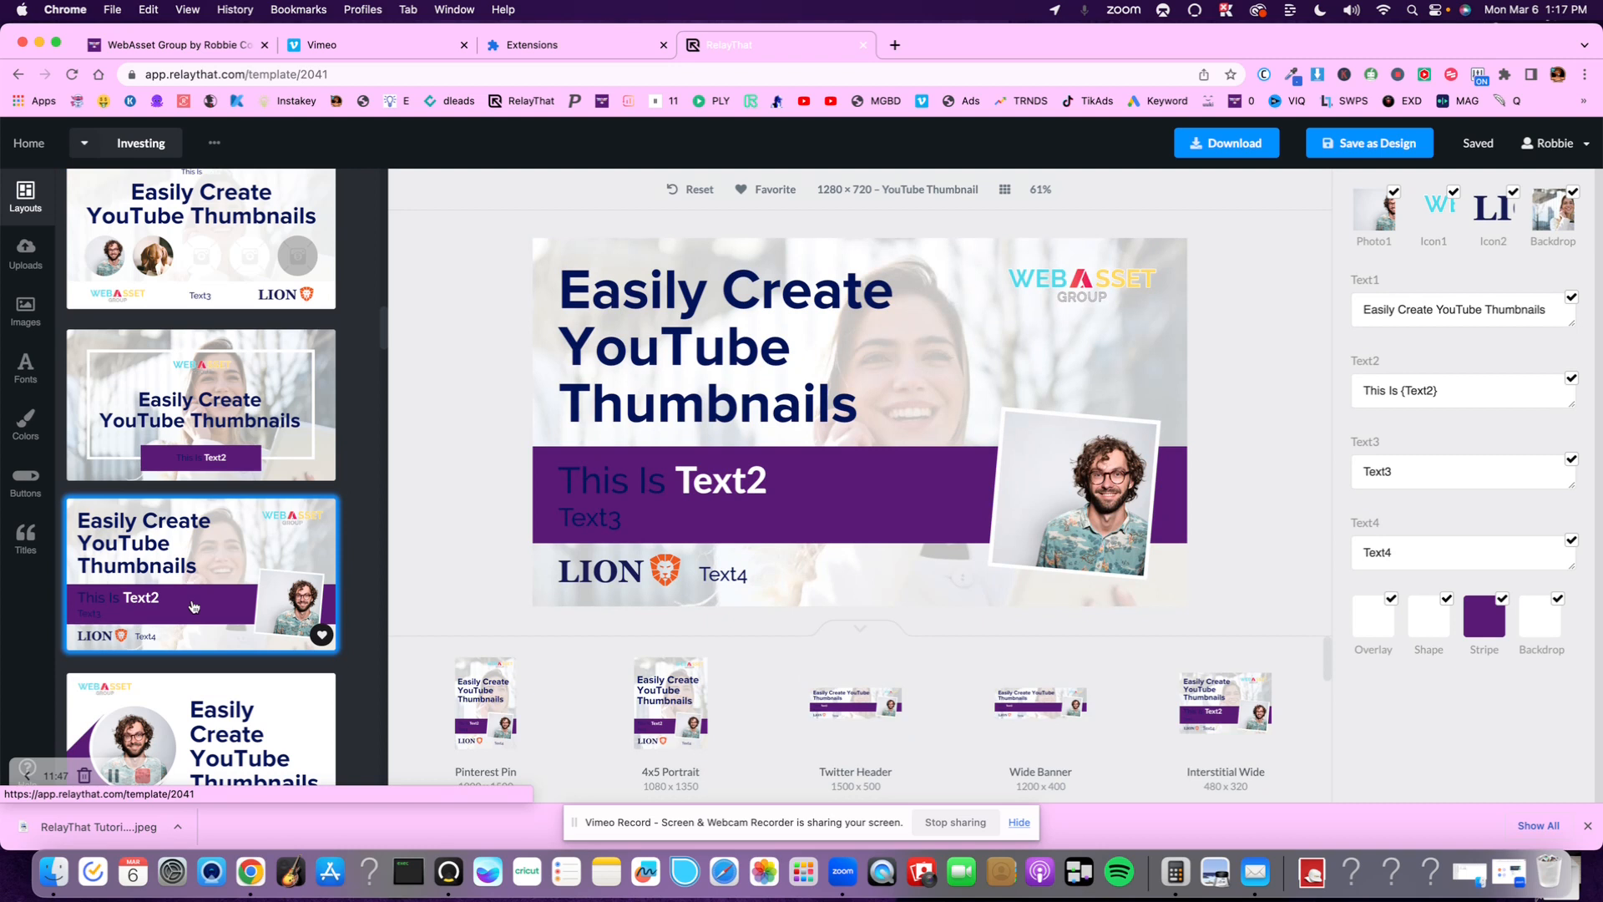
scroll(194, 607, "down", 3)
left_click(193, 595)
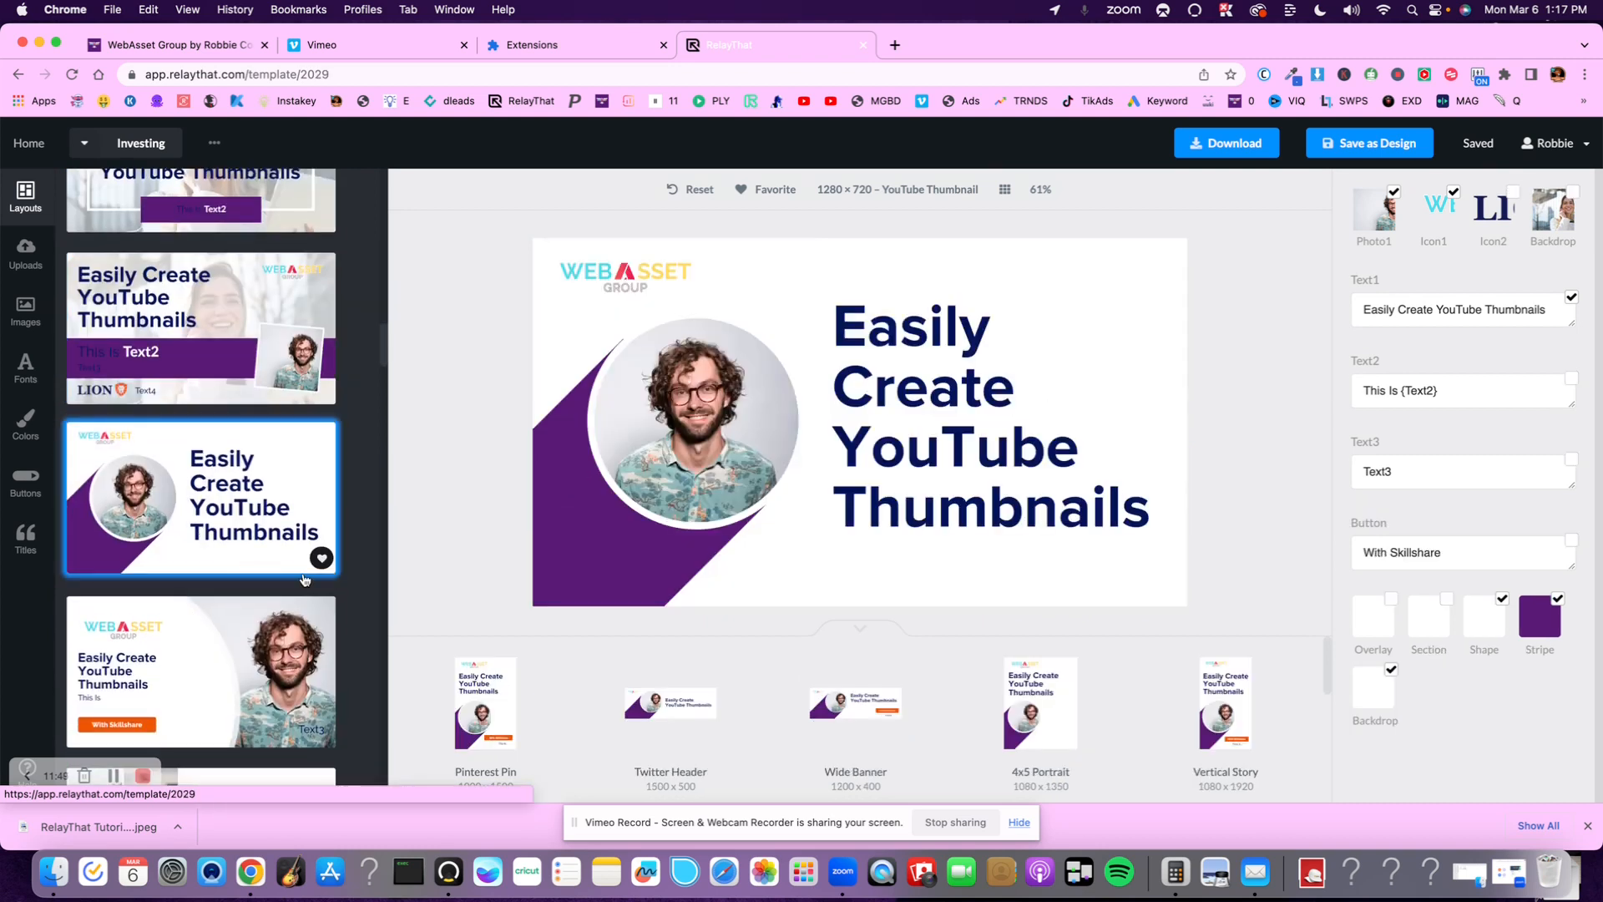
- Apply the layout with the large curved-edge photo and "With Skillshare" button, and hide its Text2 subtitle
scroll(251, 501, "down", 3)
left_click(209, 385)
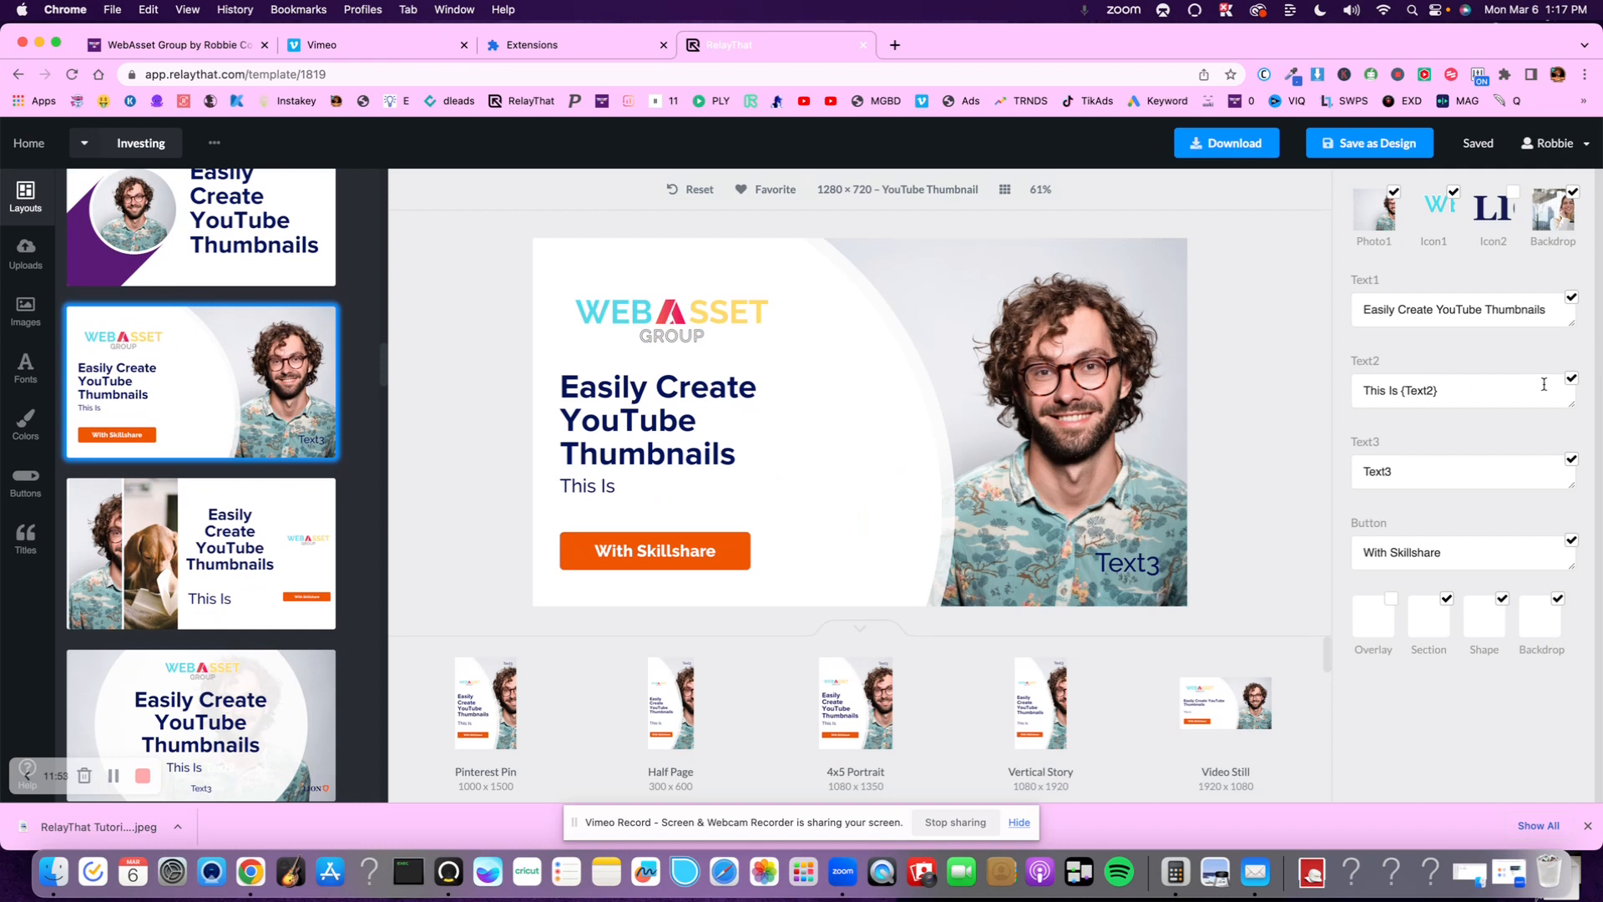
left_click(1571, 379)
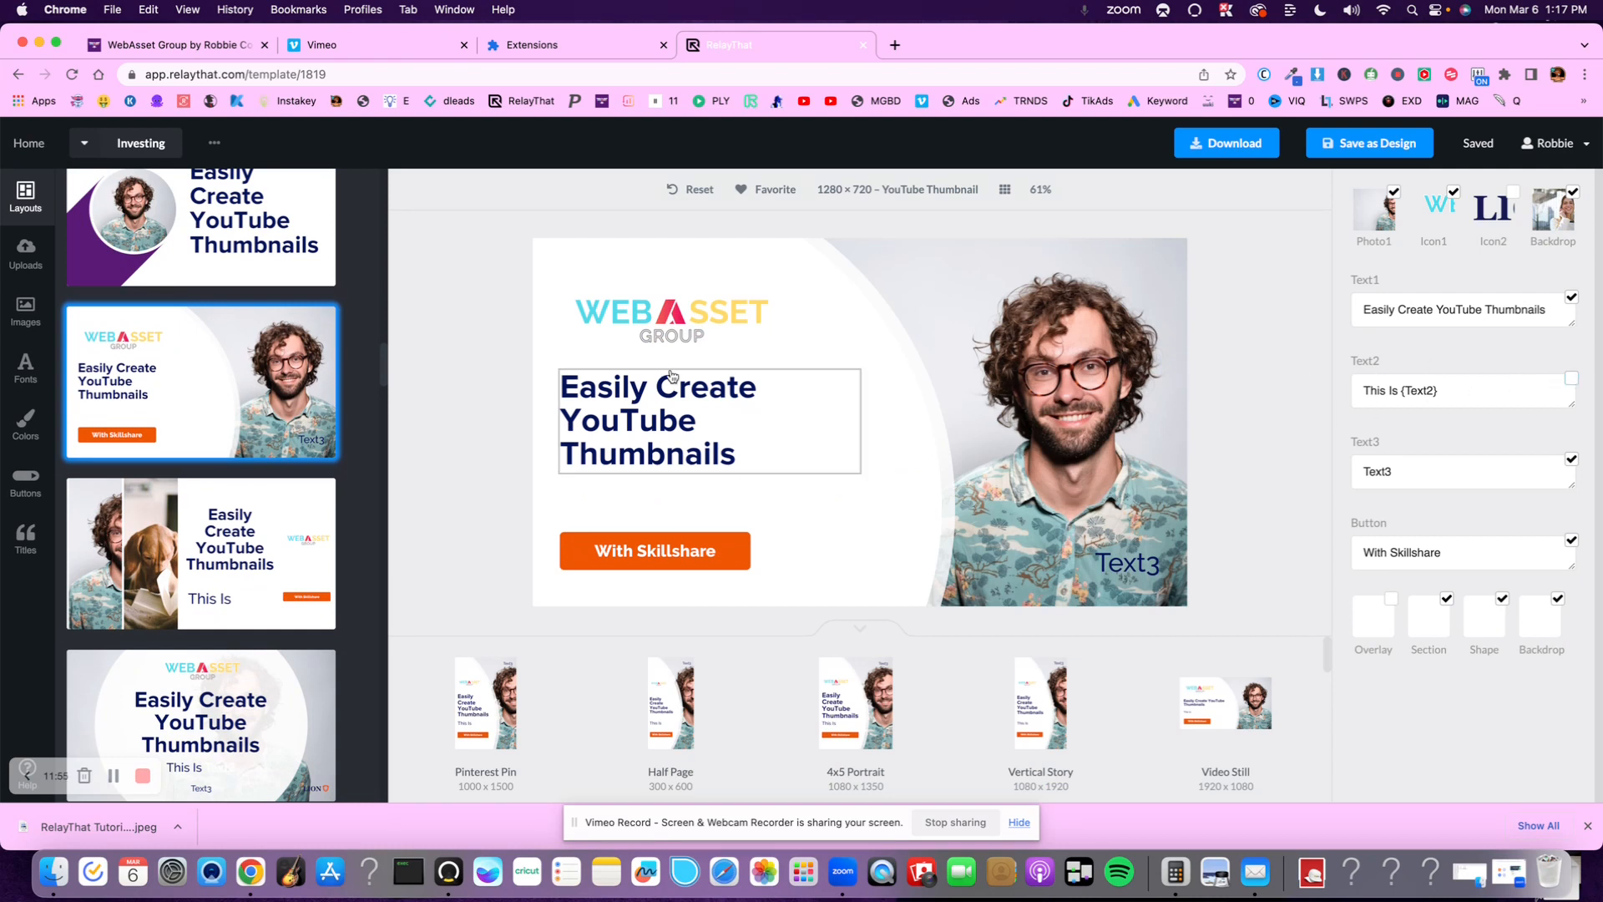
- Look through the layout size categories for Social, Ads, Other and Print
scroll(193, 260, "up", 5)
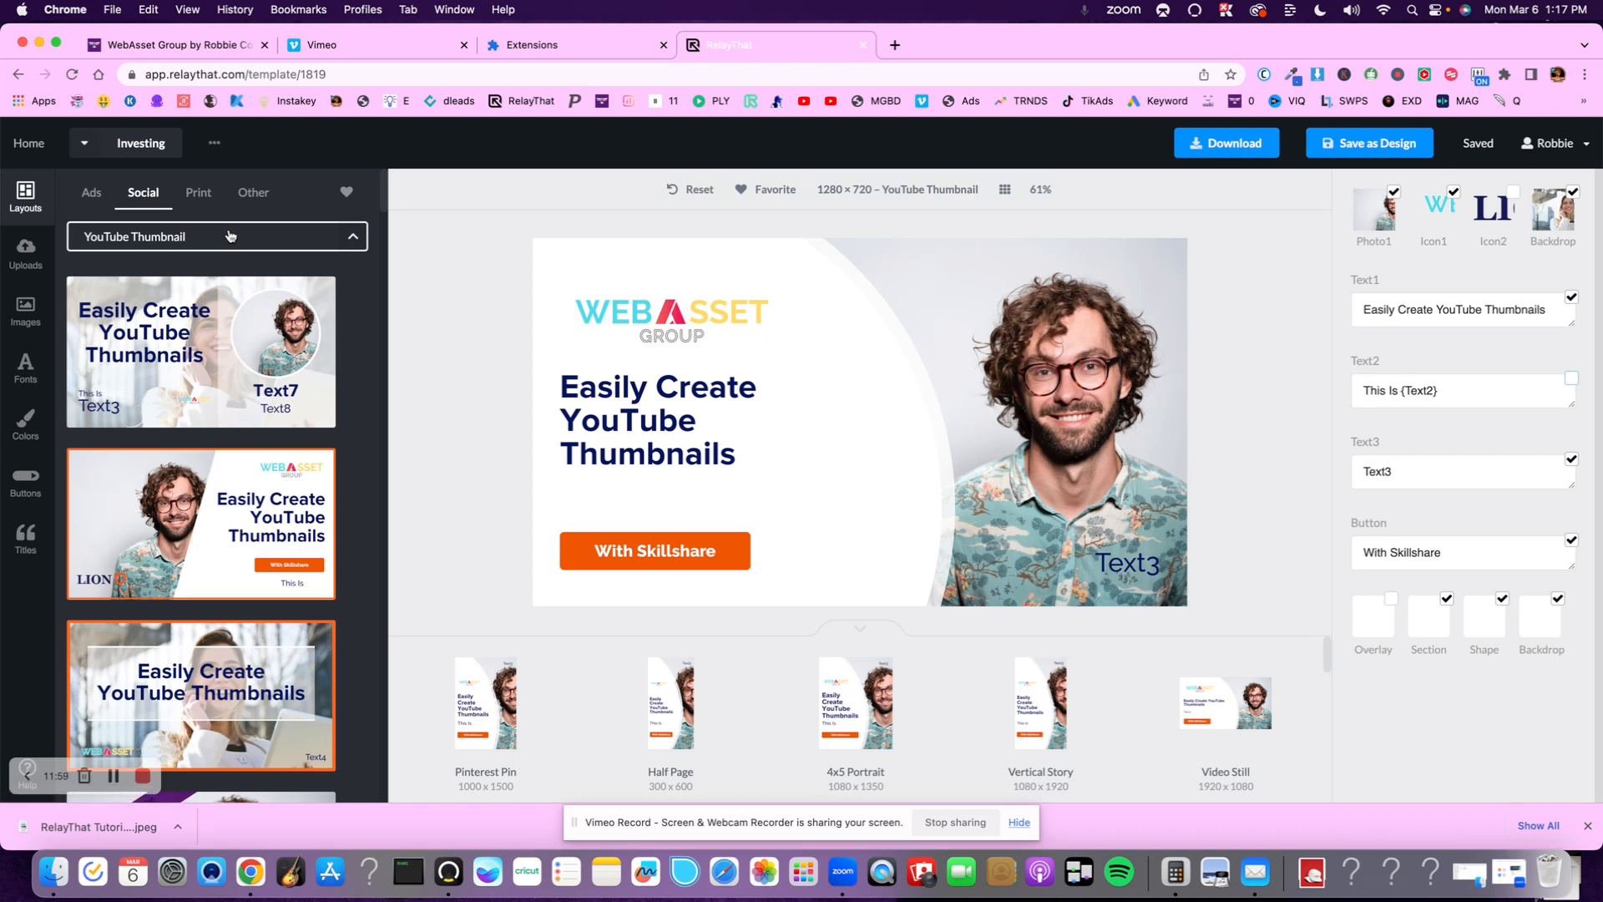
left_click(200, 238)
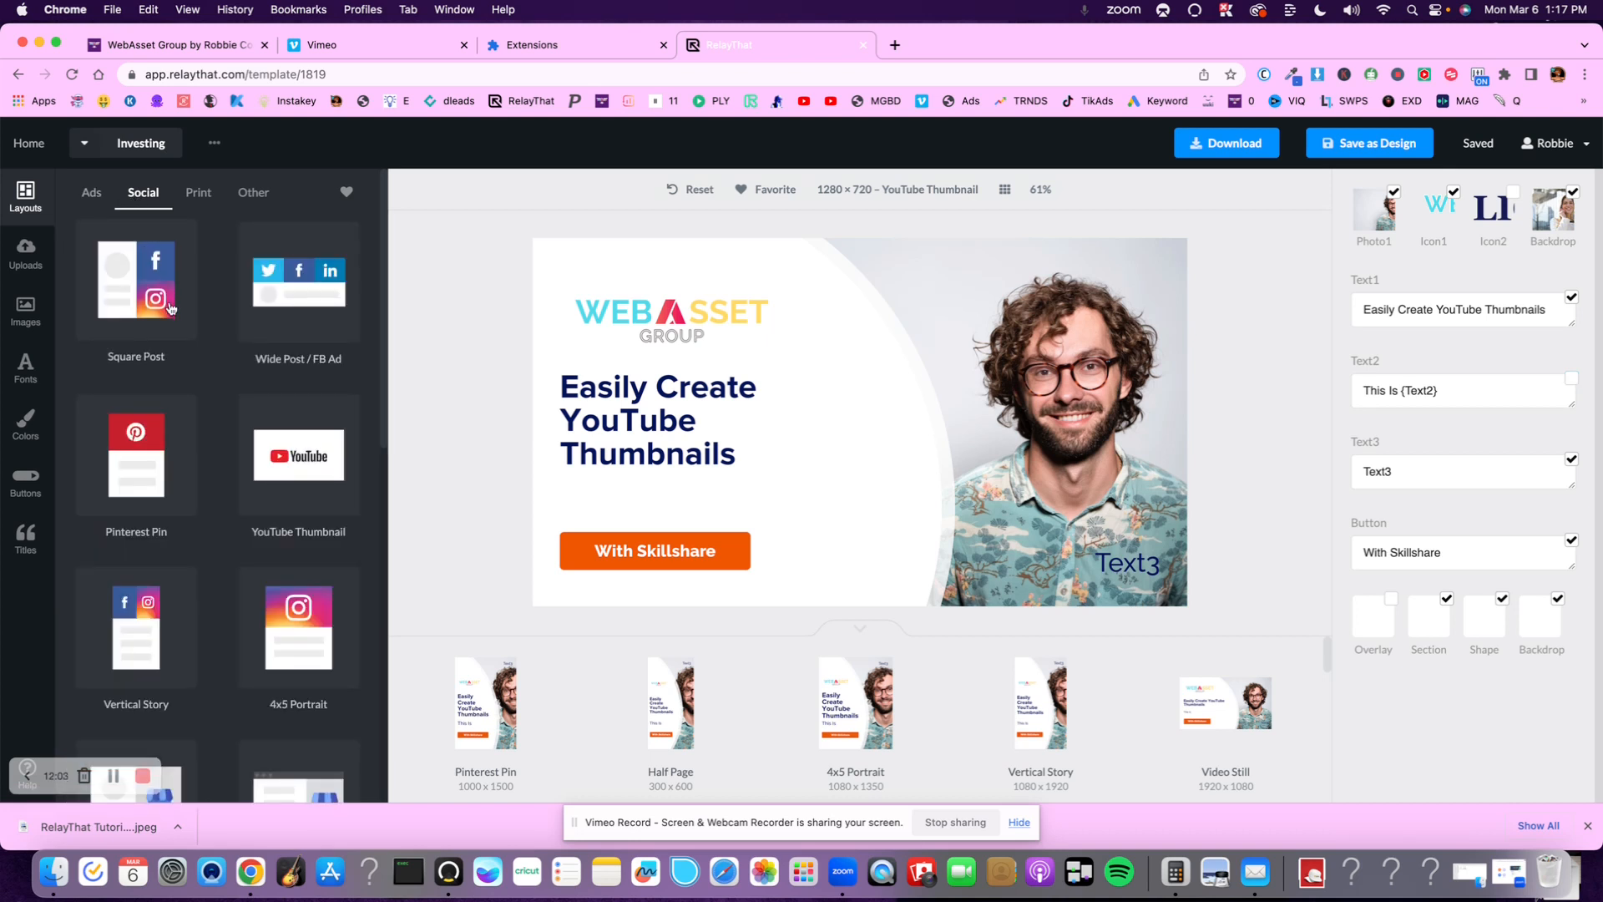
left_click(92, 193)
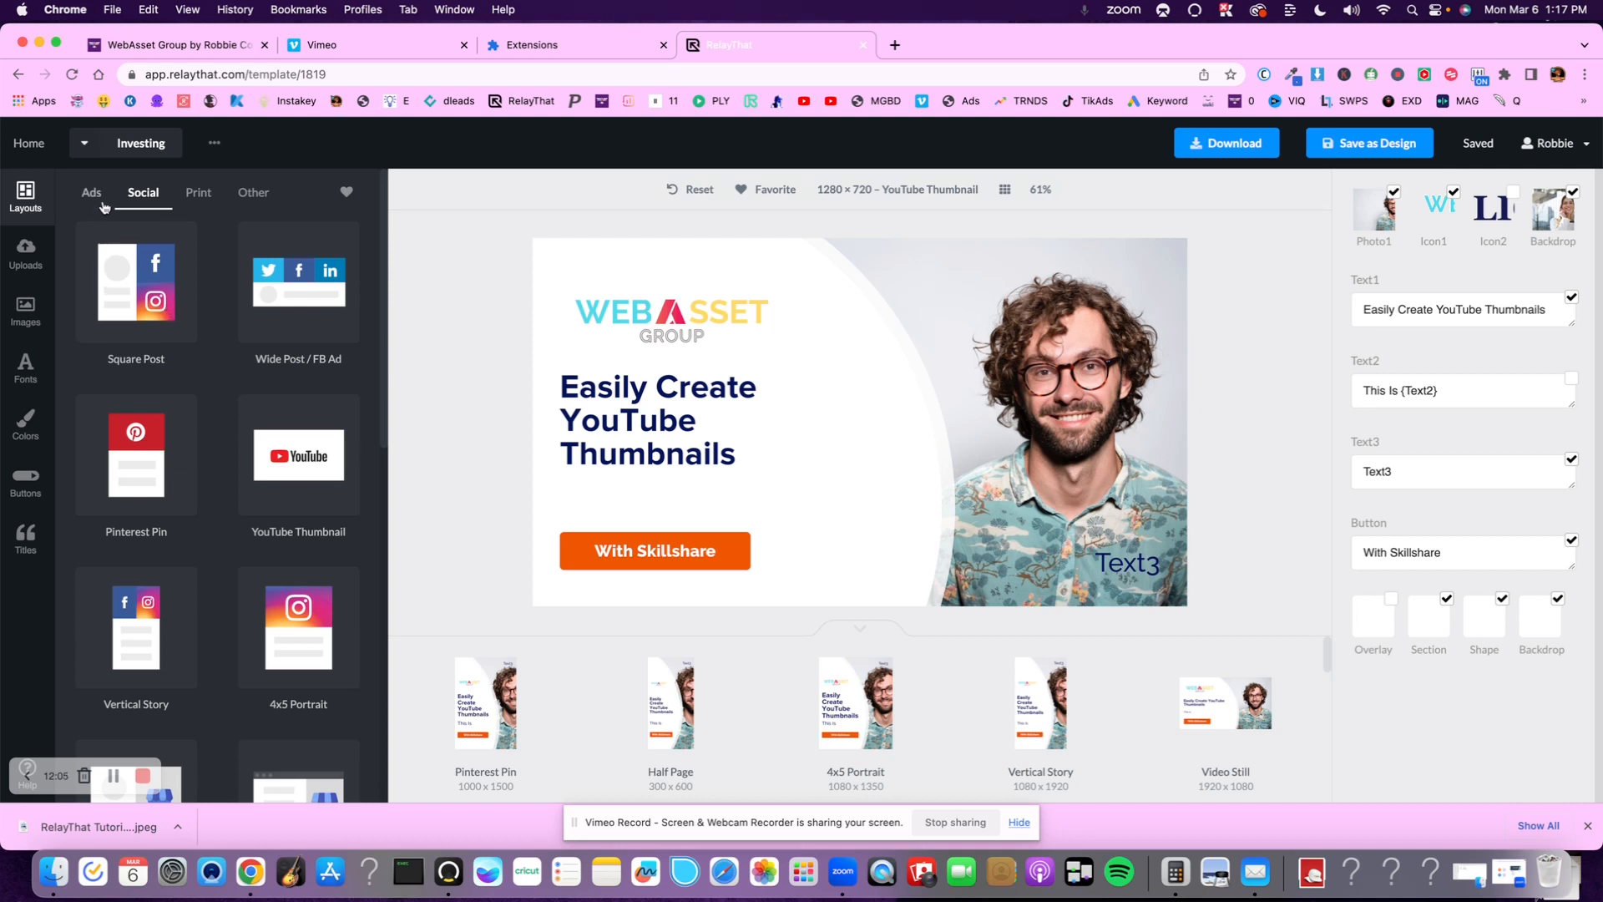
left_click(143, 193)
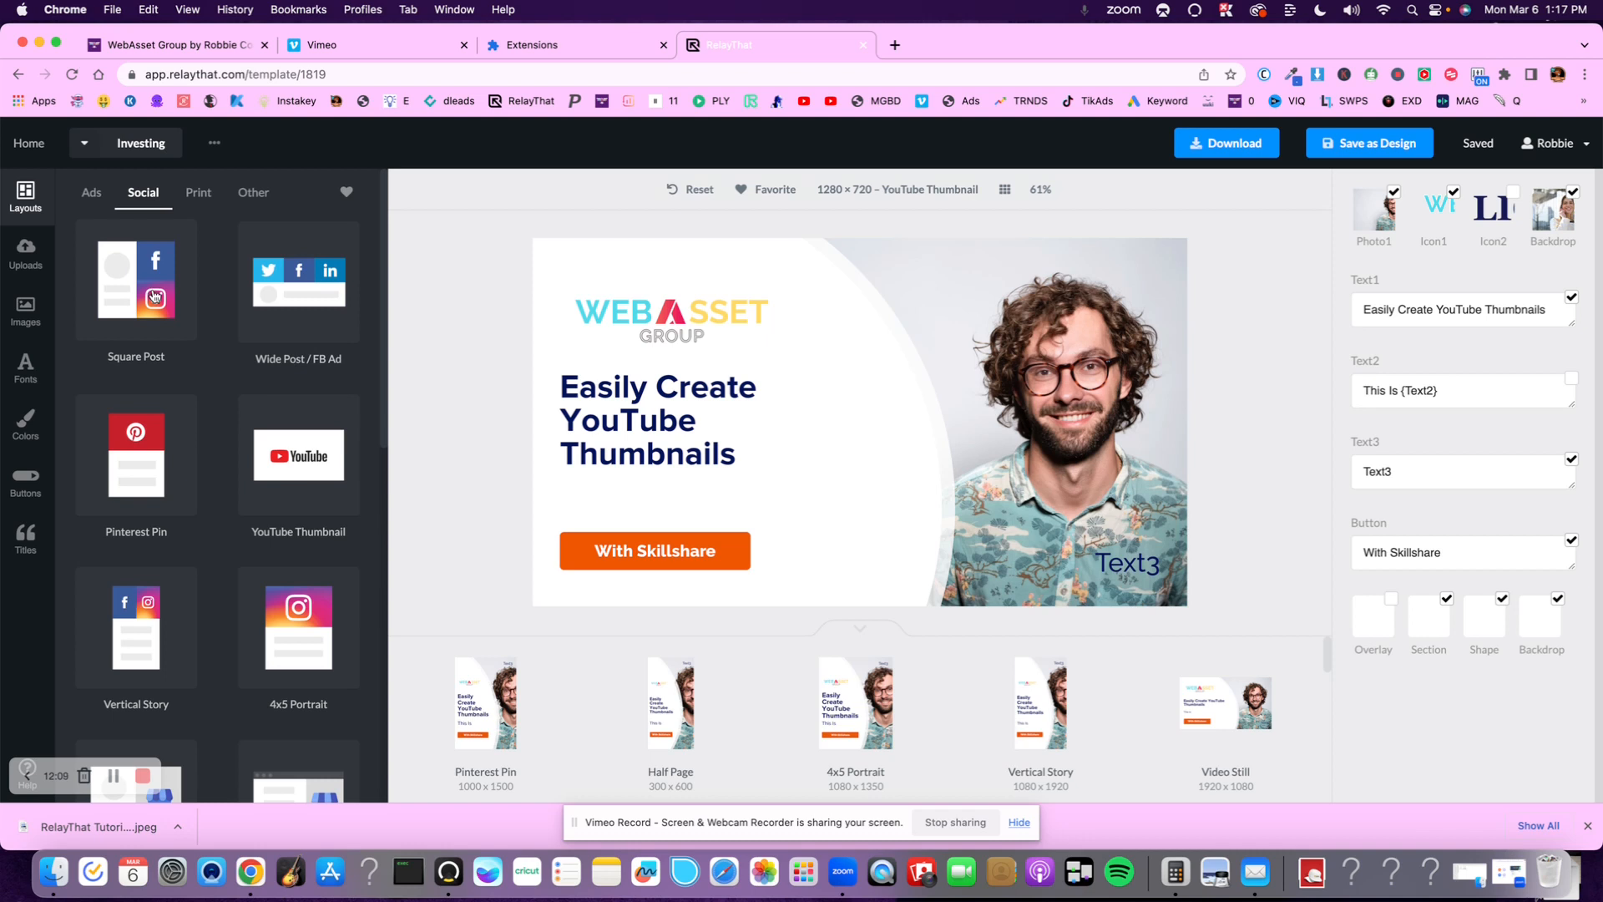
scroll(158, 300, "down", 10)
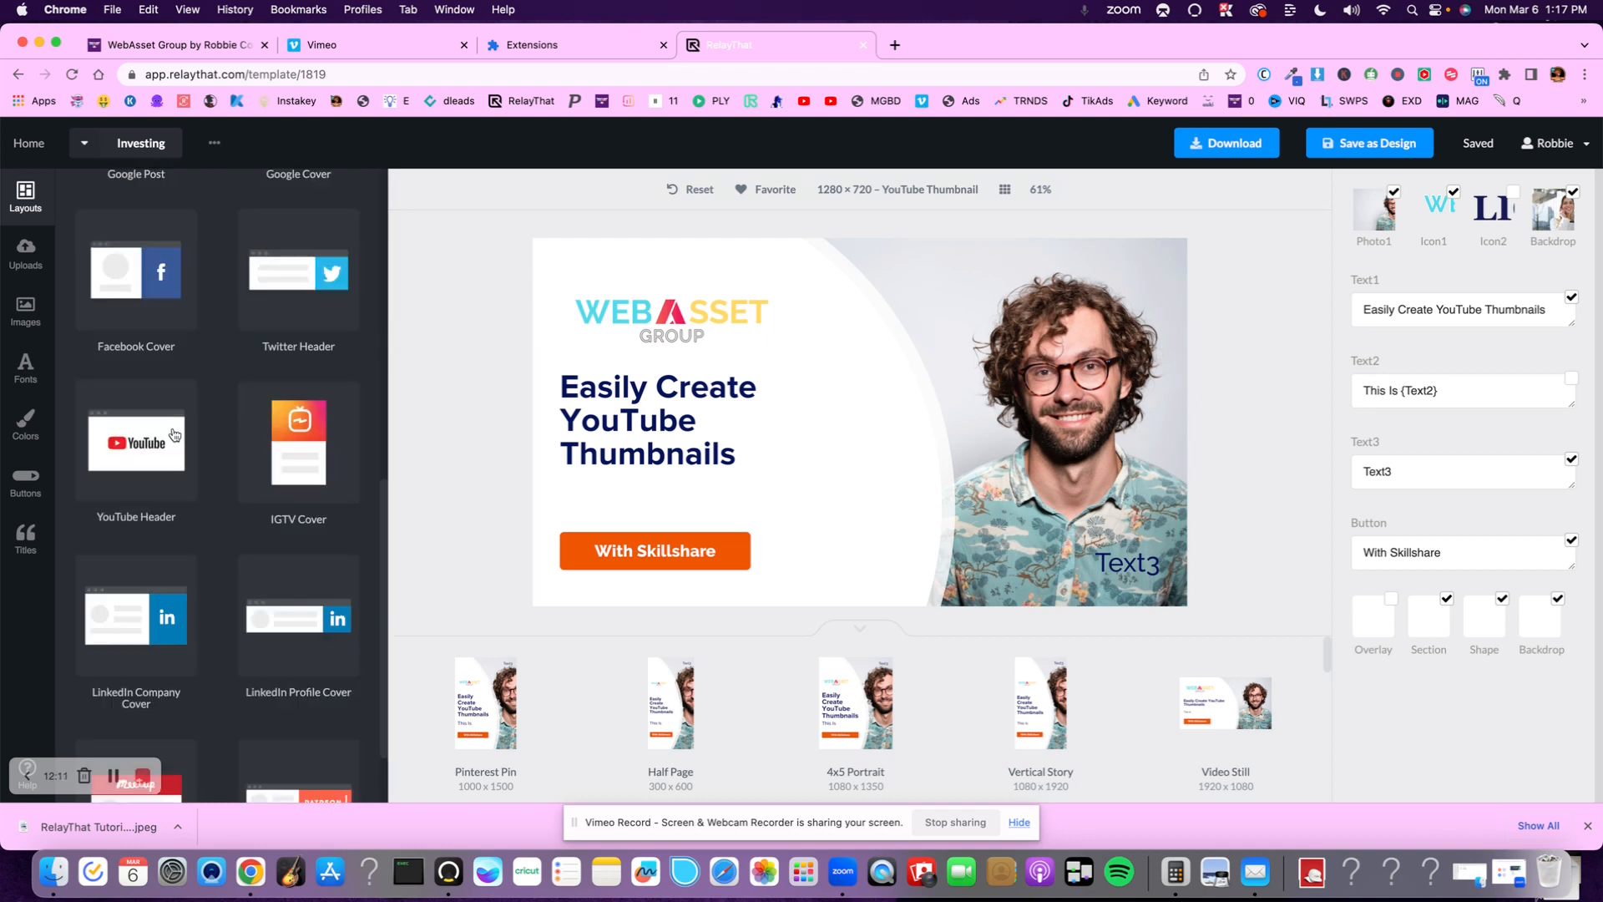
scroll(174, 433, "up", 10)
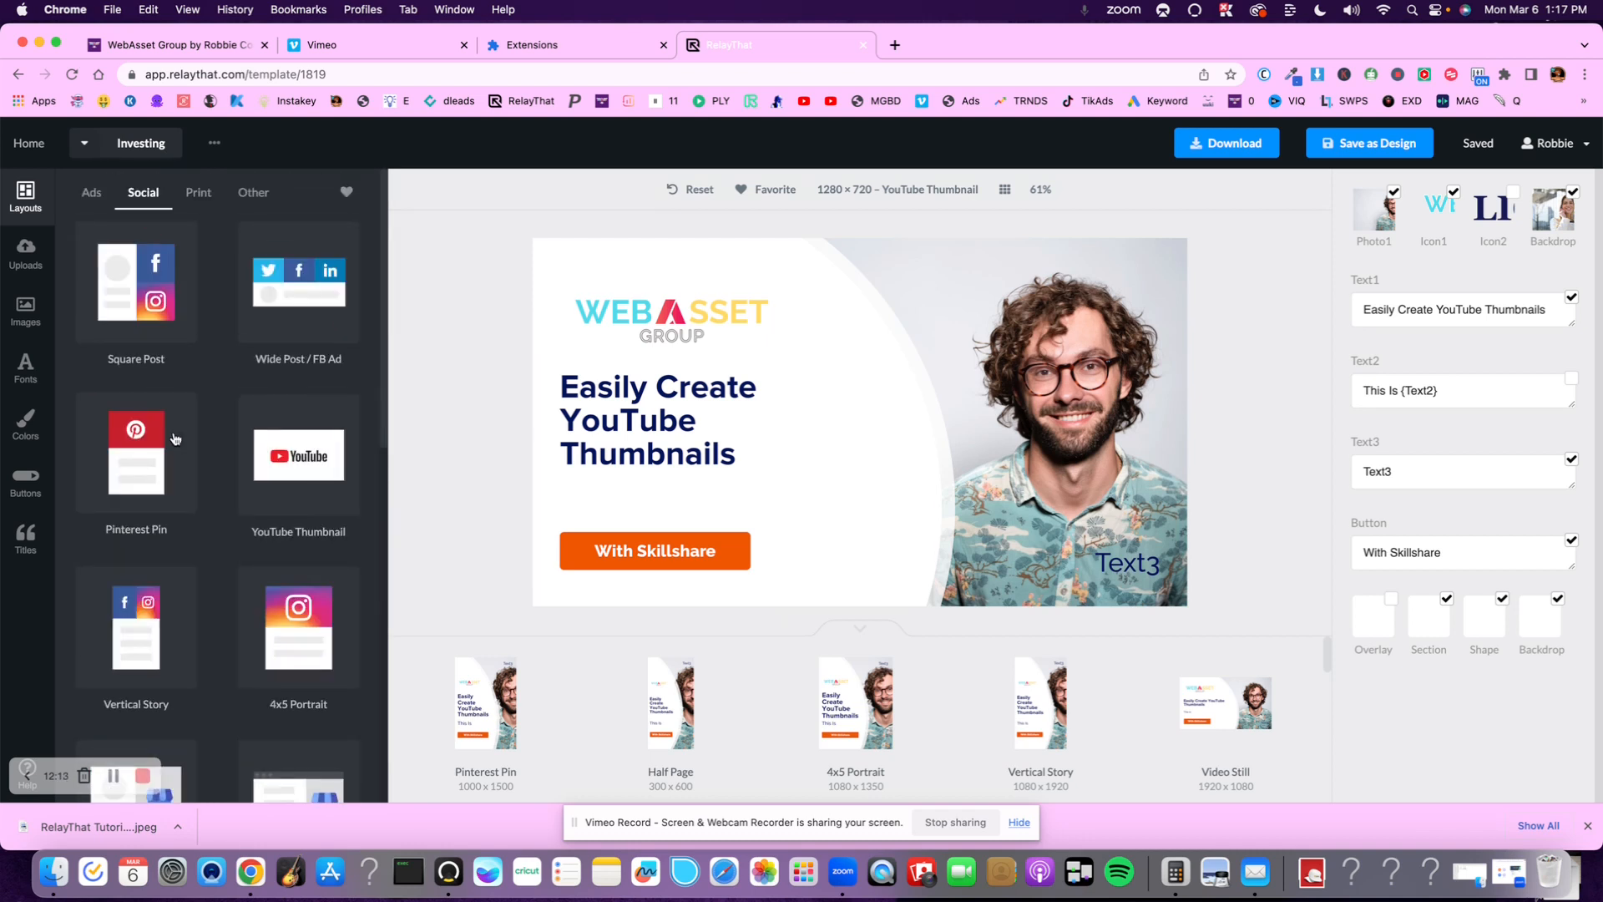
left_click(92, 193)
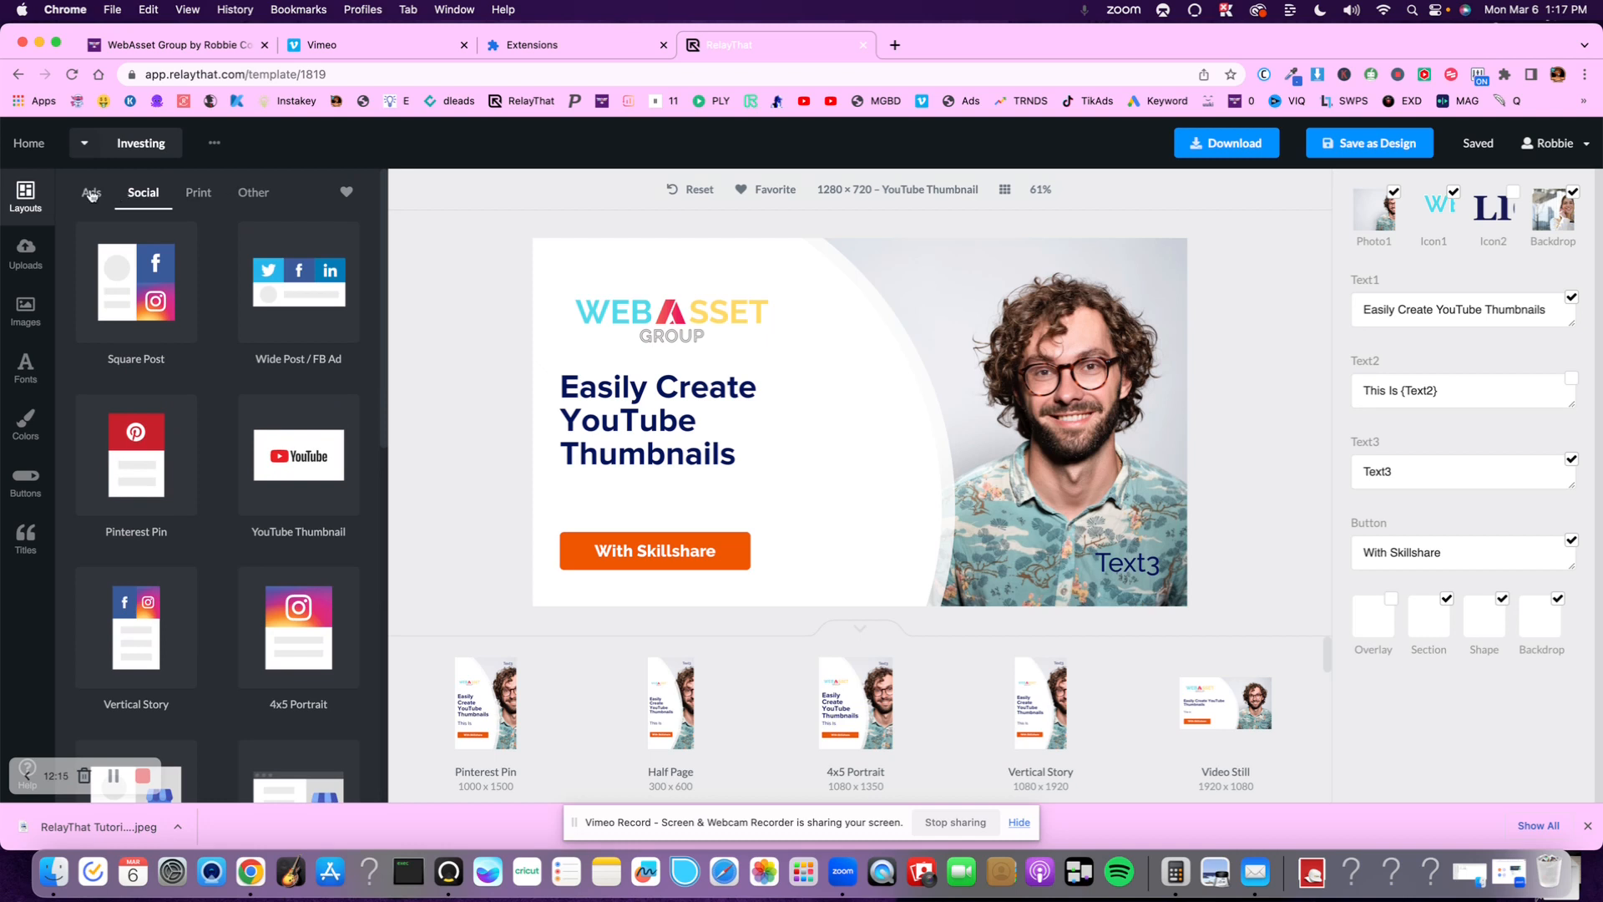
left_click(241, 193)
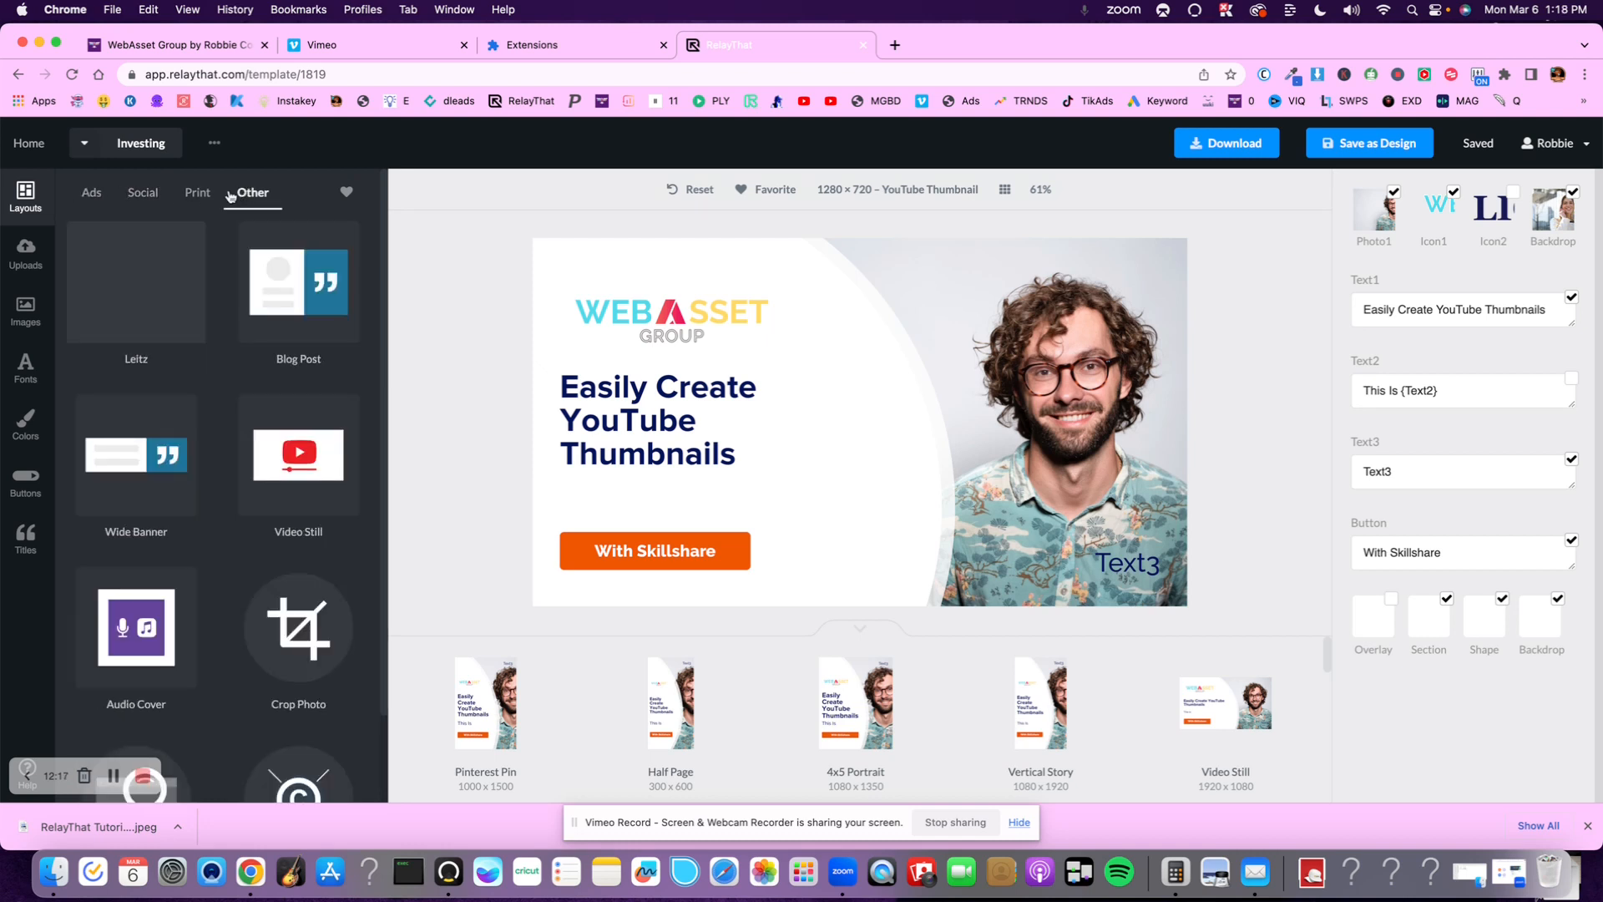
left_click(194, 198)
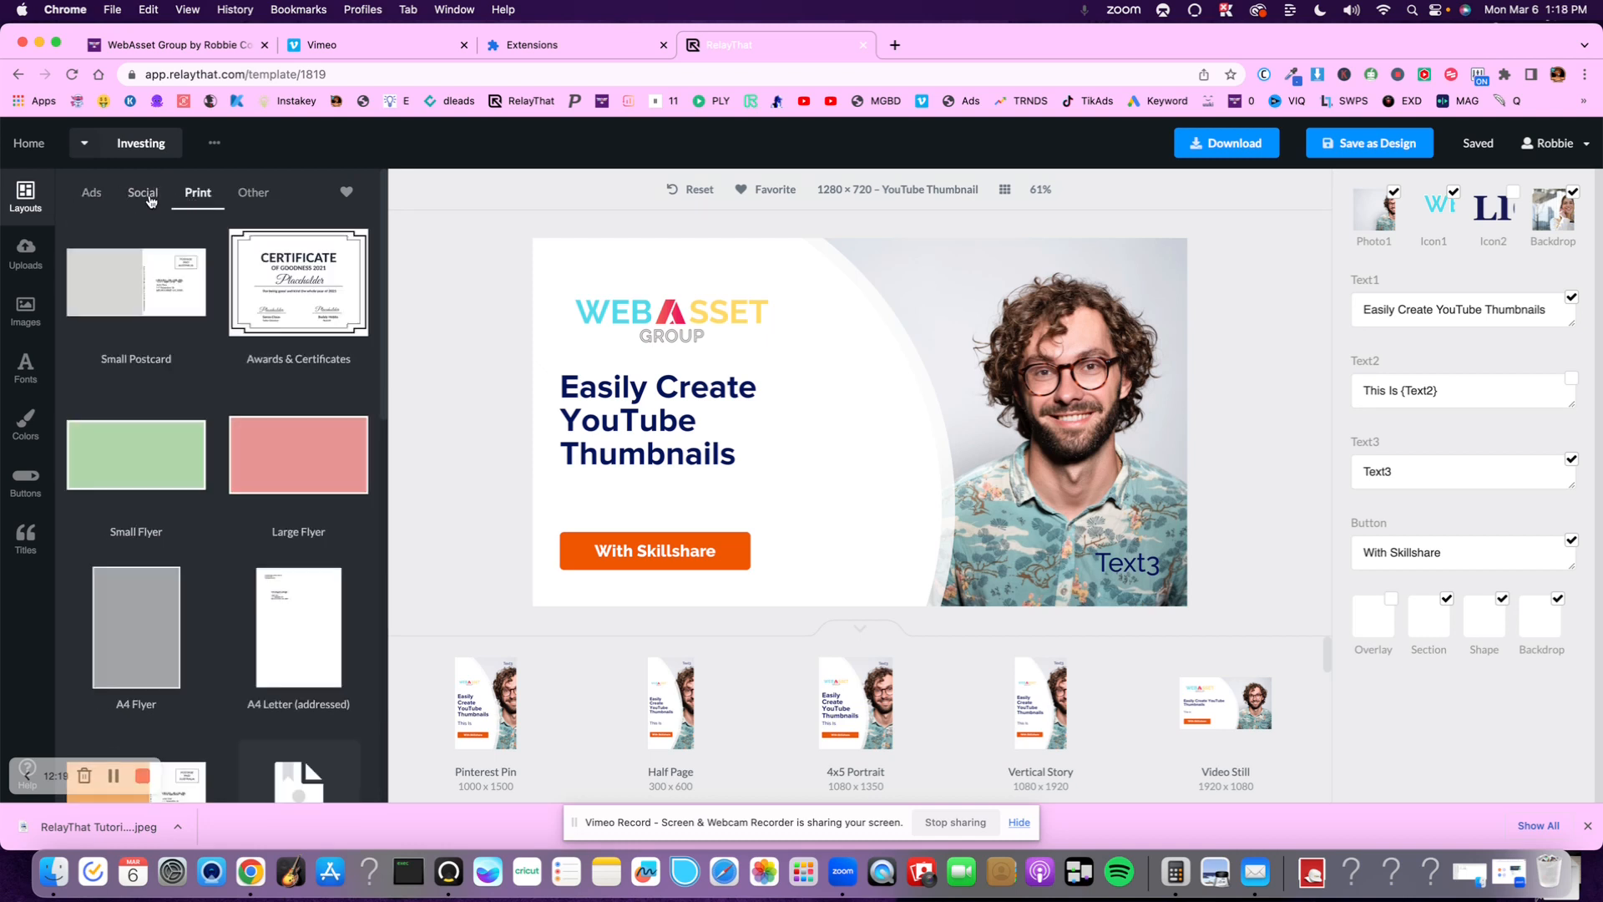
- Browse the social Square Post layouts and apply the one with the circular photo on a purple diagonal stripe
left_click(144, 200)
left_click(119, 263)
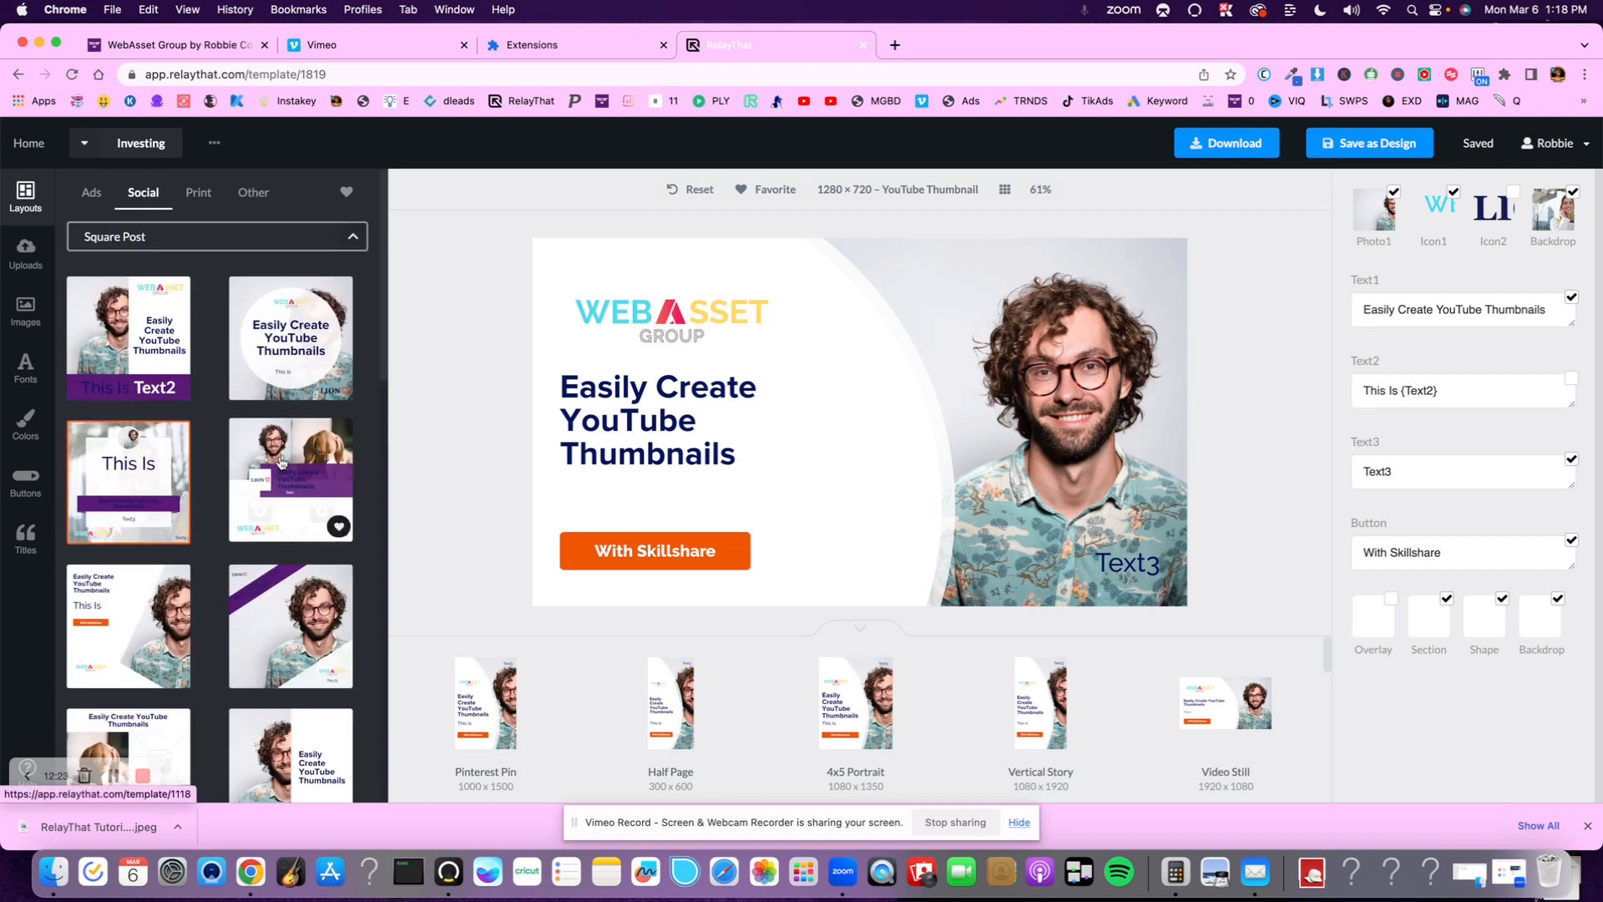
scroll(282, 464, "down", 3)
scroll(281, 463, "down", 10)
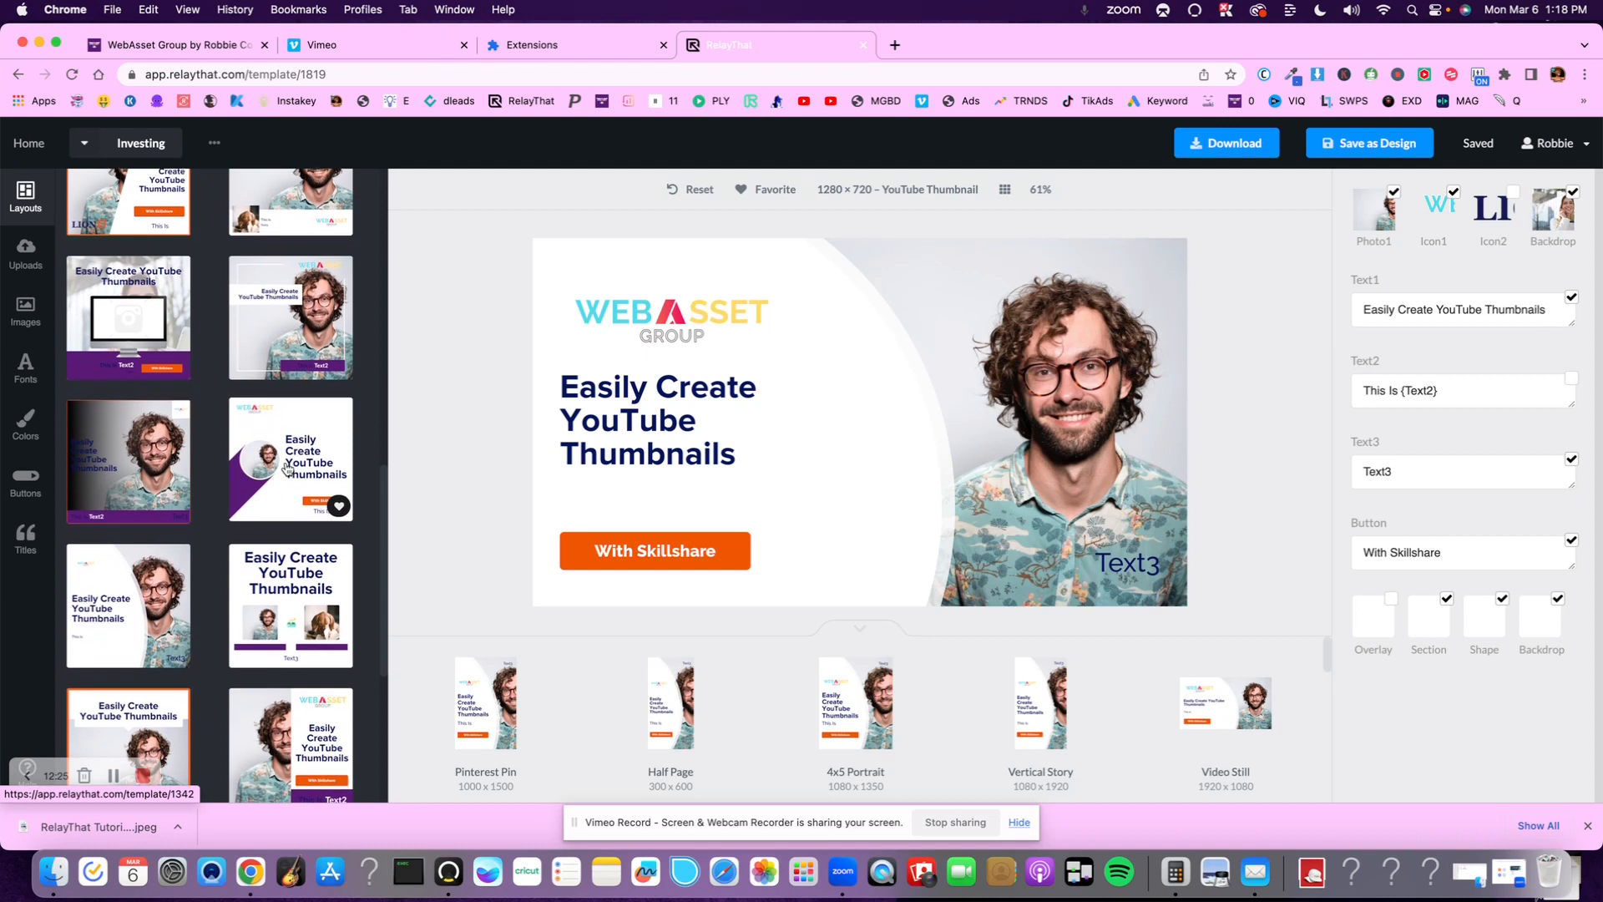
left_click(291, 455)
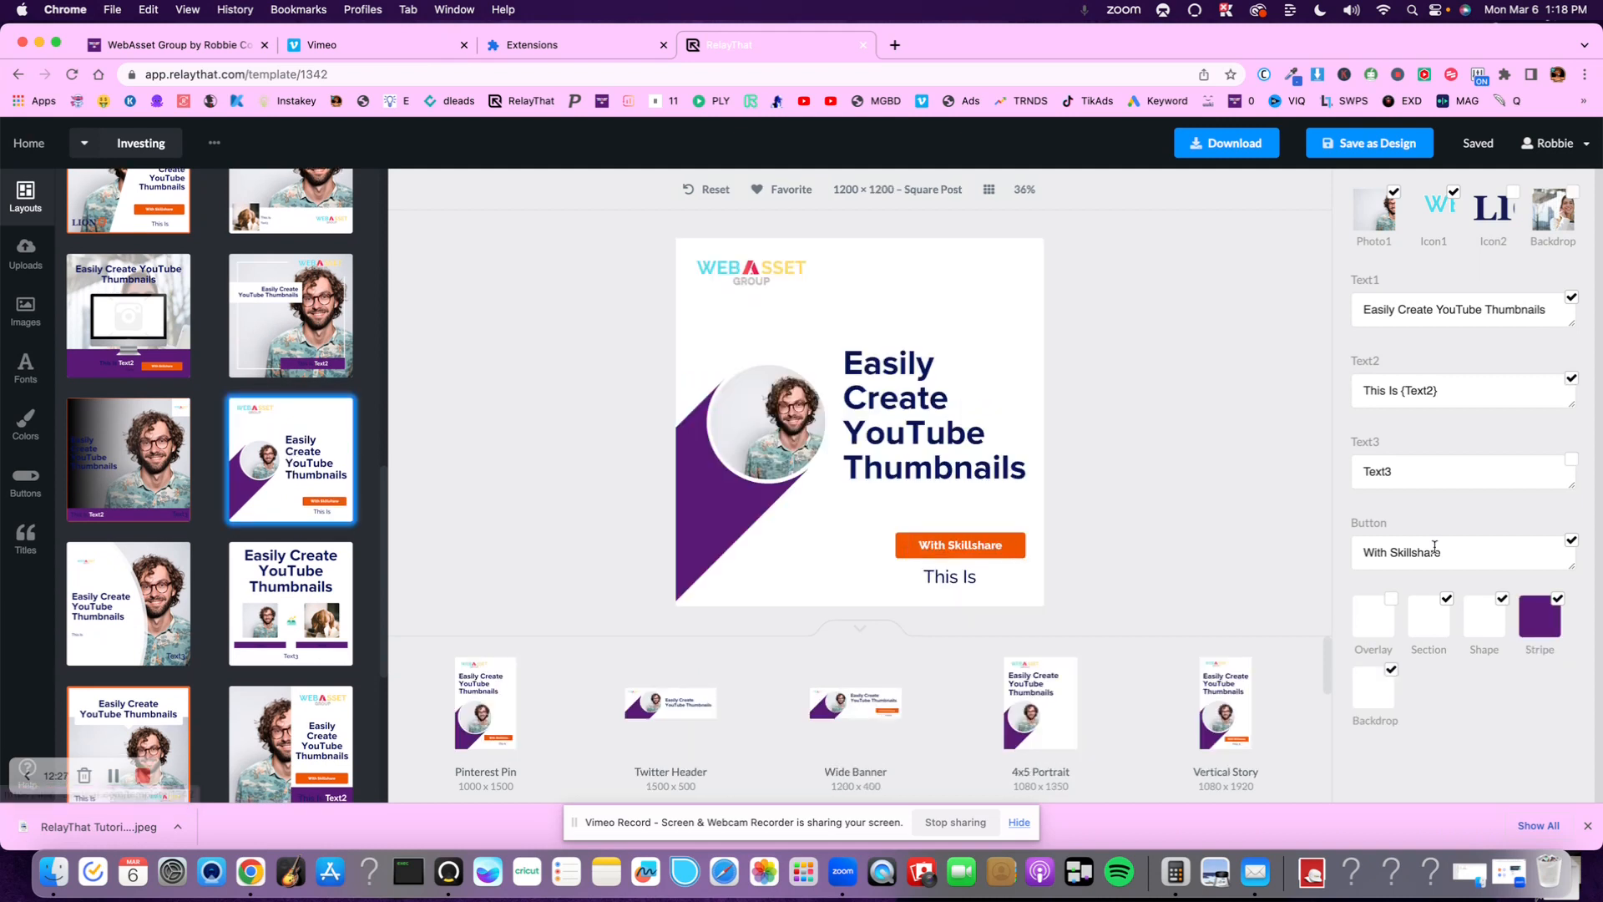
- Hide the Text2 subtitle and move the "With Skillshare" button directly beneath the headline
left_click(1572, 379)
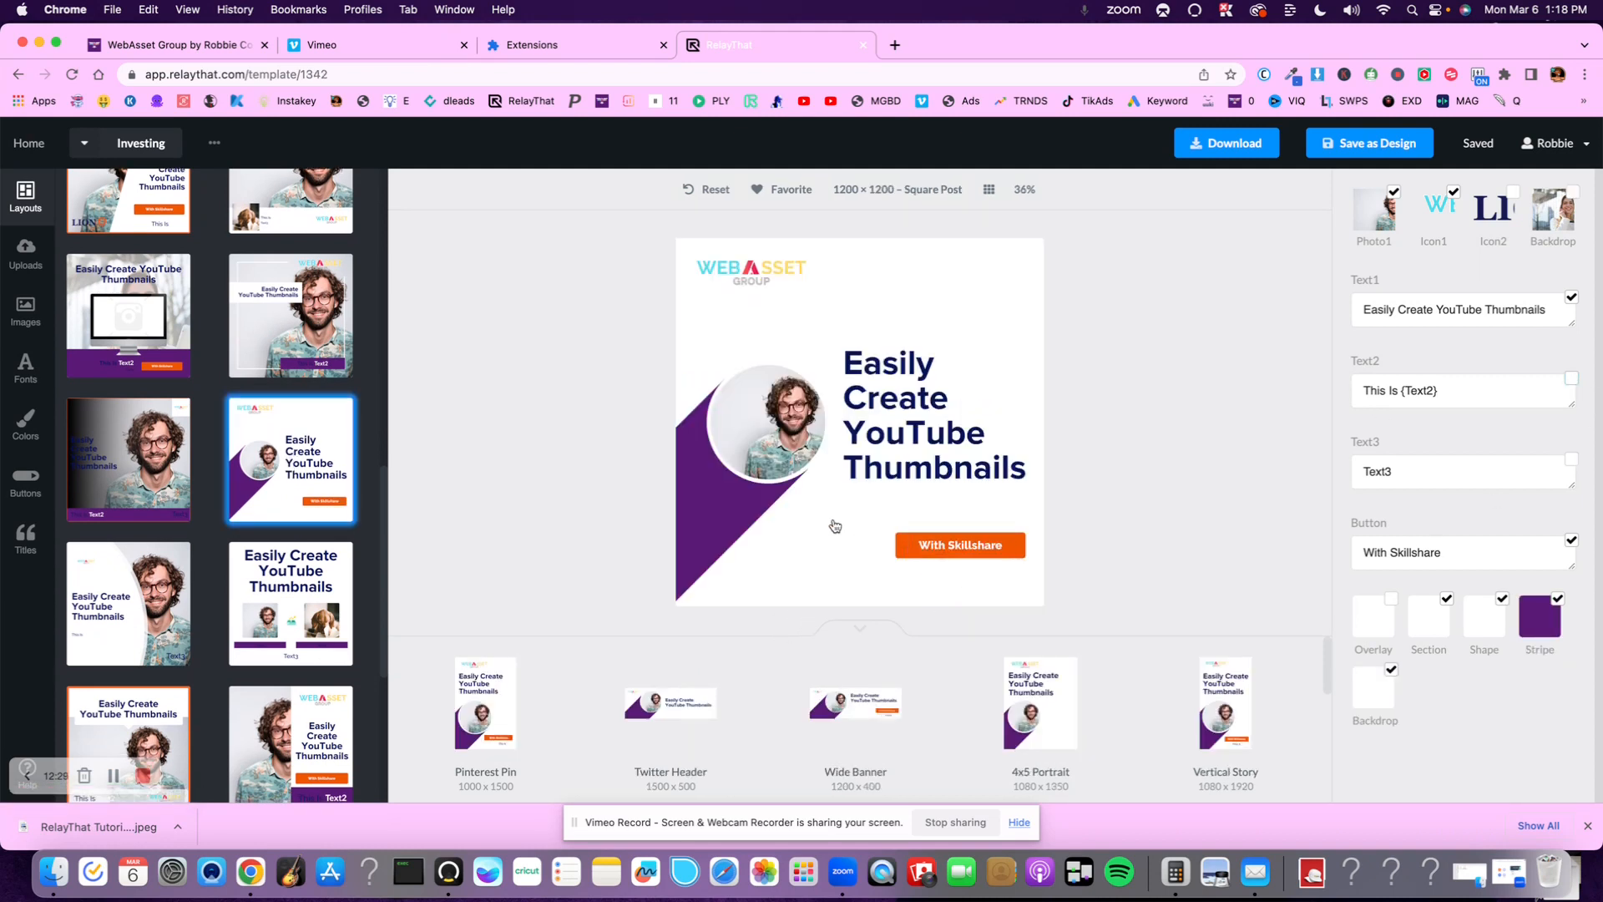
left_click_drag(950, 547, 931, 510)
left_click(1086, 470)
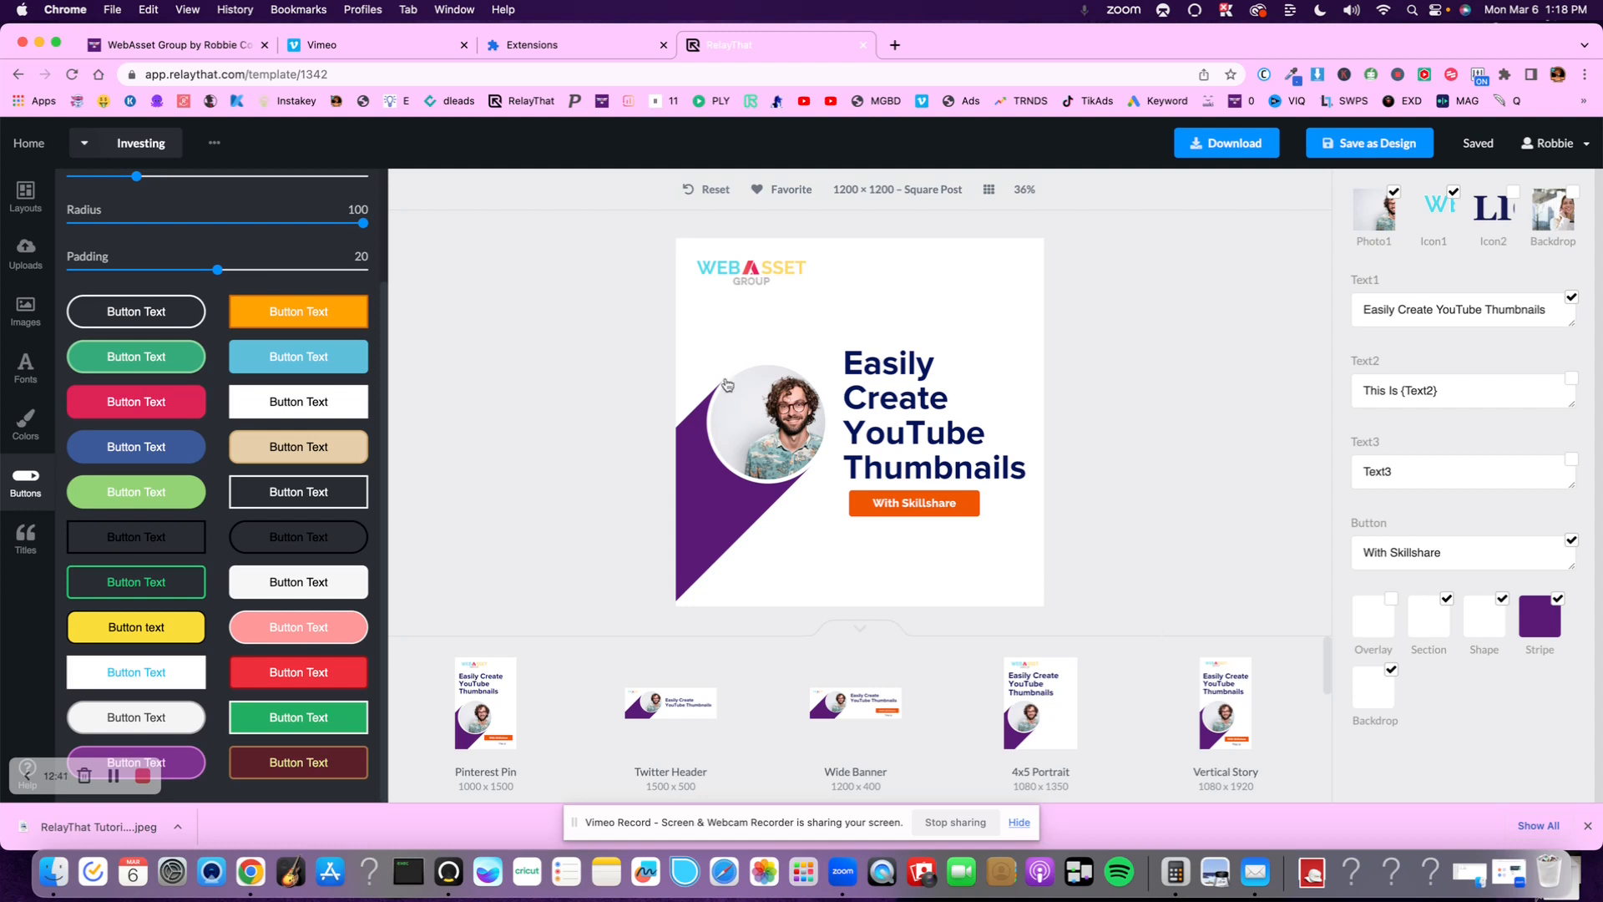
- Show the color settings of the purple stripe and the preset color palettes
left_click(700, 501)
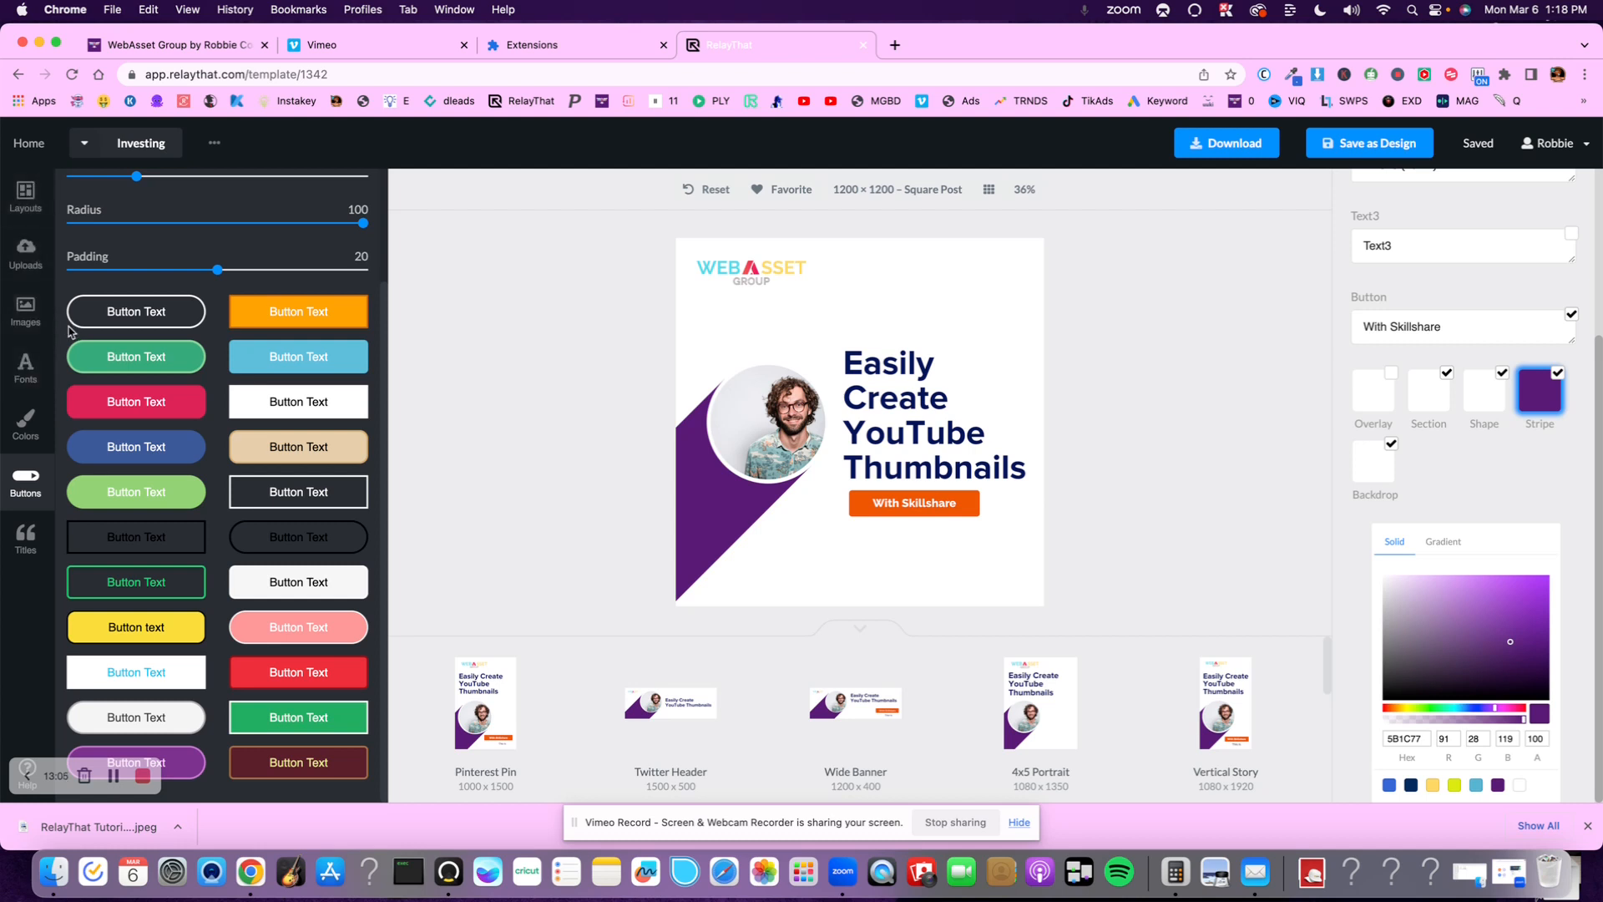
left_click(11, 420)
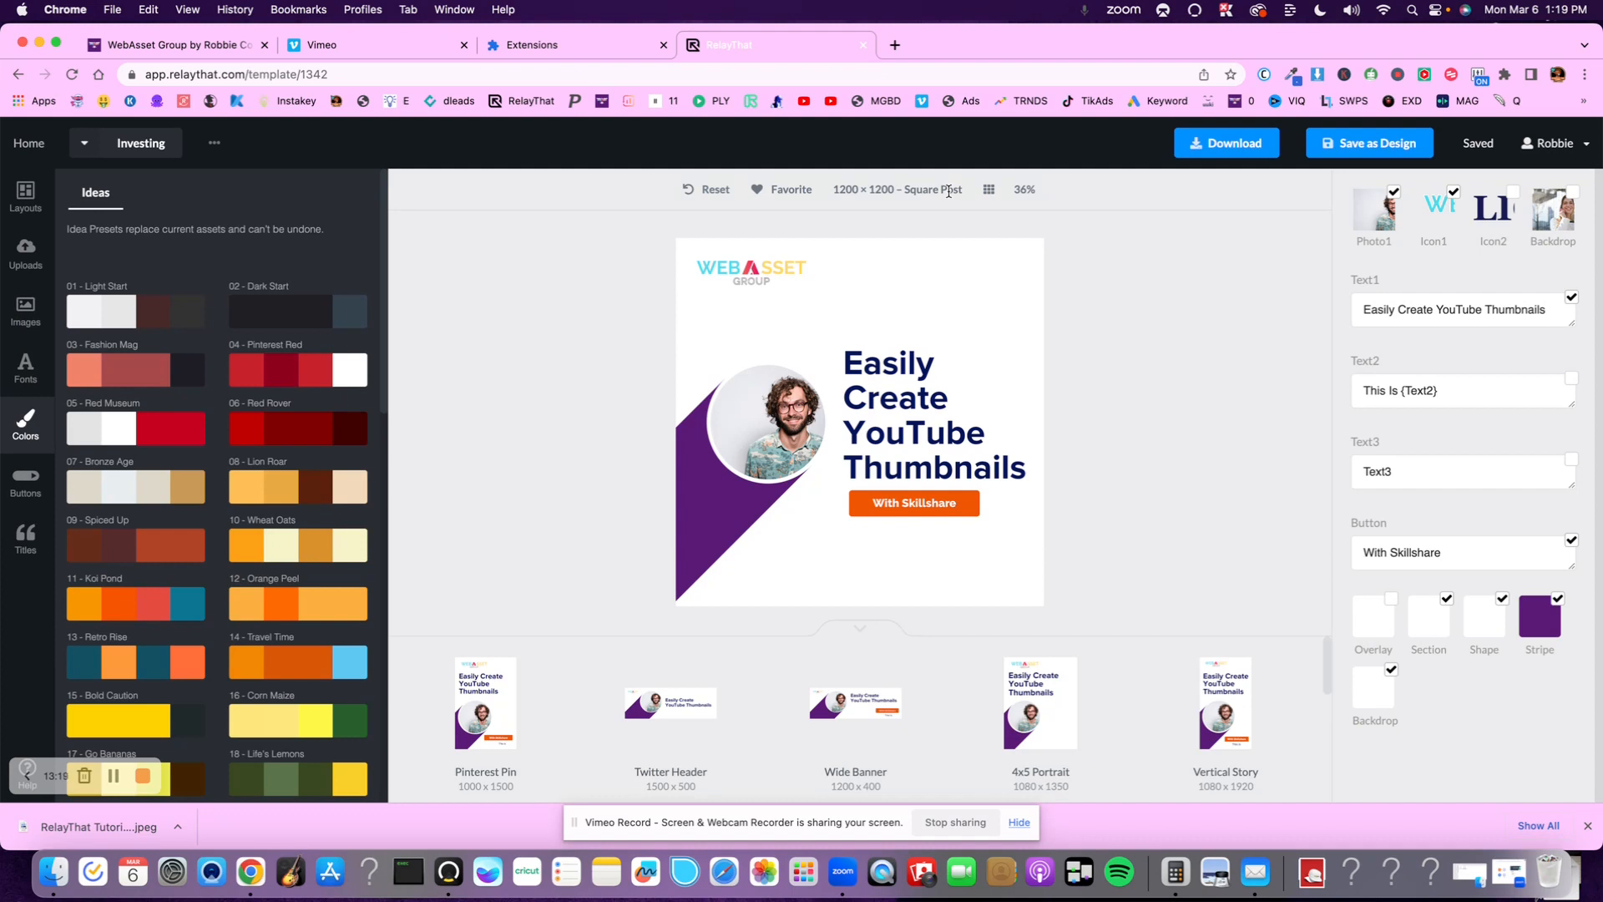
- Switch to the WebAsset Group site, review the video thumbnails and graphics in its news feed, and return to RelayThat
left_click(175, 44)
scroll(737, 376, "down", 20)
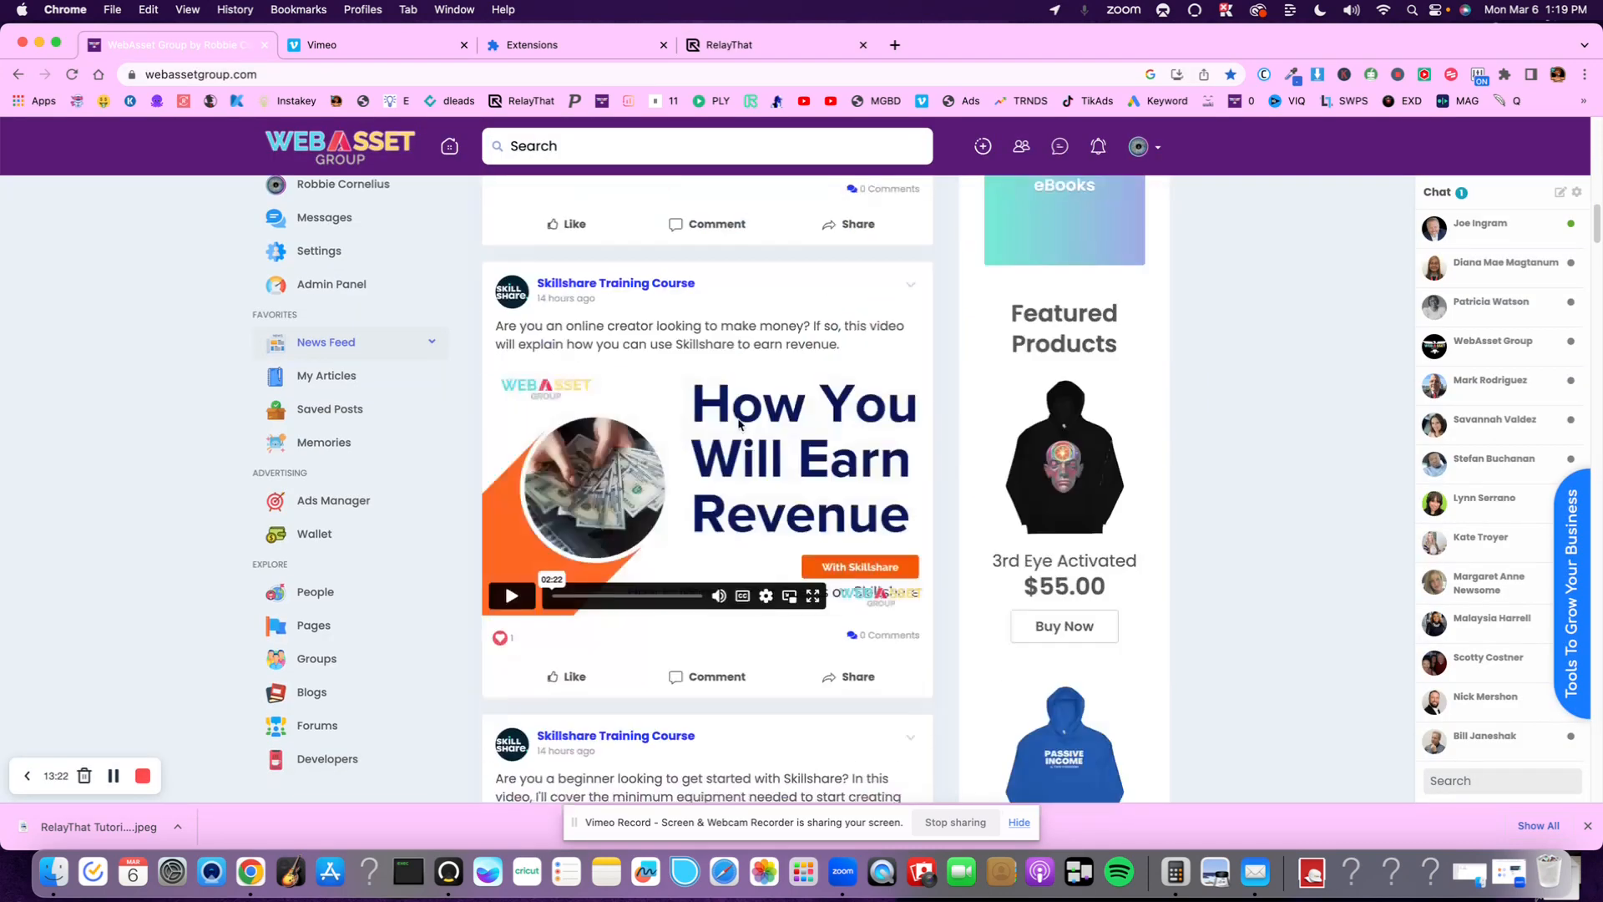
scroll(666, 351, "down", 20)
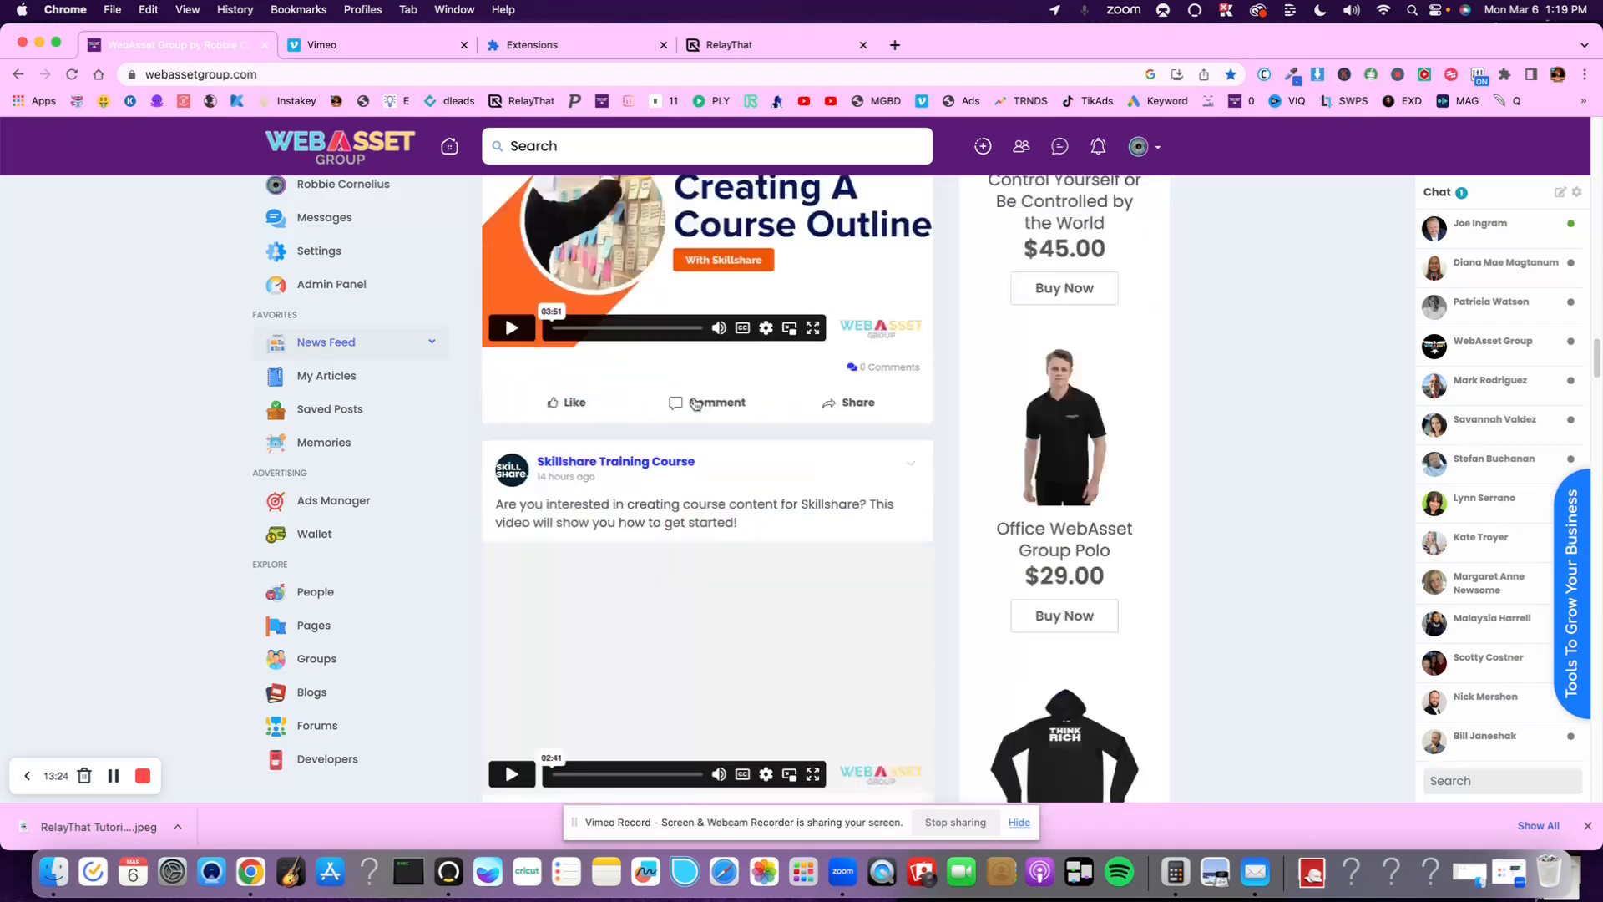
scroll(698, 404, "down", 15)
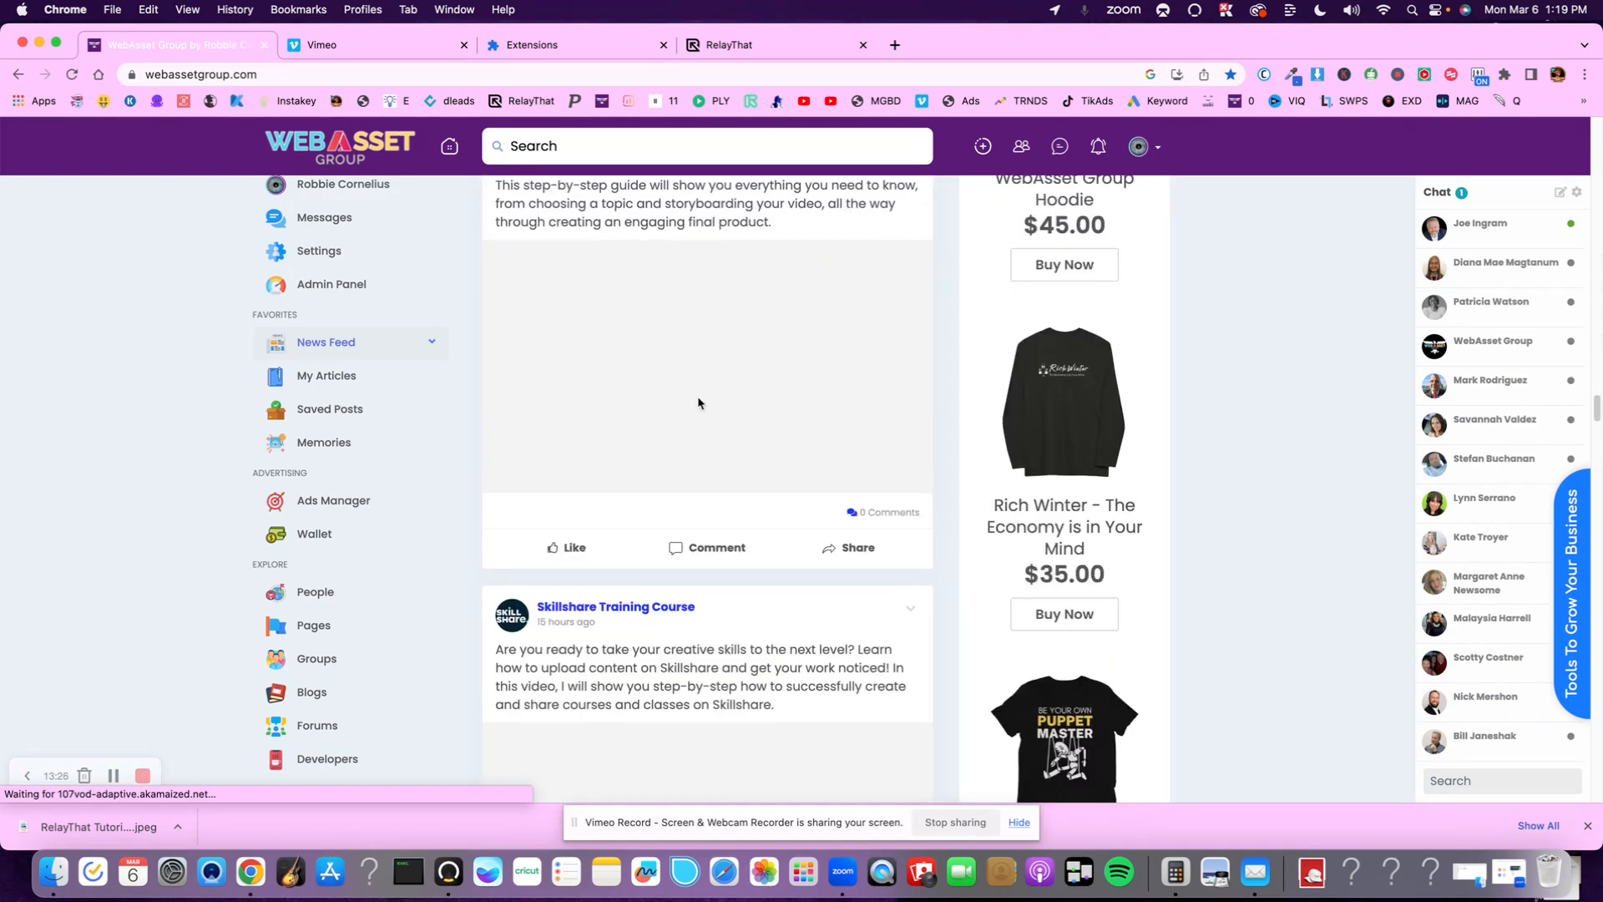
scroll(783, 384, "down", 20)
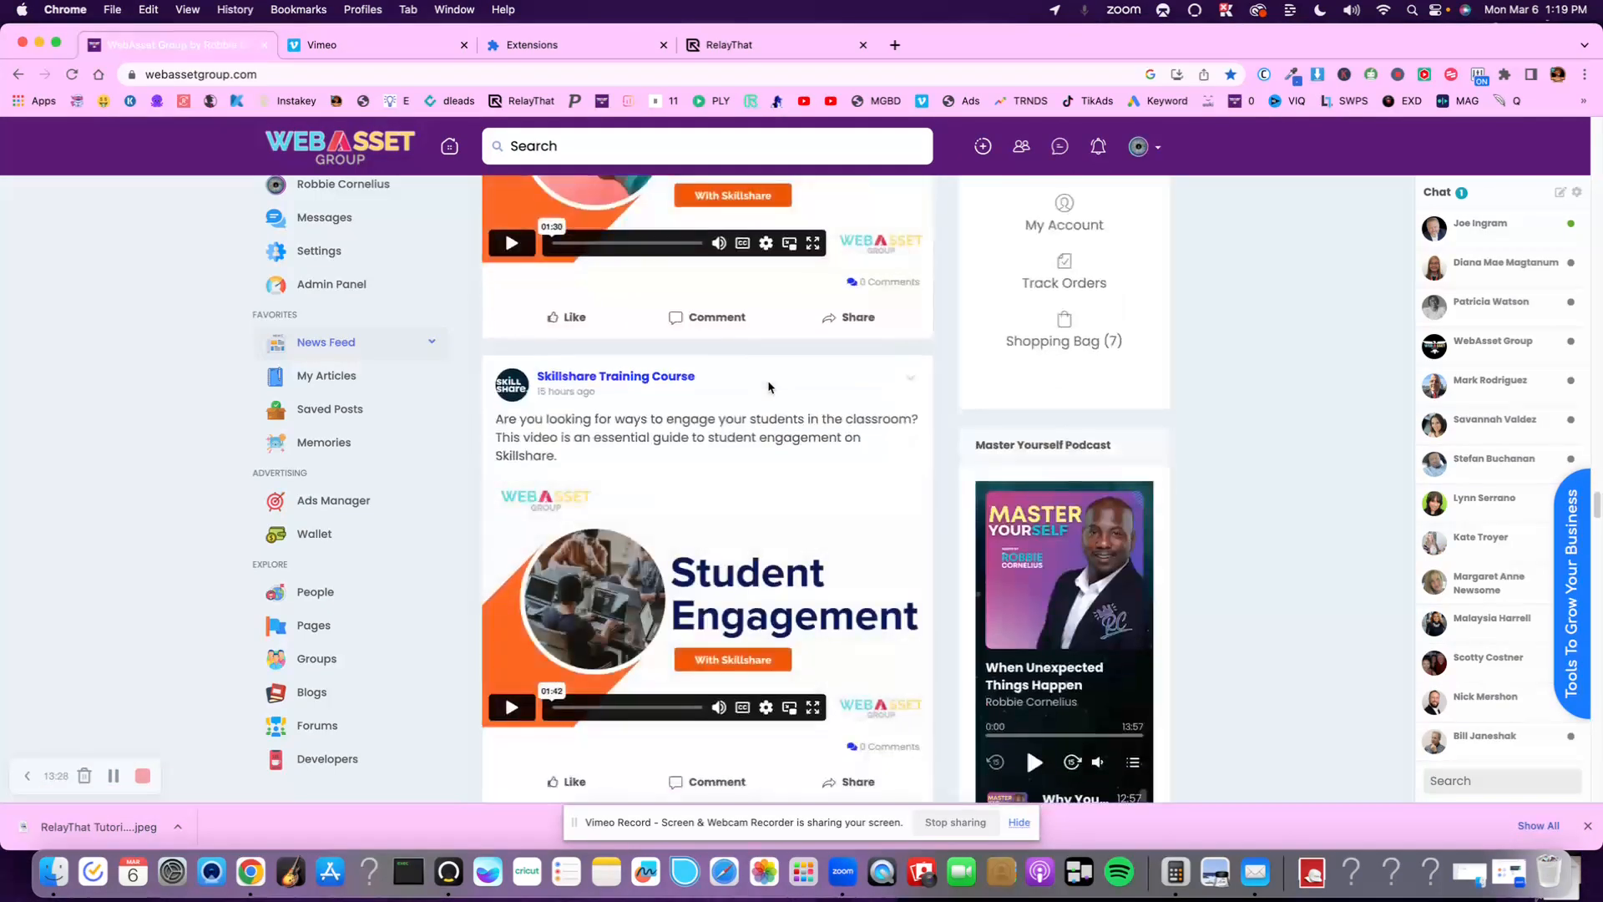
scroll(768, 387, "down", 15)
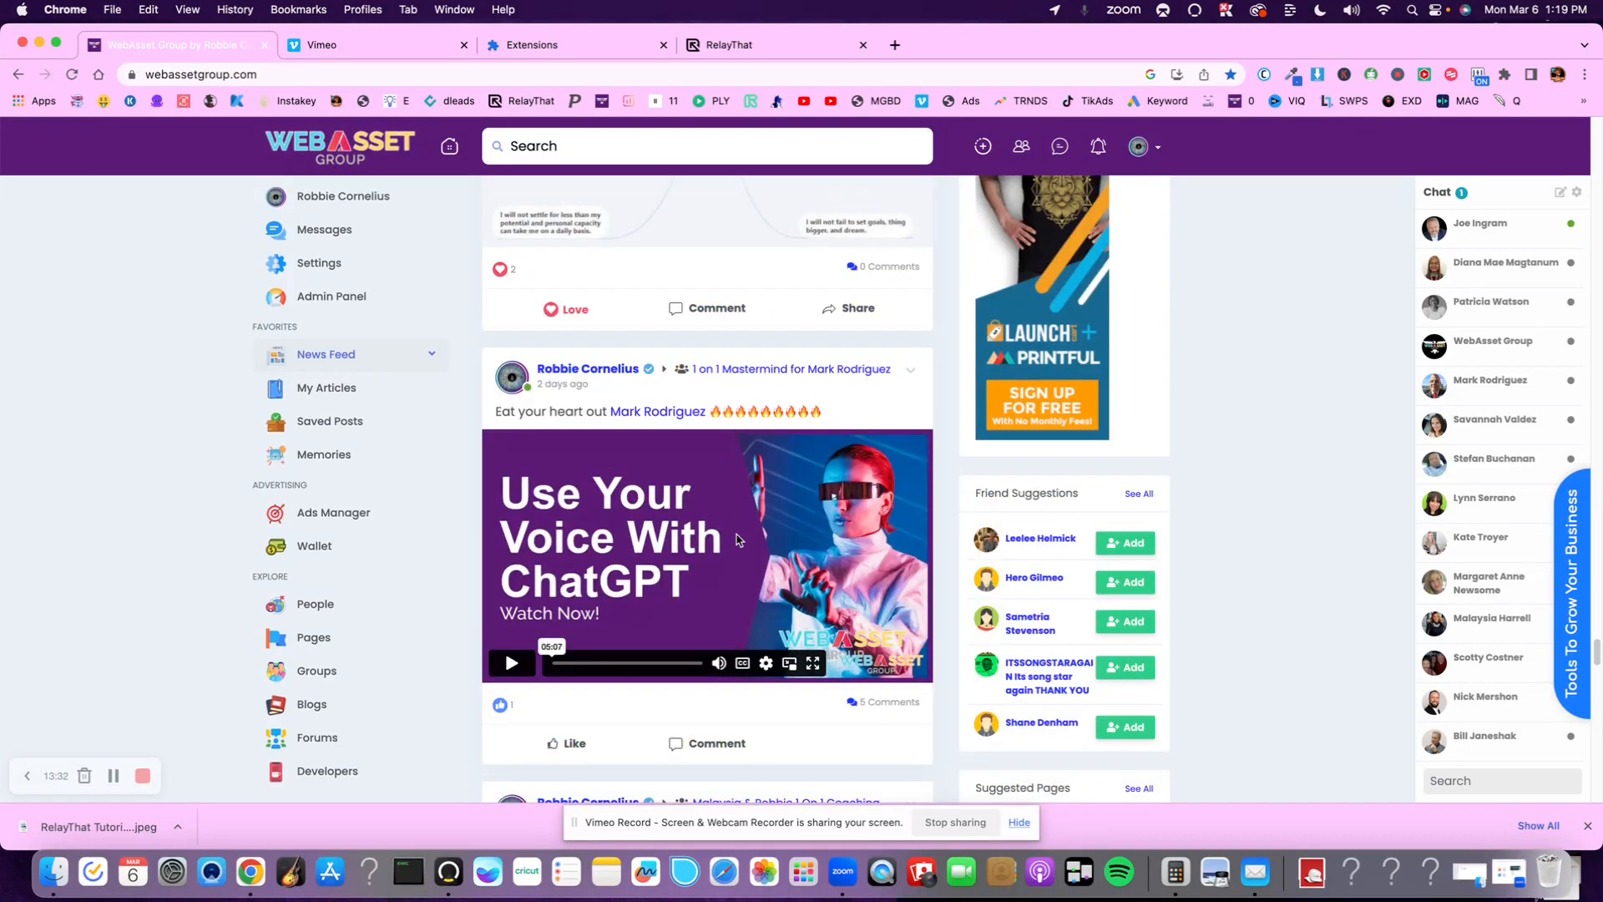
scroll(745, 535, "down", 5)
scroll(710, 561, "down", 10)
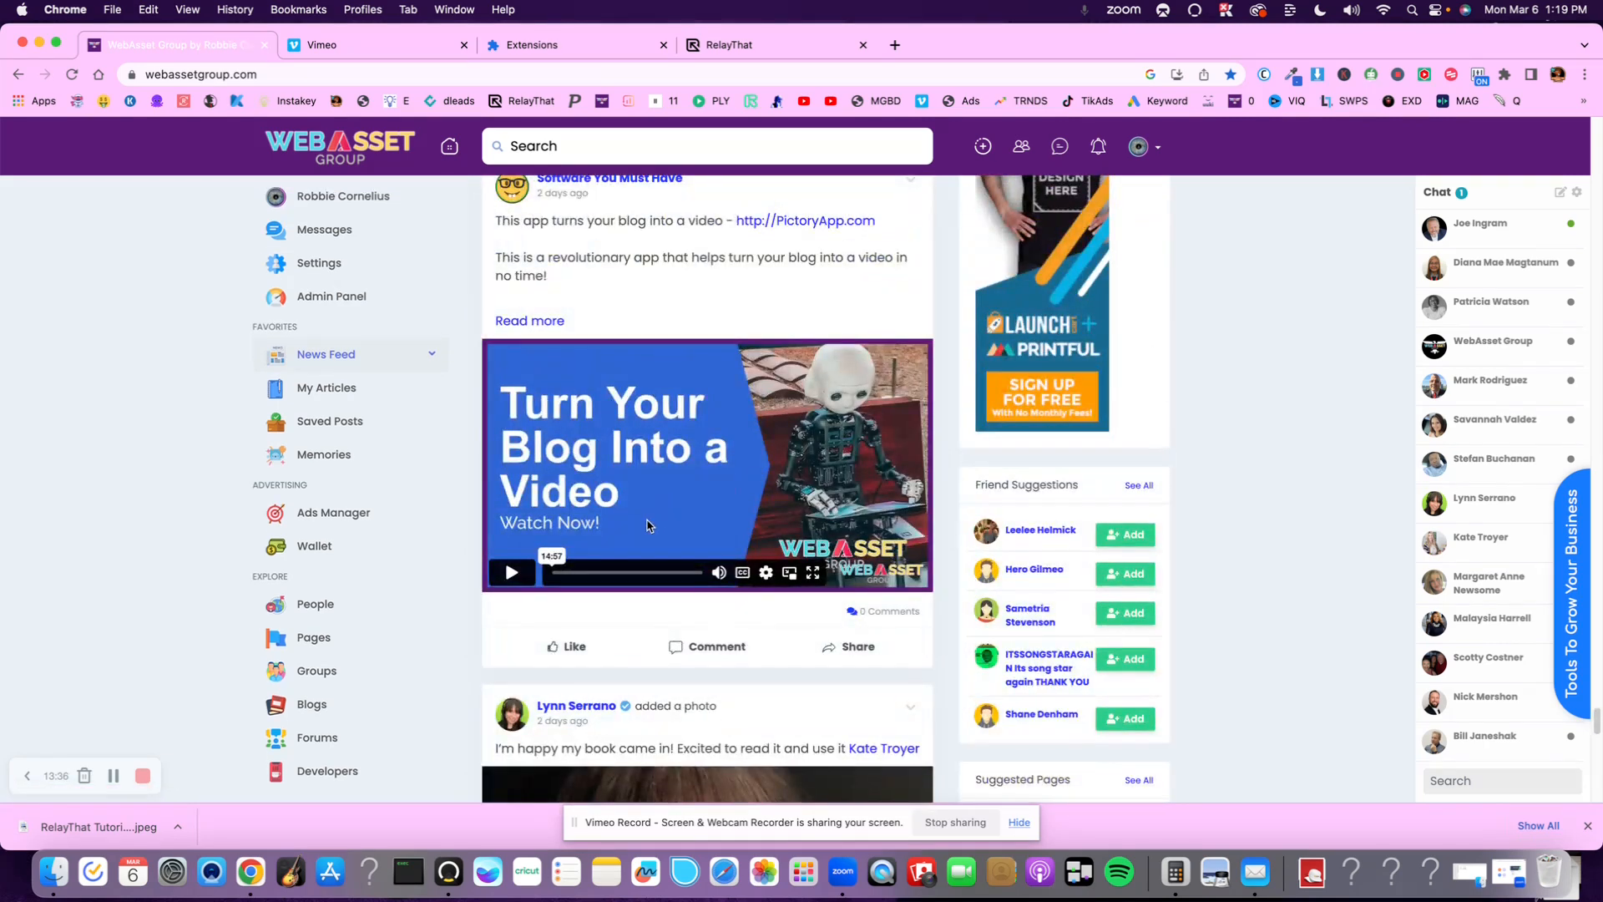
scroll(701, 576, "down", 10)
scroll(690, 589, "down", 10)
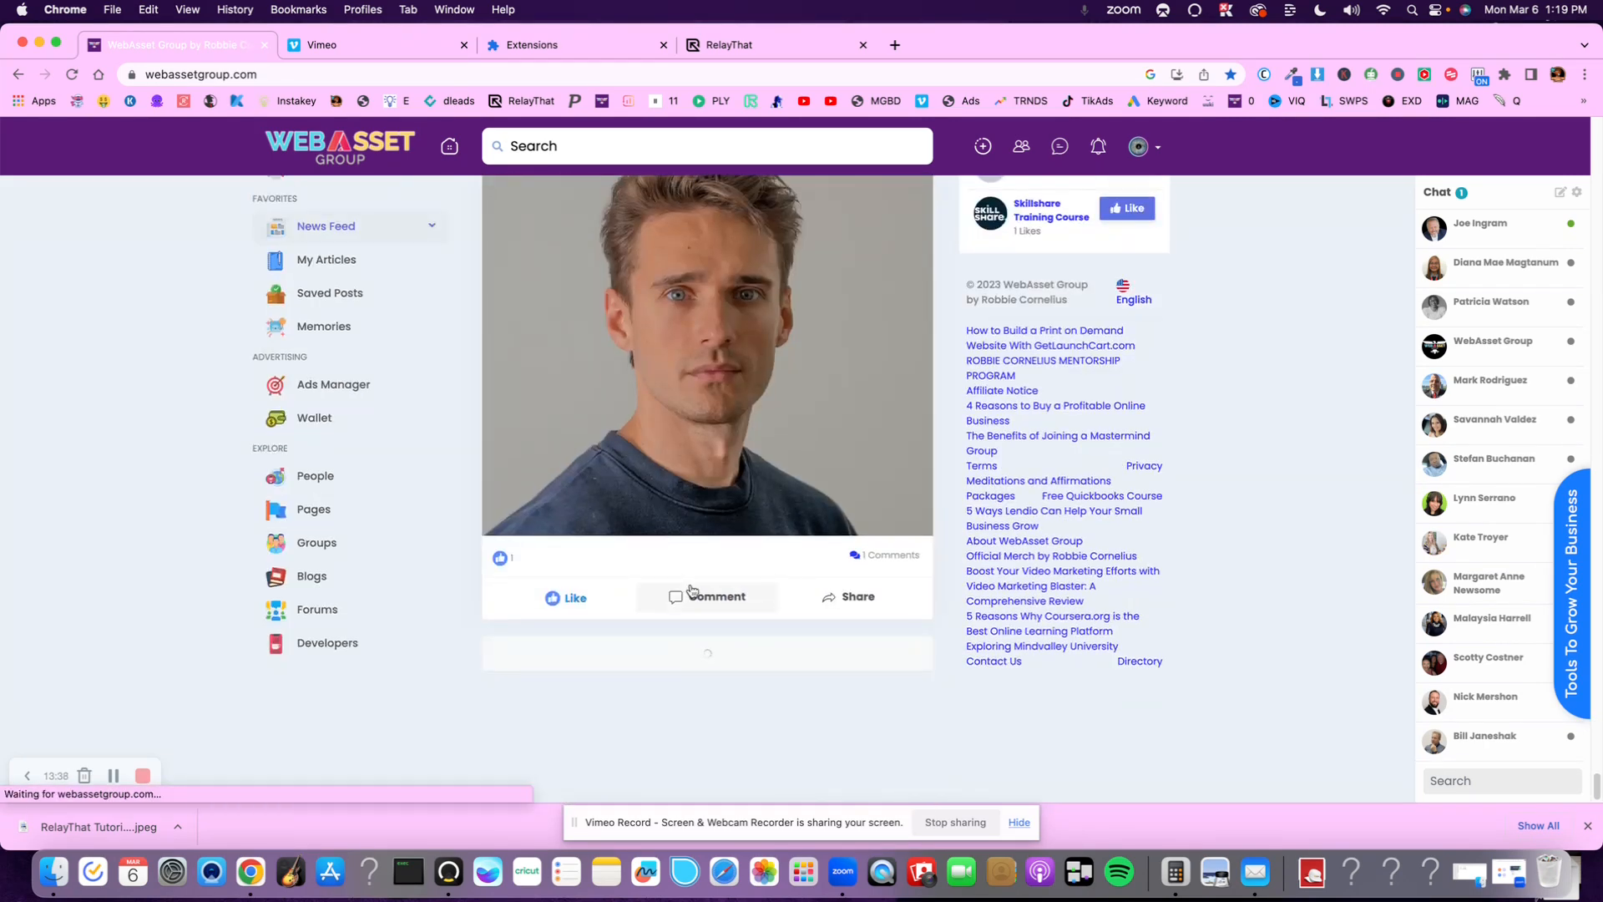
scroll(768, 584, "down", 10)
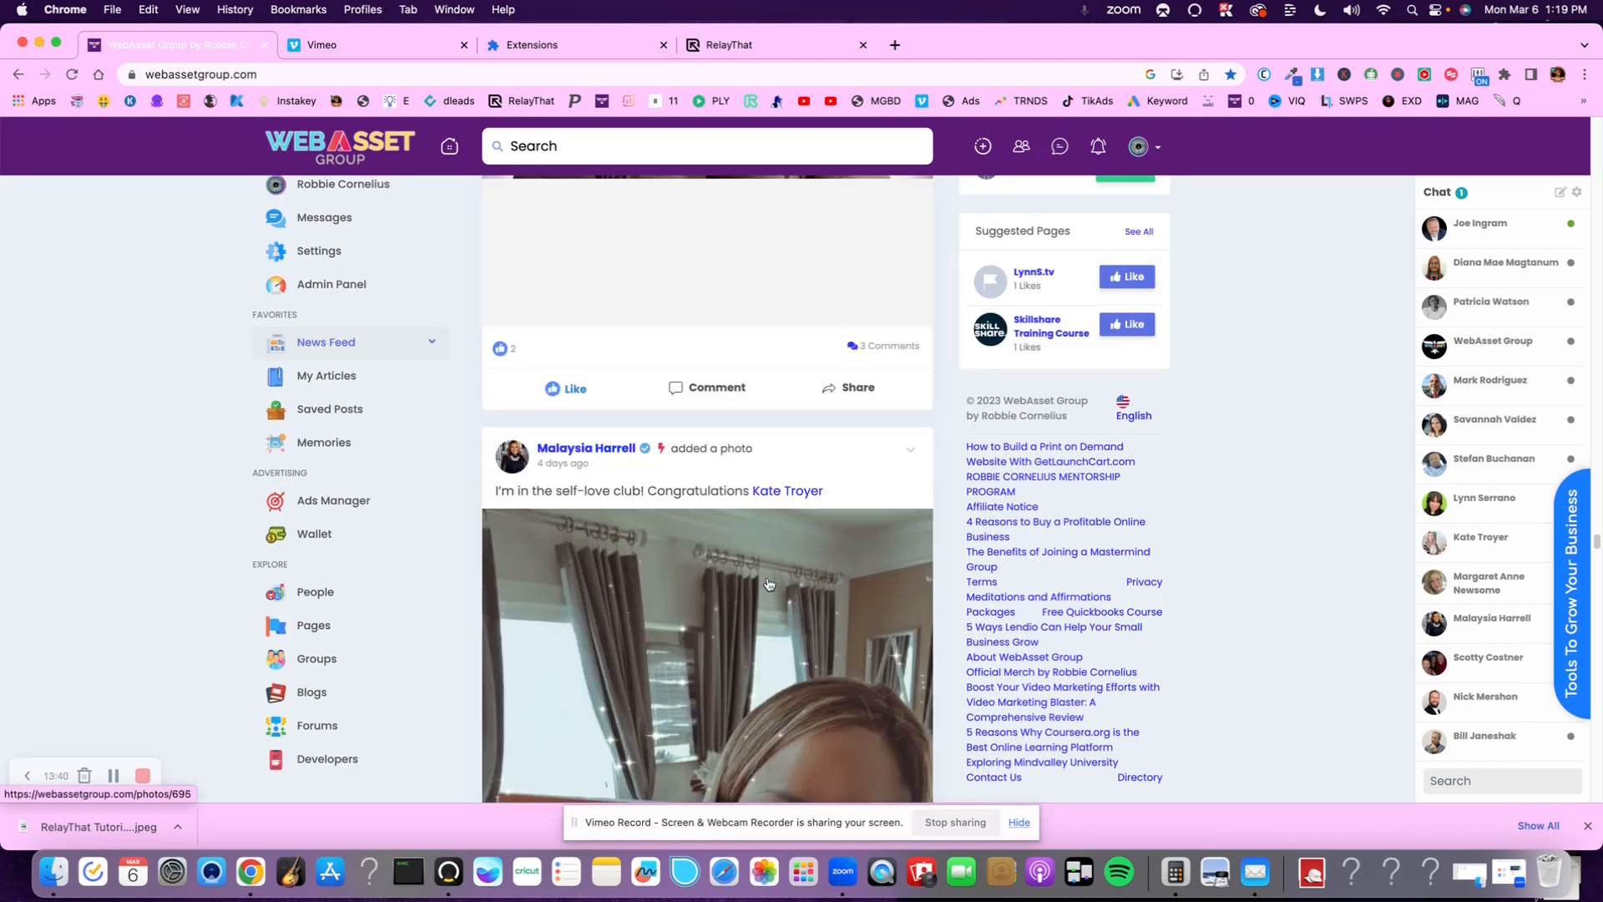
scroll(768, 583, "up", 9)
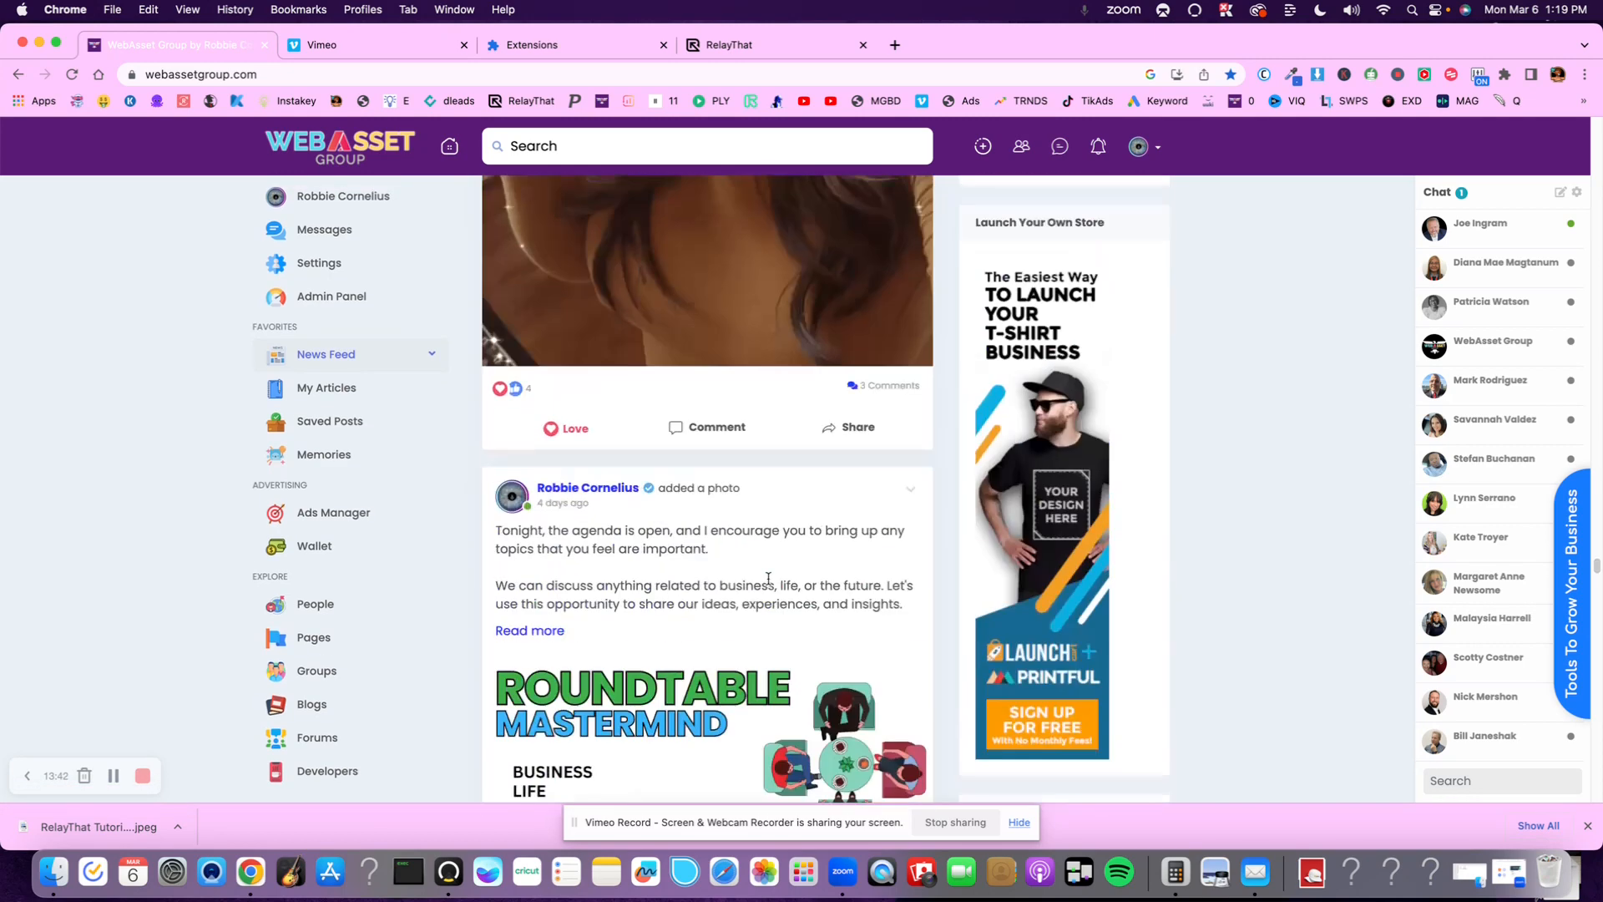
scroll(769, 526, "down", 3)
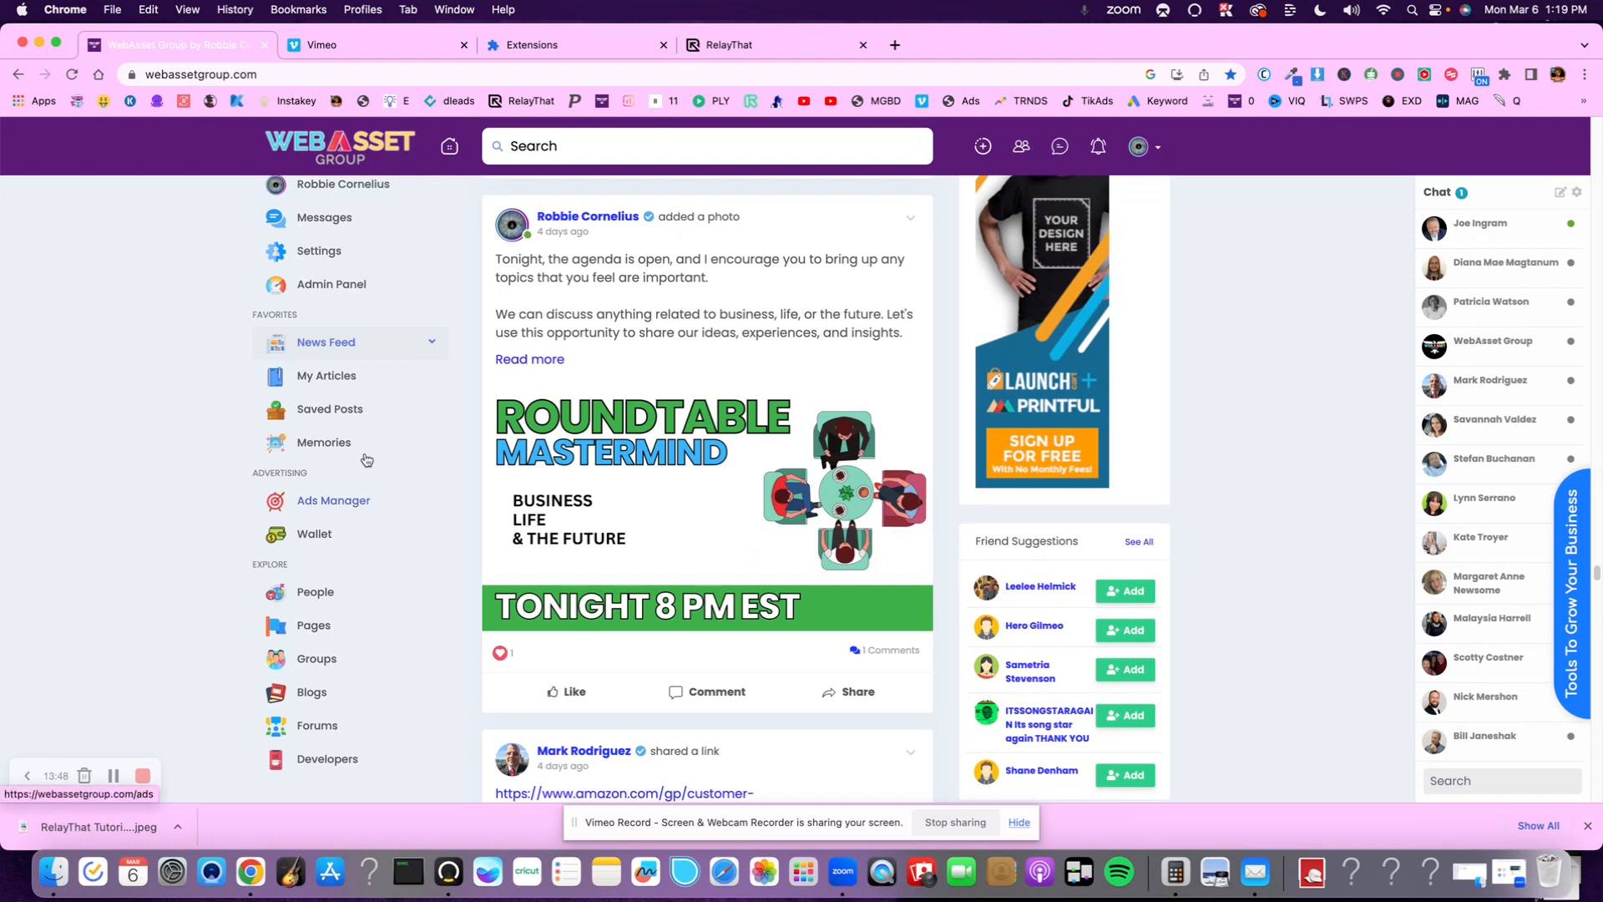
left_click(728, 52)
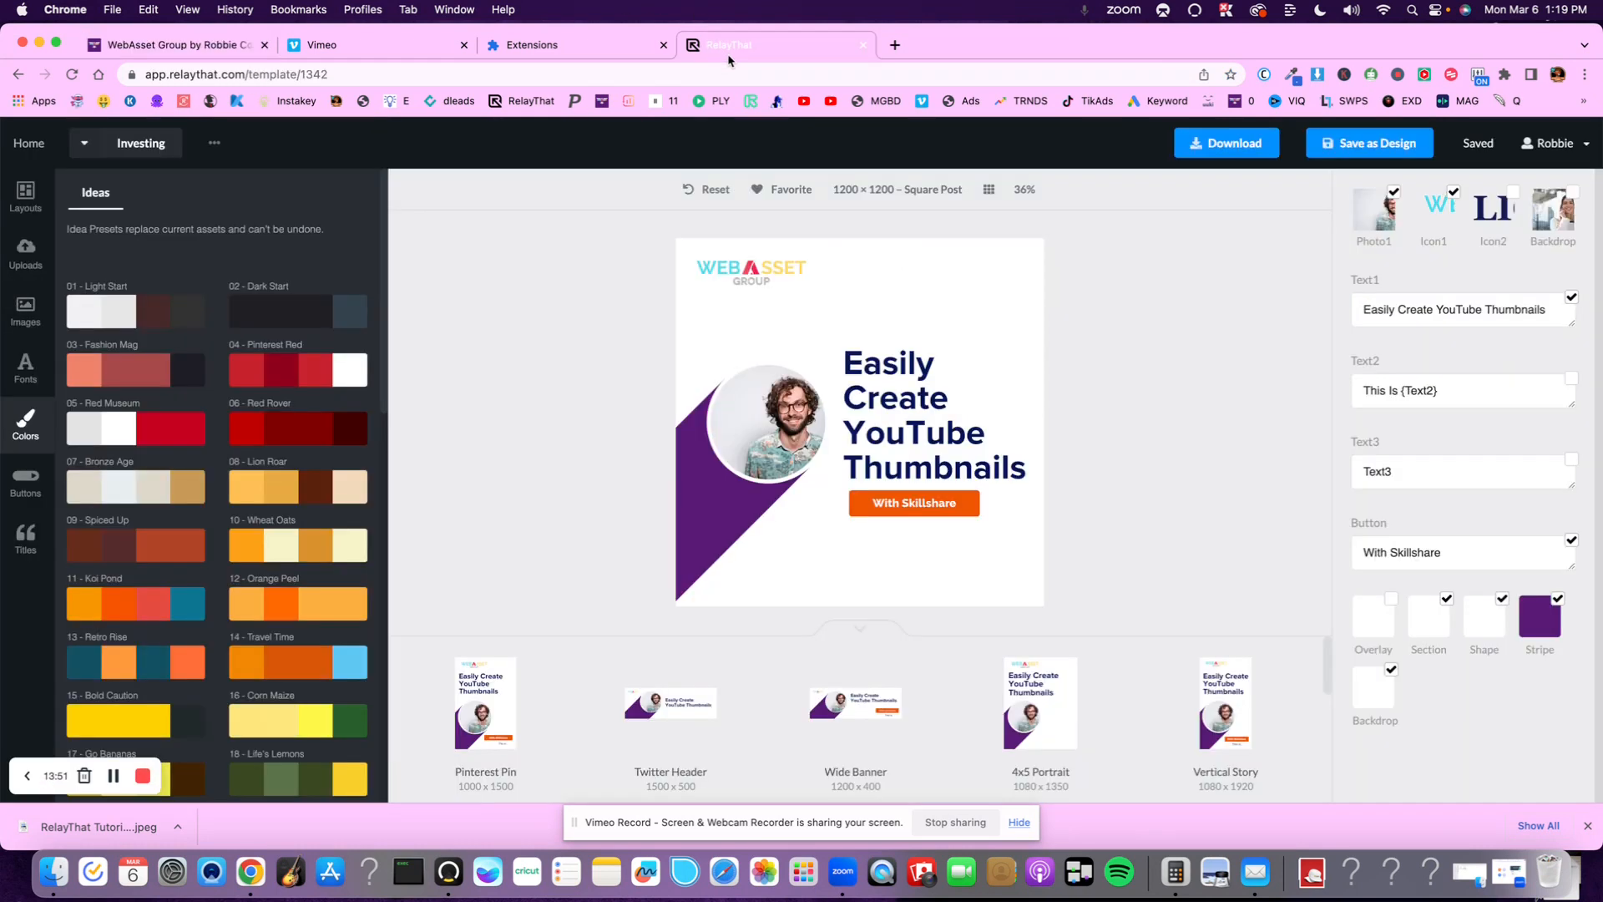